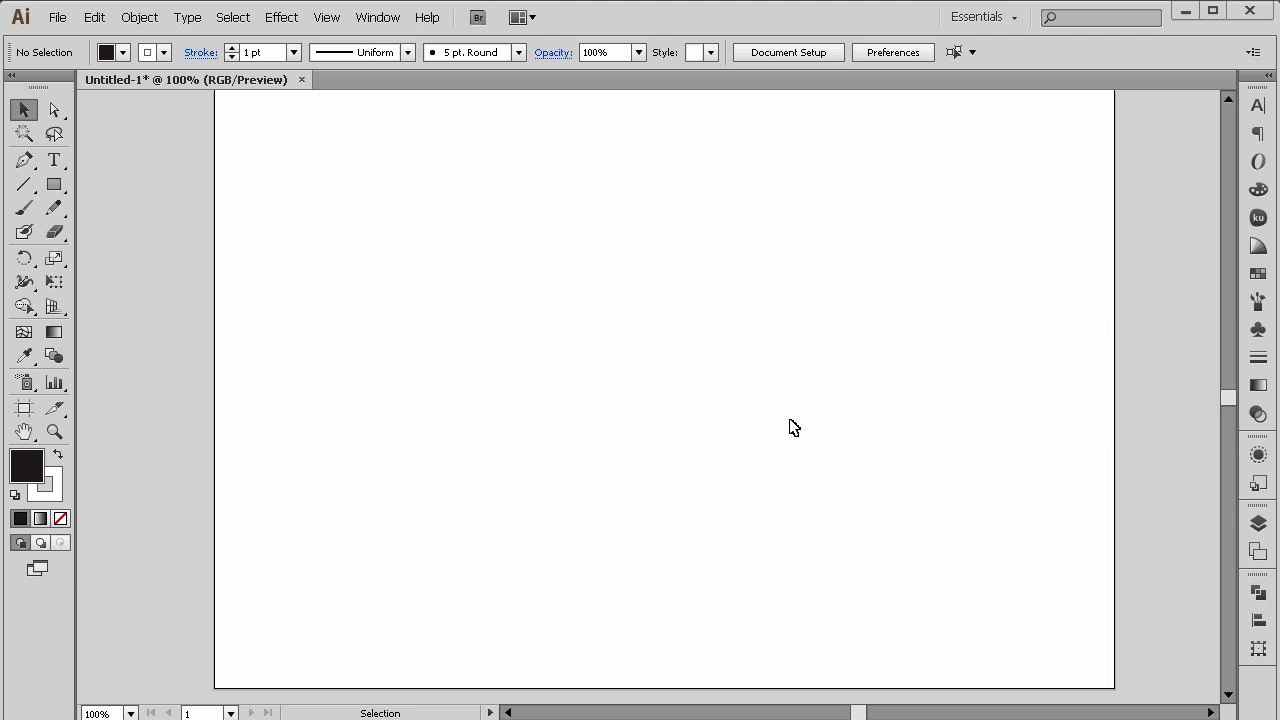
# Add the letter "a" as point text in PrivaFourItalicPro and enlarge it to about 322.5 pt.
pyautogui.scroll(2, 518, 315)
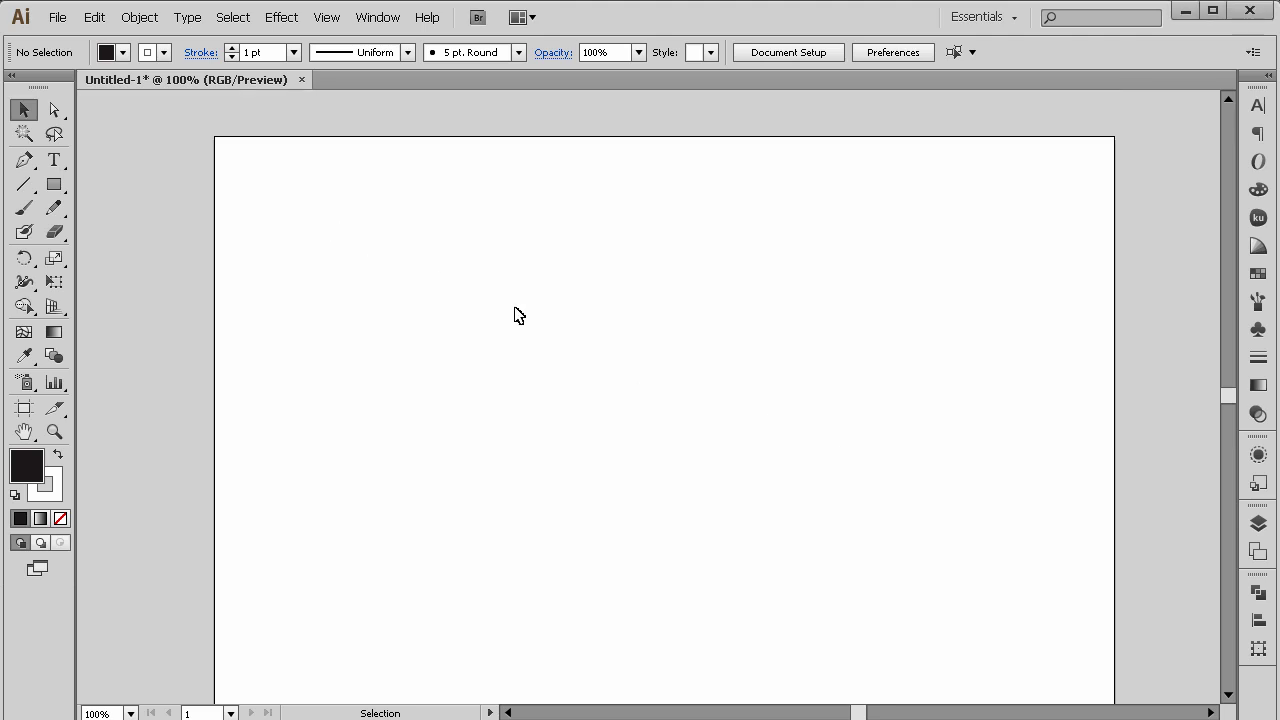
pyautogui.scroll(-2, 518, 315)
pyautogui.scroll(1, 518, 315)
pyautogui.scroll(-1, 518, 315)
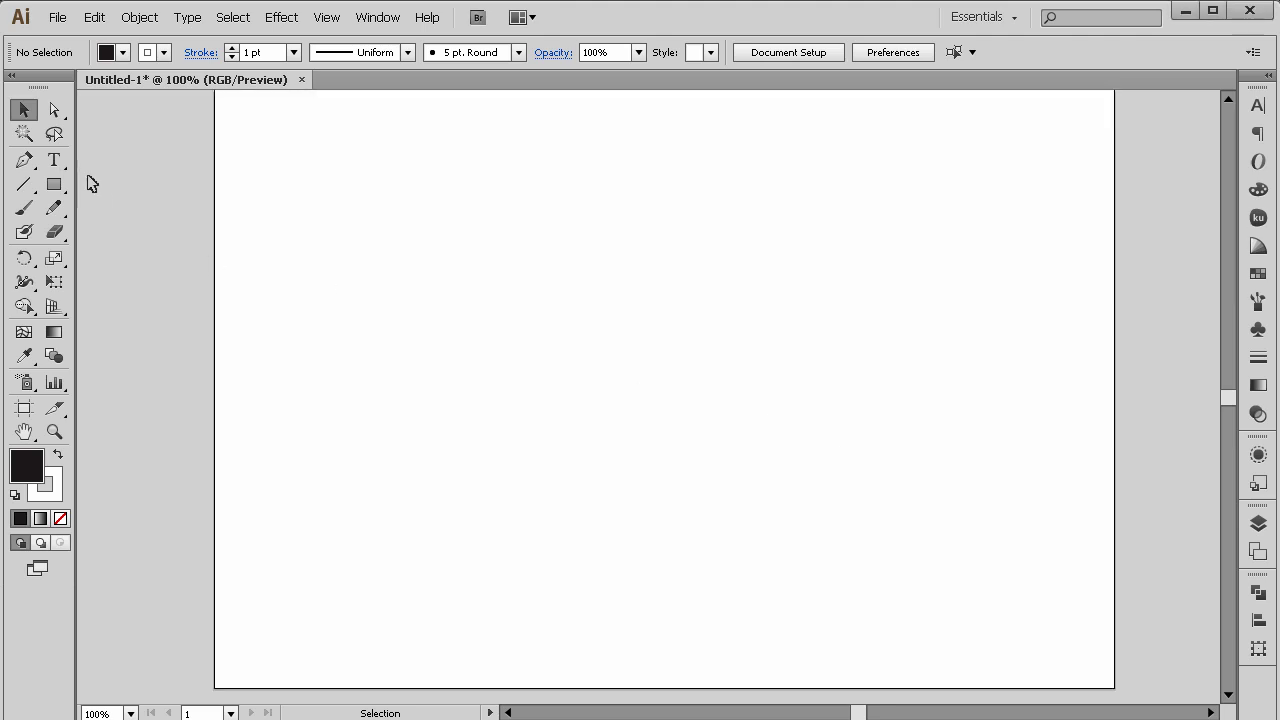
pyautogui.click(54, 160)
pyautogui.click(587, 296)
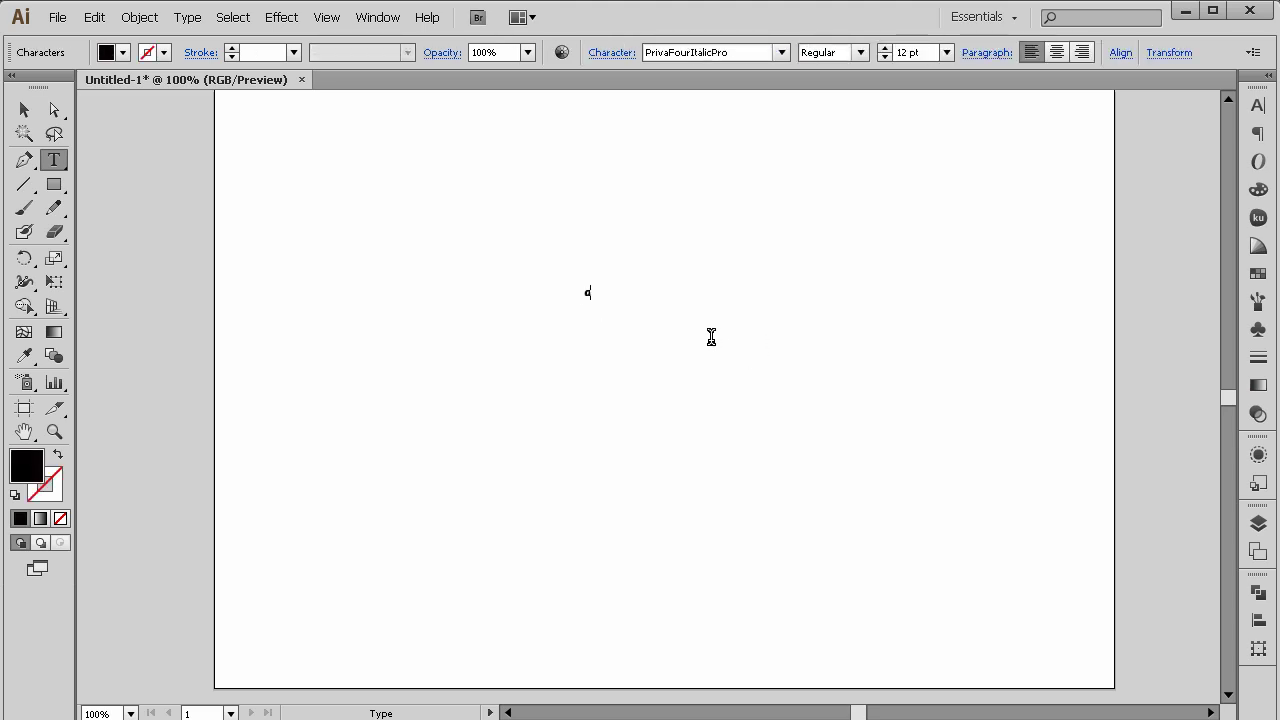
pyautogui.press('Escape')
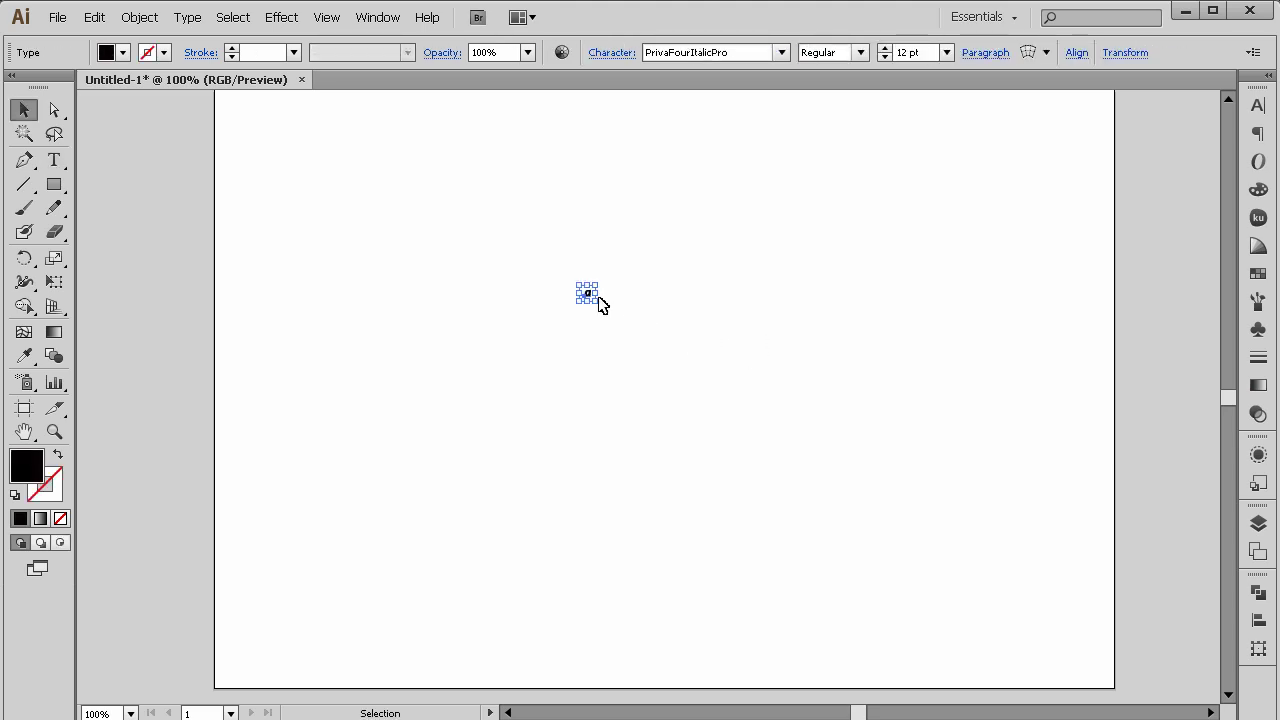
pyautogui.moveTo(598, 303); pyautogui.dragTo(880, 514)
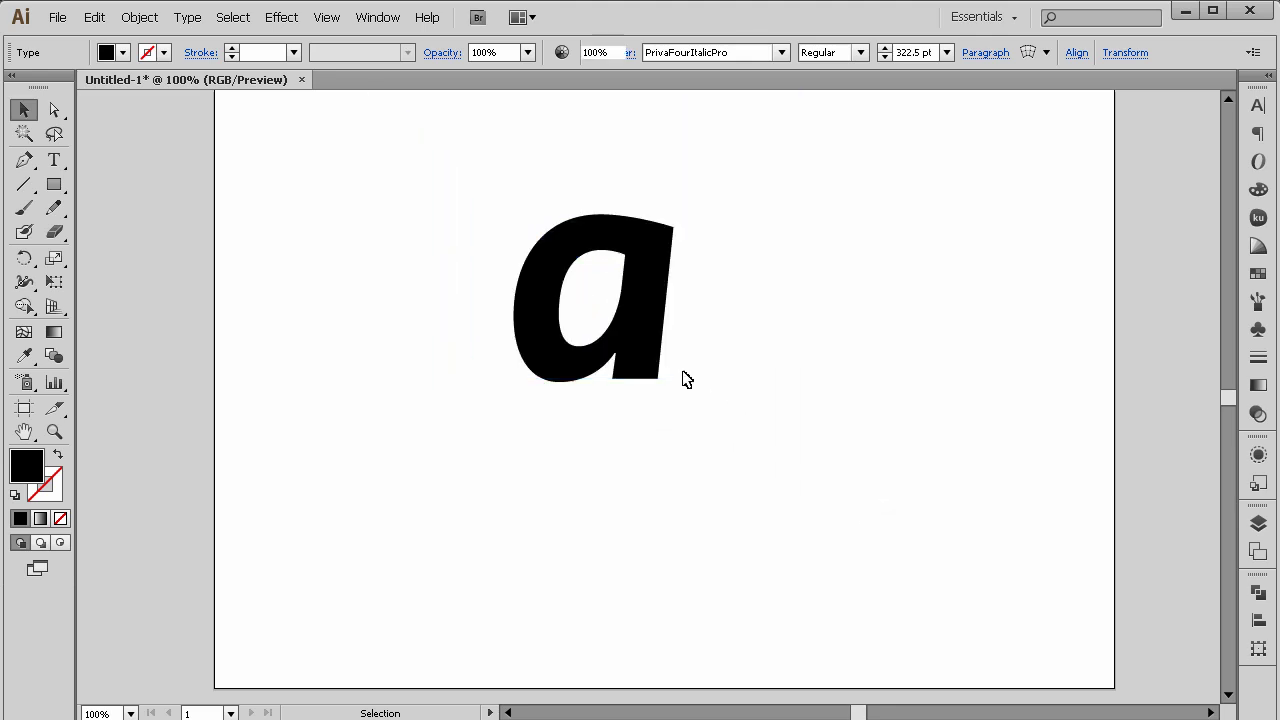
# Reposition the large letter "a" near the middle of the artboard and leave it selected.
pyautogui.moveTo(660, 365); pyautogui.dragTo(754, 399)
pyautogui.click(851, 340)
pyautogui.click(754, 329)
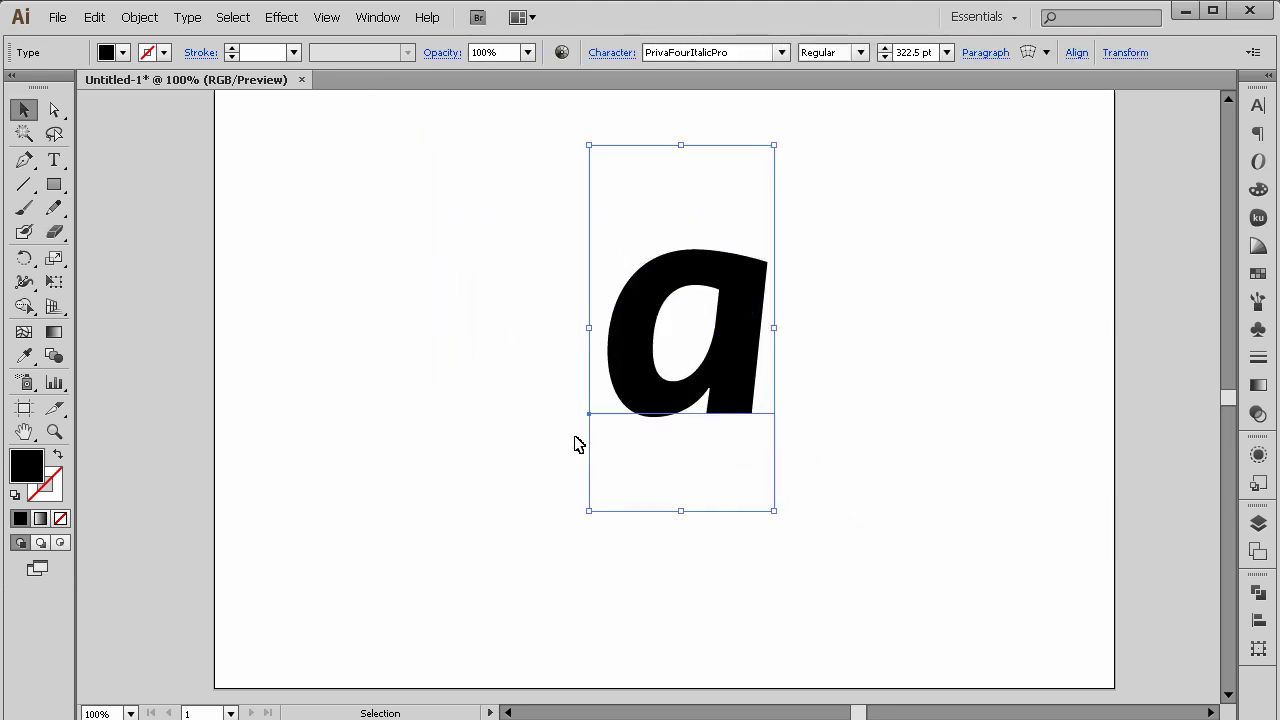
pyautogui.click(510, 446)
pyautogui.click(765, 470)
pyautogui.click(880, 483)
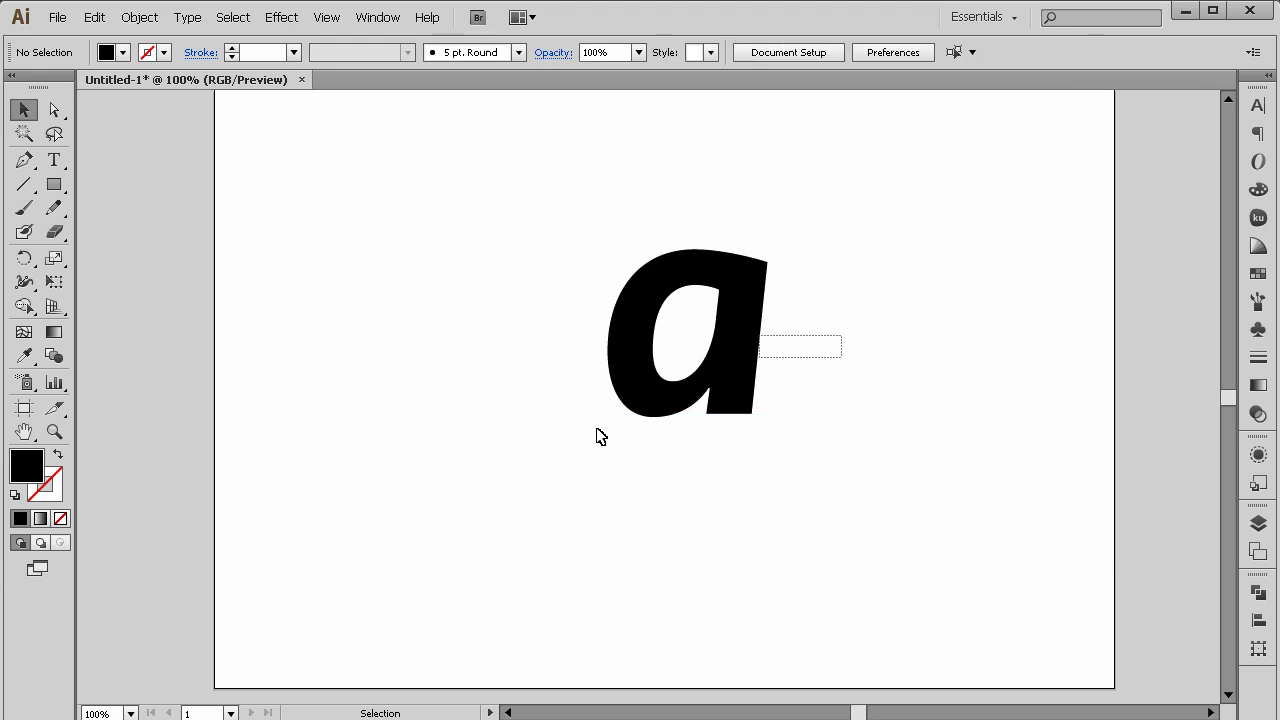
pyautogui.click(638, 425)
pyautogui.moveTo(638, 425); pyautogui.dragTo(560, 432)
pyautogui.click(450, 414)
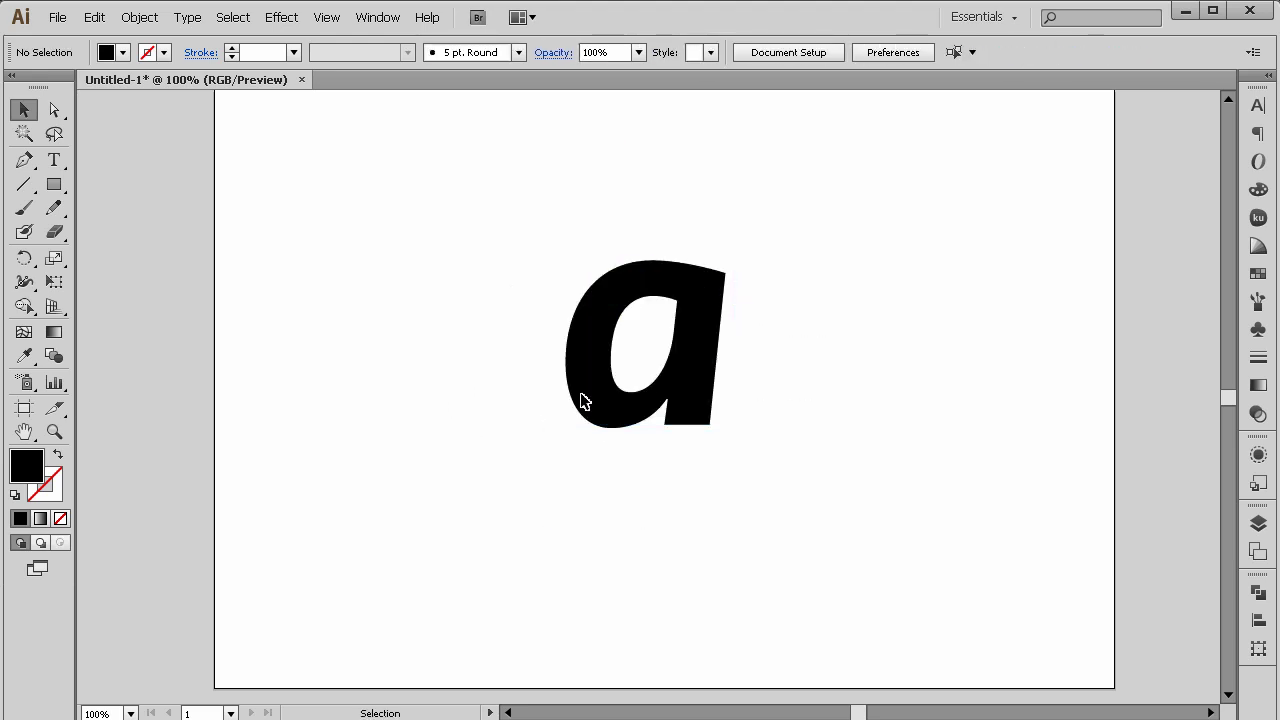
pyautogui.click(580, 400)
pyautogui.click(807, 441)
pyautogui.moveTo(695, 405); pyautogui.dragTo(714, 436)
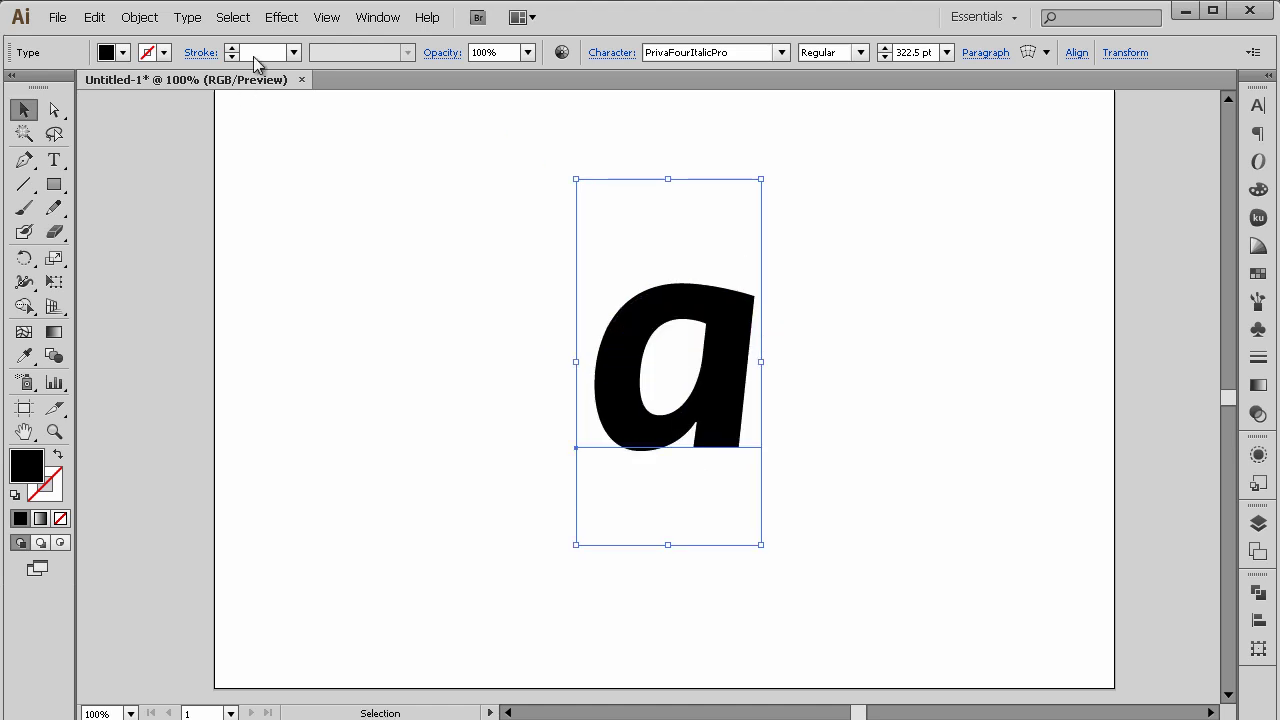
pyautogui.click(281, 17)
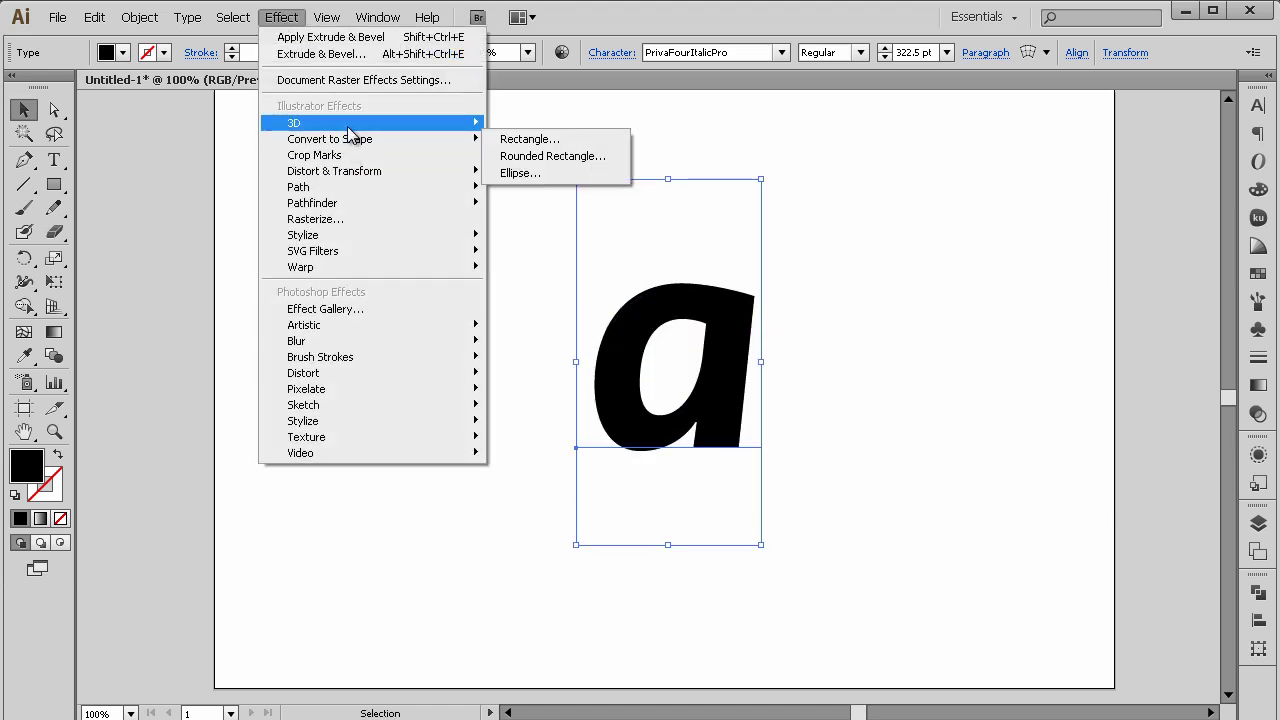
pyautogui.moveTo(425, 123)
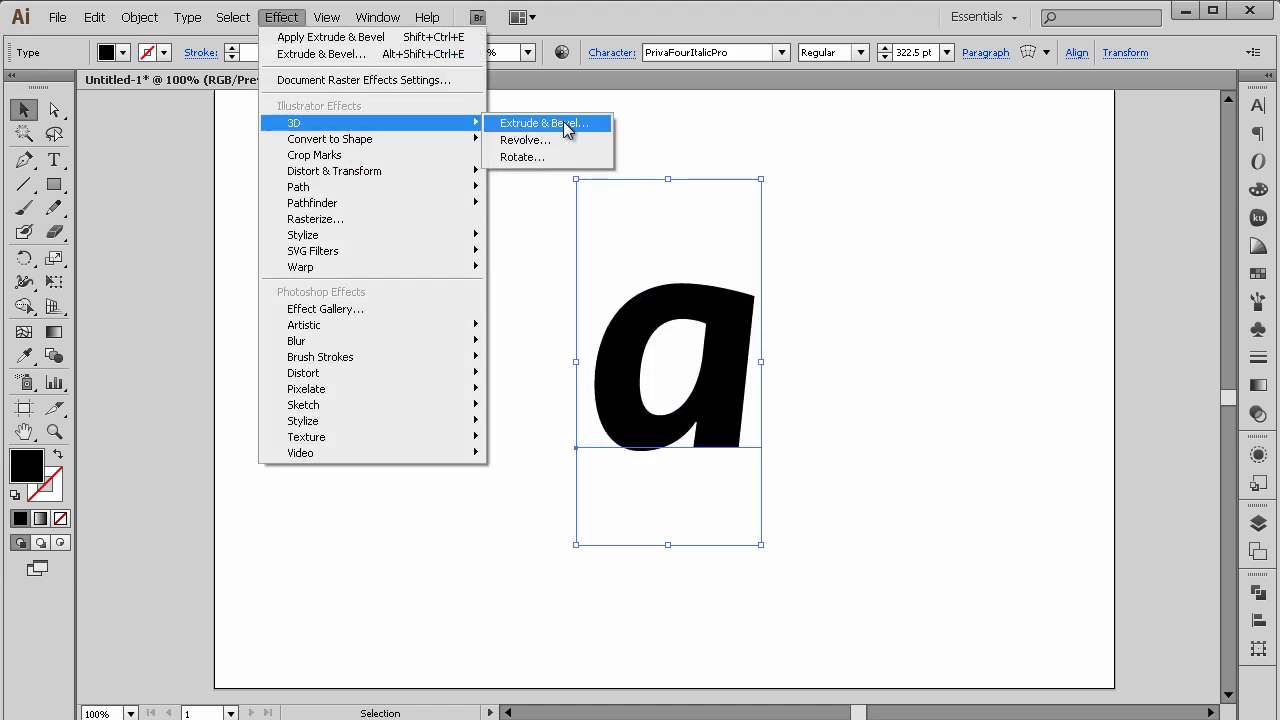
pyautogui.click(820, 103)
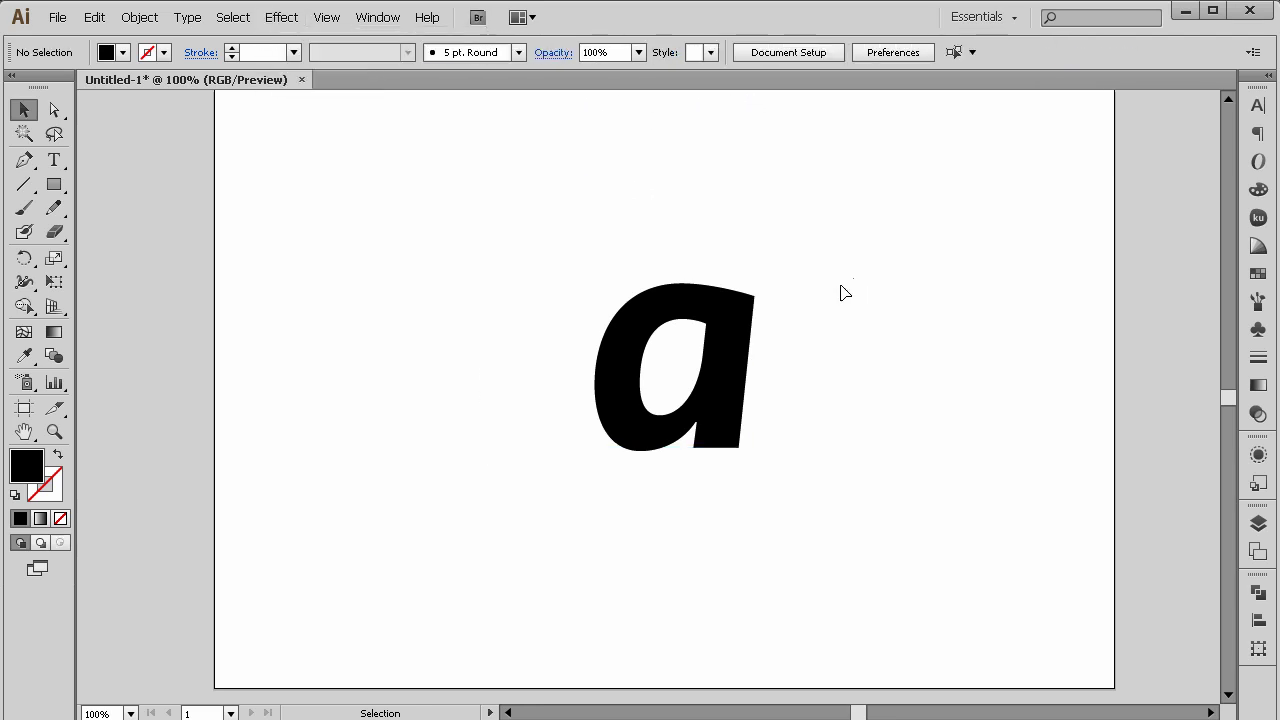
# Check the letter's font in the character settings and shift the letter slightly to the left on the artboard.
pyautogui.moveTo(748, 330); pyautogui.dragTo(736, 330)
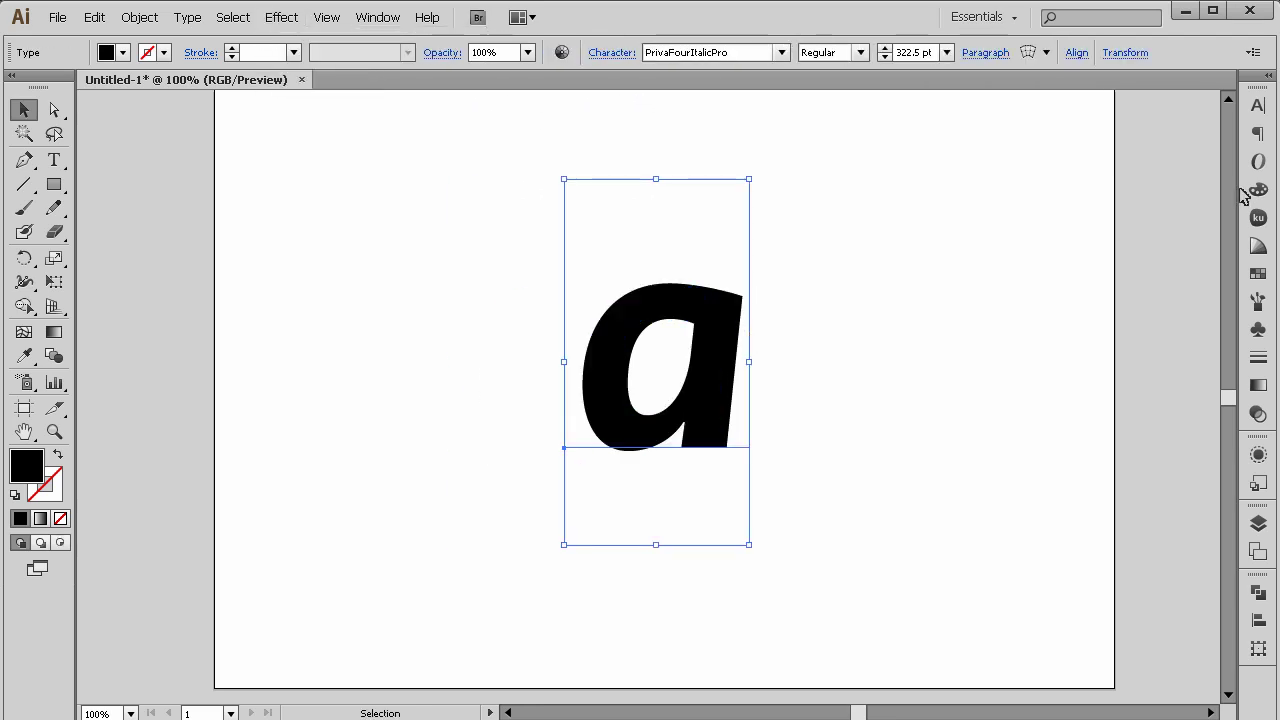
pyautogui.click(1258, 105)
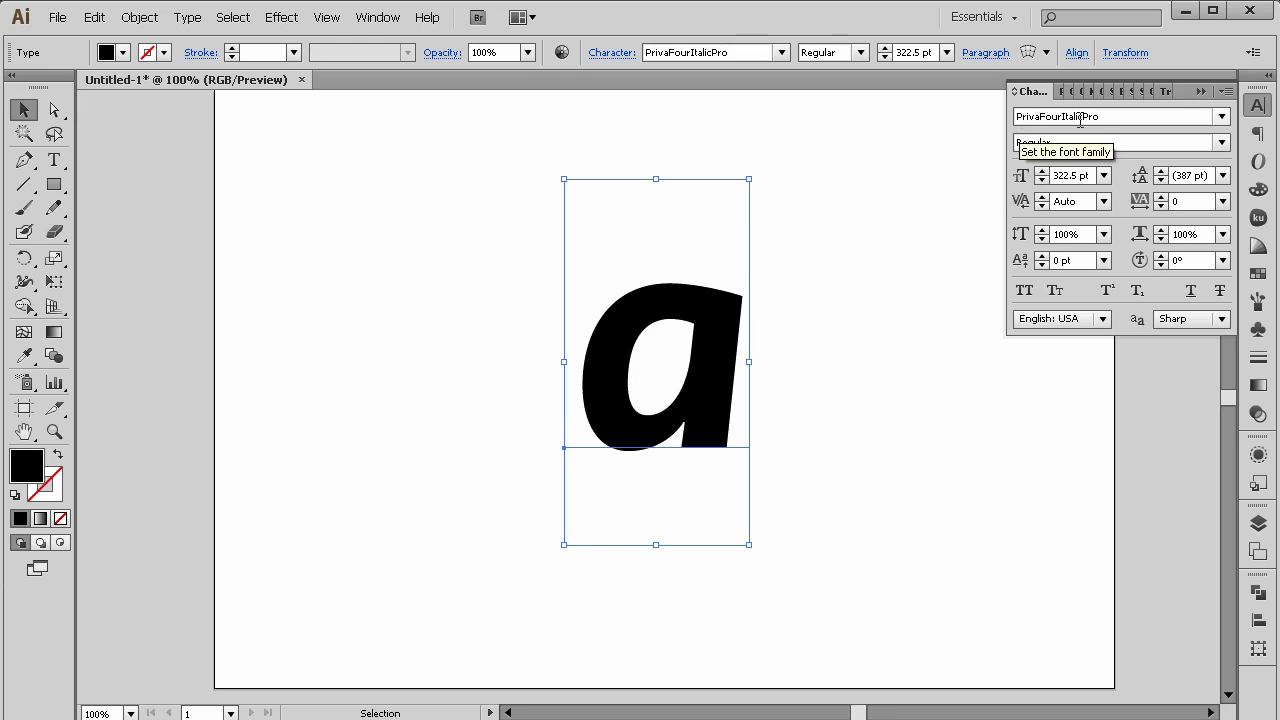
pyautogui.click(1201, 91)
pyautogui.click(817, 297)
pyautogui.moveTo(737, 350); pyautogui.dragTo(700, 349)
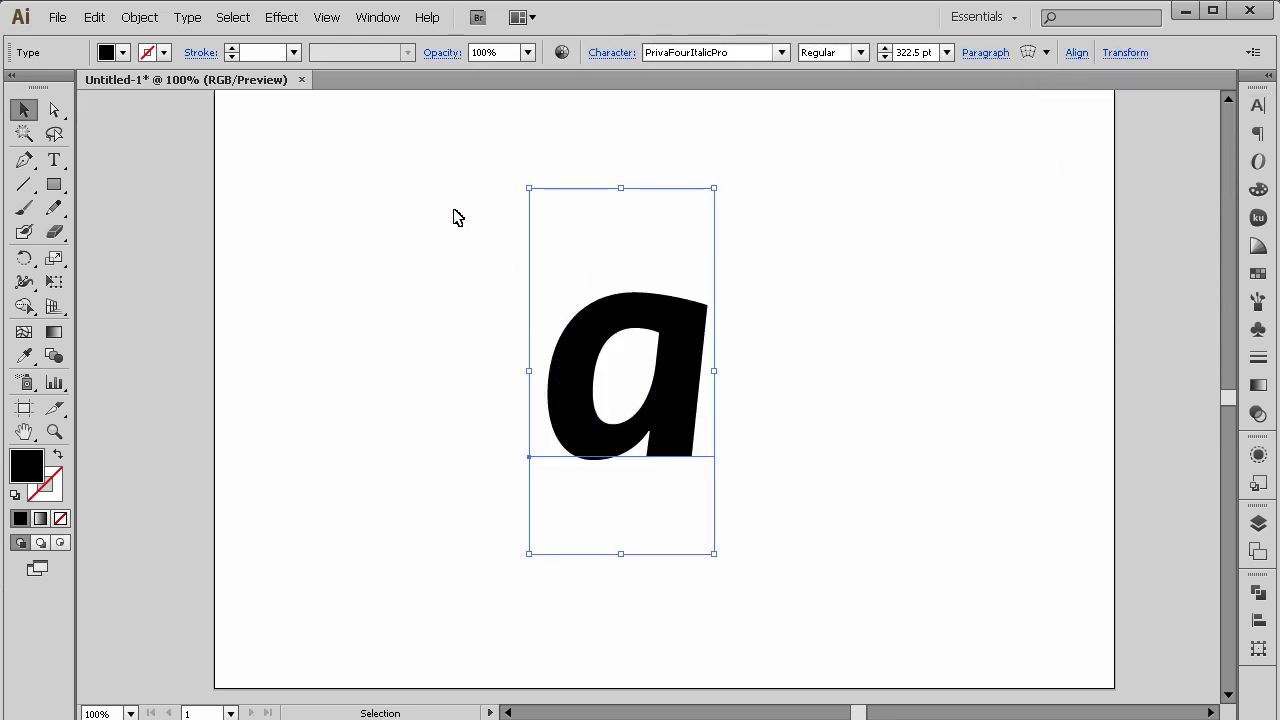
# Start a 3D Extrude & Bevel effect on the letter with preview on and the position set to Front.
pyautogui.click(285, 20)
pyautogui.moveTo(312, 124)
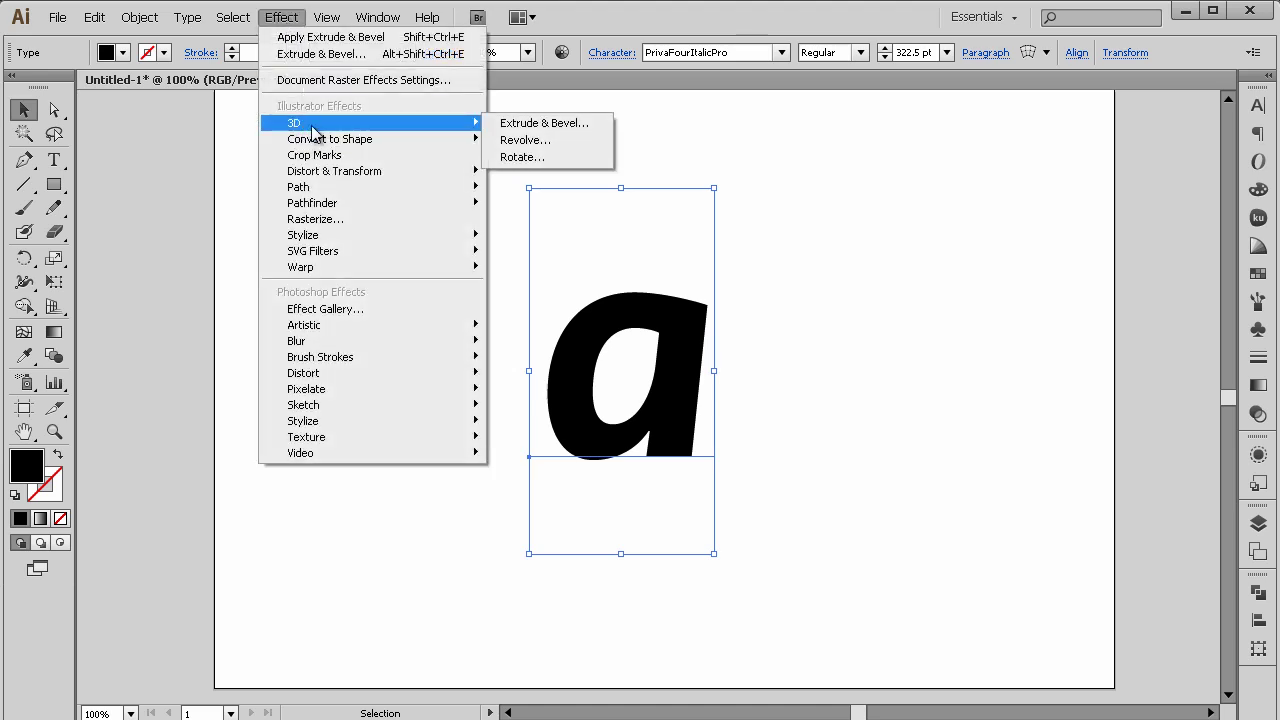
pyautogui.click(566, 129)
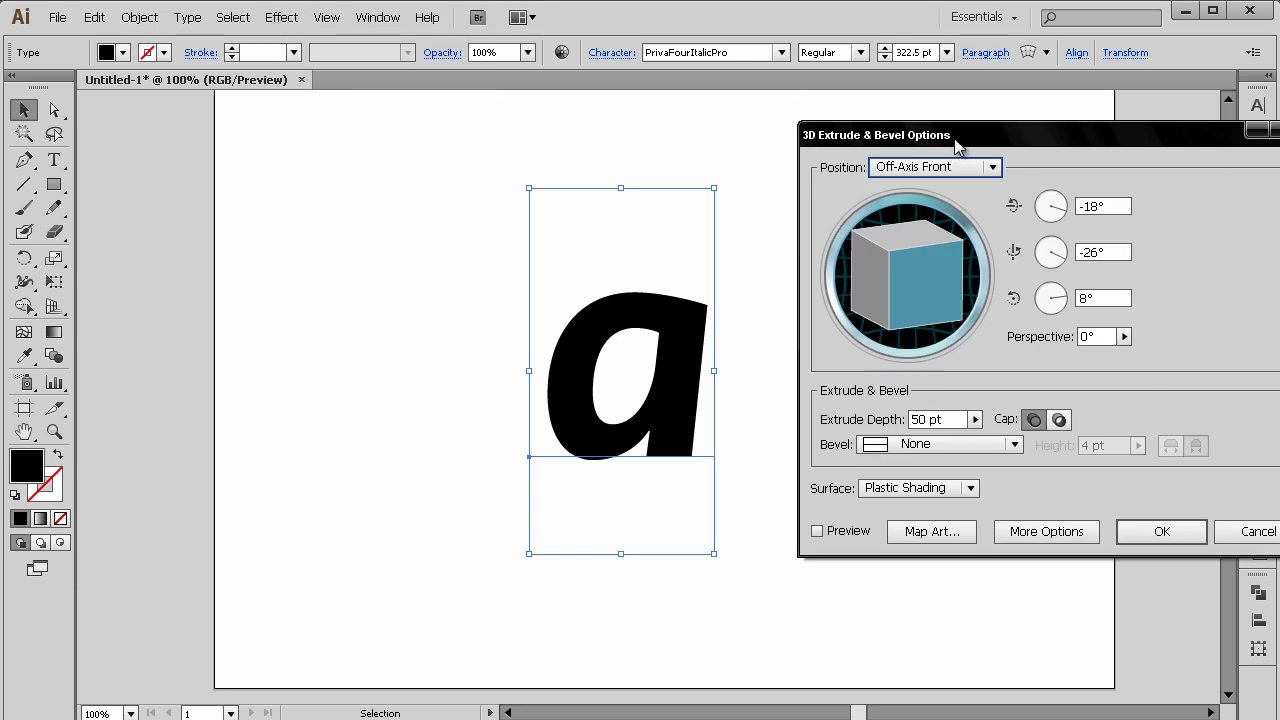
pyautogui.moveTo(958, 145); pyautogui.dragTo(1015, 148)
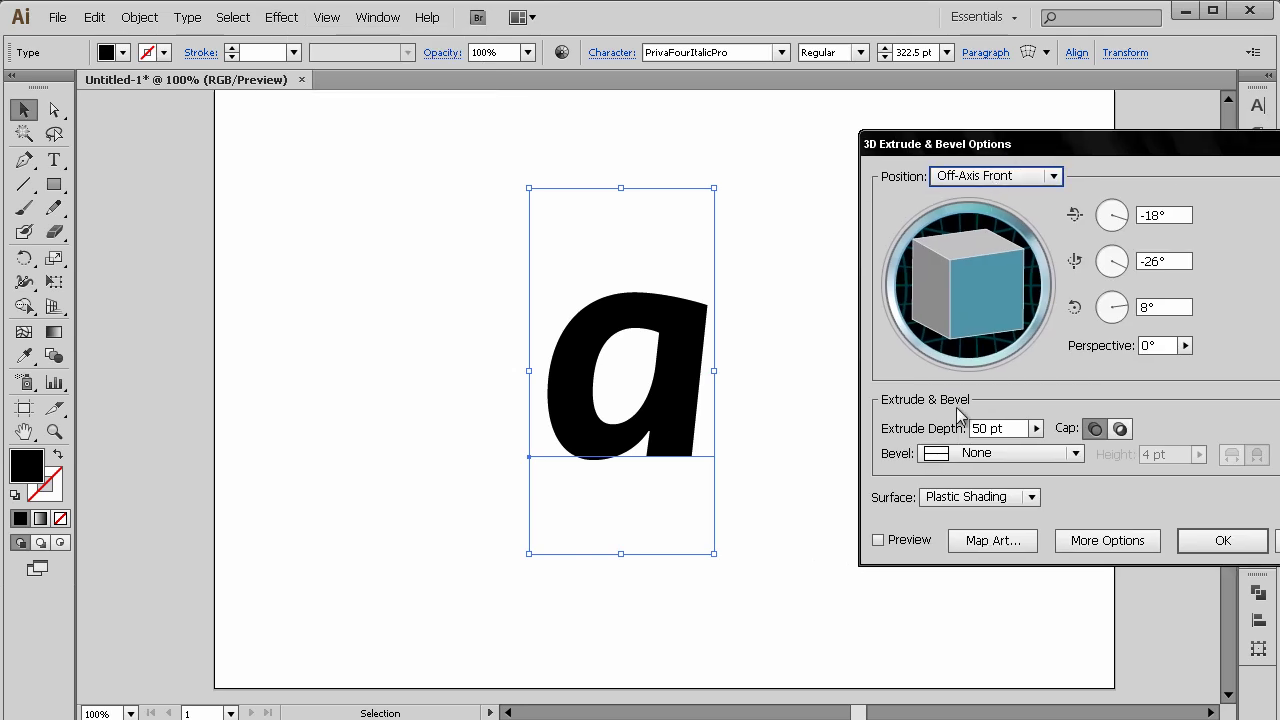
pyautogui.click(898, 543)
pyautogui.click(994, 177)
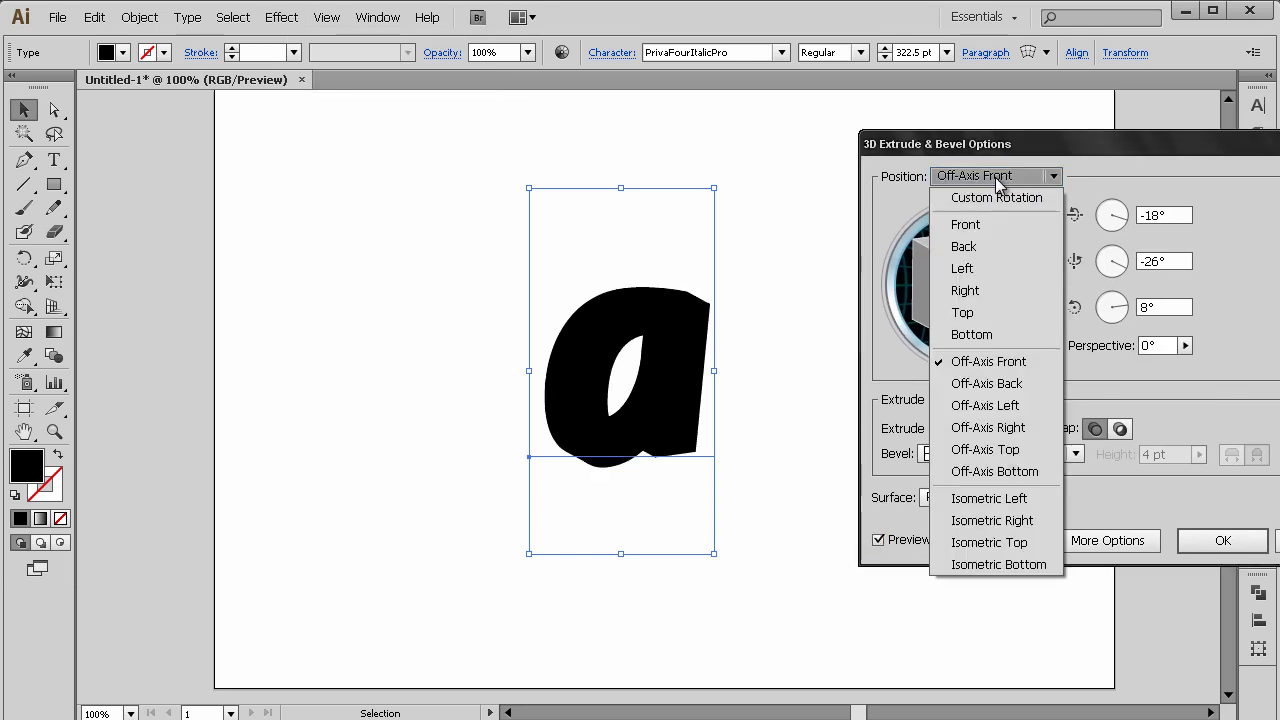
pyautogui.click(975, 229)
# Set the extrusion's rotation around the X axis to -25°.
pyautogui.moveTo(1166, 216); pyautogui.dragTo(1128, 216)
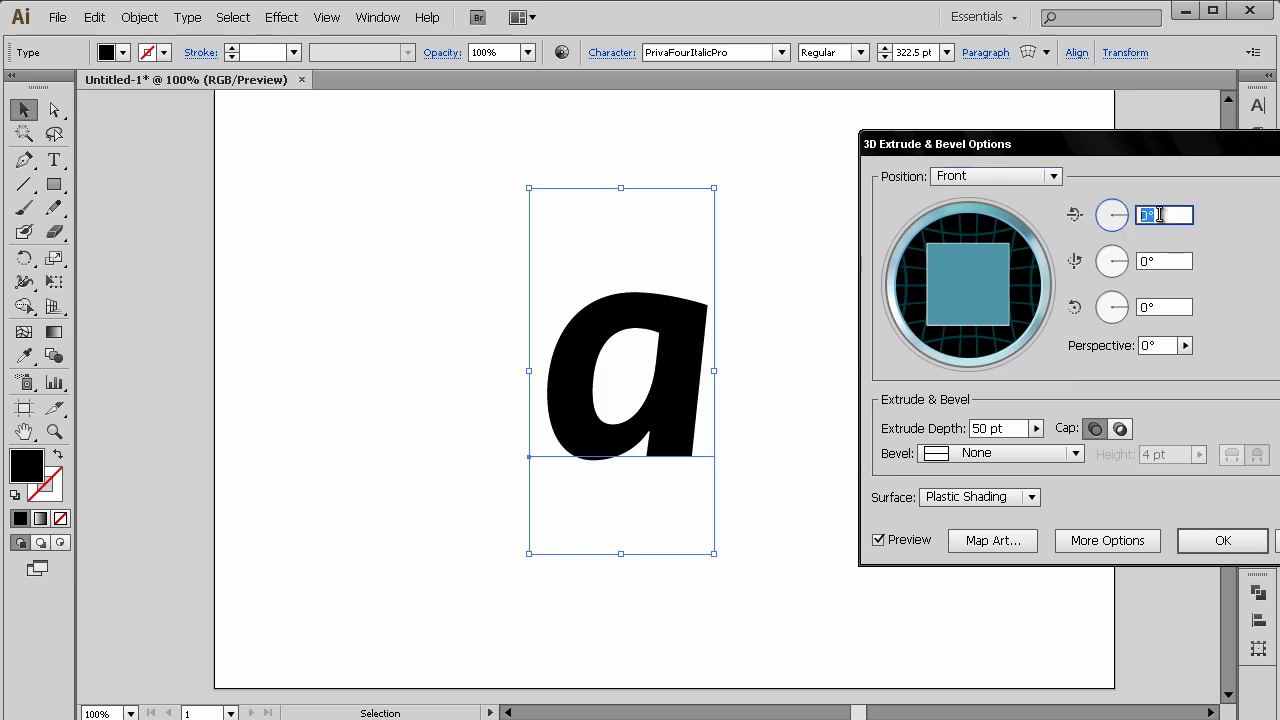
pyautogui.write('-15')
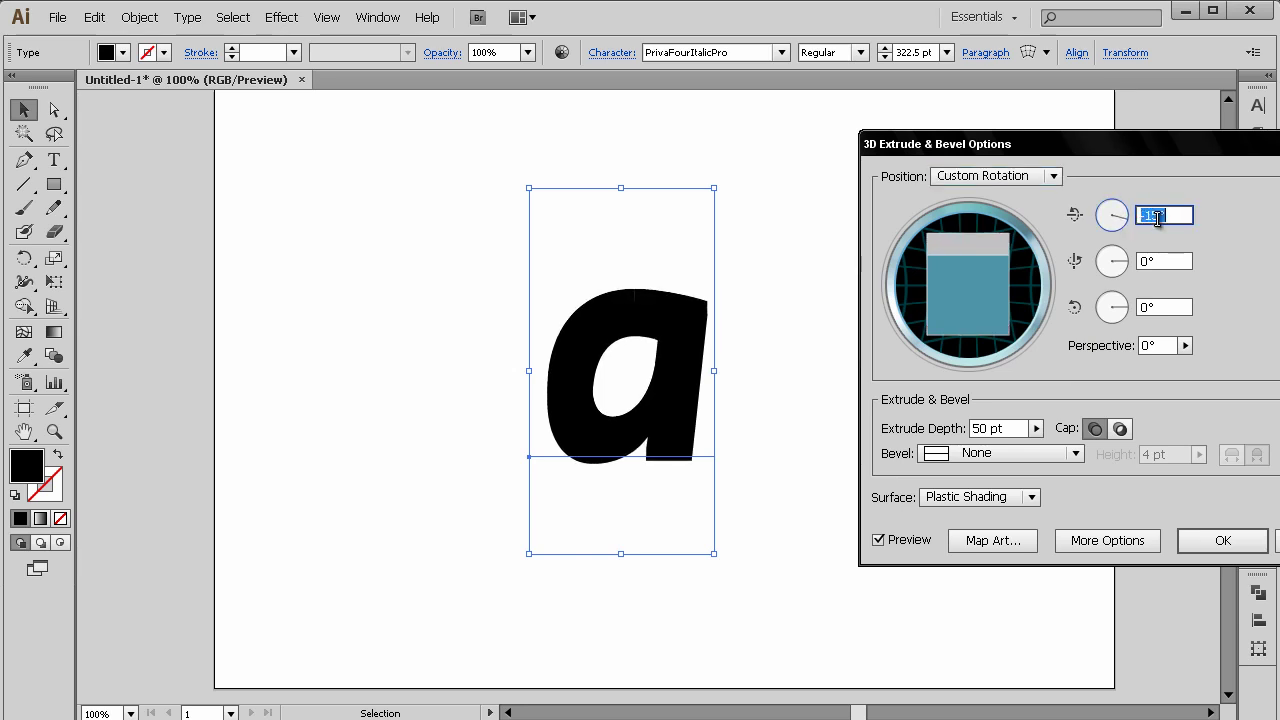
pyautogui.press('Down')
pyautogui.press('Down')
pyautogui.press('Down')
pyautogui.press('Down')
pyautogui.press('Down')
pyautogui.press('Down')
pyautogui.press('Down')
pyautogui.press('Down')
pyautogui.press('Down')
pyautogui.press('Down')
pyautogui.press('Down')
pyautogui.press('Down')
pyautogui.press('Down')
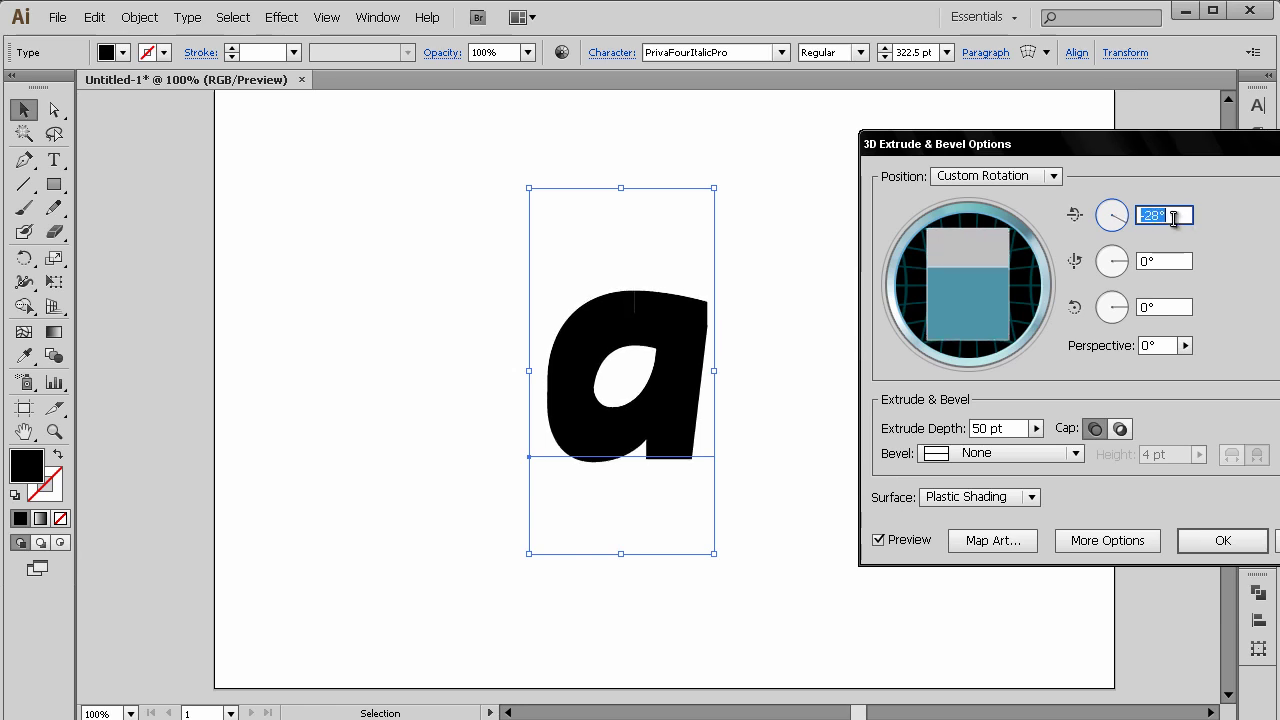
pyautogui.press('Up')
pyautogui.press('Up')
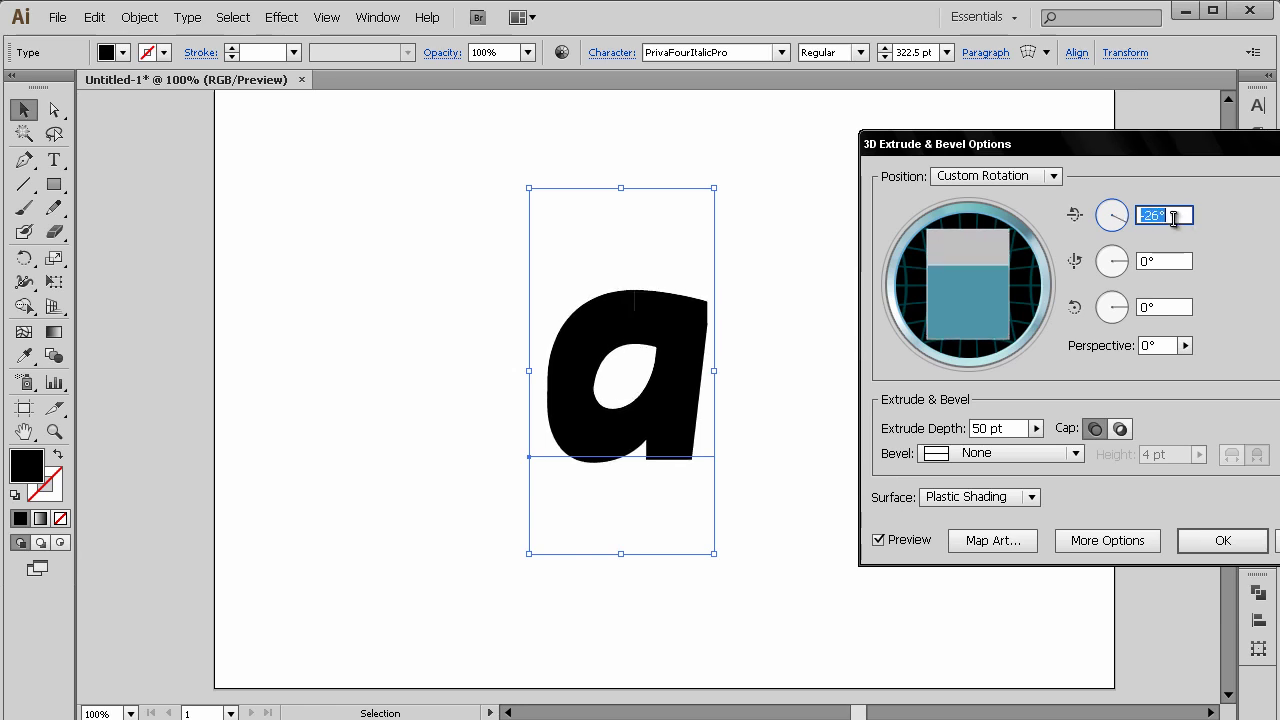
pyautogui.press('Up')
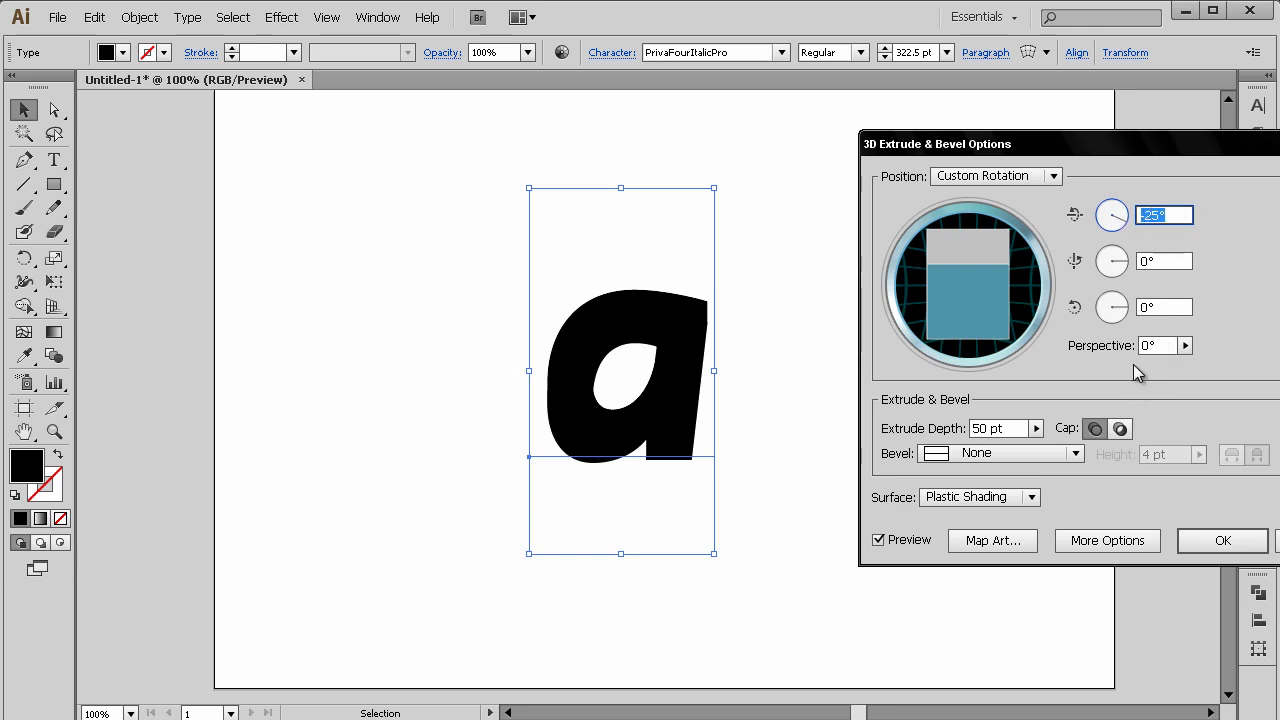
# Set the extrusion's perspective to 100° and apply the 3D effect.
pyautogui.click(1185, 345)
pyautogui.moveTo(1185, 352); pyautogui.dragTo(1151, 370)
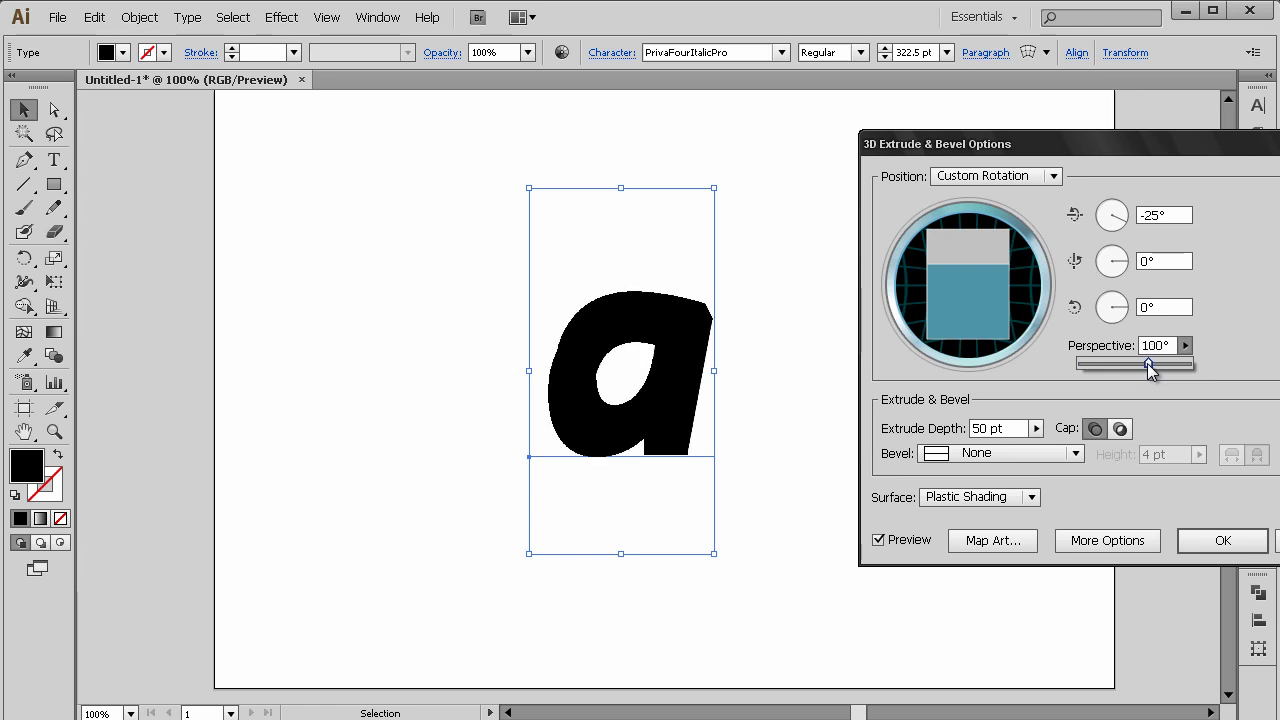
pyautogui.click(1220, 548)
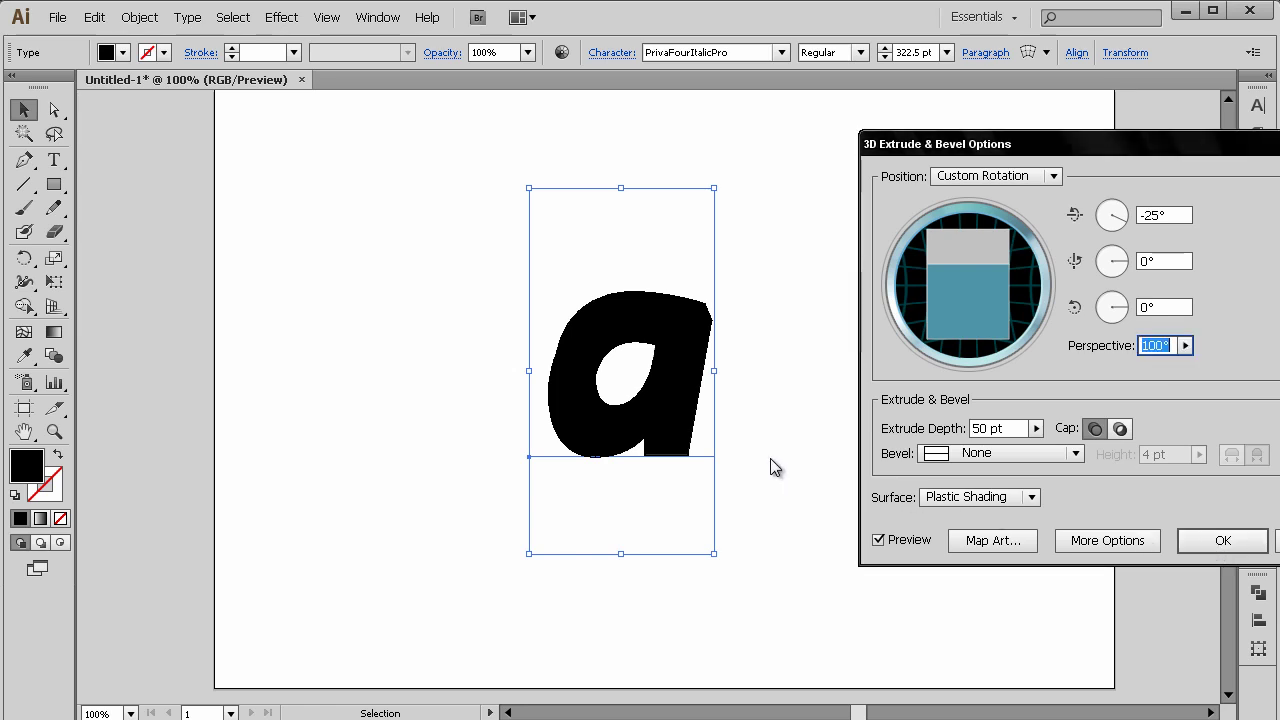
pyautogui.click(1221, 541)
# Reselect the extruded letter and expand its appearance into editable paths.
pyautogui.click(808, 251)
pyautogui.moveTo(832, 236); pyautogui.dragTo(455, 552)
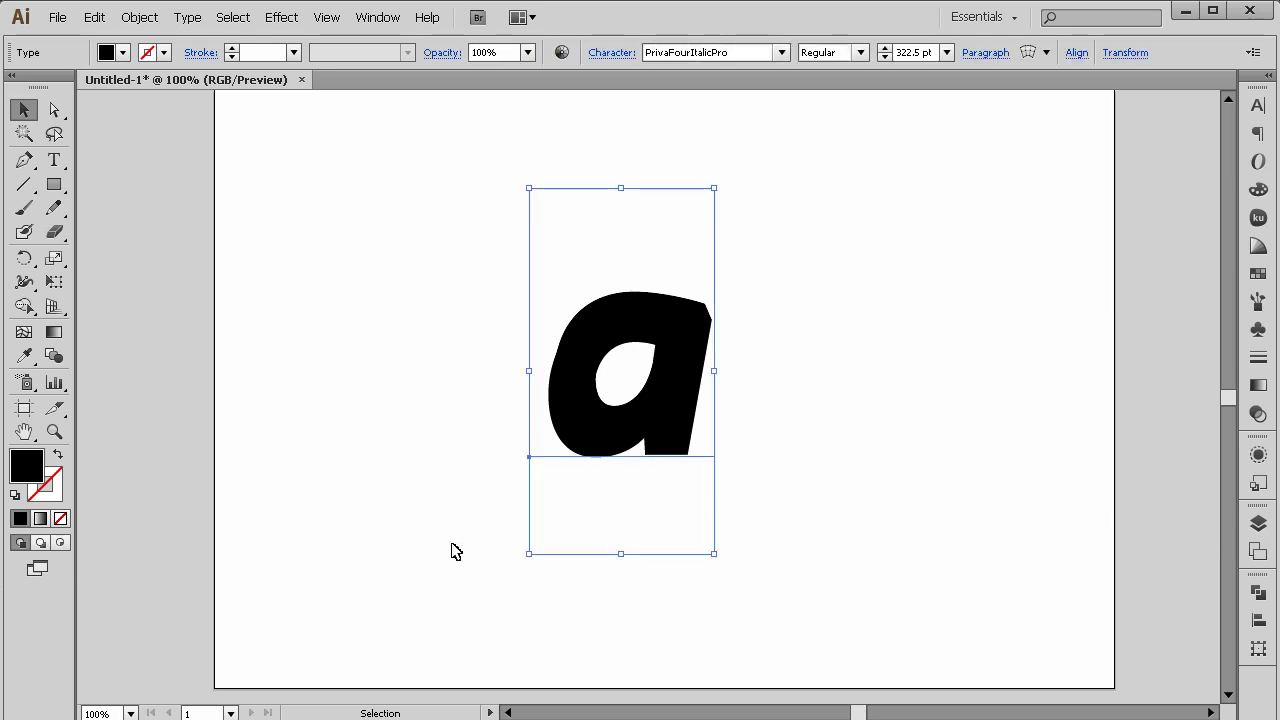
pyautogui.click(139, 17)
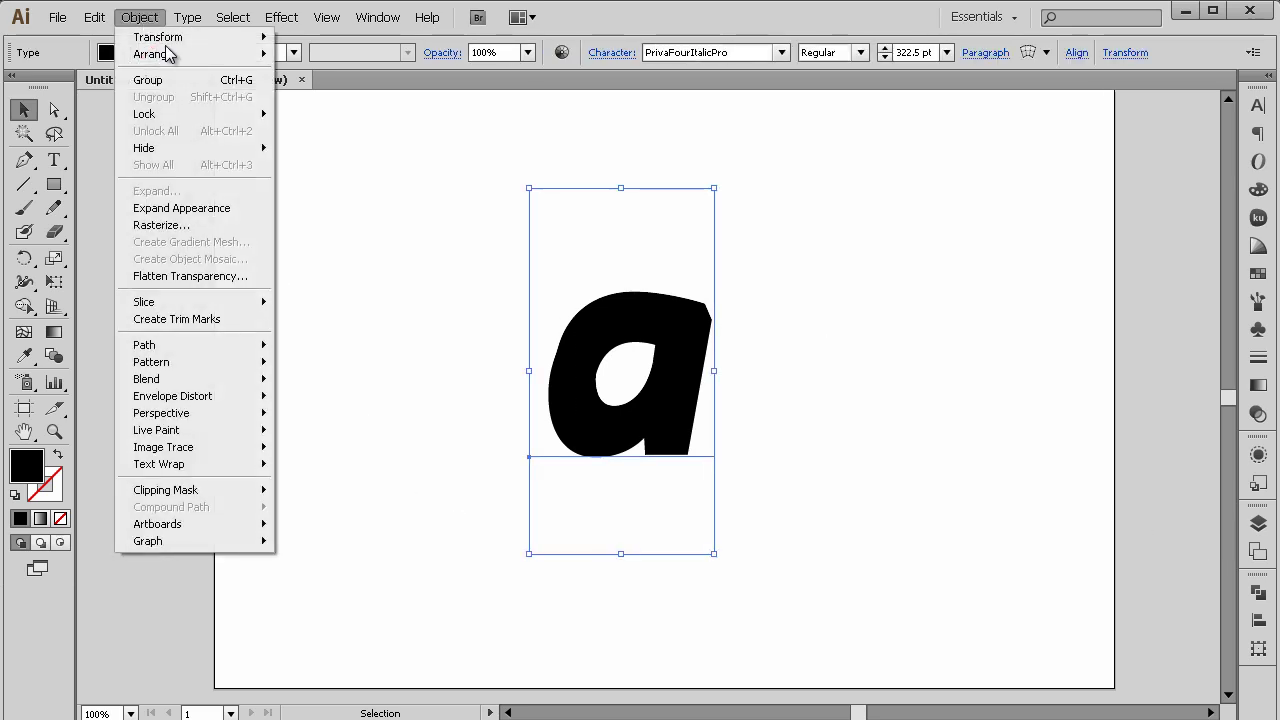
pyautogui.click(185, 208)
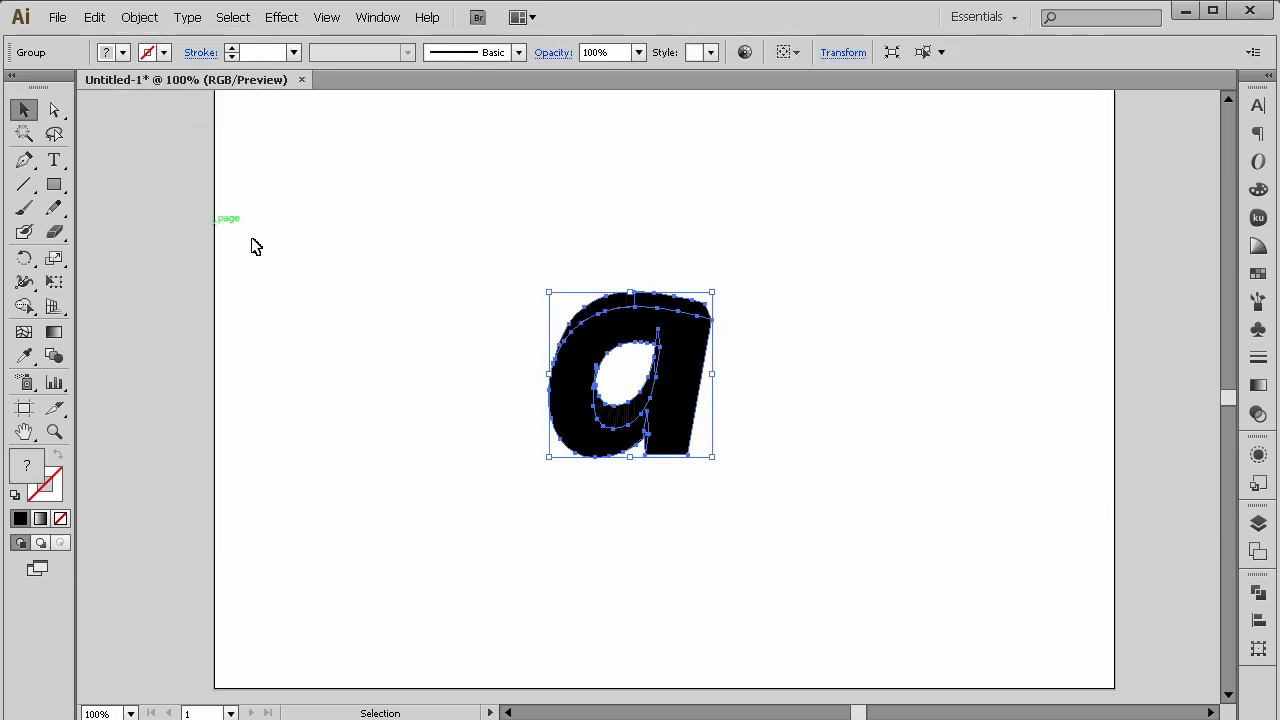
pyautogui.click(300, 257)
pyautogui.moveTo(300, 257); pyautogui.dragTo(774, 497)
pyautogui.click(790, 512)
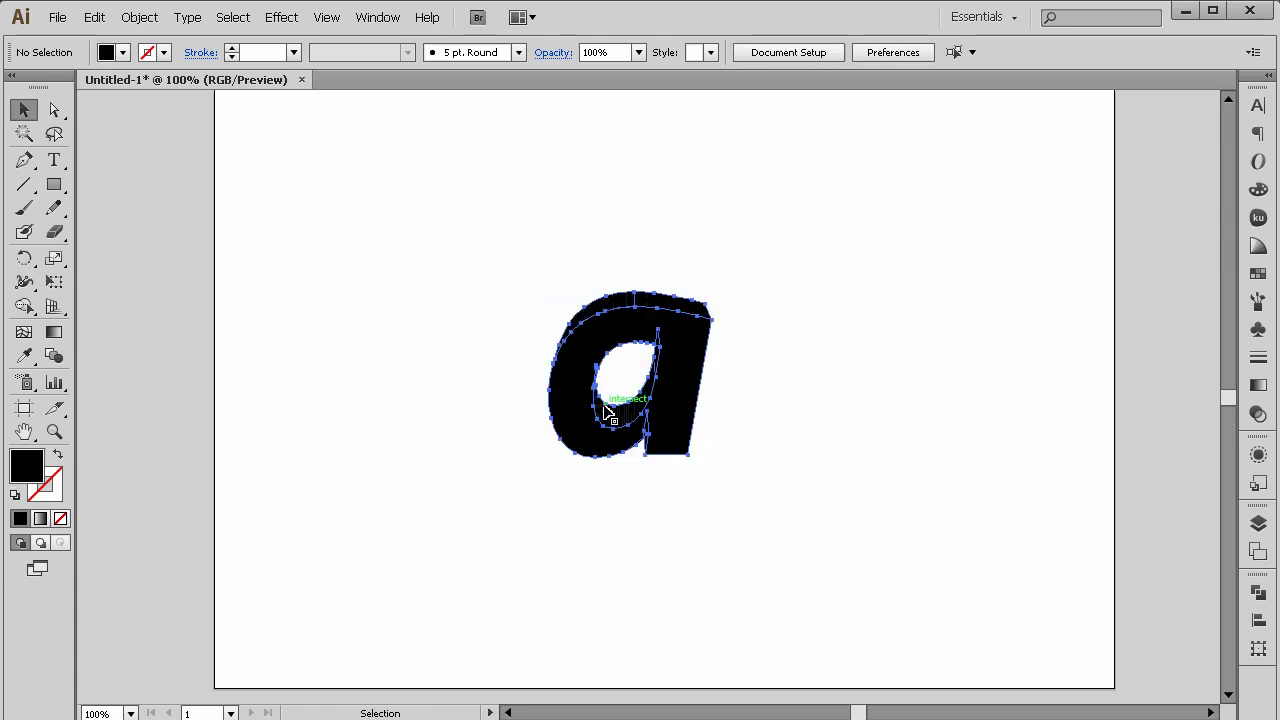
pyautogui.click(607, 411)
pyautogui.click(835, 441)
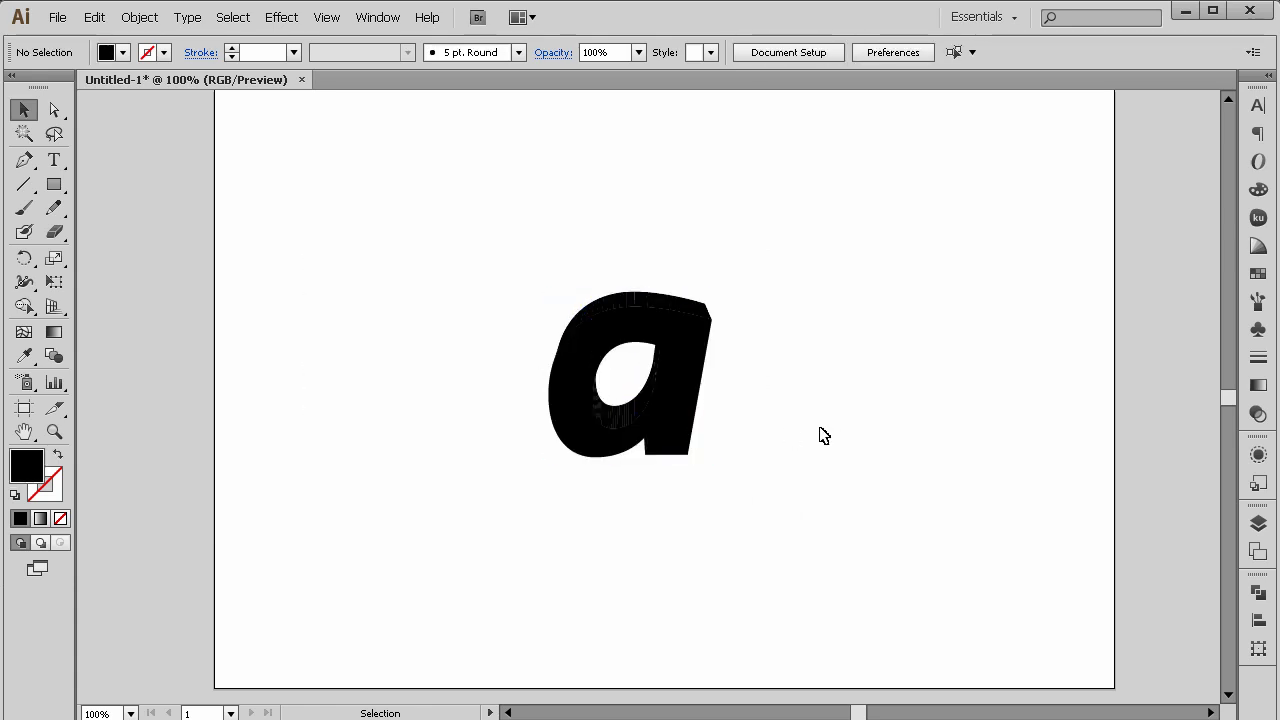
# Ungroup the expanded letter "a" repeatedly to separate its front face from its side pieces, leaving nothing selected.
pyautogui.moveTo(775, 257); pyautogui.dragTo(480, 514)
pyautogui.moveTo(451, 289); pyautogui.dragTo(790, 567)
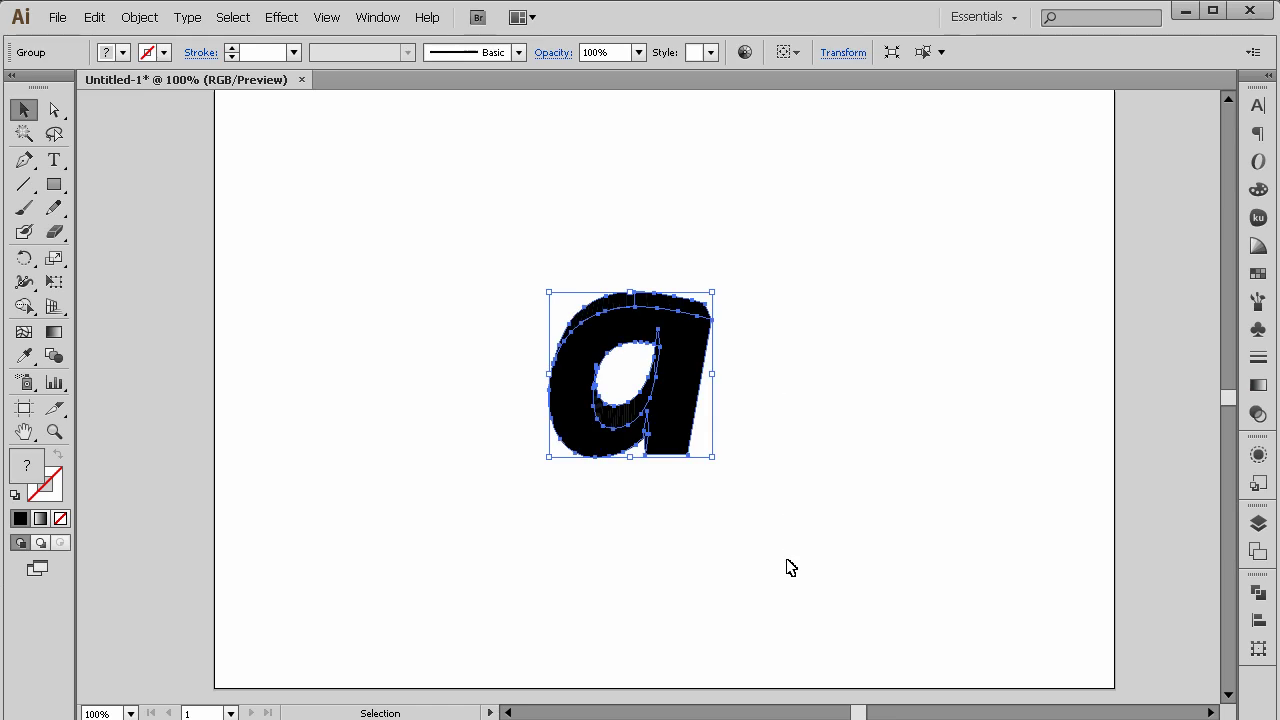
pyautogui.click(58, 434)
pyautogui.click(723, 355)
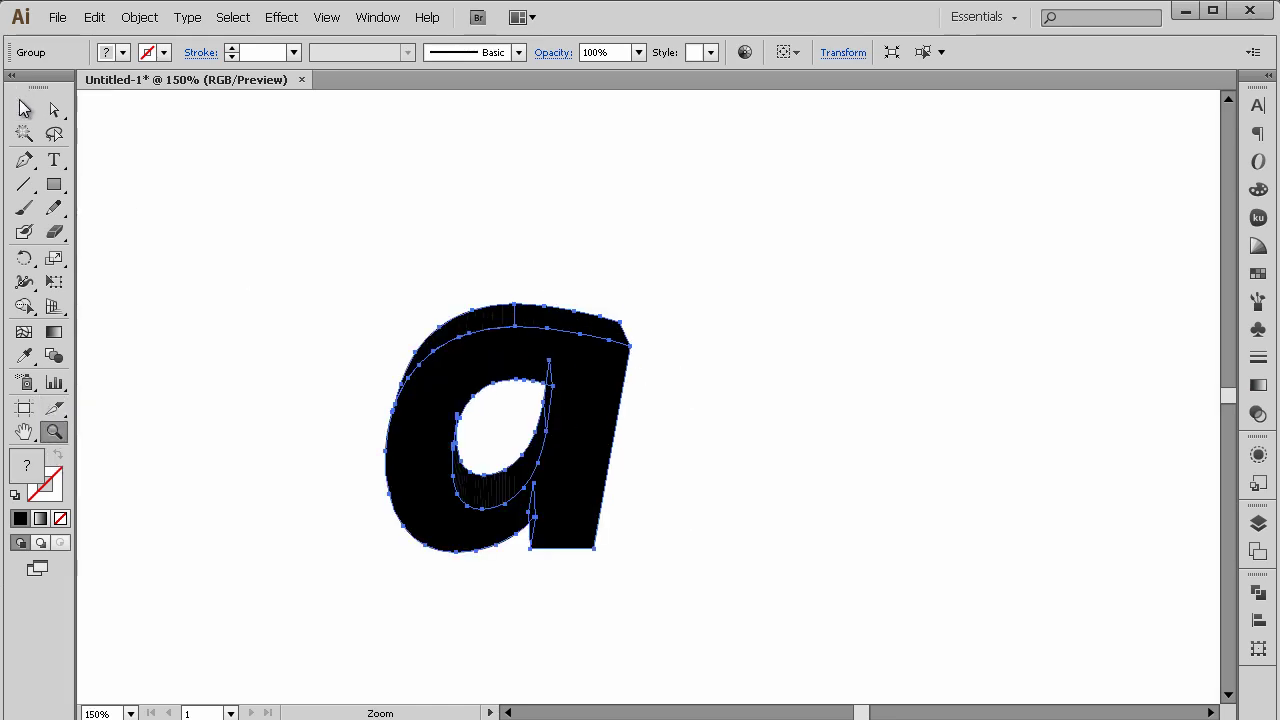
pyautogui.click(24, 108)
pyautogui.rightClick(470, 381)
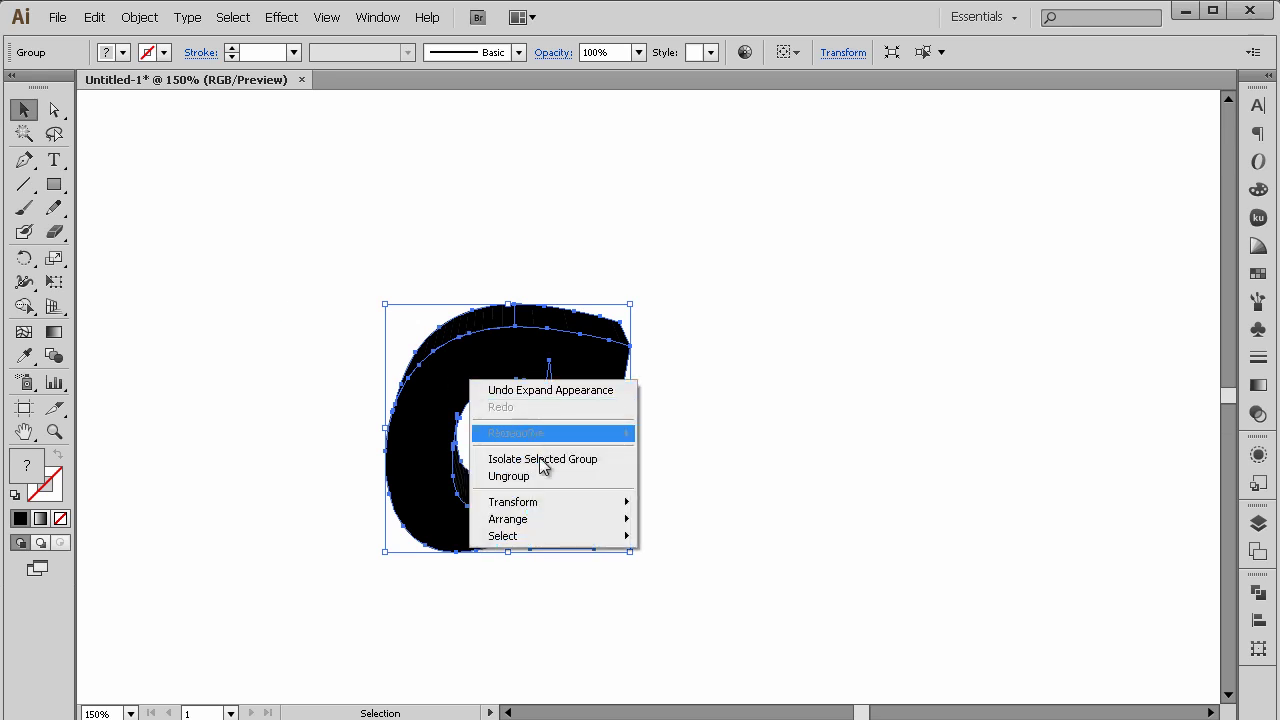
pyautogui.click(507, 476)
pyautogui.rightClick(413, 368)
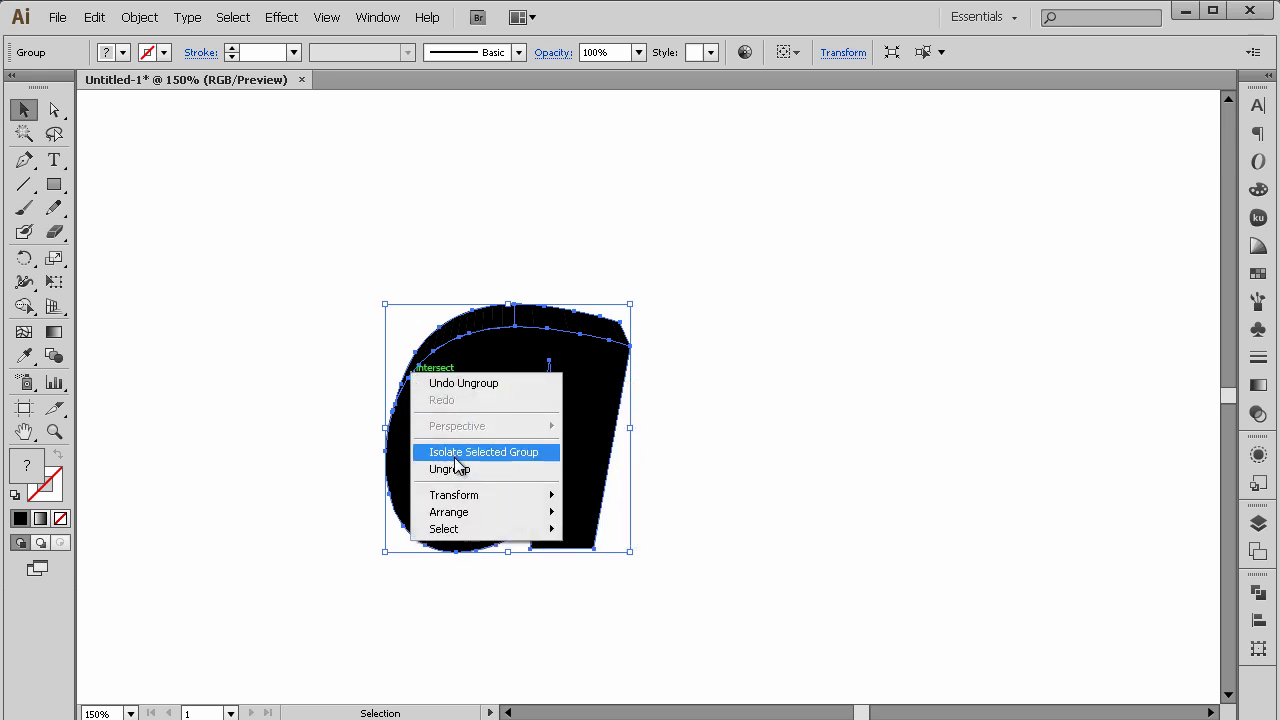
pyautogui.click(458, 476)
pyautogui.rightClick(431, 396)
pyautogui.click(722, 455)
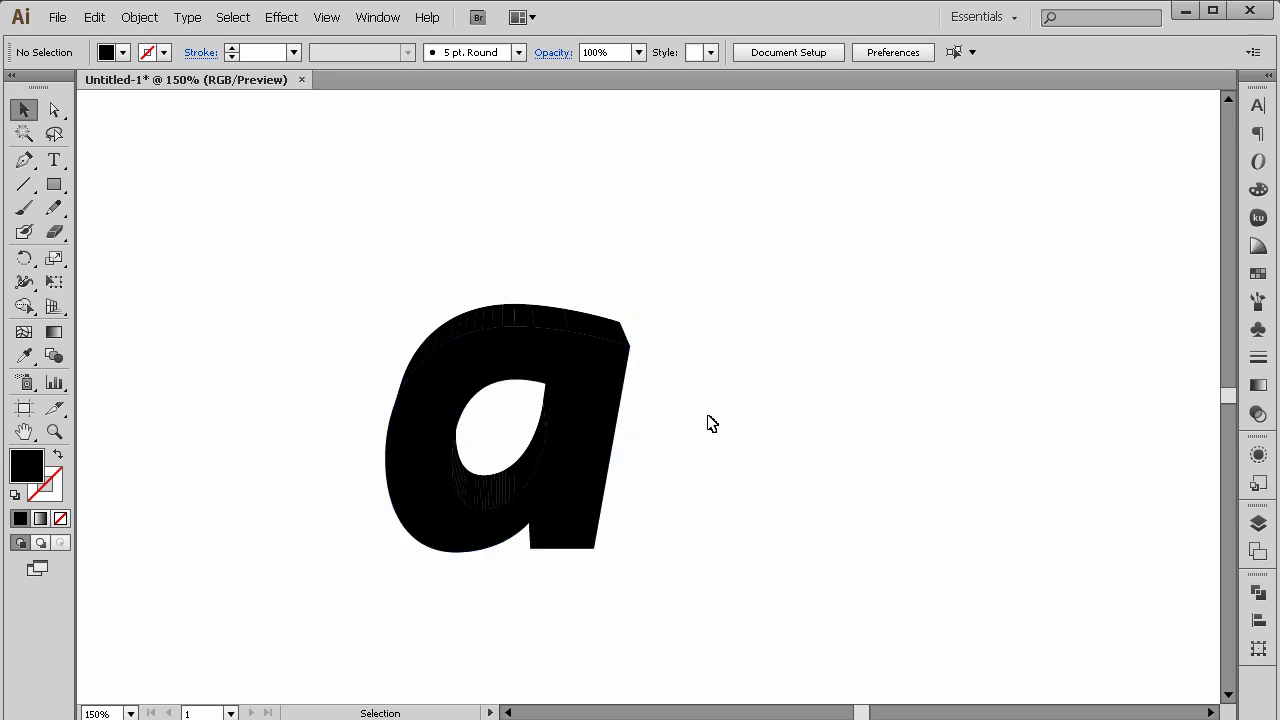
# Examine in outline view the slices that make up the letter's upper extruded side.
pyautogui.hotkey('ctrl', 'y')
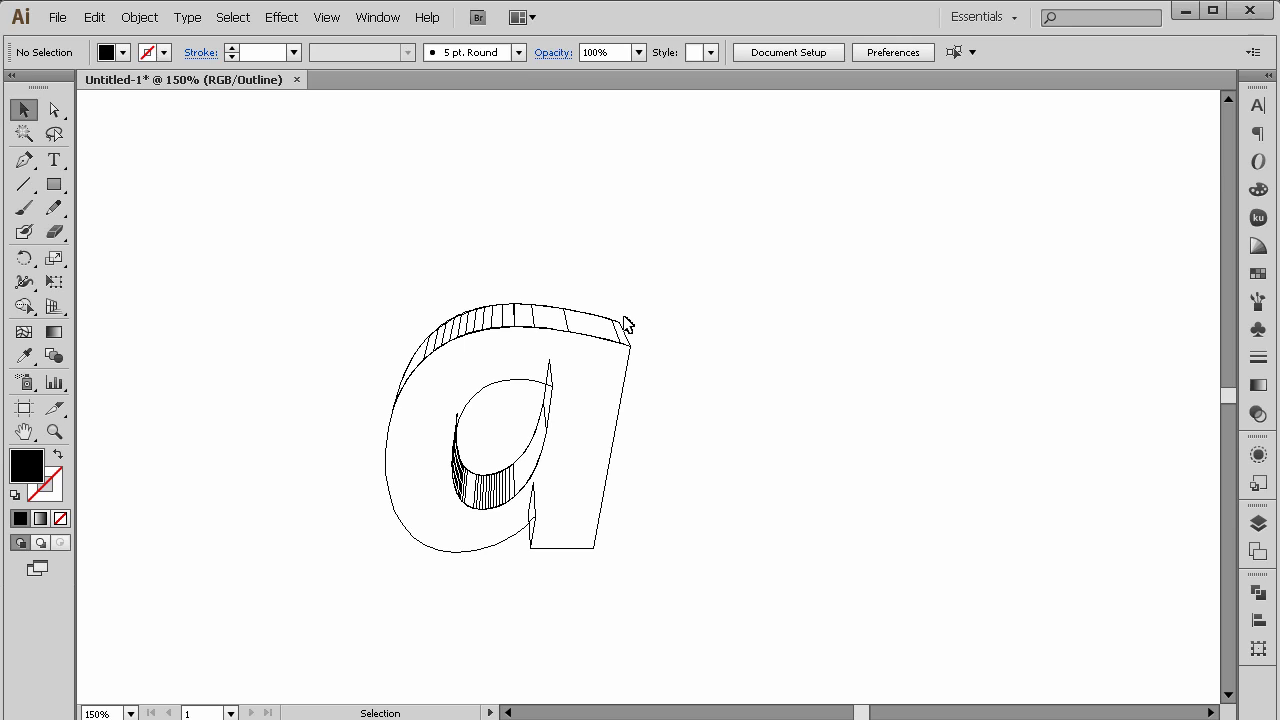
pyautogui.moveTo(625, 323); pyautogui.dragTo(409, 323)
pyautogui.moveTo(363, 283); pyautogui.dragTo(729, 320)
pyautogui.click(720, 338)
pyautogui.hotkey('ctrl', 'y')
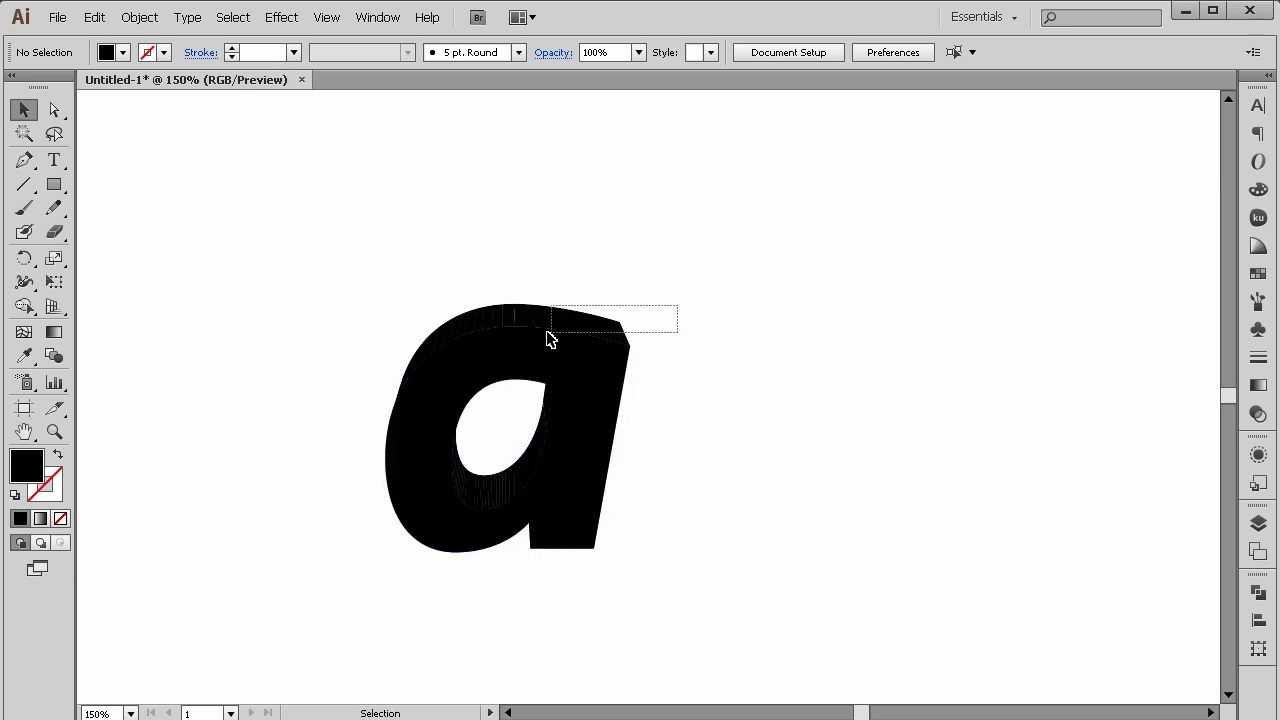
# Select all slices of the upper extruded side in outline view and unite them into one shape with Pathfinder.
pyautogui.hotkey('ctrl', 'y')
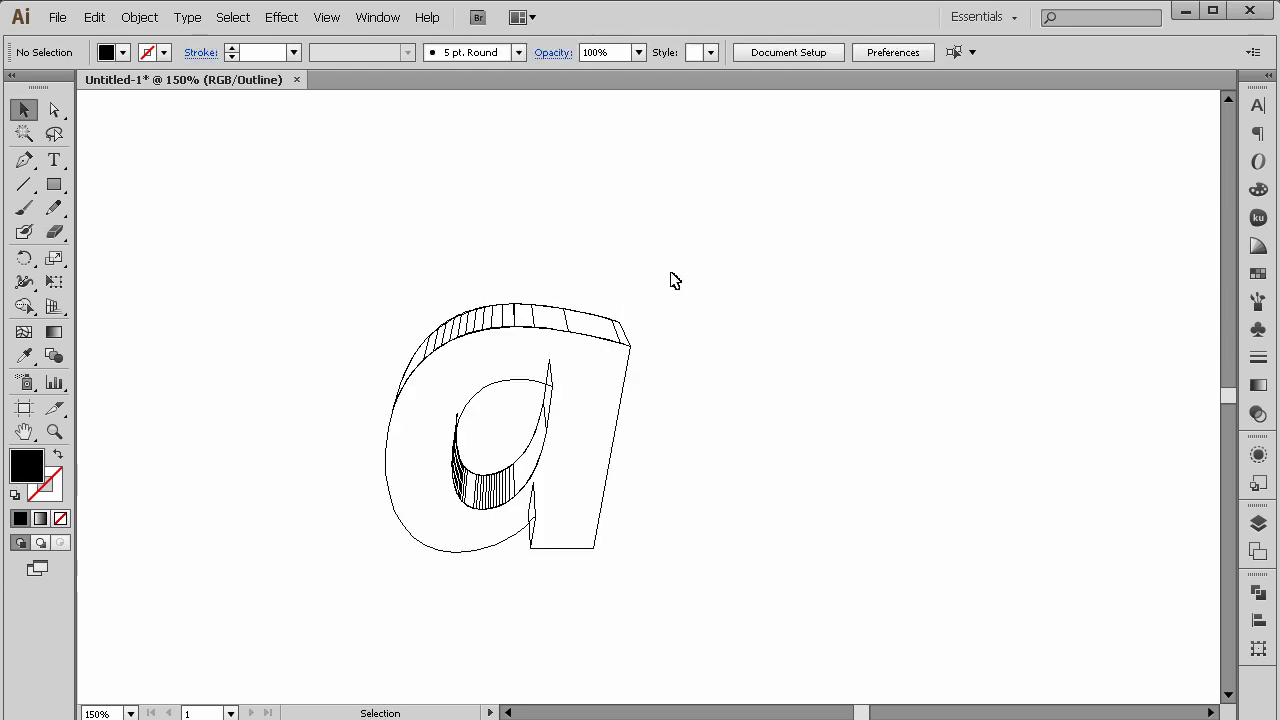
pyautogui.moveTo(642, 310); pyautogui.dragTo(367, 332)
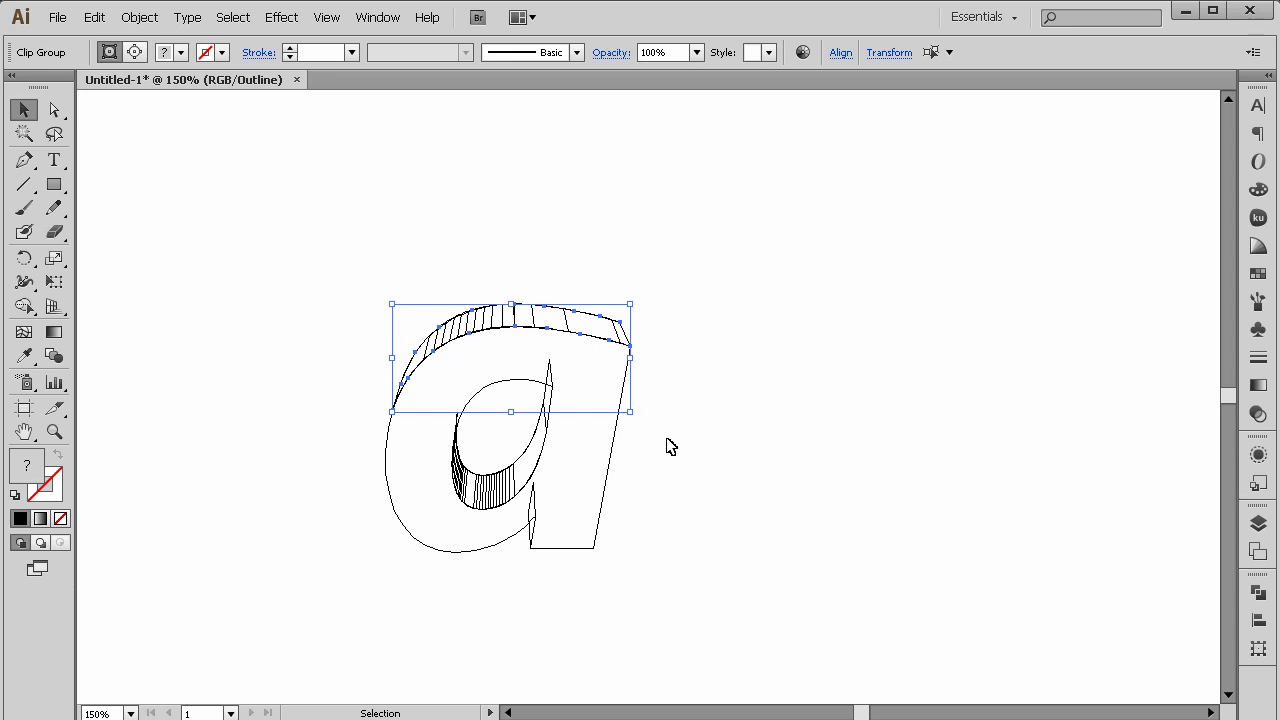
pyautogui.hotkey('ctrl', 'y')
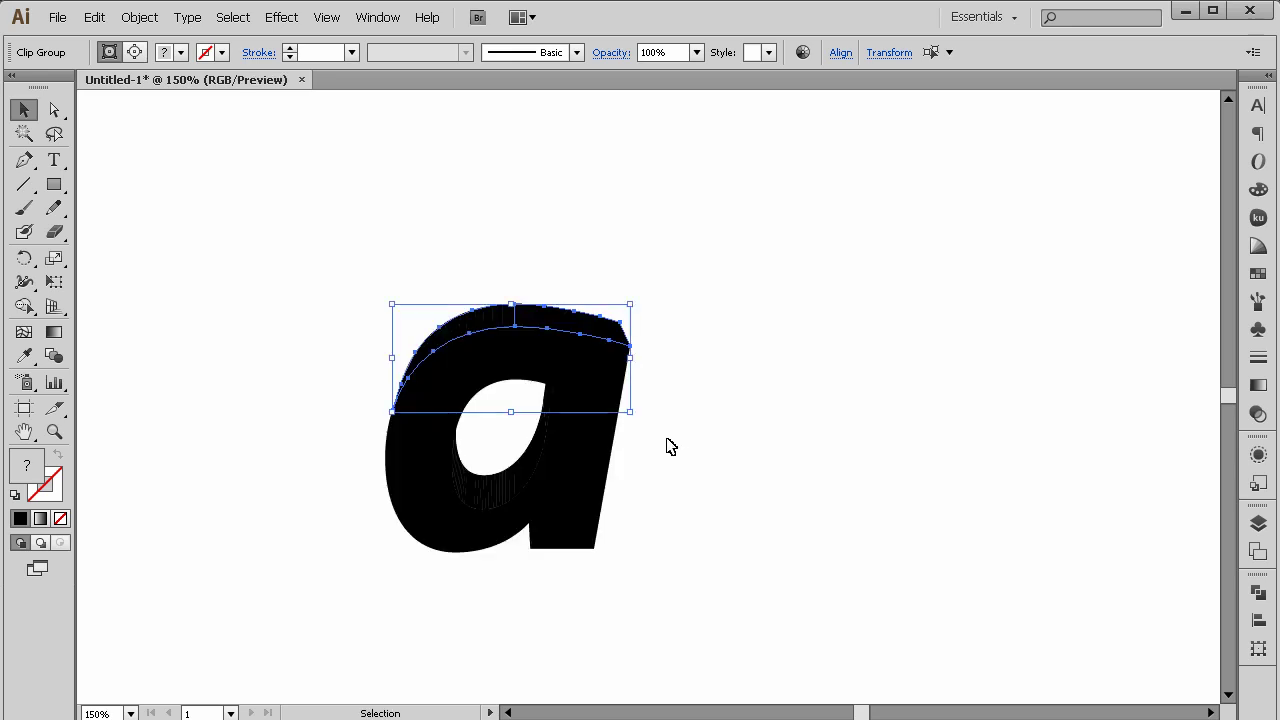
pyautogui.click(1258, 592)
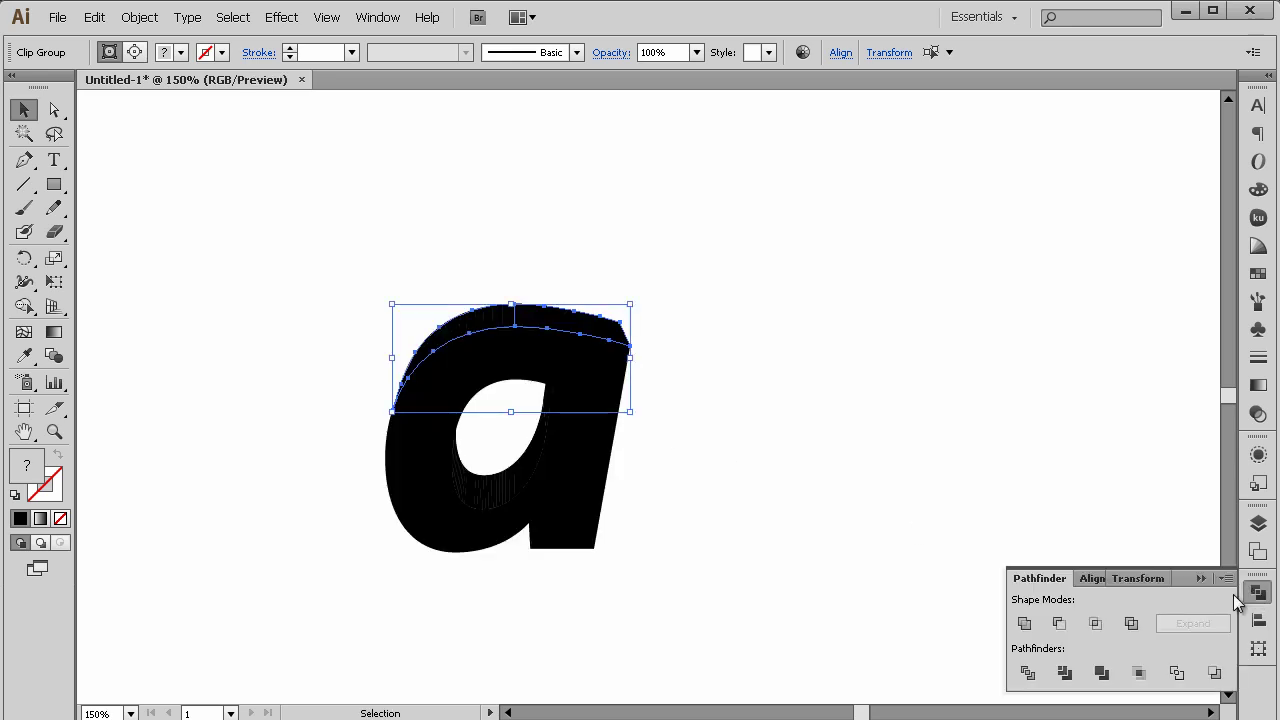
pyautogui.click(1021, 626)
pyautogui.click(797, 514)
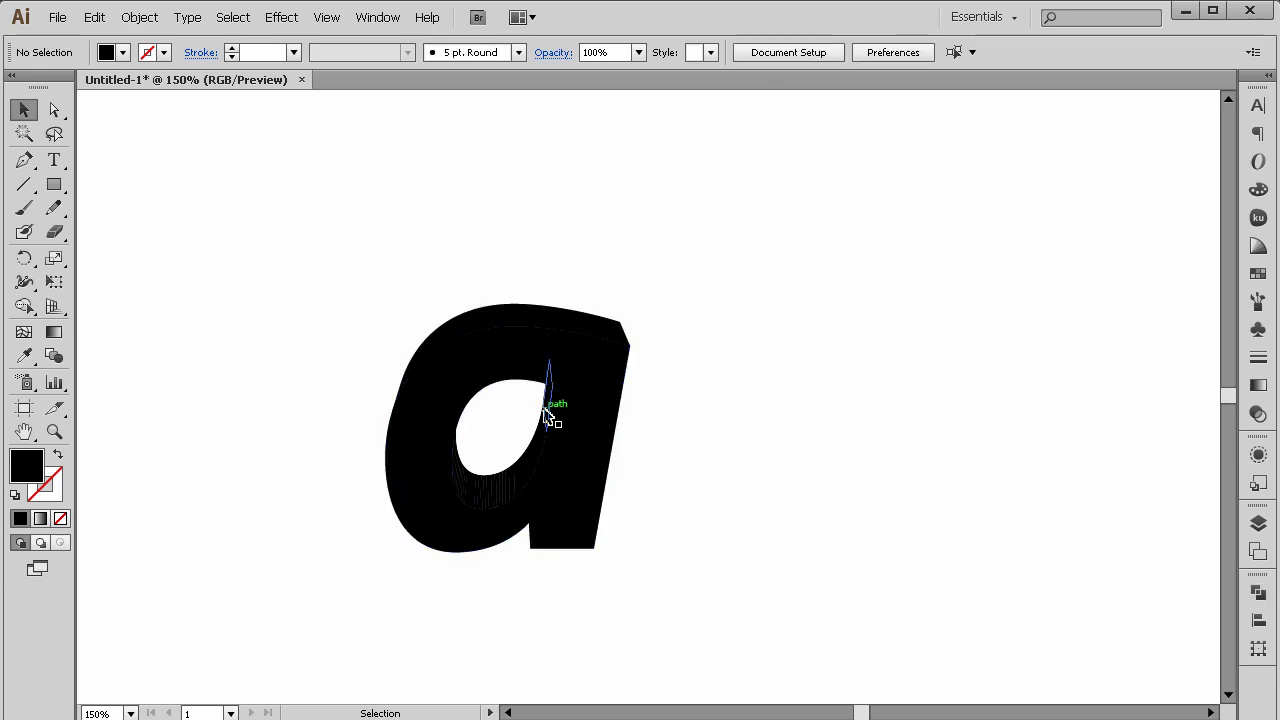
pyautogui.click(548, 416)
pyautogui.moveTo(503, 466); pyautogui.dragTo(455, 478)
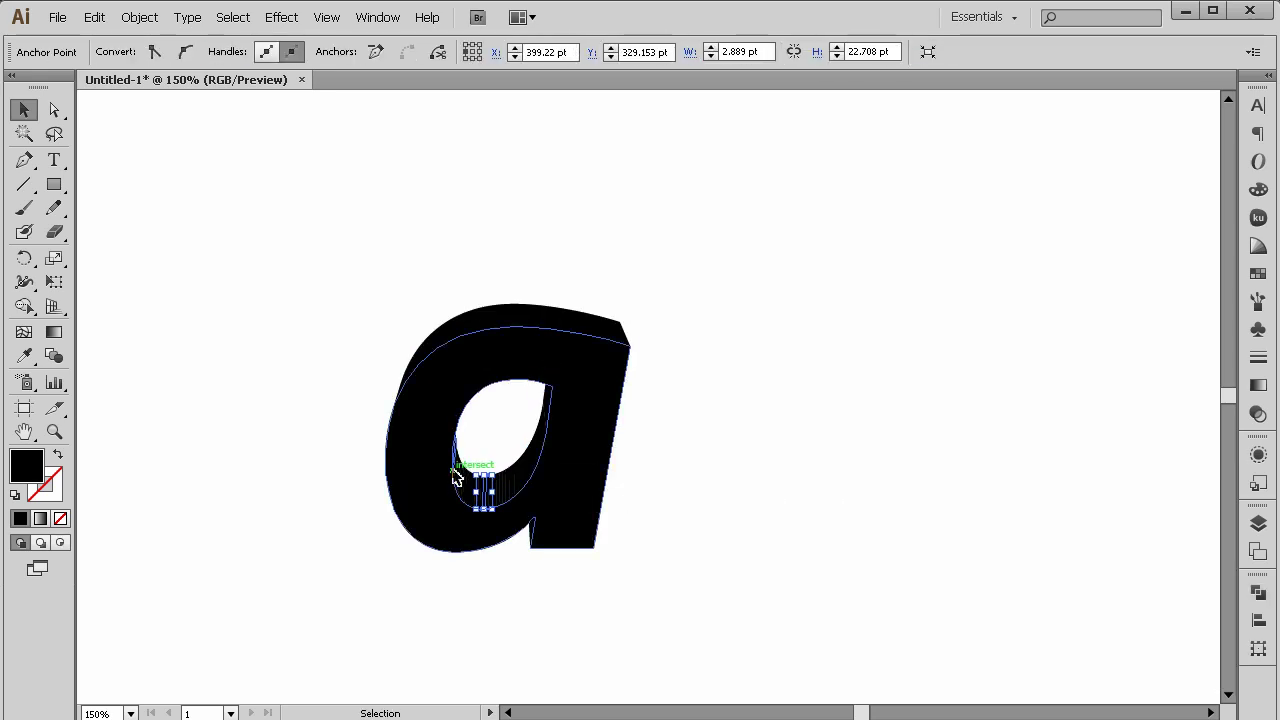
pyautogui.click(458, 478)
pyautogui.click(466, 480)
pyautogui.press('a')
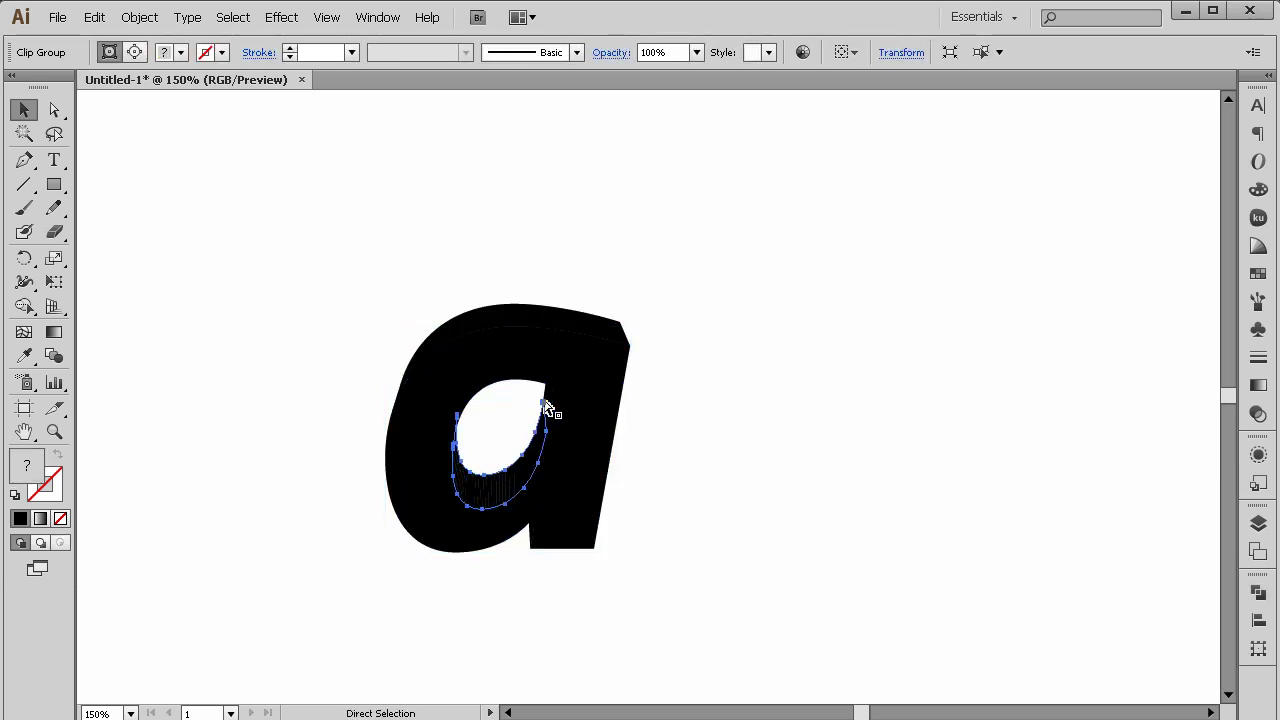
pyautogui.moveTo(548, 408); pyautogui.dragTo(548, 360)
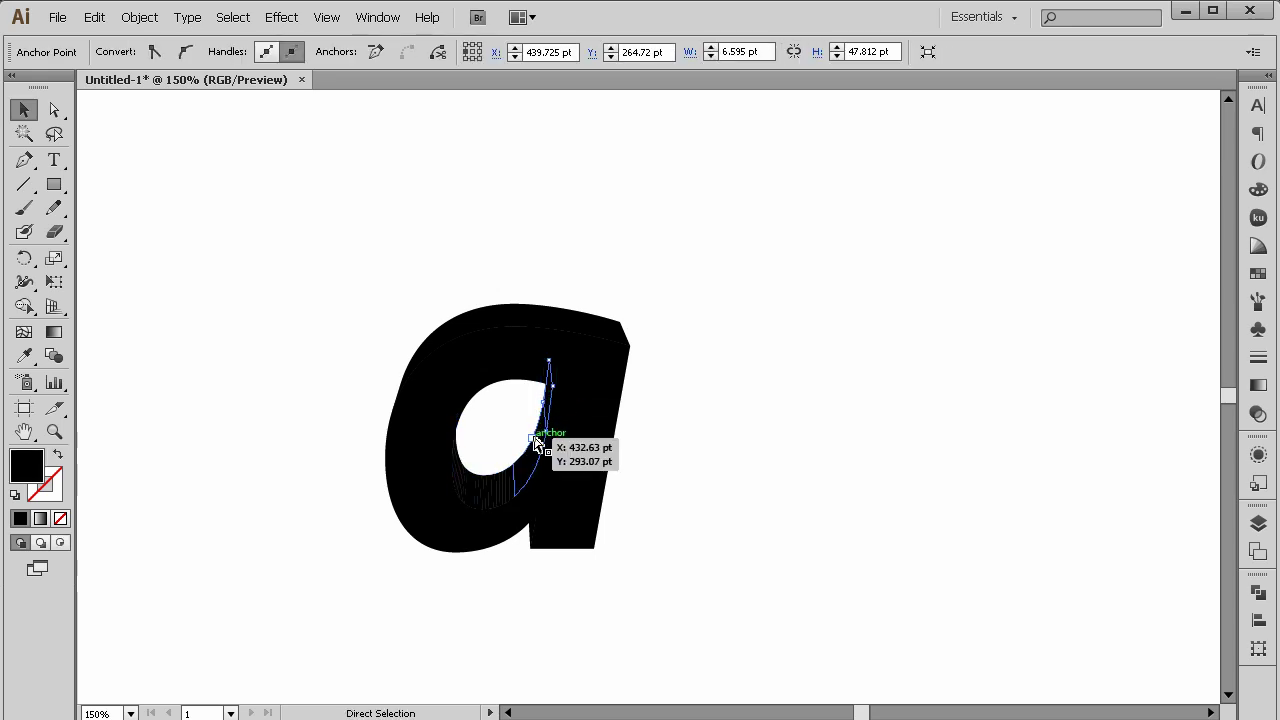
pyautogui.hotkey('ctrl', 'z')
pyautogui.click(499, 487)
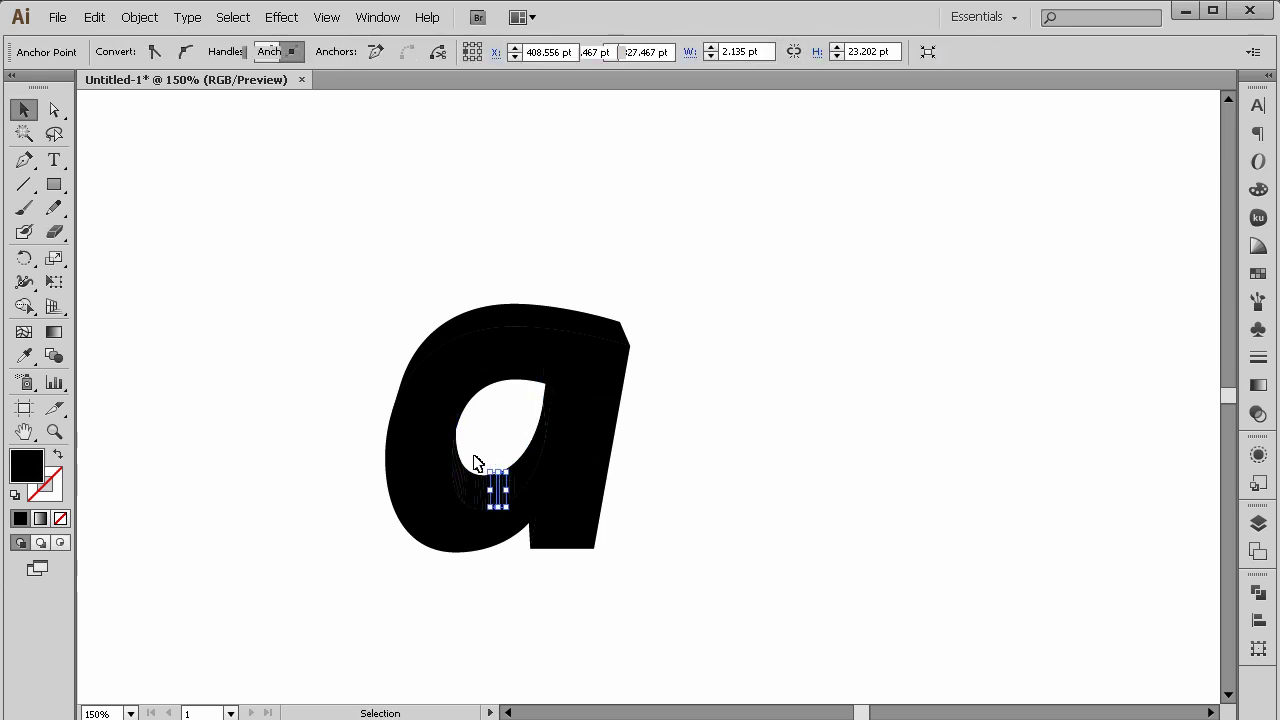
pyautogui.click(472, 482)
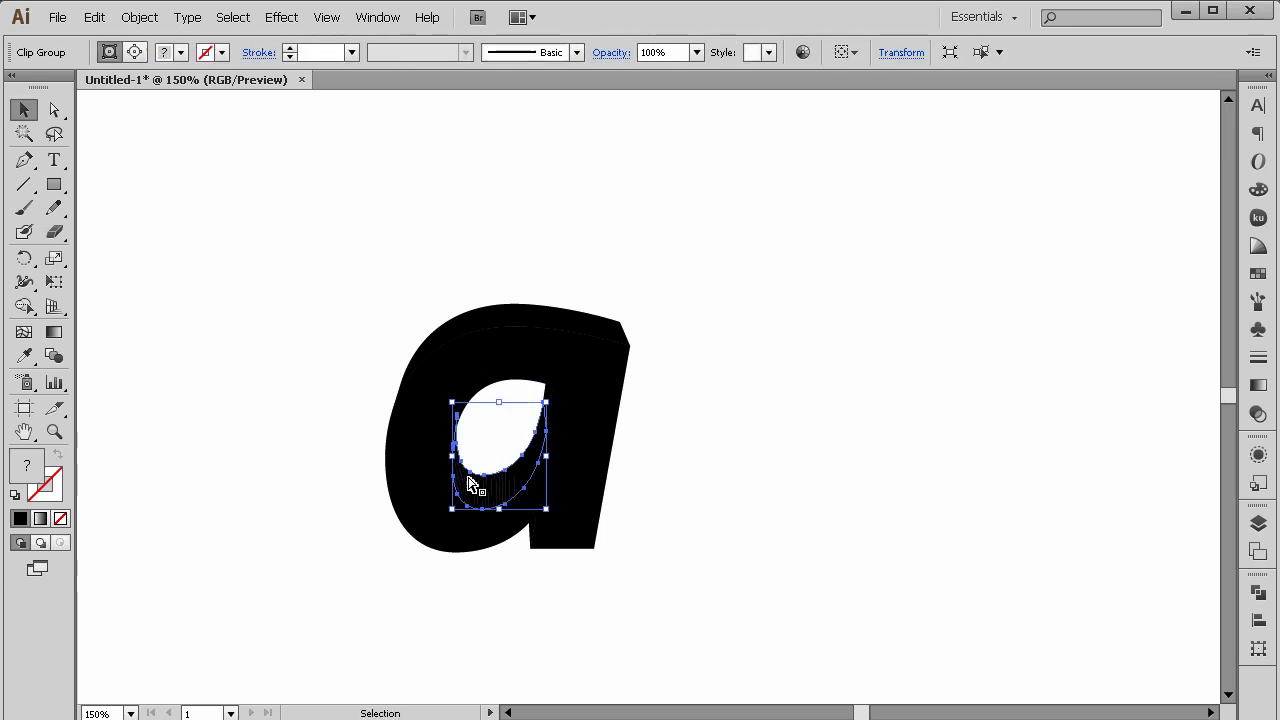
pyautogui.click(549, 385)
pyautogui.keyDown('ctrl'); pyautogui.click(705, 438); pyautogui.keyUp('ctrl')
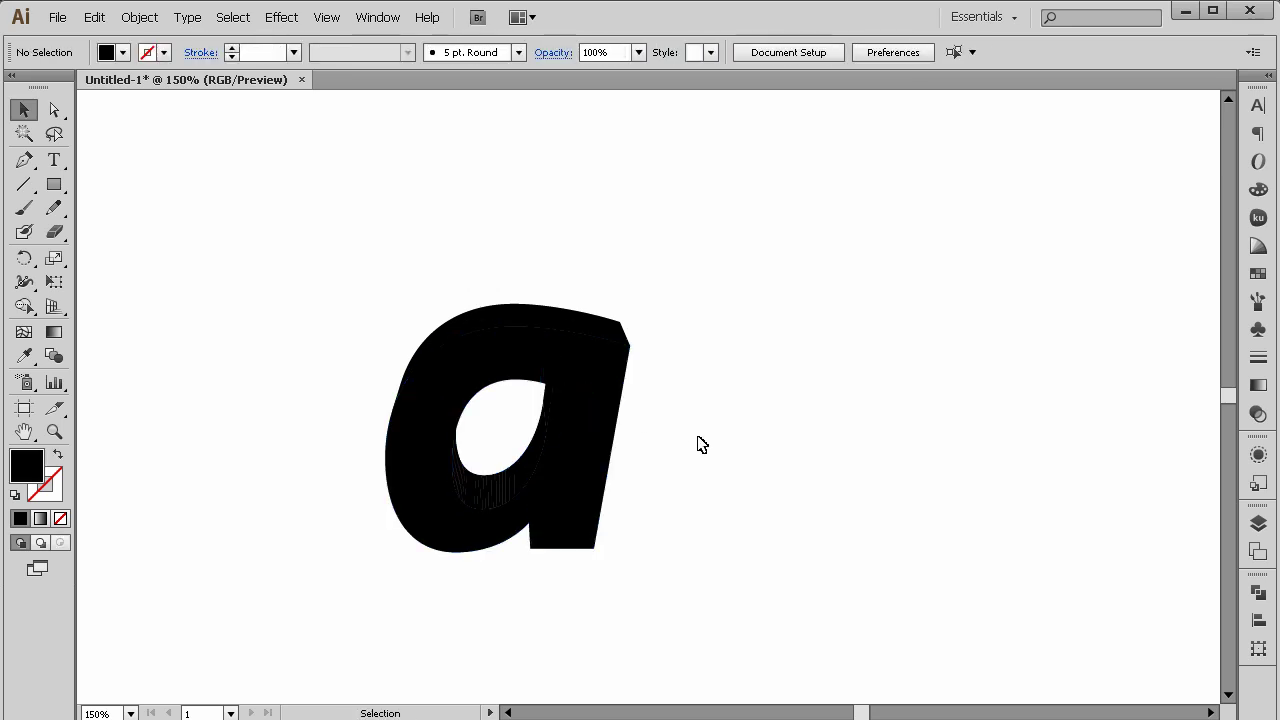
# Select the side pieces inside the letter's counter, including the narrow upper piece, and unite them with Pathfinder.
pyautogui.scroll(4, 551, 486)
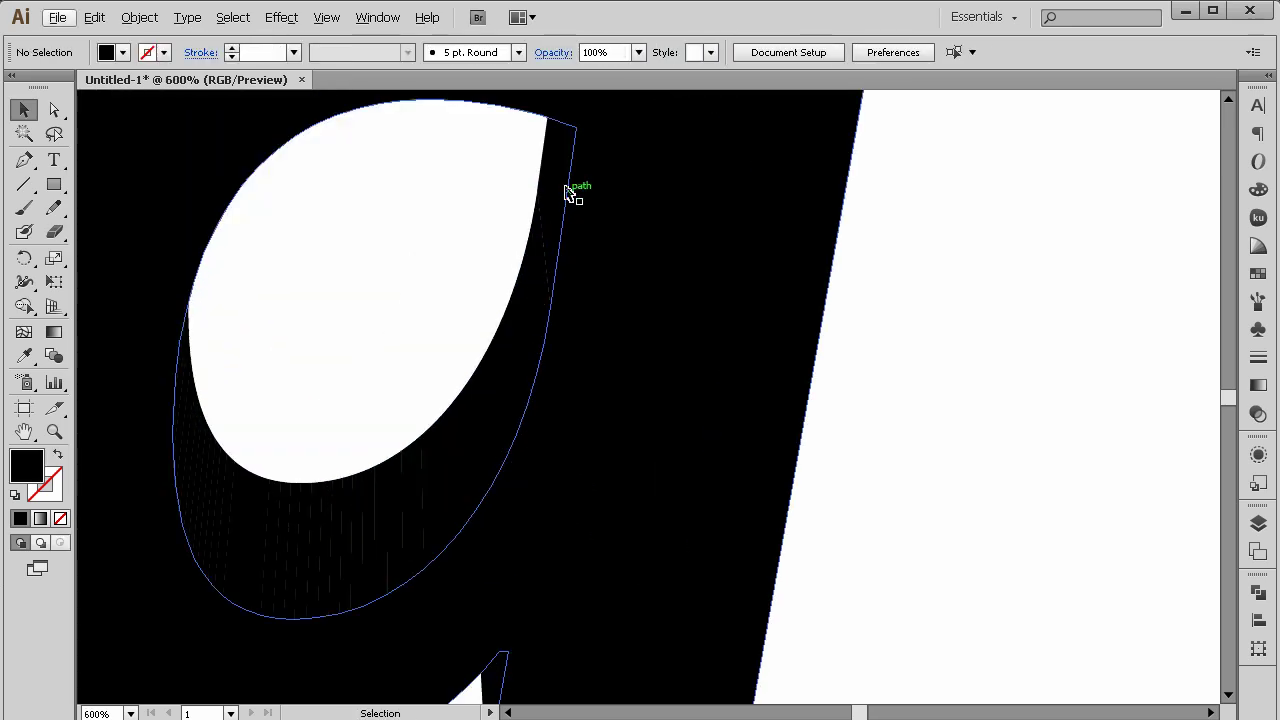
pyautogui.click(390, 512)
pyautogui.keyDown('ctrl'); pyautogui.click(569, 174); pyautogui.keyUp('ctrl')
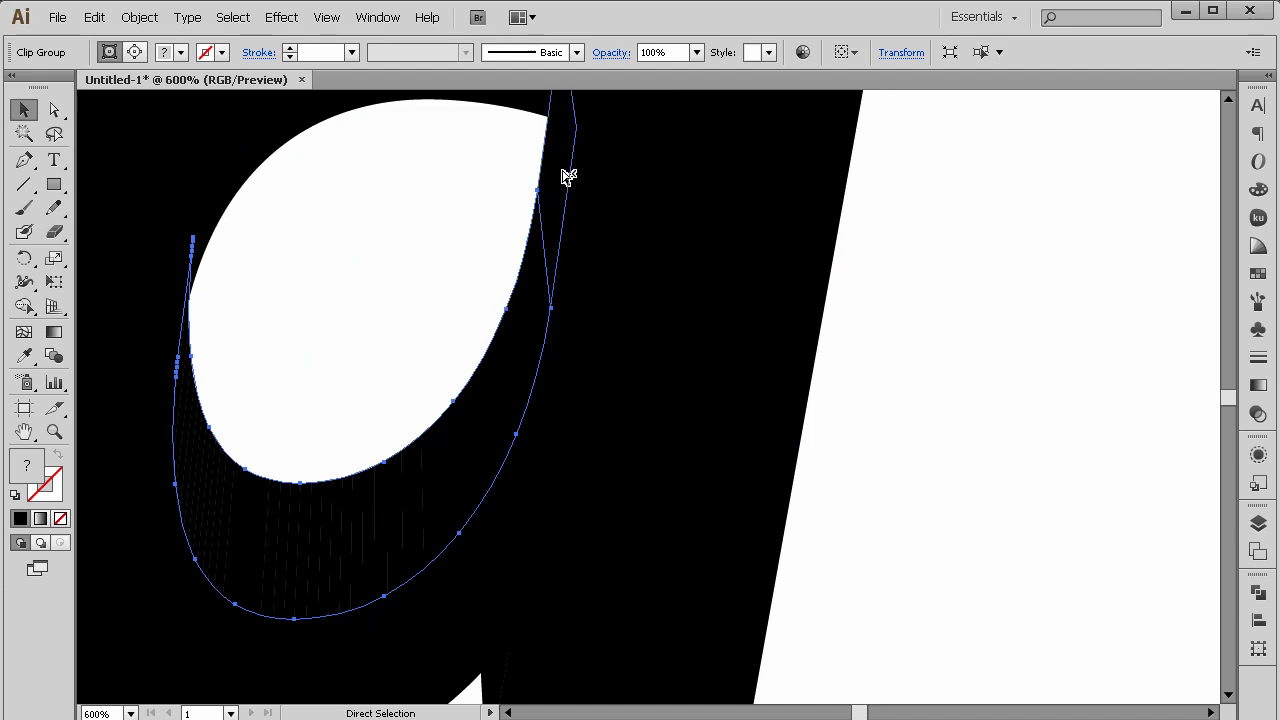
pyautogui.click(381, 508)
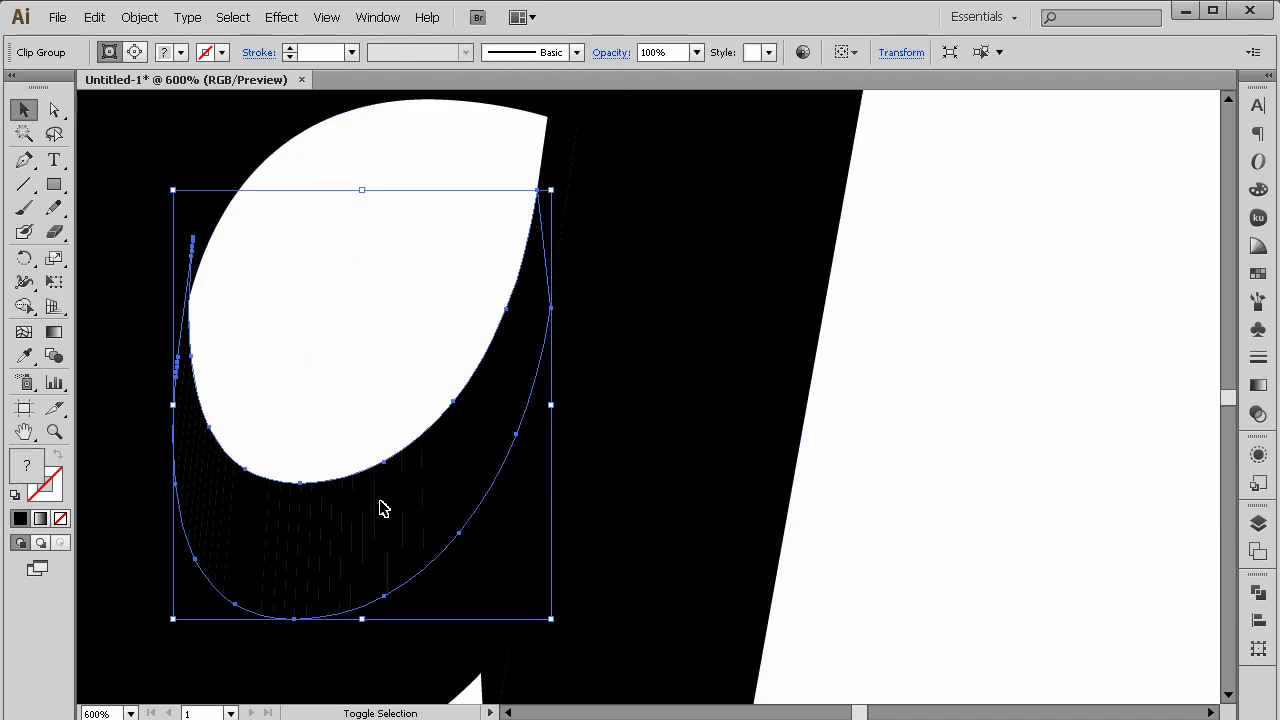
pyautogui.hotkey('ctrl', 'shift', 'a')
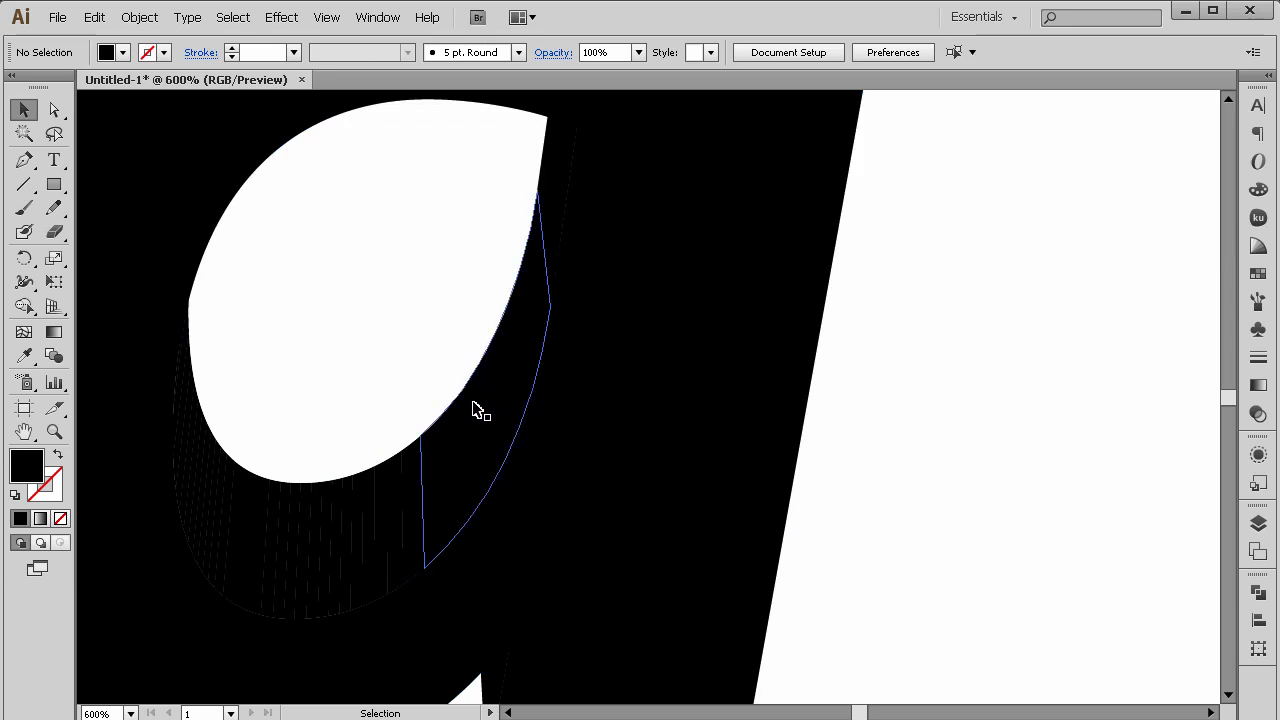
pyautogui.click(233, 497)
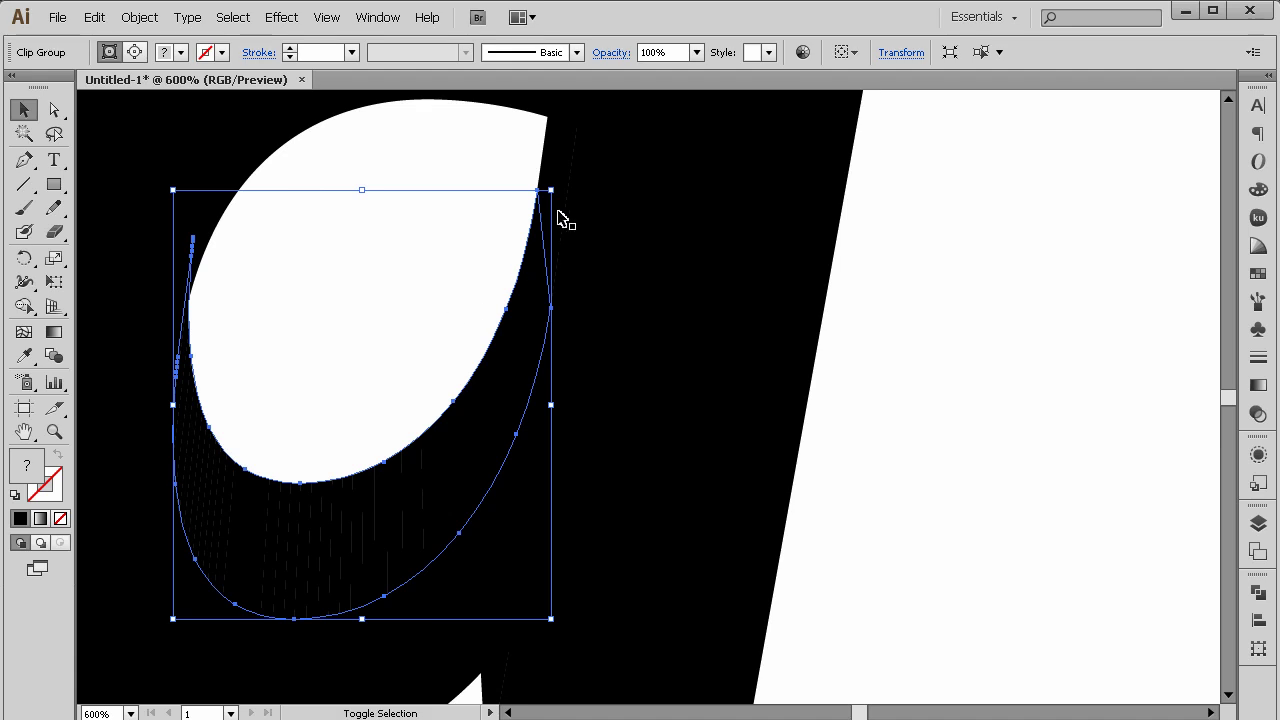
pyautogui.keyDown('shift'); pyautogui.click(558, 160); pyautogui.keyUp('shift')
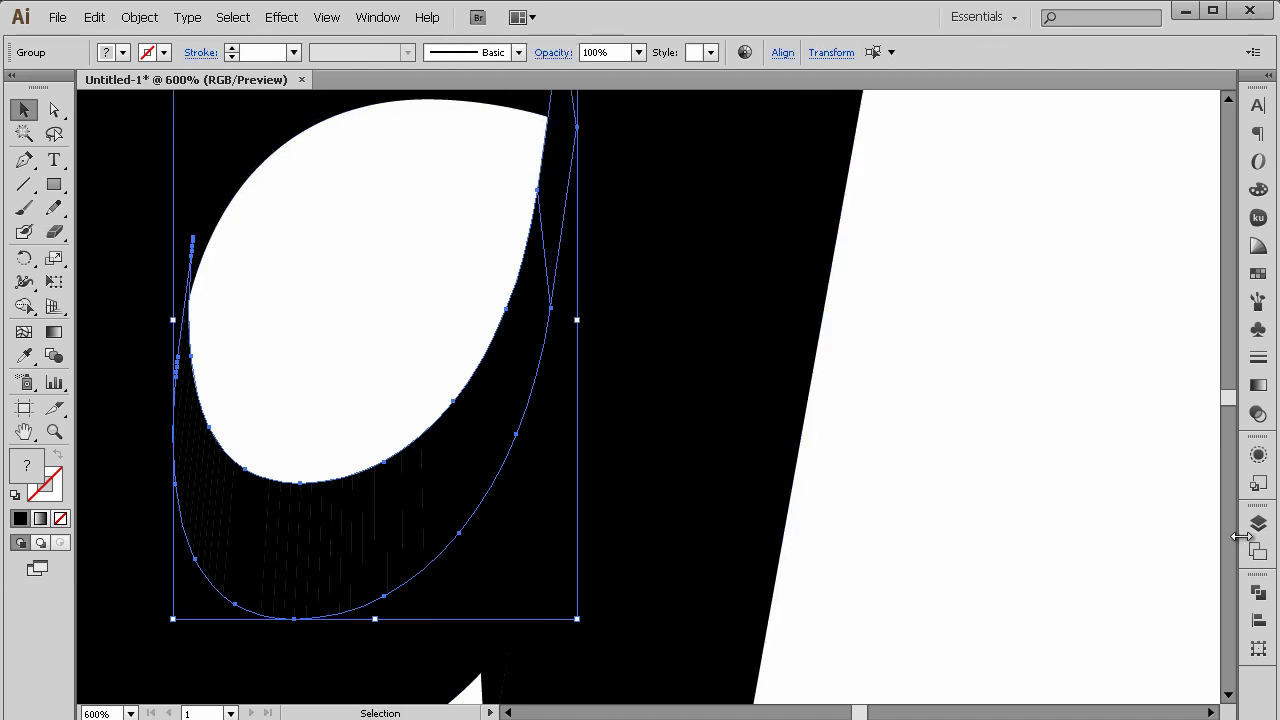
pyautogui.click(1258, 592)
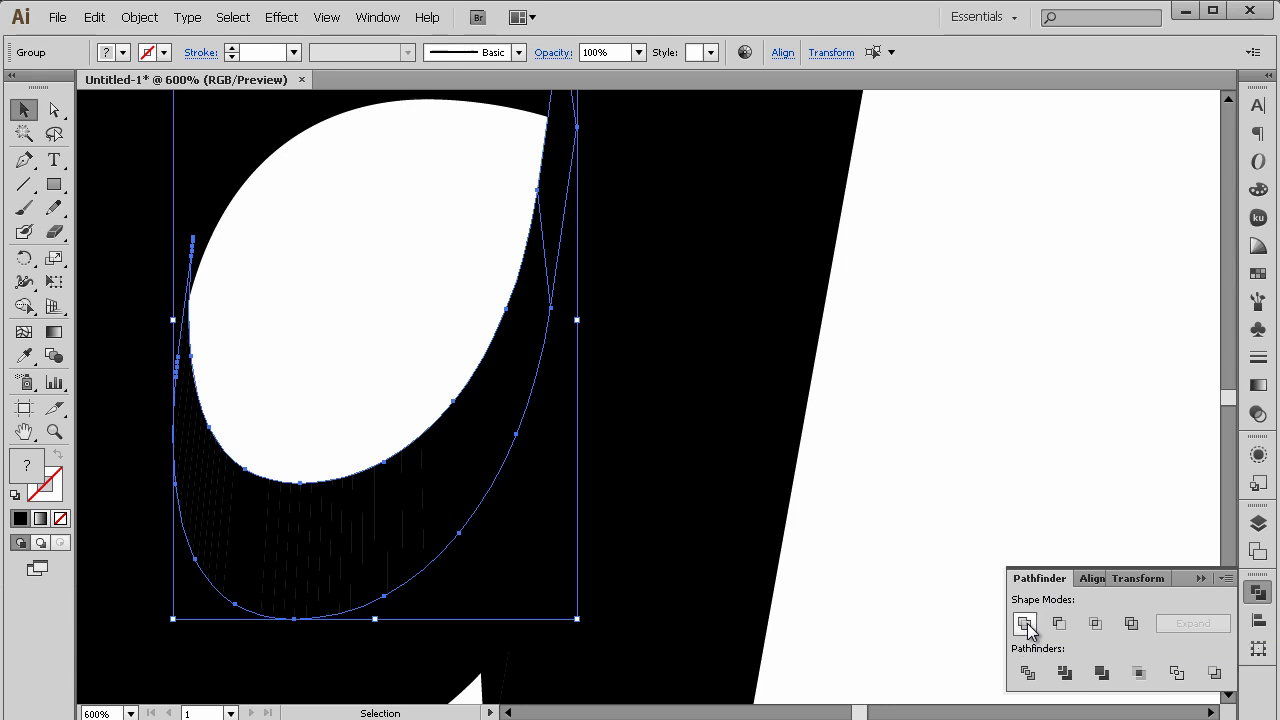
pyautogui.click(1024, 623)
pyautogui.click(900, 505)
# Check the whole letter's united shapes in both preview and outline view.
pyautogui.hotkey('ctrl', '-')
pyautogui.hotkey('ctrl', '-')
pyautogui.hotkey('ctrl', '-')
pyautogui.hotkey('ctrl', '-')
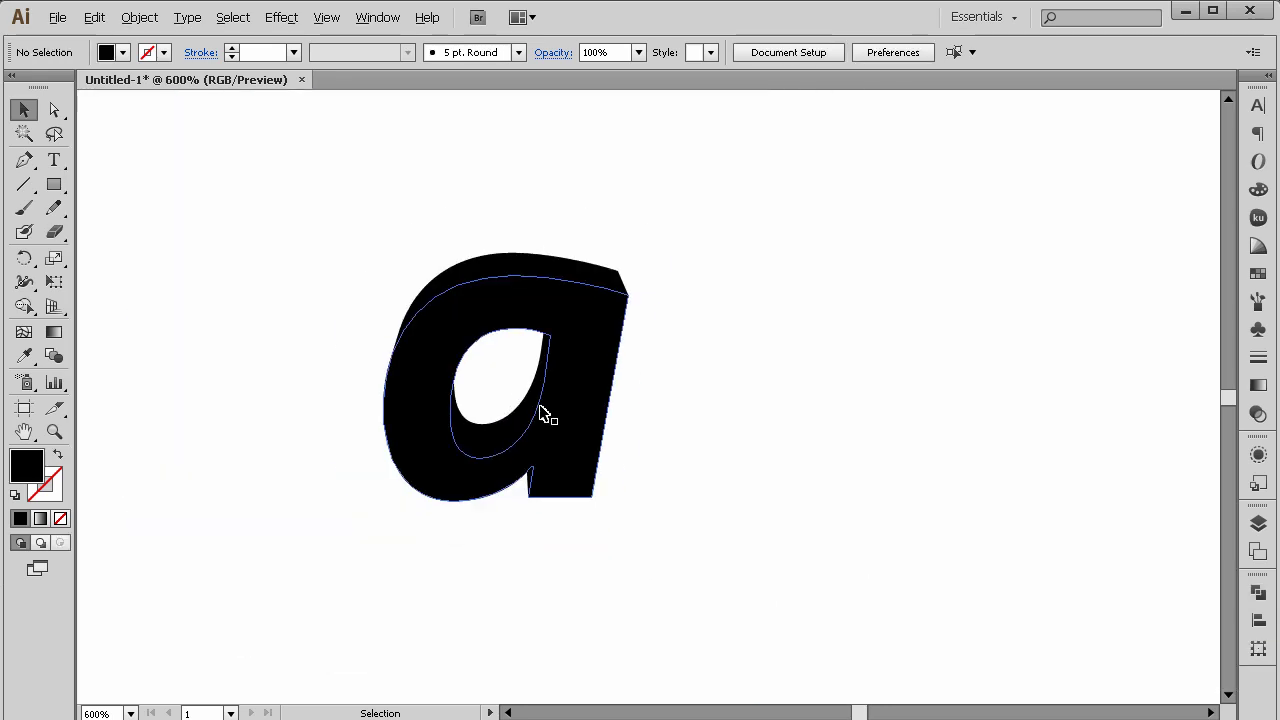
pyautogui.hotkey('ctrl', '-')
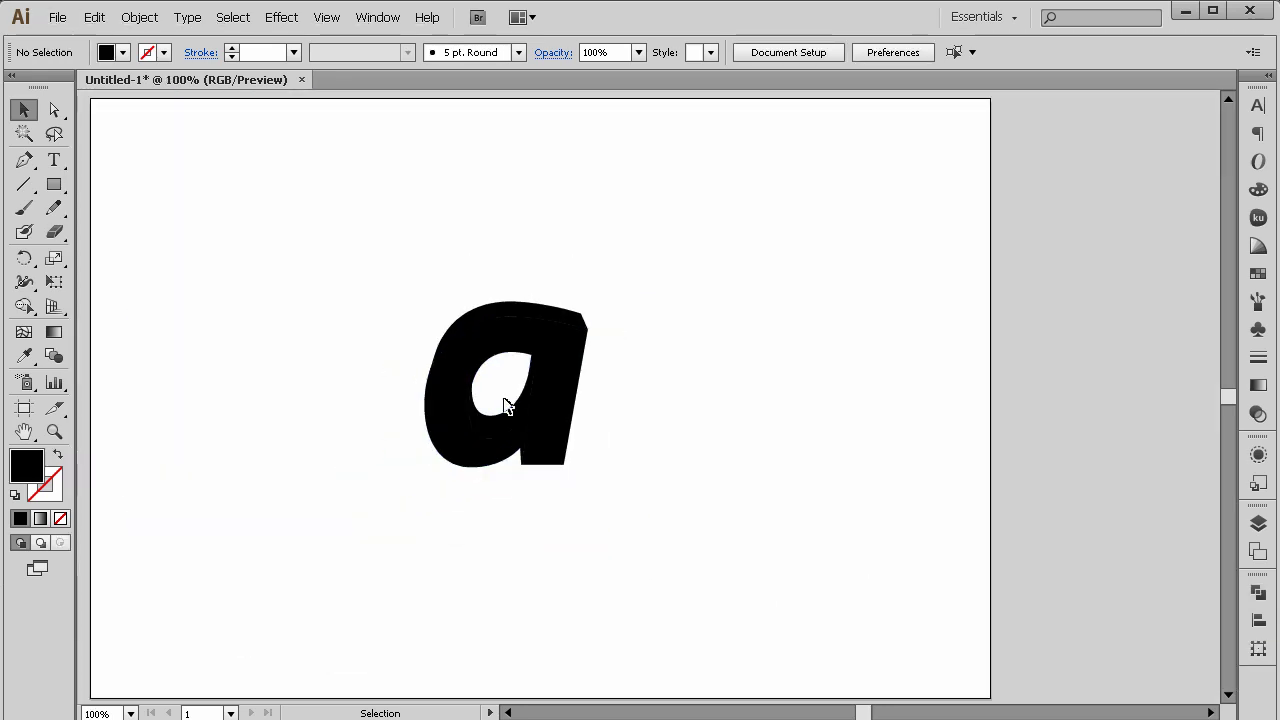
pyautogui.click(54, 431)
pyautogui.click(430, 343)
pyautogui.keyDown('alt'); pyautogui.click(743, 457); pyautogui.keyUp('alt')
pyautogui.click(708, 413)
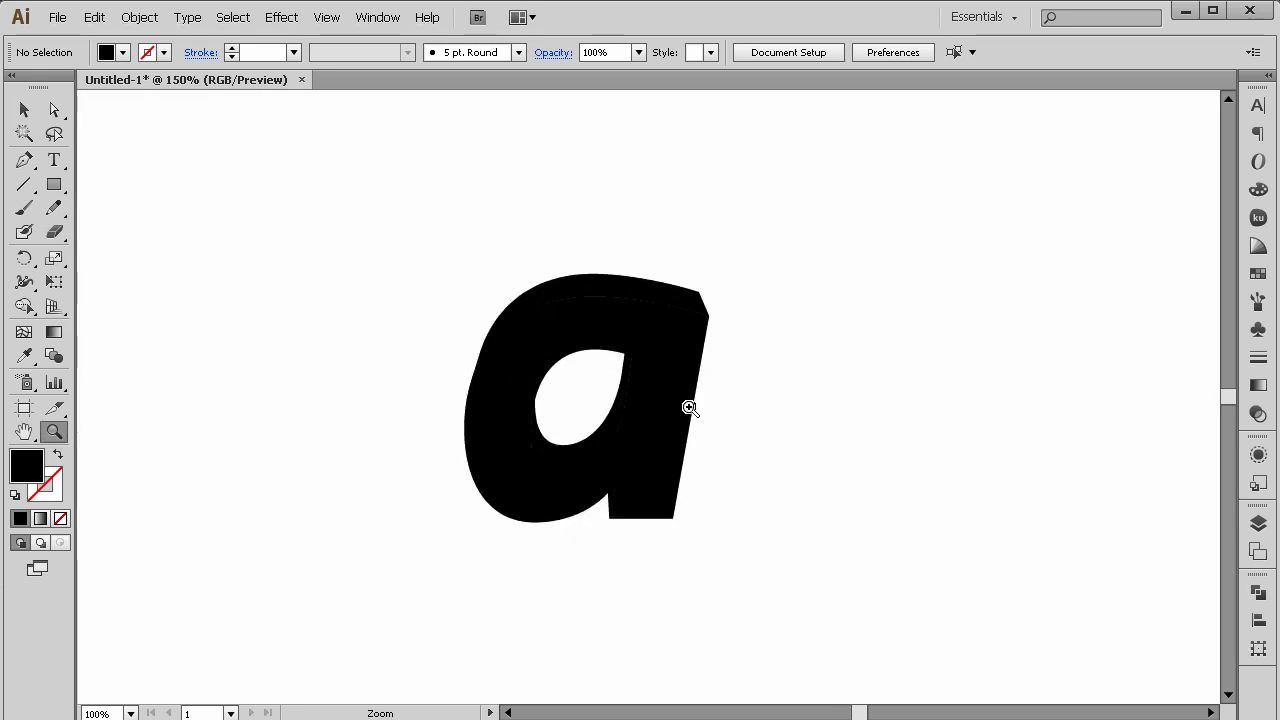
pyautogui.keyDown('alt'); pyautogui.click(652, 409); pyautogui.keyUp('alt')
pyautogui.click(661, 410)
pyautogui.click(24, 109)
pyautogui.moveTo(137, 150); pyautogui.dragTo(732, 471)
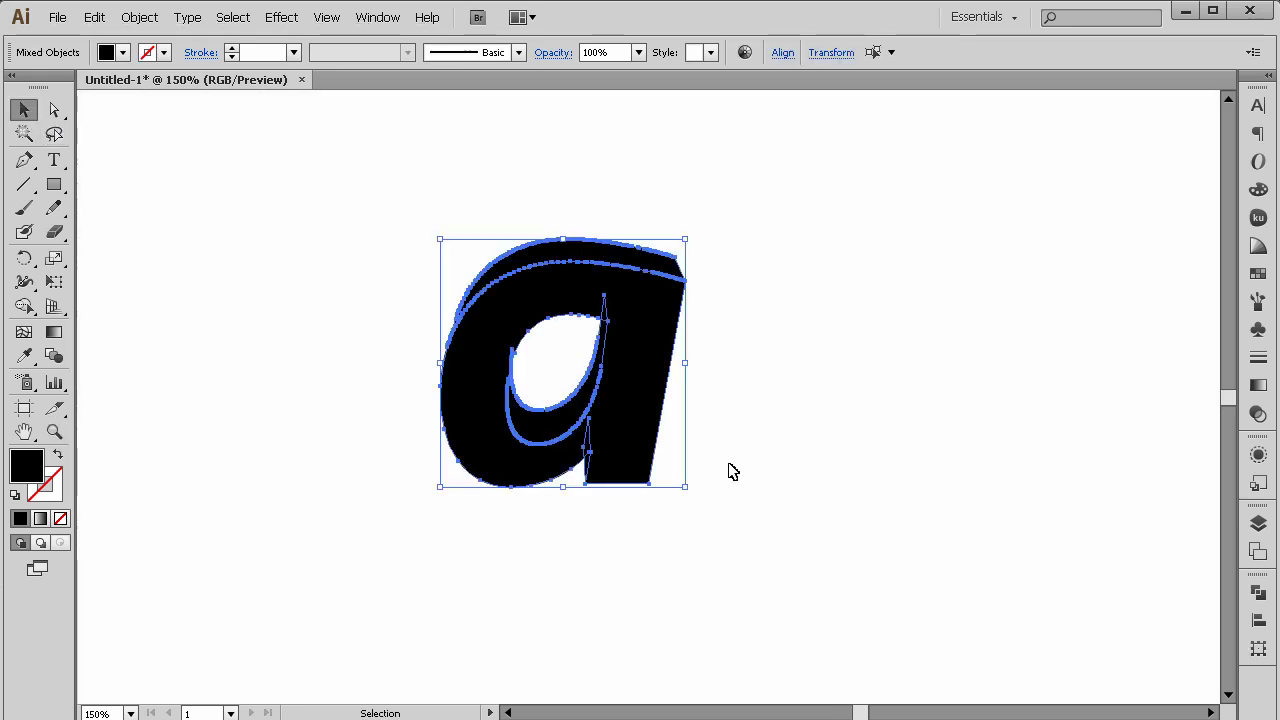
pyautogui.click(754, 481)
pyautogui.hotkey('ctrl', 'y')
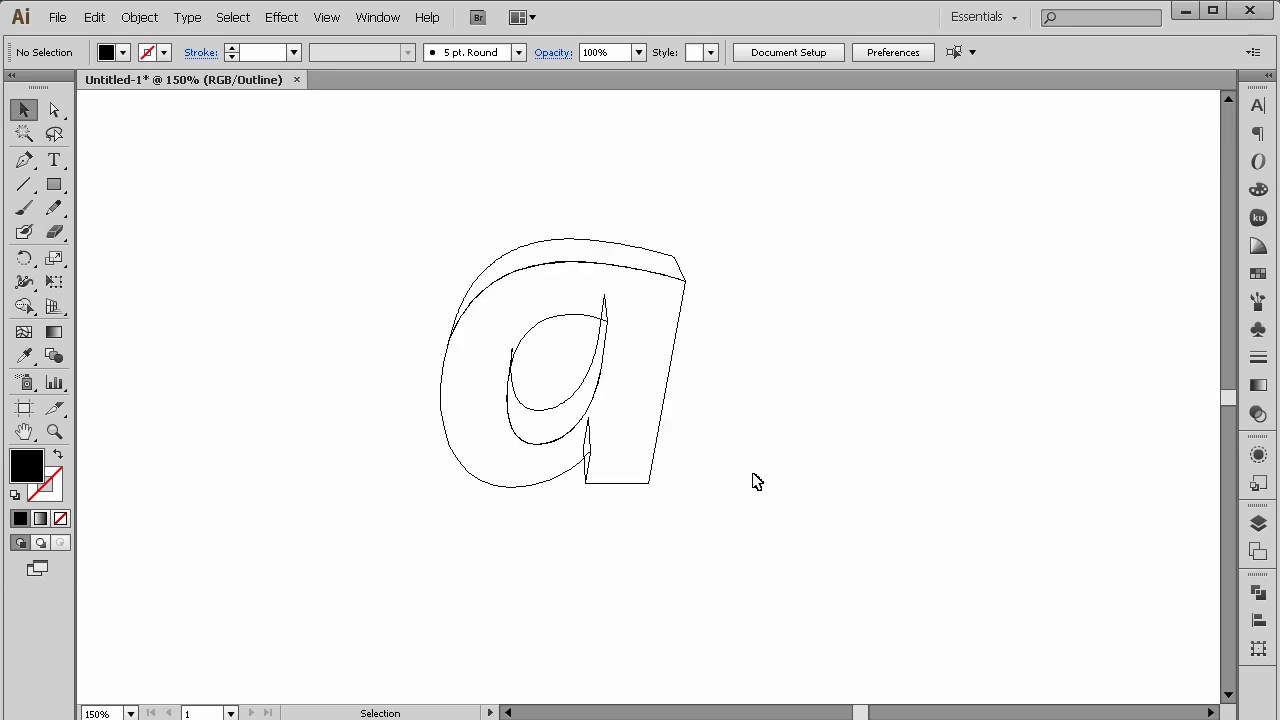
pyautogui.moveTo(804, 248); pyautogui.dragTo(423, 266)
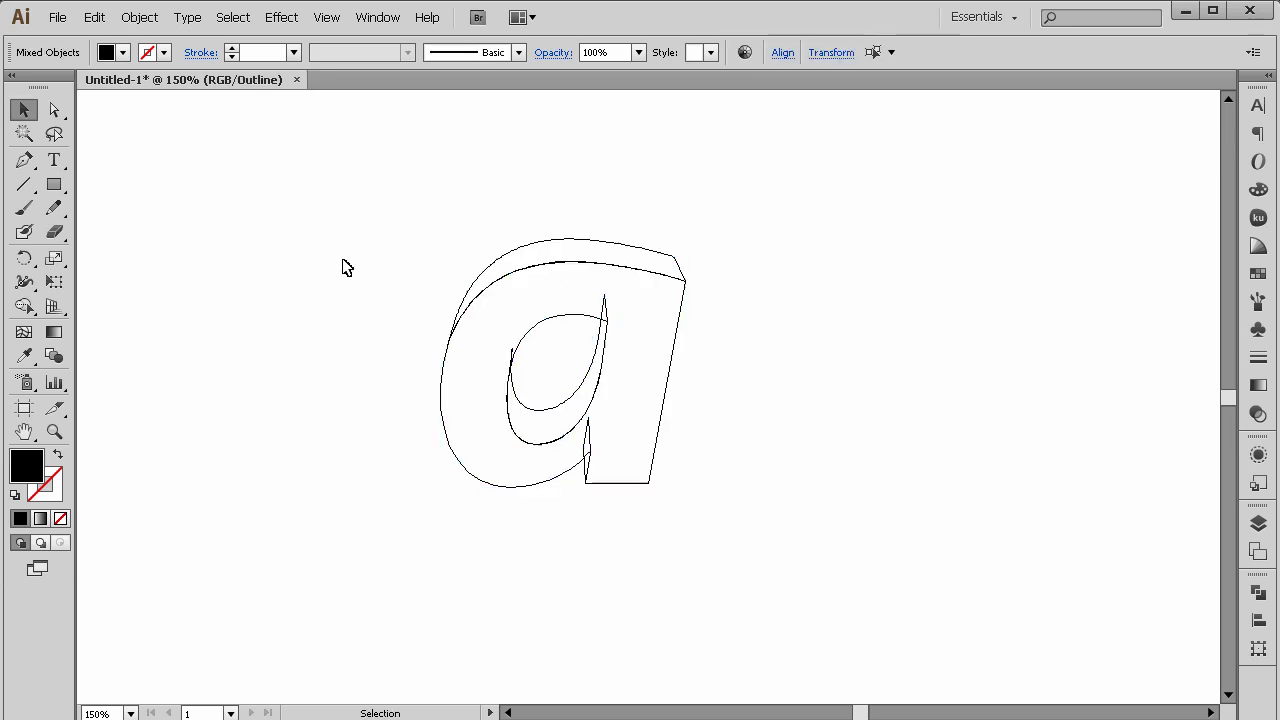
pyautogui.click(808, 506)
pyautogui.hotkey('ctrl', 'y')
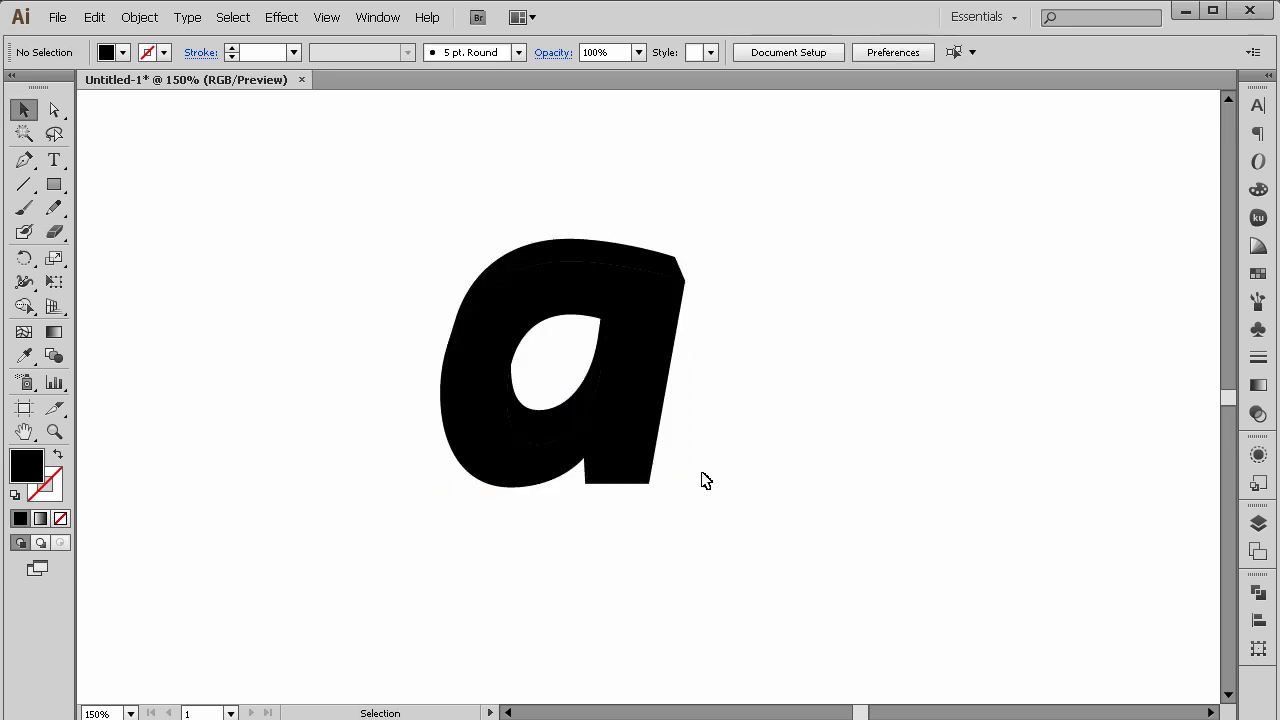
# Bring up the Kuler extension and examine the Red to Yellow theme among the orange search results.
pyautogui.click(634, 414)
pyautogui.click(851, 503)
pyautogui.click(623, 423)
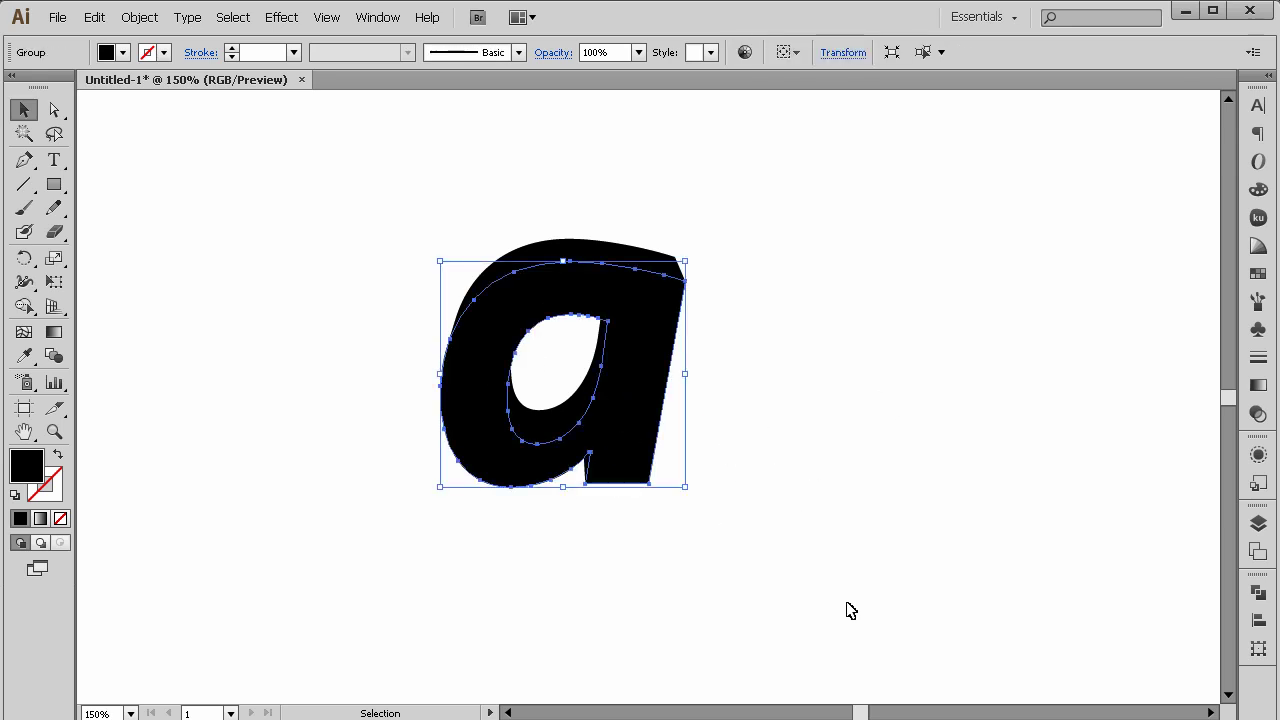
pyautogui.click(1258, 217)
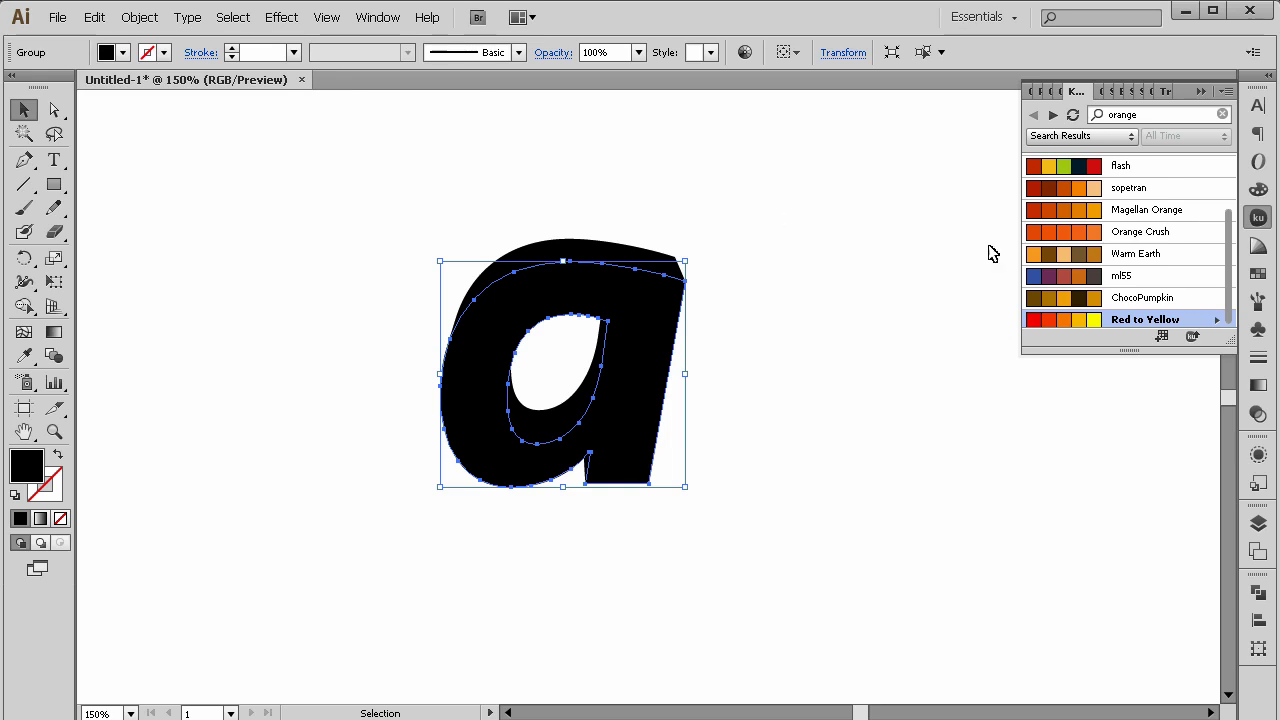
pyautogui.click(378, 18)
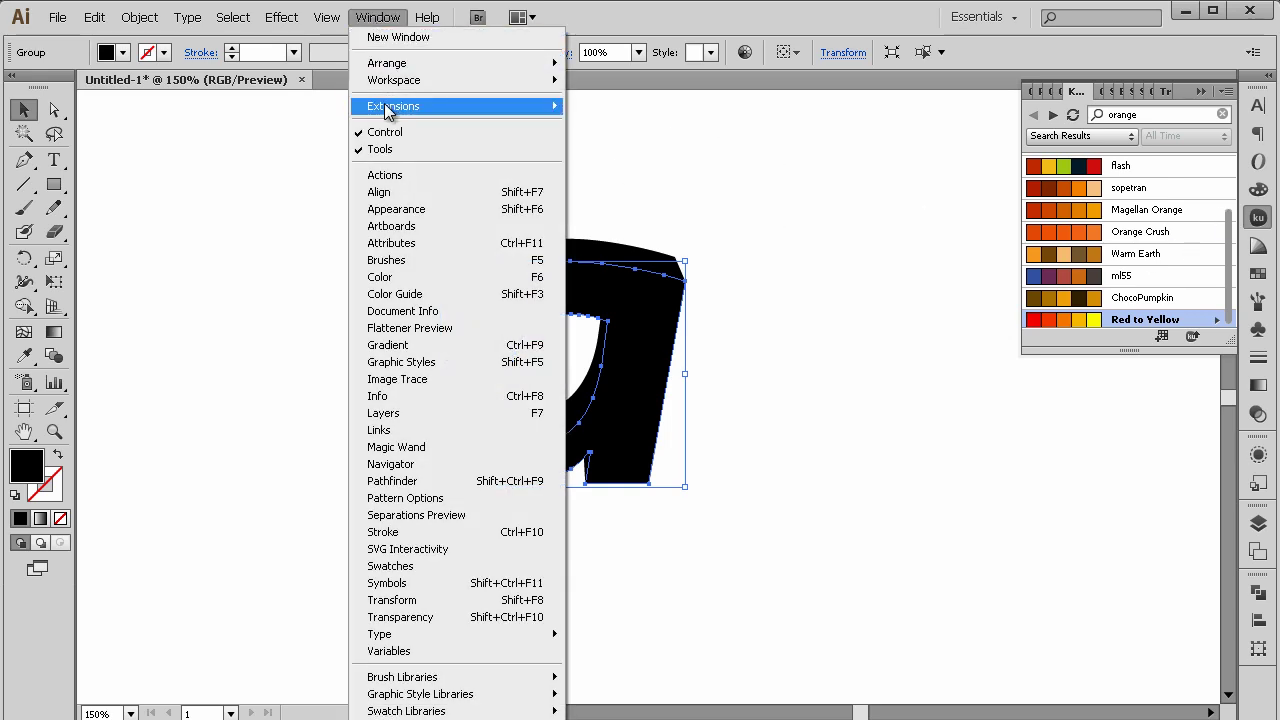
pyautogui.moveTo(392, 107)
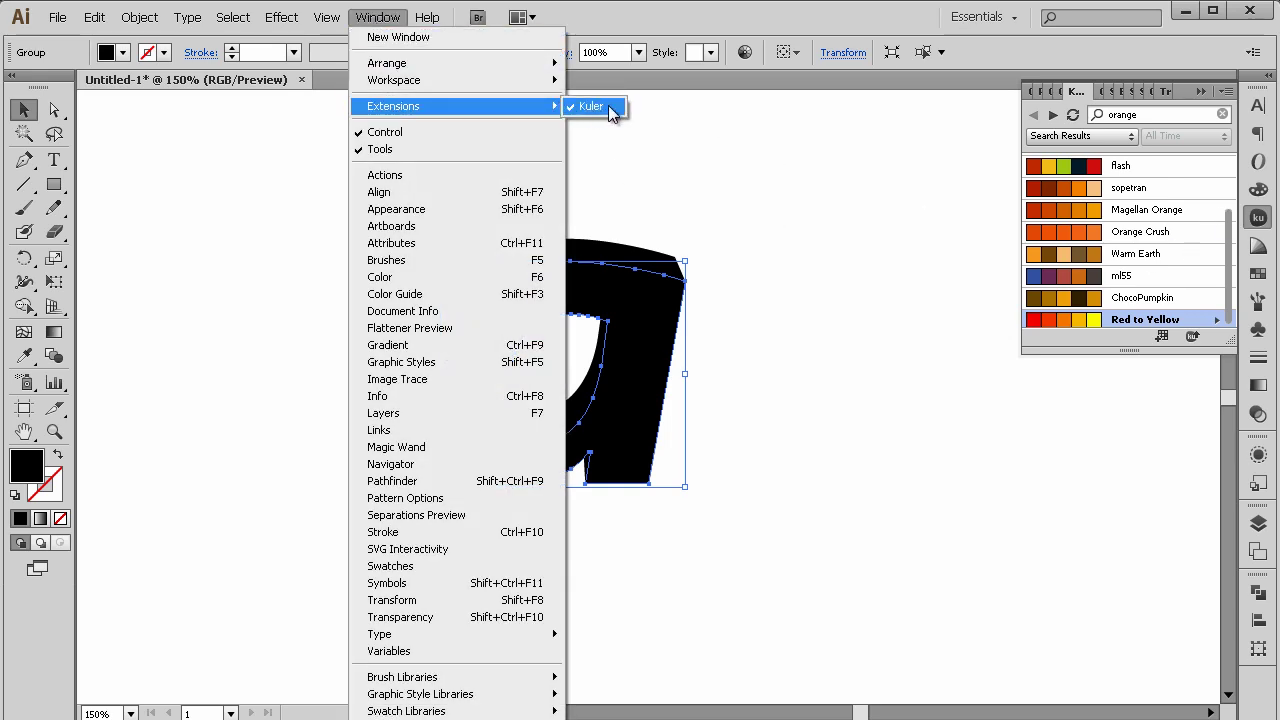
pyautogui.click(590, 107)
pyautogui.click(843, 177)
pyautogui.click(1257, 214)
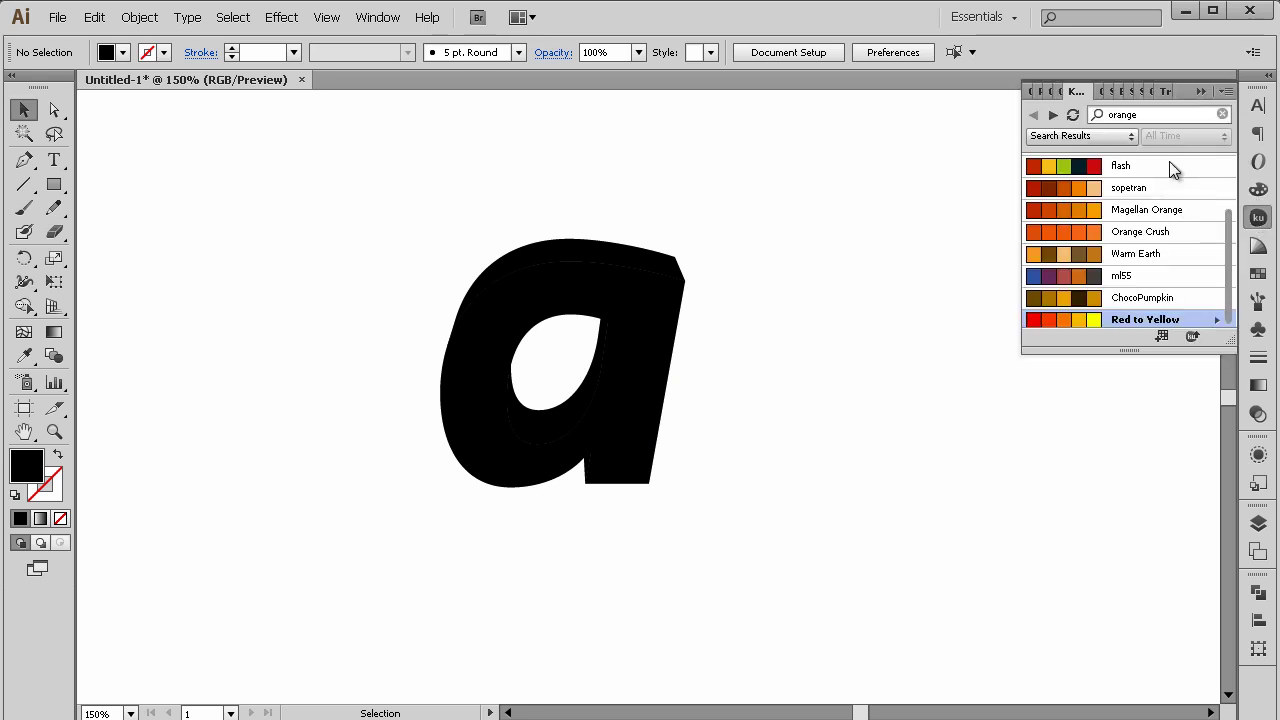
pyautogui.click(1094, 116)
pyautogui.scroll(-1, 1225, 254)
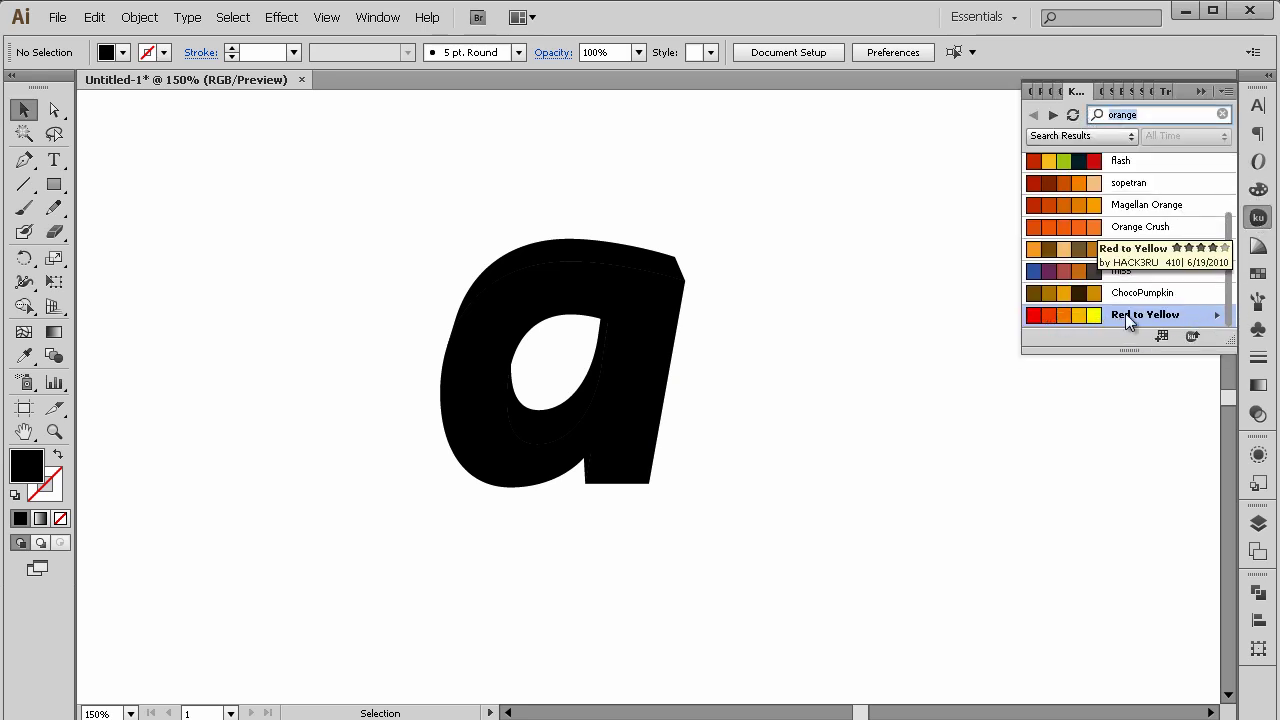
pyautogui.click(860, 368)
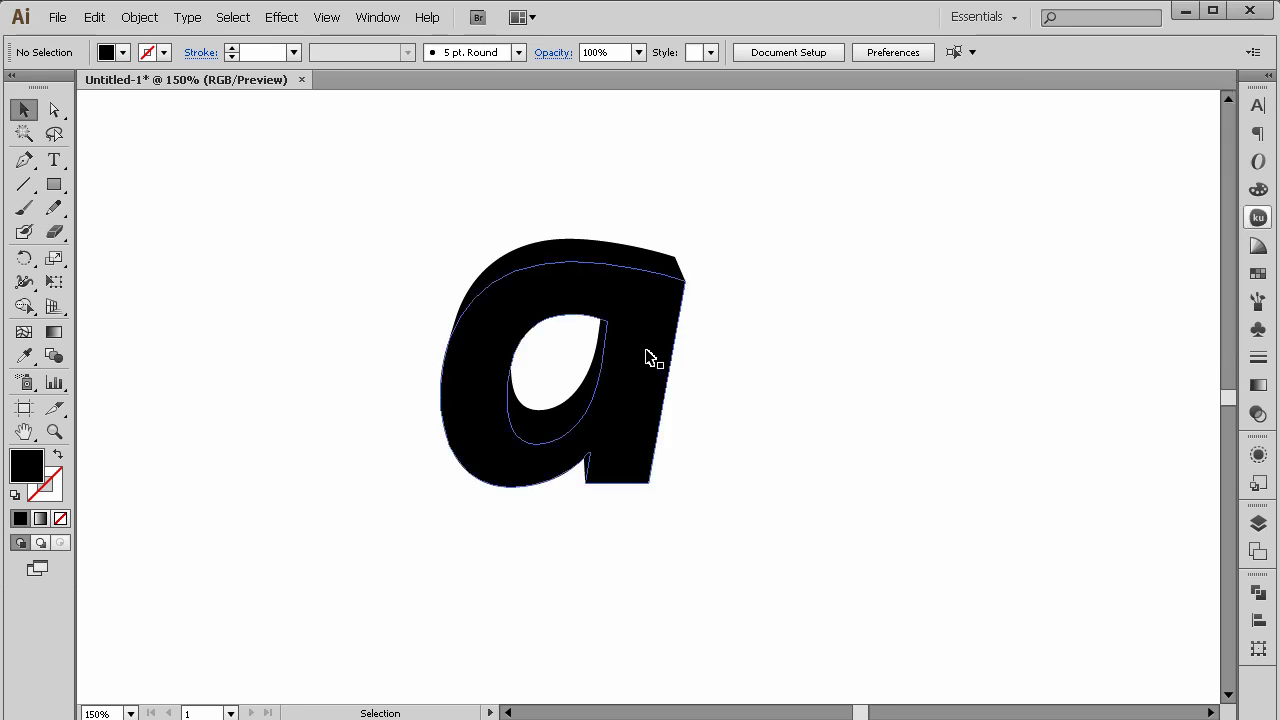
# Fill the letter's front face with a linear white-to-black gradient, keeping only the two end colour stops.
pyautogui.click(652, 358)
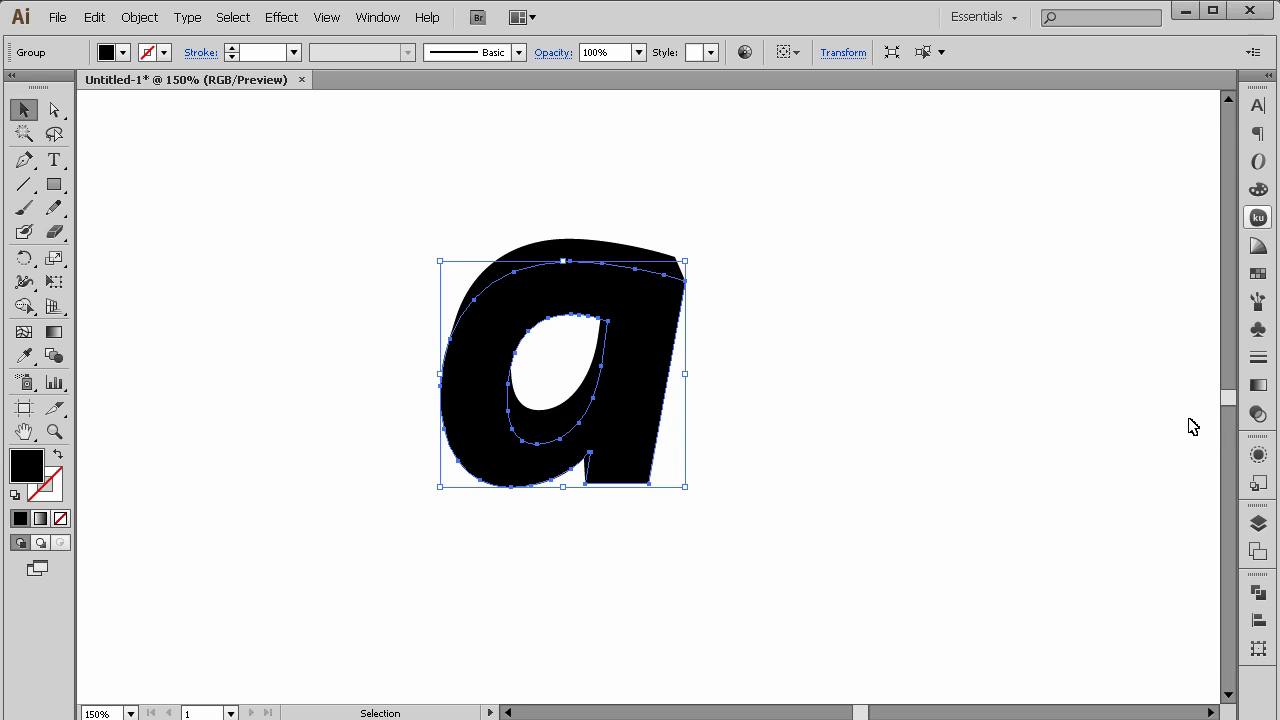
pyautogui.click(1258, 386)
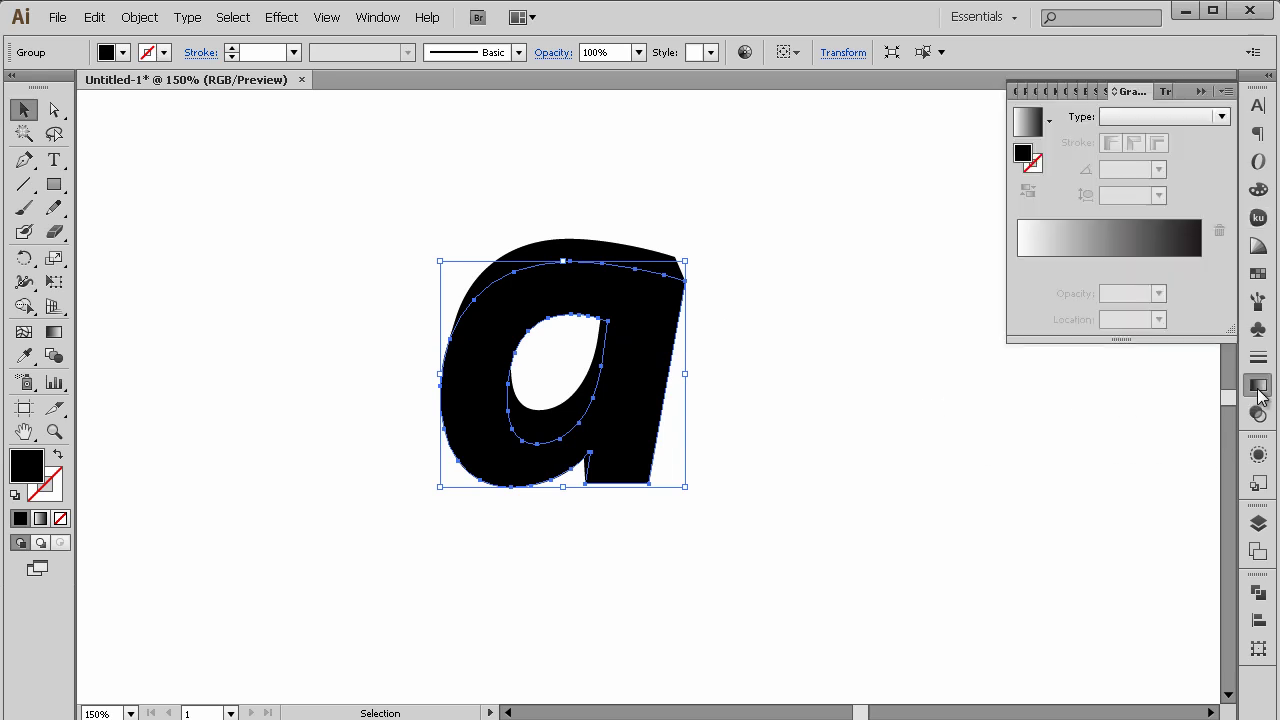
pyautogui.click(1198, 262)
pyautogui.click(1195, 266)
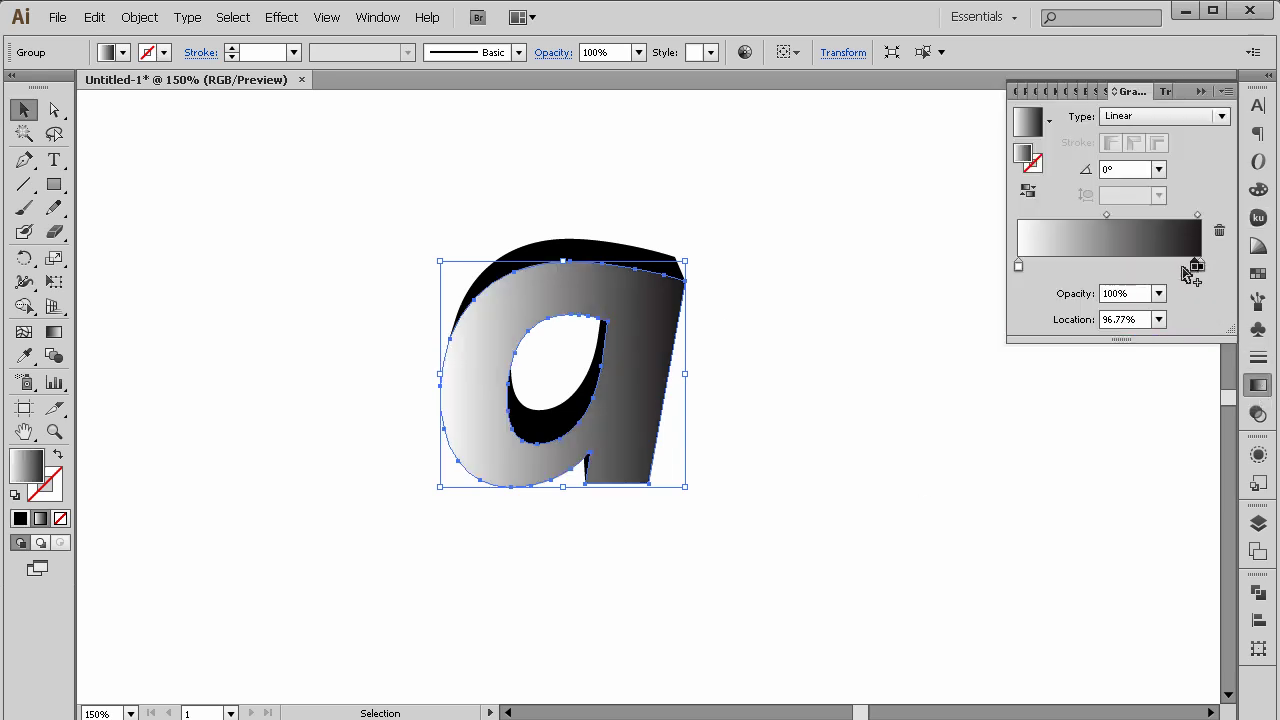
pyautogui.moveTo(1191, 270); pyautogui.dragTo(1194, 298)
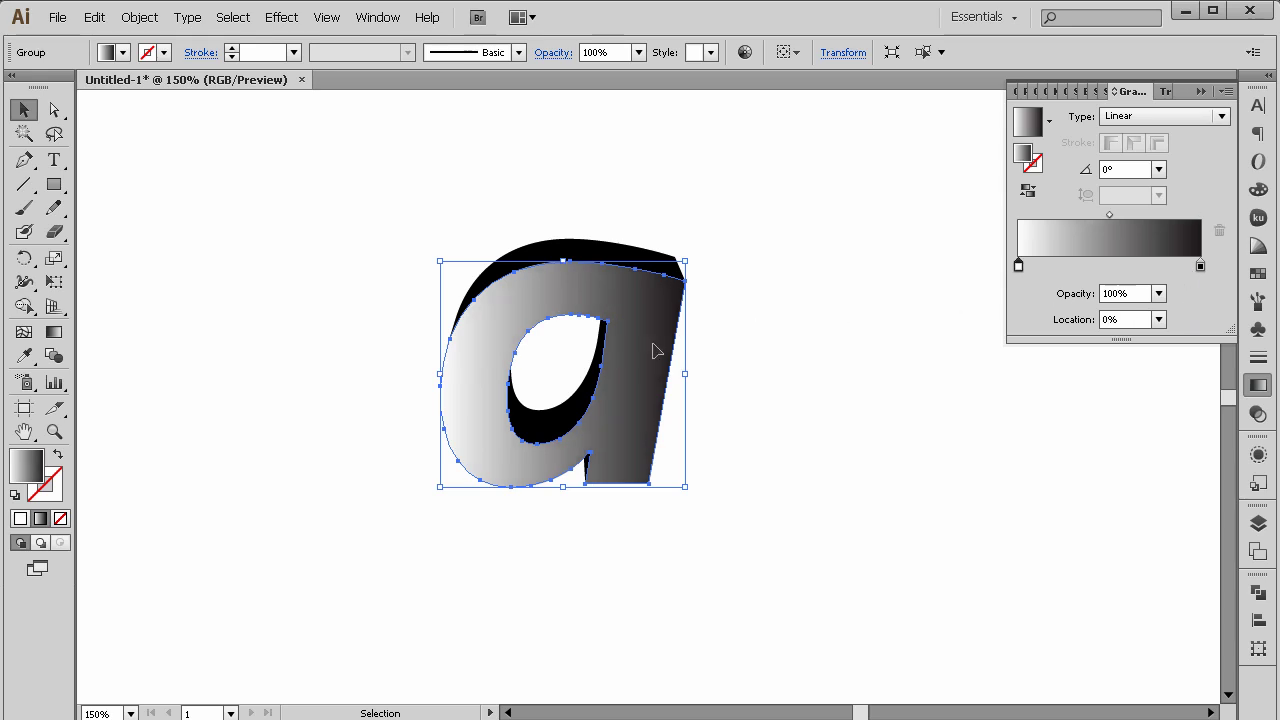
# Add the Kuler theme Red to Yellow to the document's swatches.
pyautogui.click(1201, 91)
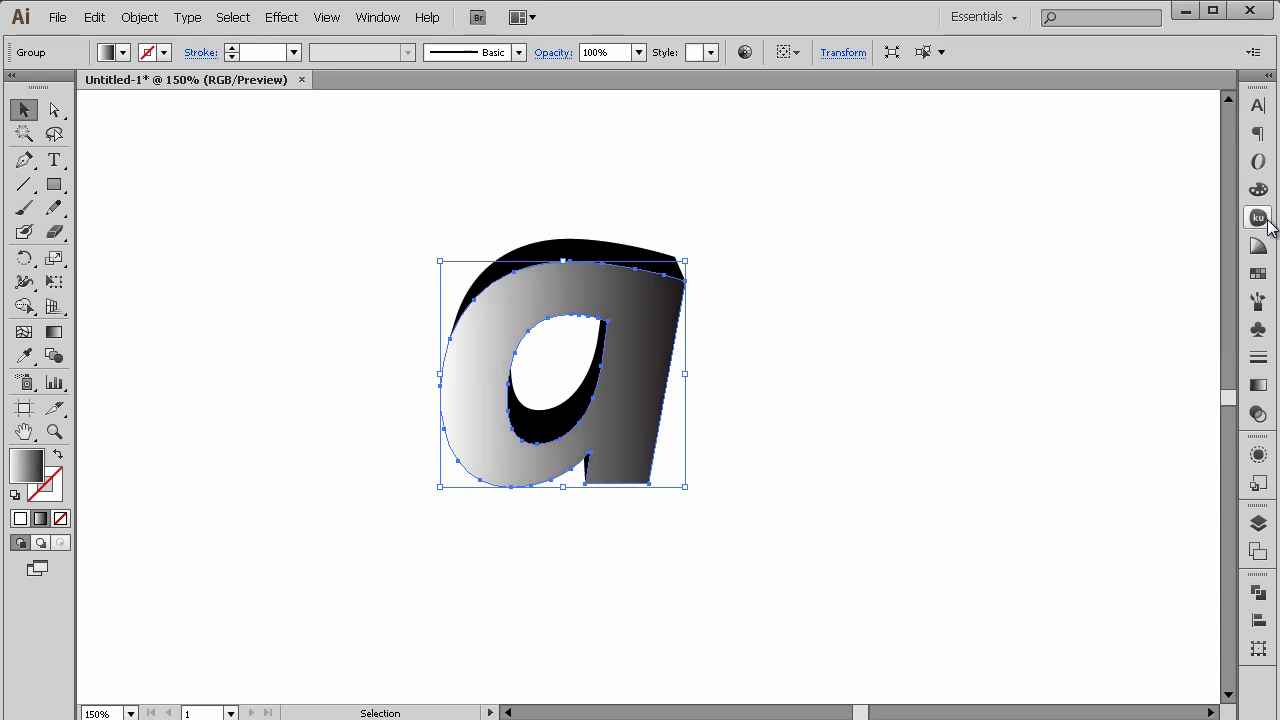
pyautogui.click(1259, 218)
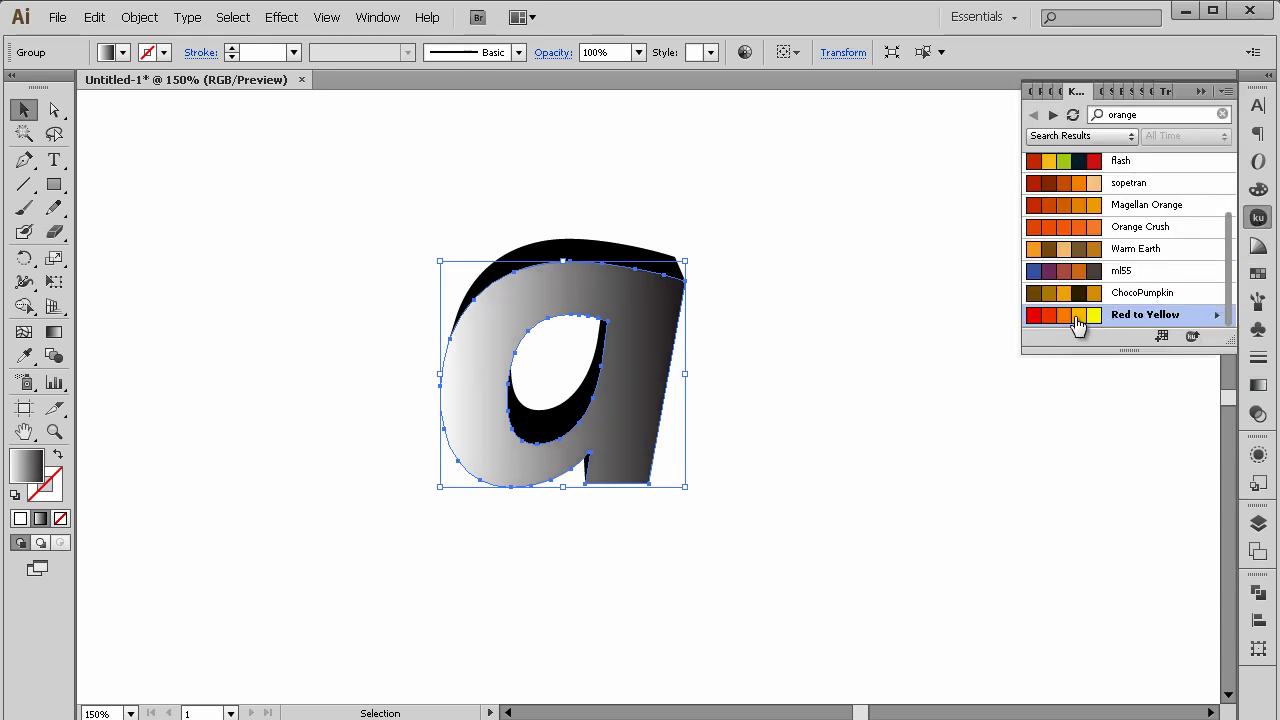
pyautogui.click(1159, 338)
# Make the front face's gradient radial and colour its dark end stop with the theme's orange-red swatch (H=15 S=100 V=100).
pyautogui.click(1259, 388)
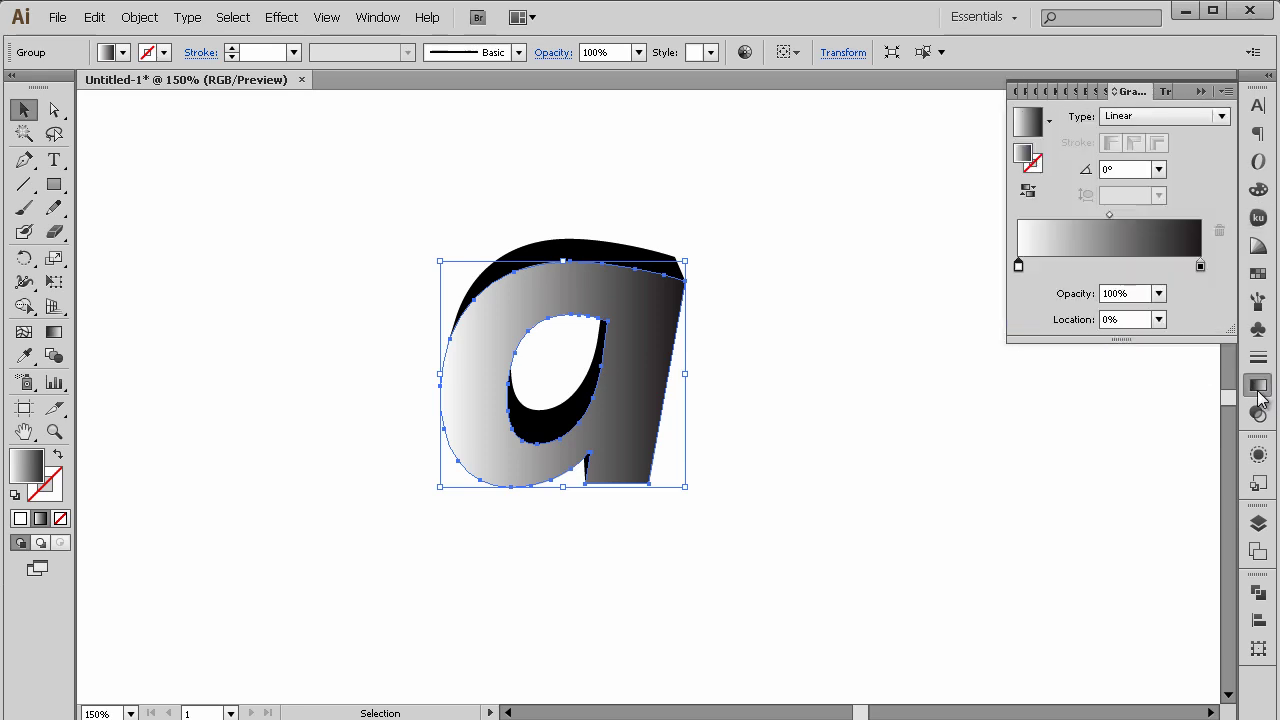
pyautogui.doubleClick(1201, 268)
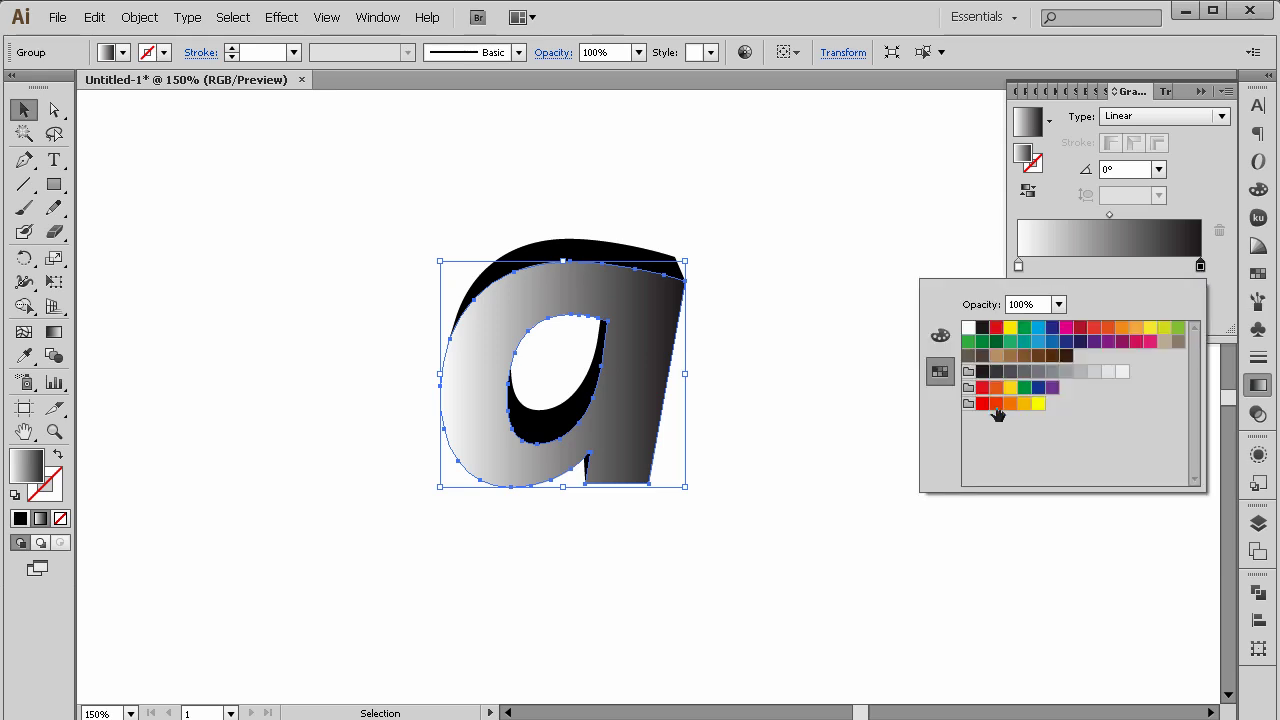
pyautogui.click(1145, 118)
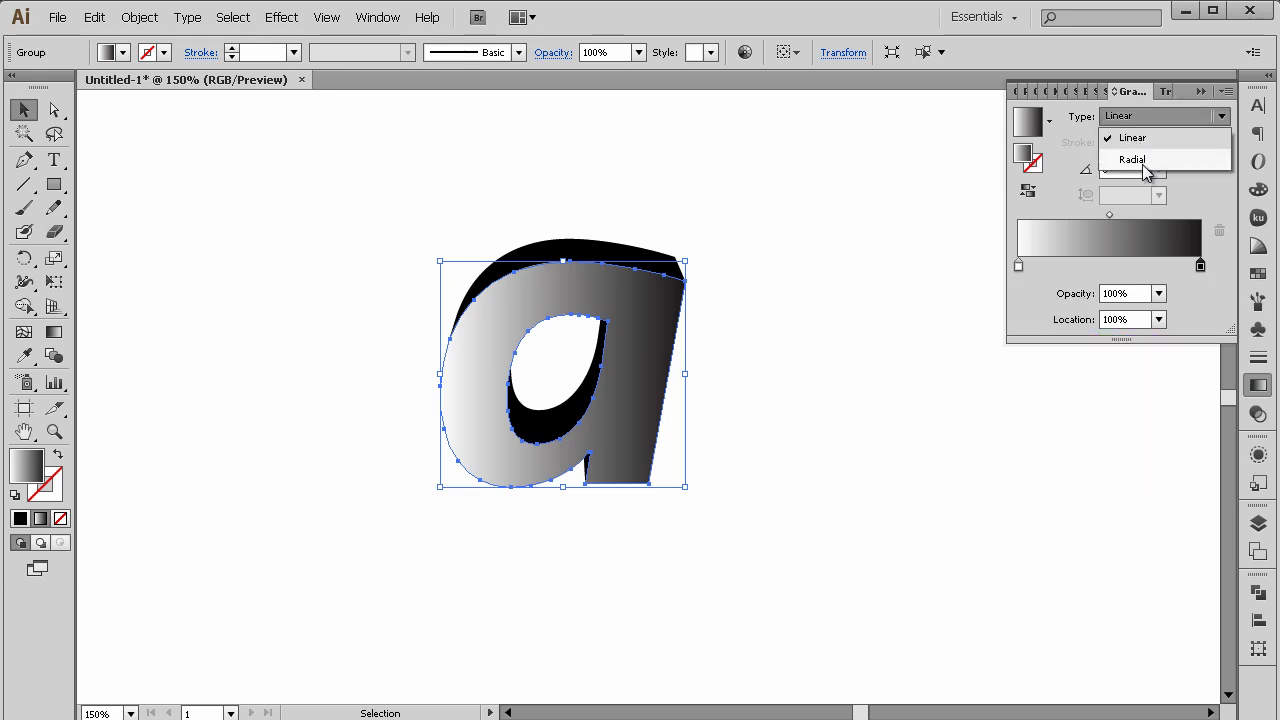
pyautogui.click(1140, 163)
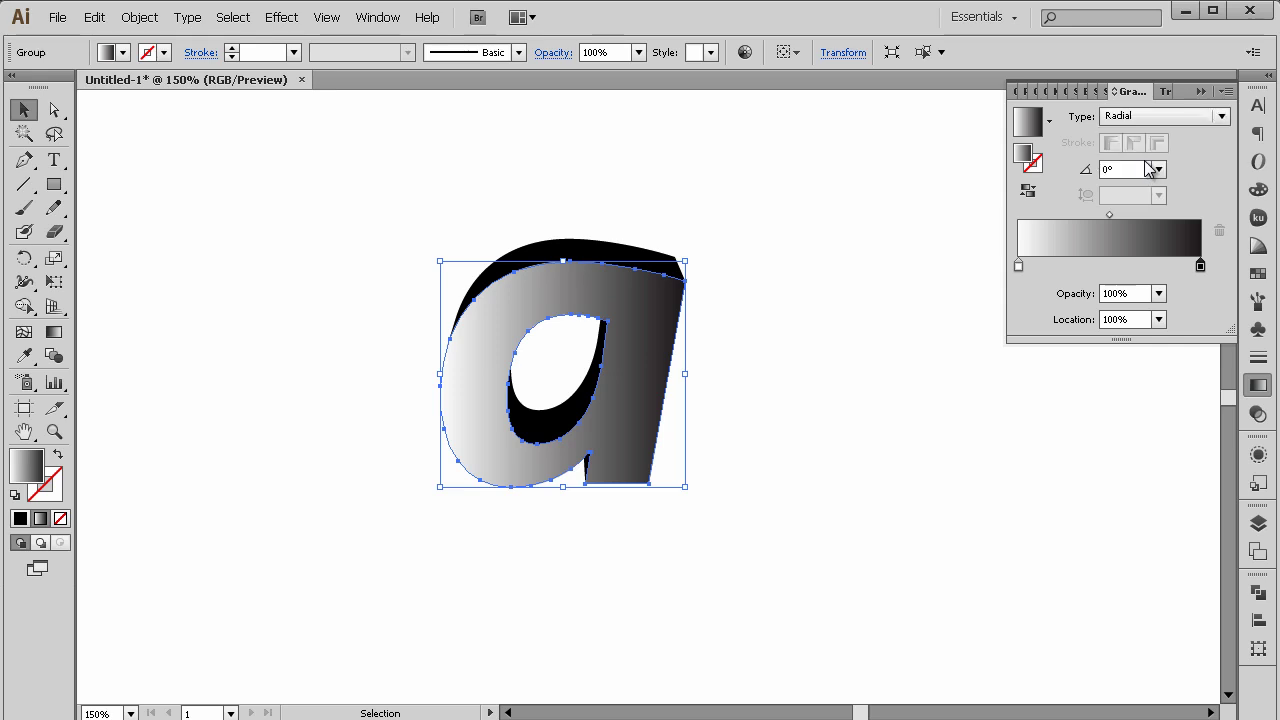
pyautogui.doubleClick(1201, 267)
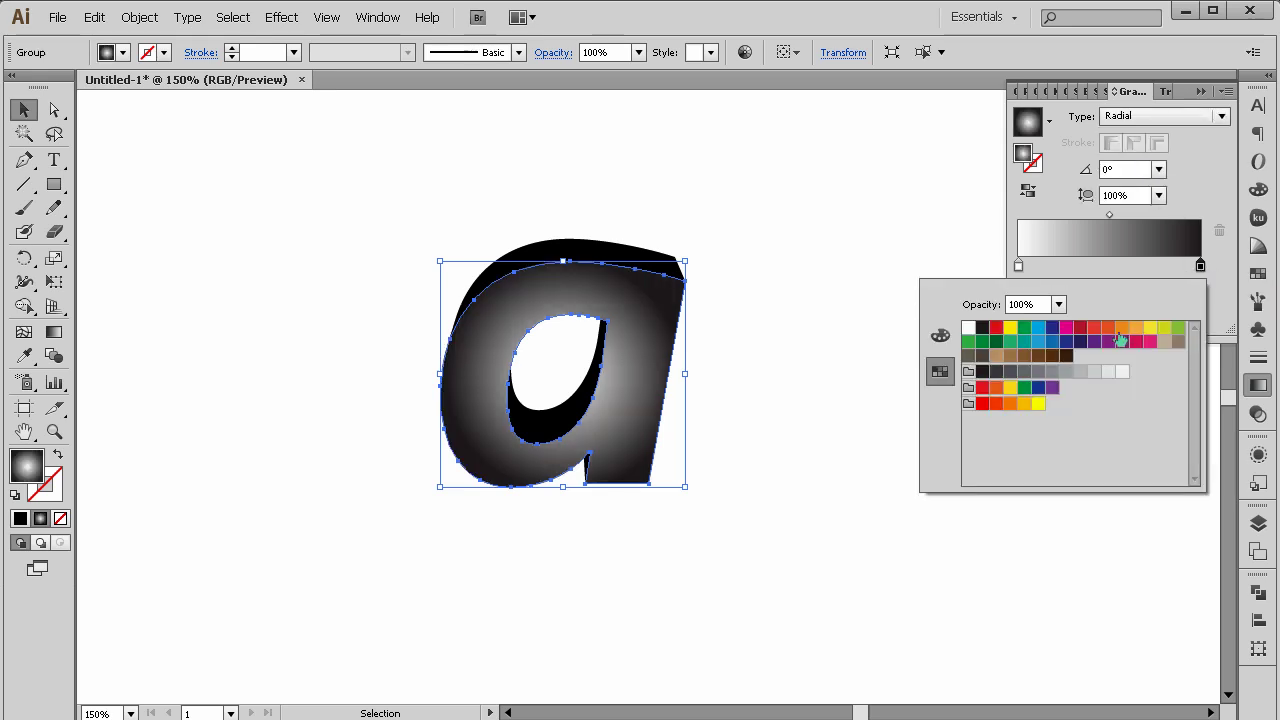
pyautogui.click(996, 405)
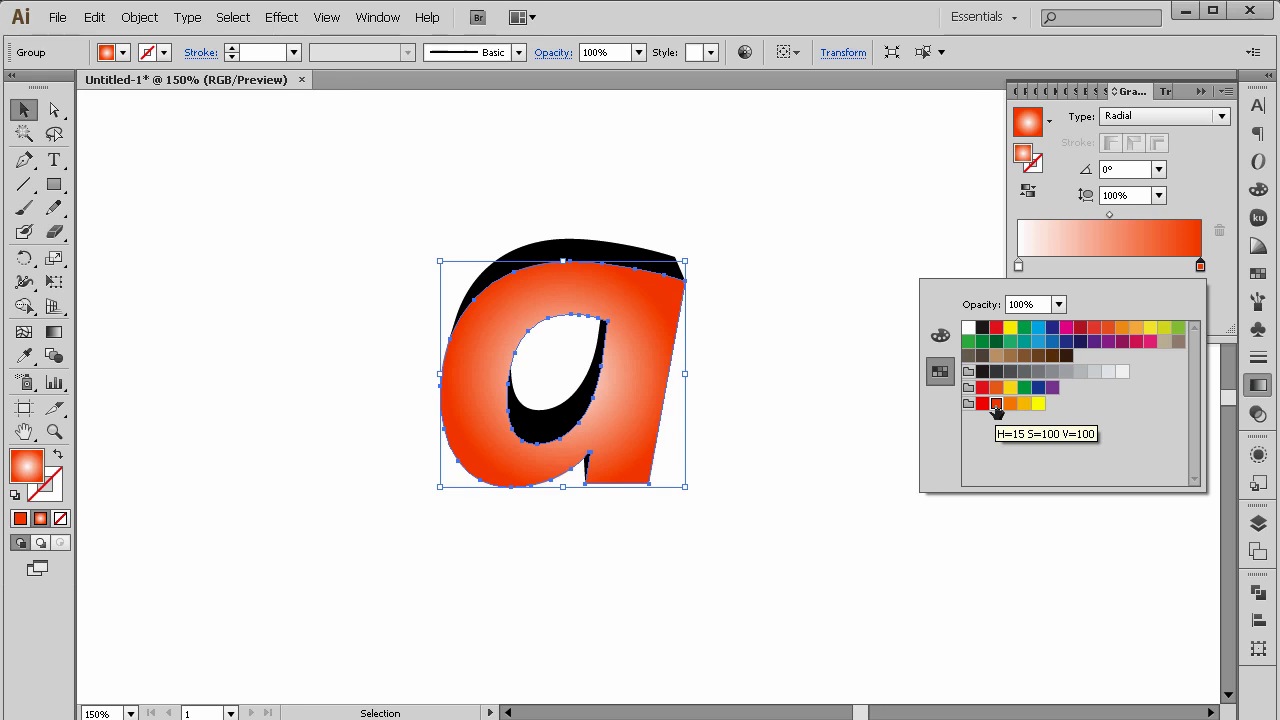
# Colour the white start stop of the front face's radial gradient with the theme's yellow-orange swatch.
pyautogui.click(1019, 267)
pyautogui.doubleClick(1019, 267)
pyautogui.click(1024, 404)
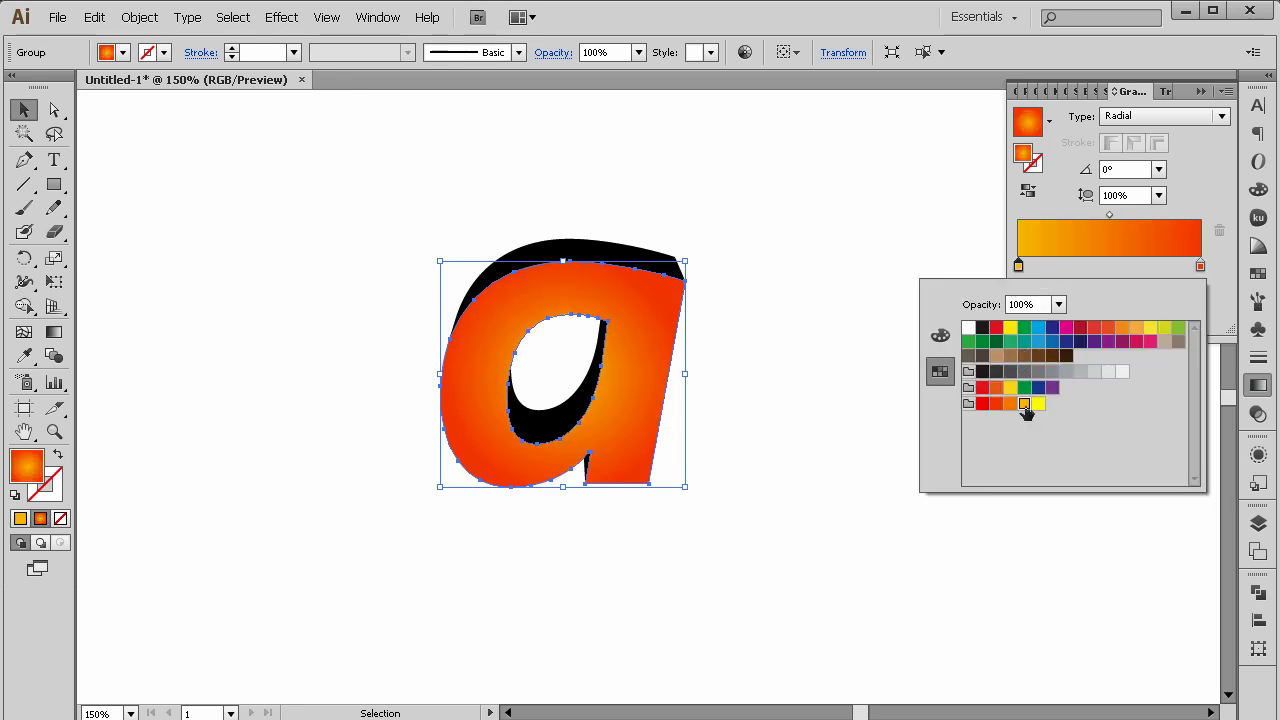
pyautogui.click(1060, 276)
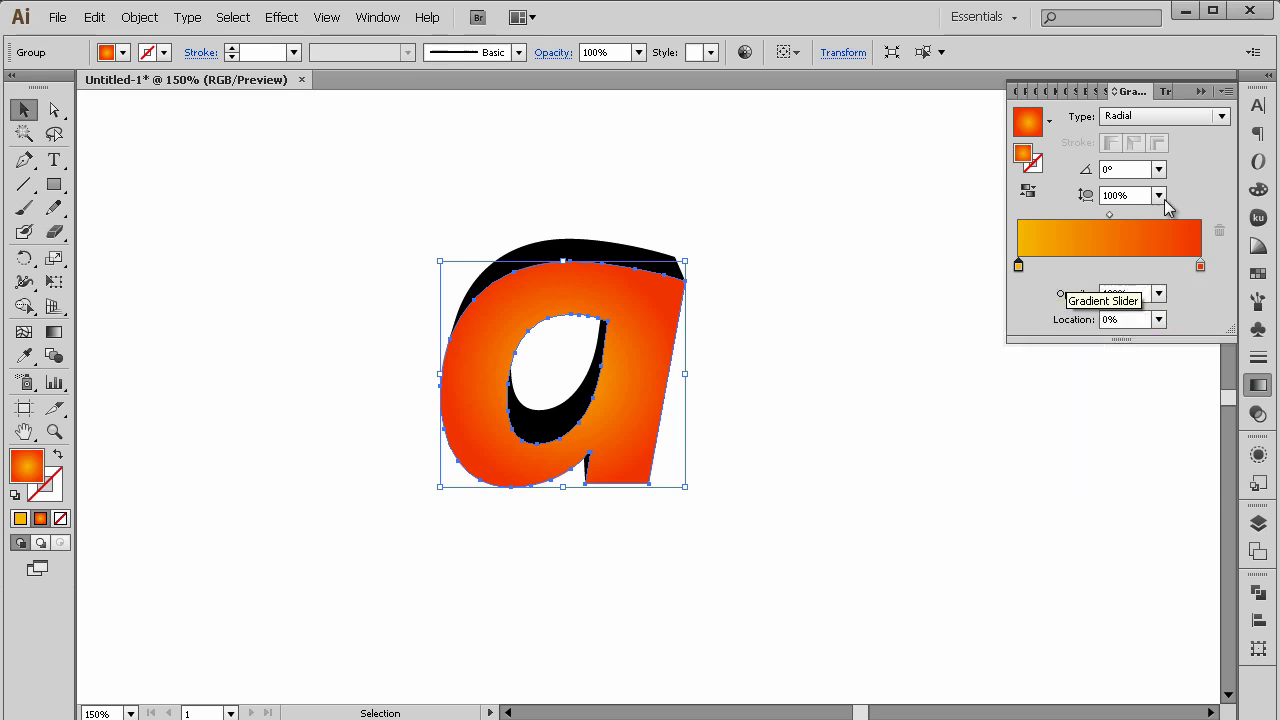
pyautogui.click(1200, 92)
# Ungroup the front face, stretch its radial gradient slightly taller and rotate it a little clockwise, and deselect the shape.
pyautogui.click(54, 333)
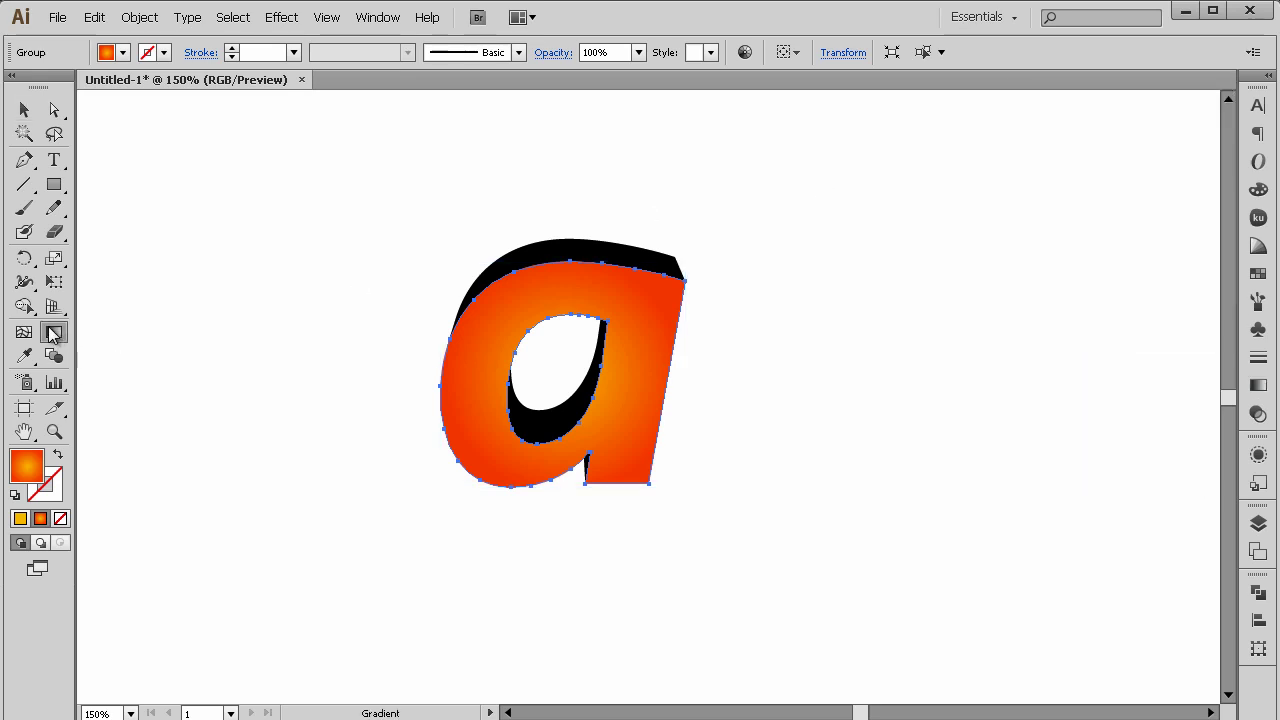
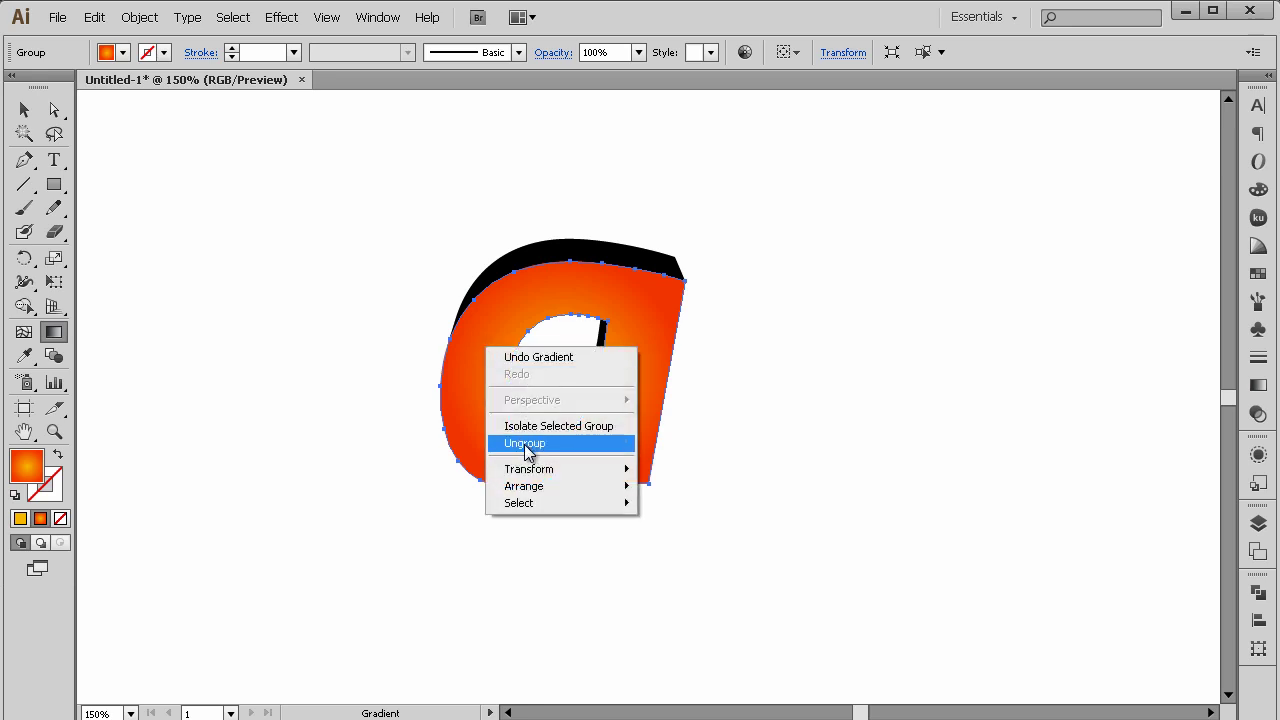
pyautogui.moveTo(684, 376); pyautogui.dragTo(700, 383)
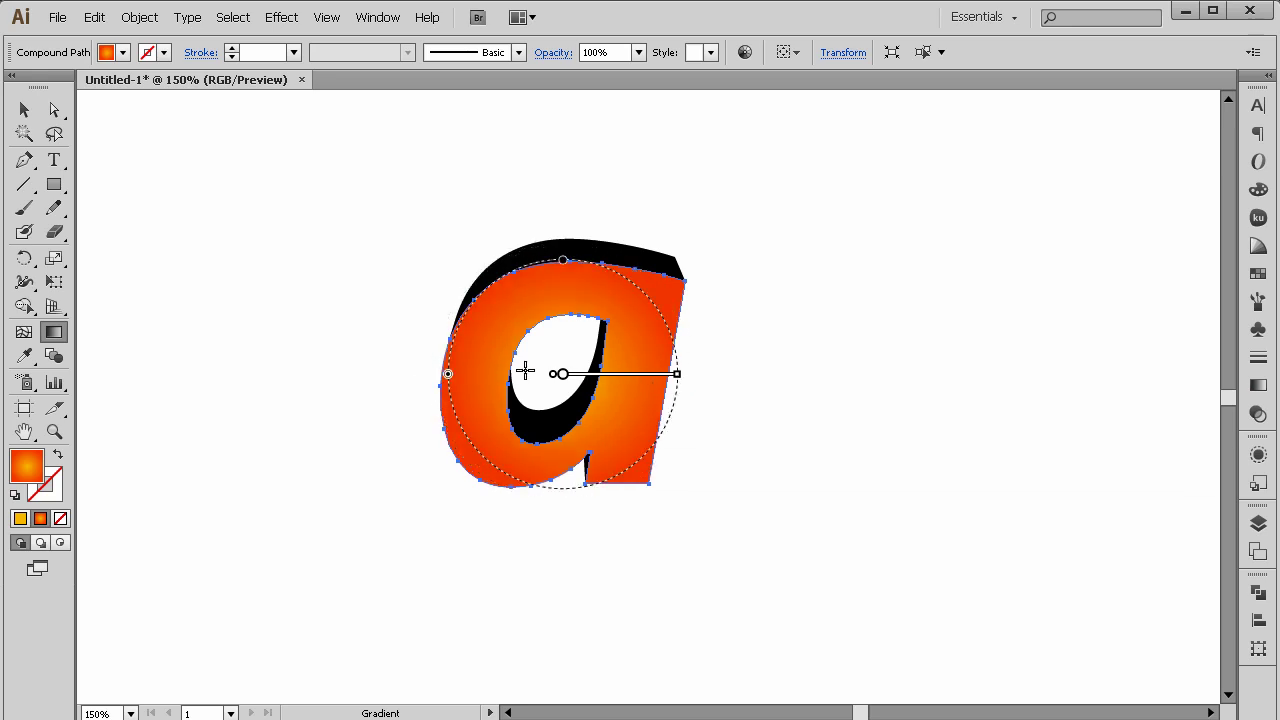
pyautogui.moveTo(563, 244); pyautogui.dragTo(565, 243)
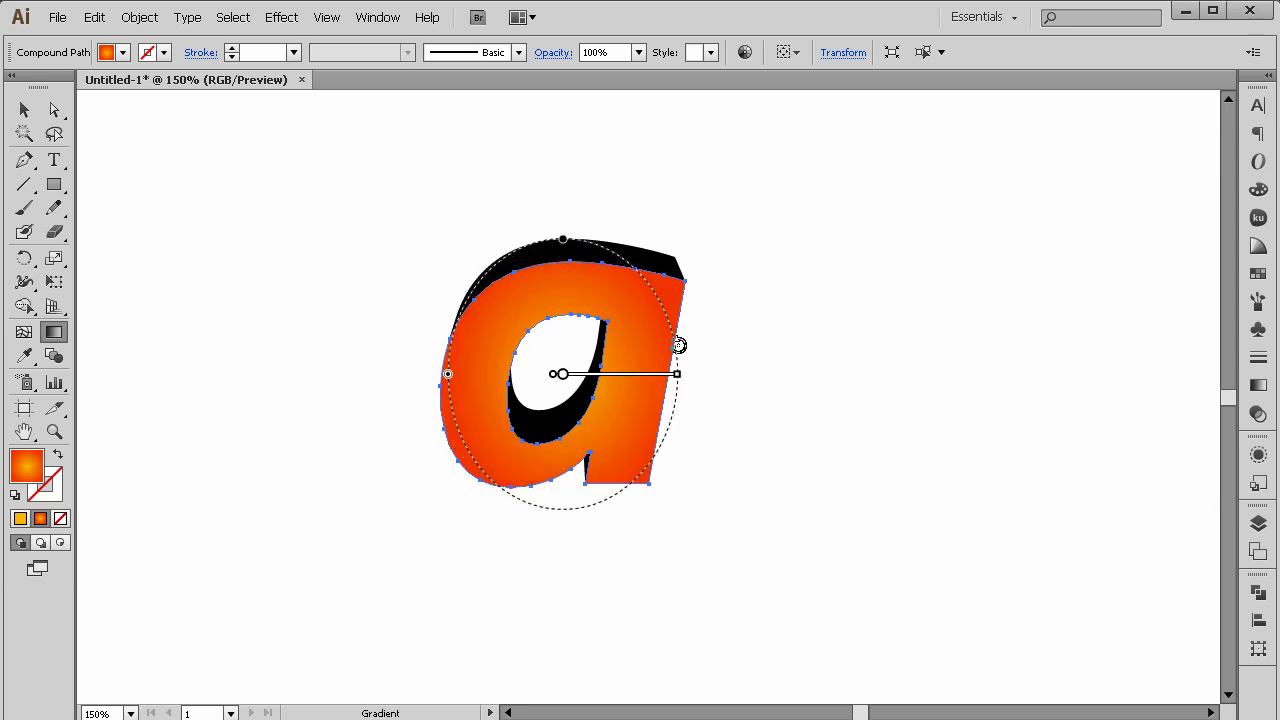
pyautogui.moveTo(676, 346); pyautogui.dragTo(688, 358)
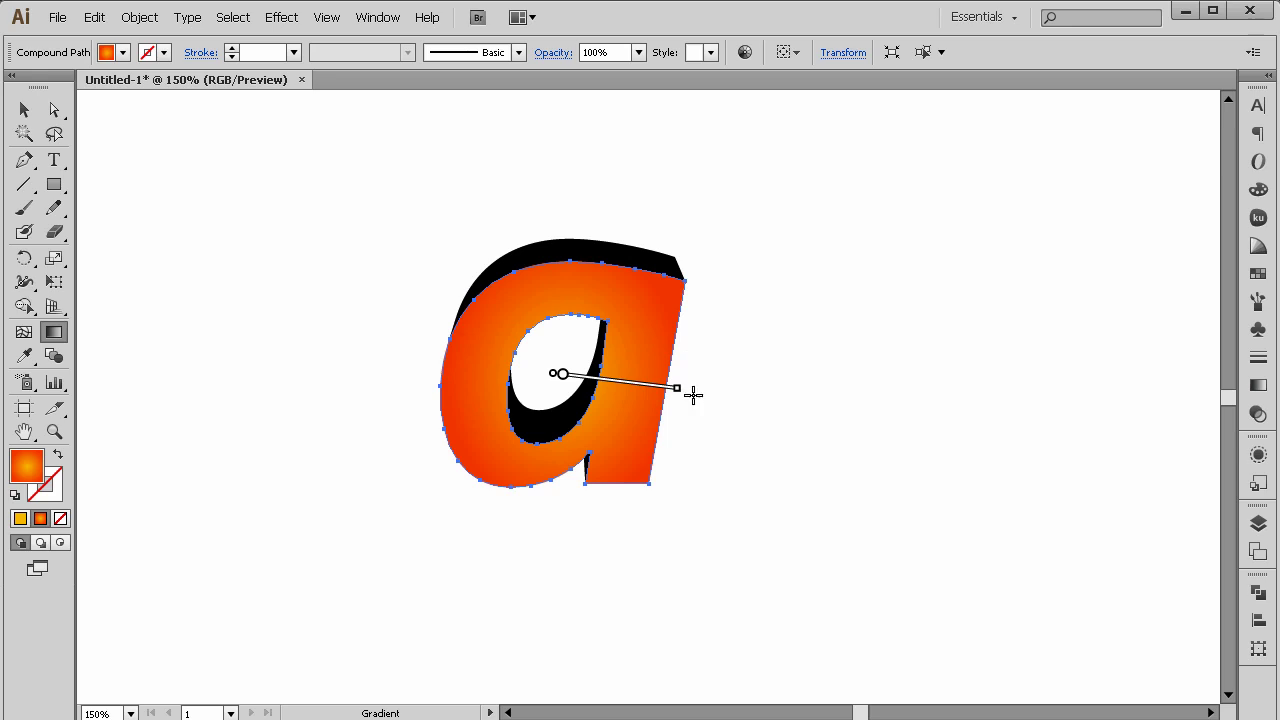
pyautogui.click(26, 110)
pyautogui.click(377, 206)
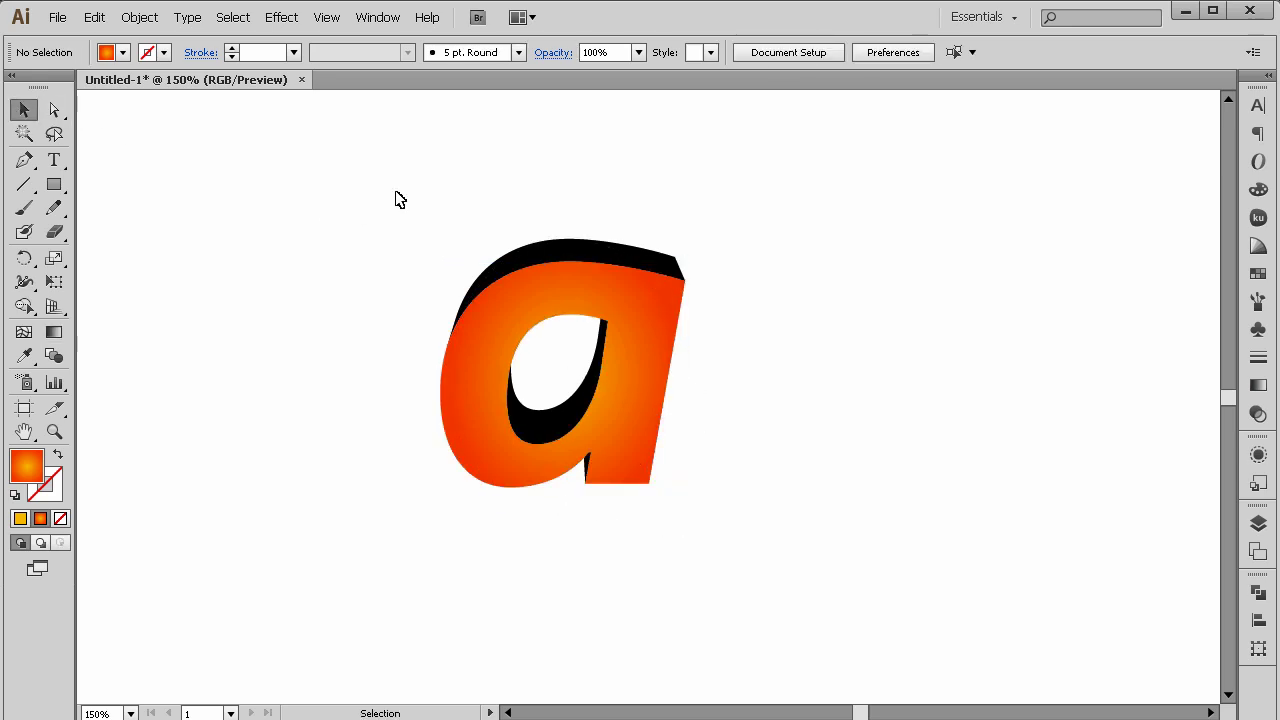
# Copy the front face's gradient onto the upper extruded side with the Eyedropper and move the gradient's centre near that side's right end.
pyautogui.click(640, 255)
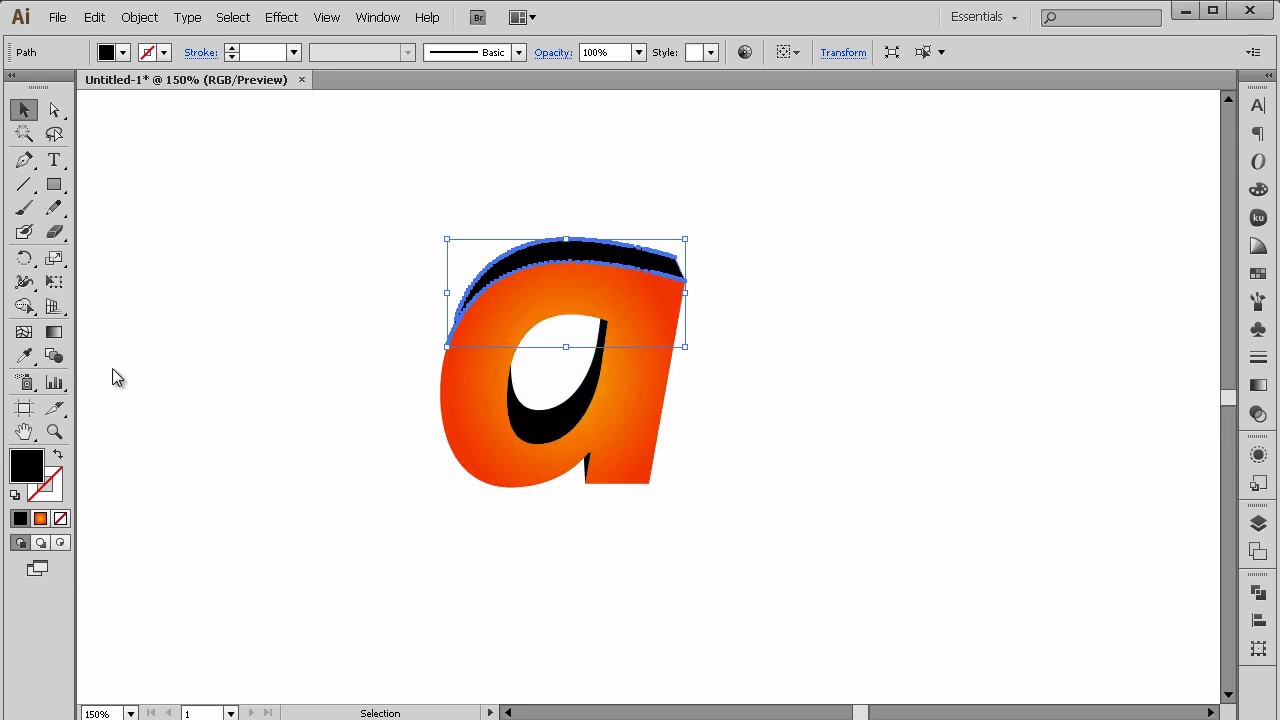
pyautogui.click(24, 355)
pyautogui.click(500, 424)
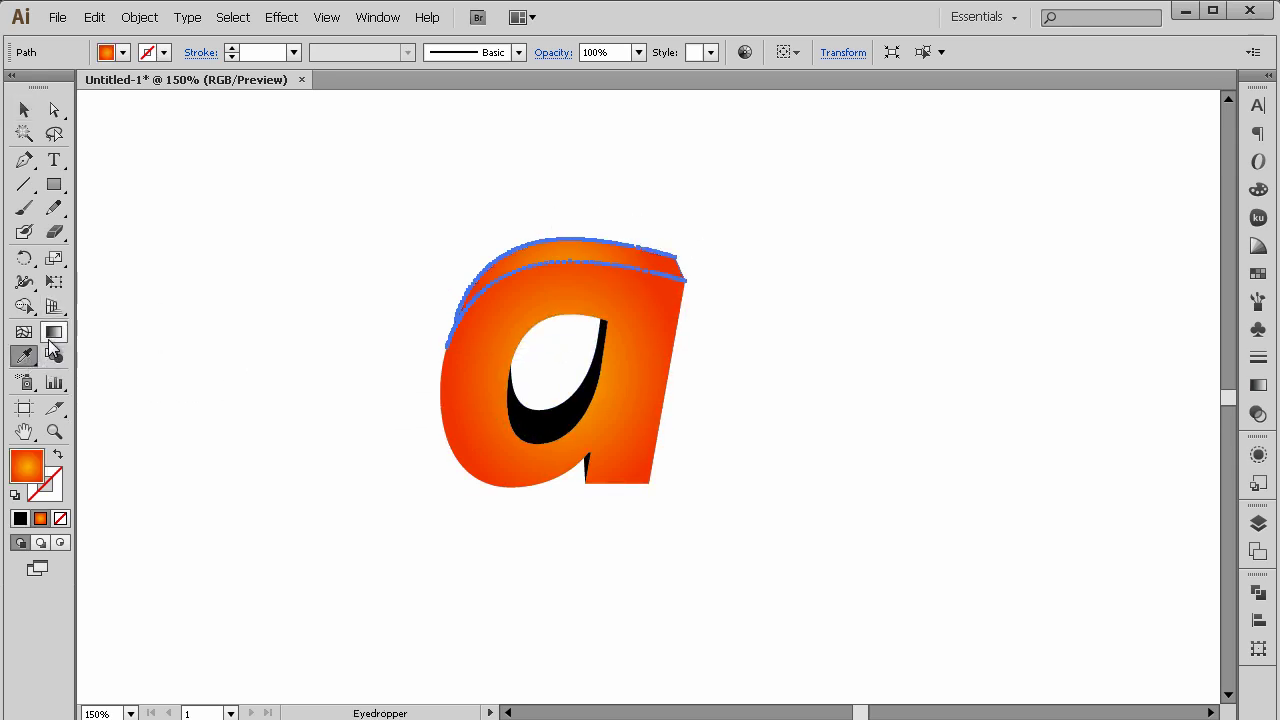
pyautogui.click(54, 331)
pyautogui.moveTo(575, 289); pyautogui.dragTo(660, 261)
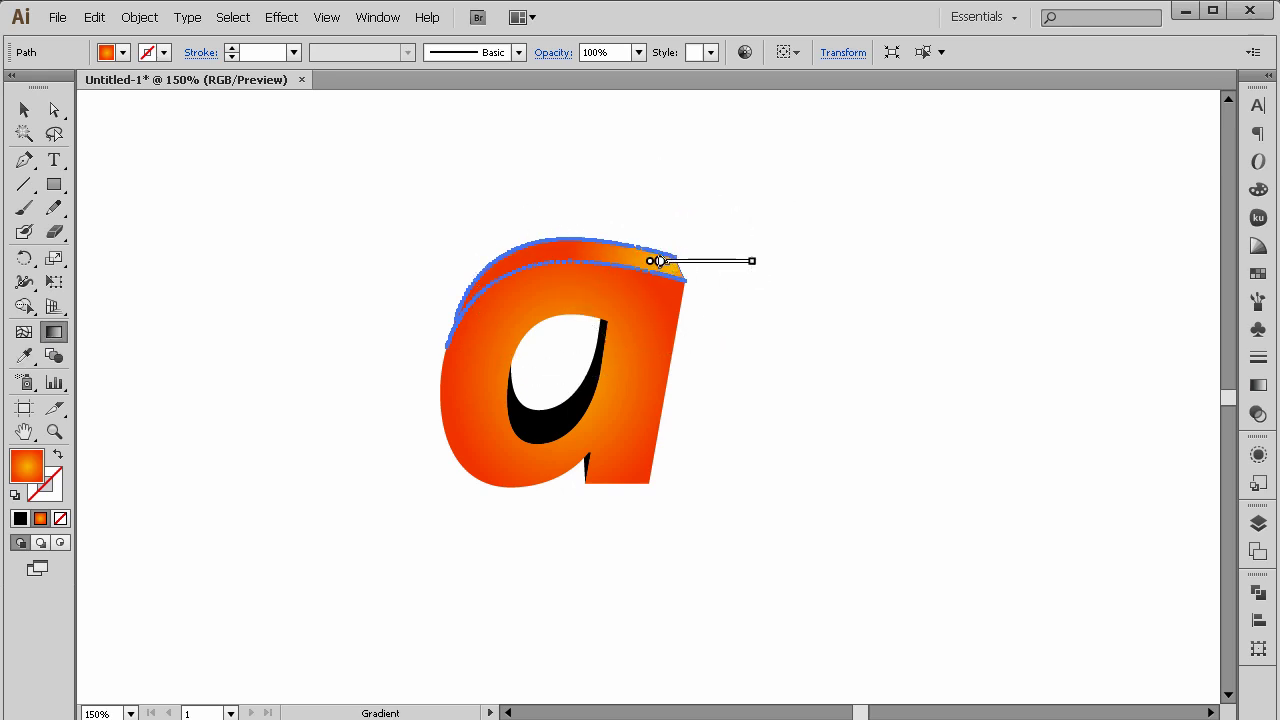
# Add a second yellow-orange stop between the ends of the upper side's gradient and brighten the start stop to a purer yellow.
pyautogui.click(1258, 385)
pyautogui.moveTo(1020, 266); pyautogui.dragTo(1088, 267)
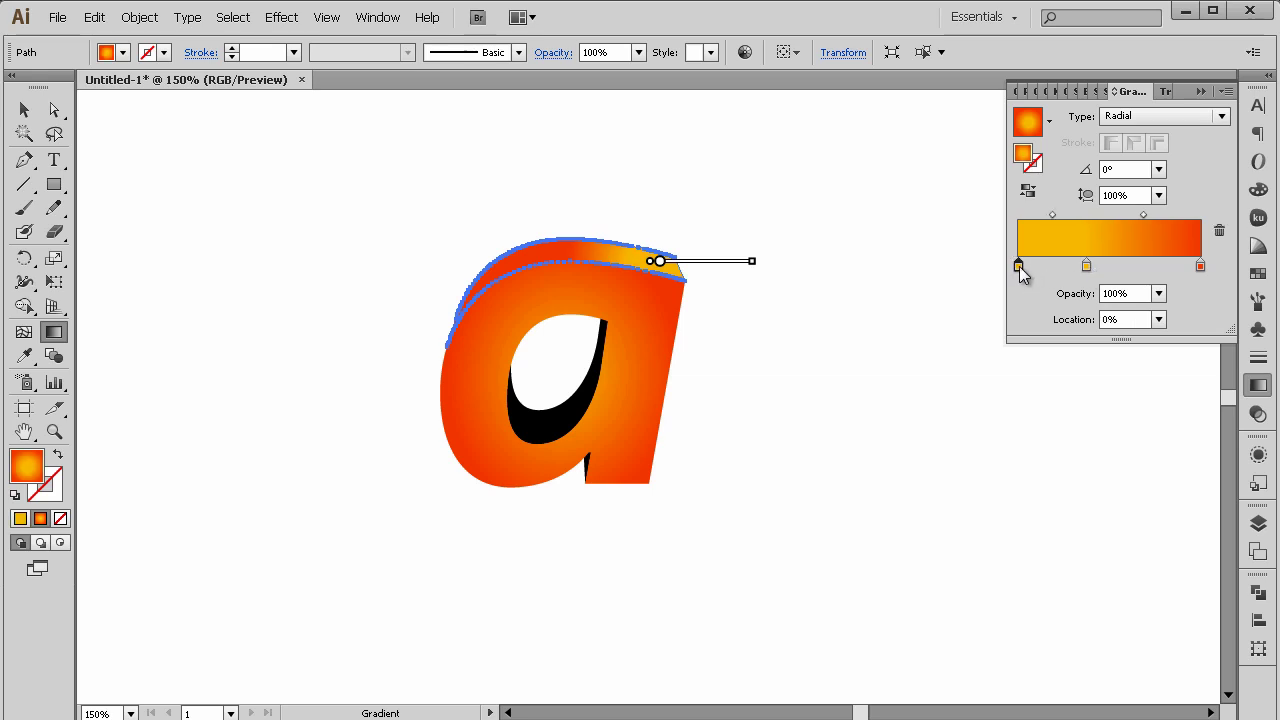
pyautogui.doubleClick(1019, 267)
pyautogui.click(938, 337)
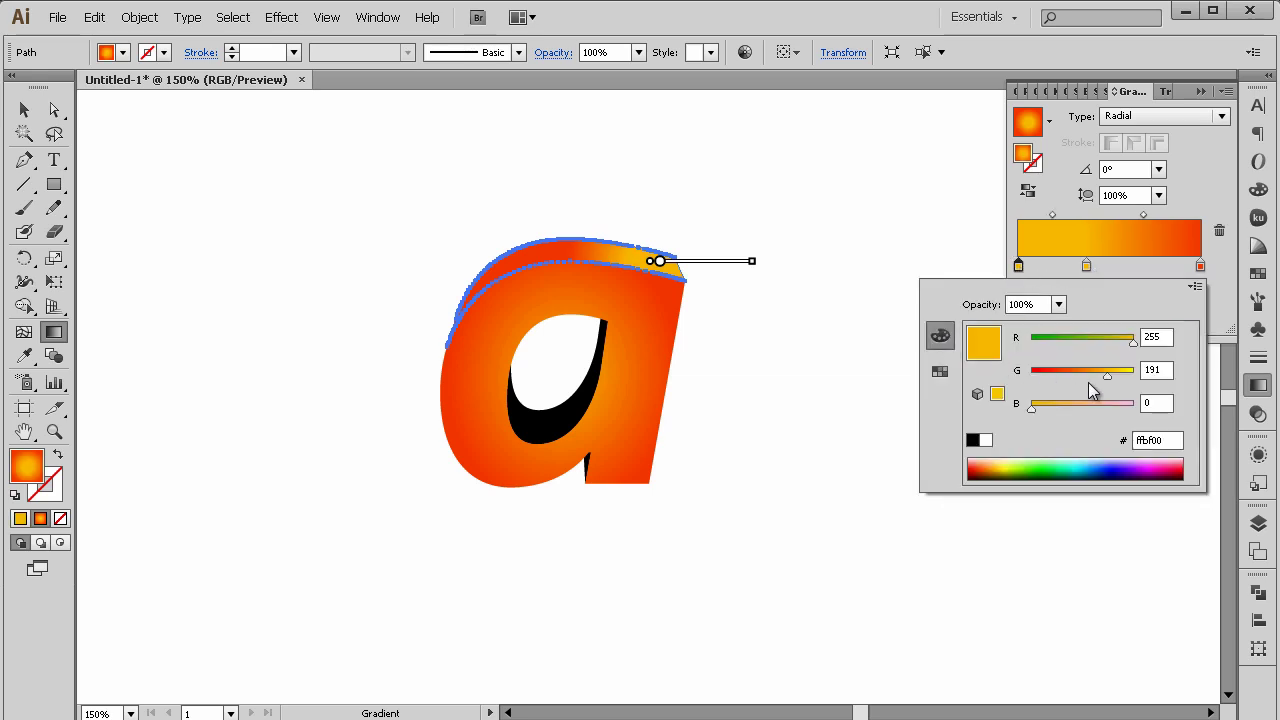
pyautogui.moveTo(1111, 379); pyautogui.dragTo(1126, 373)
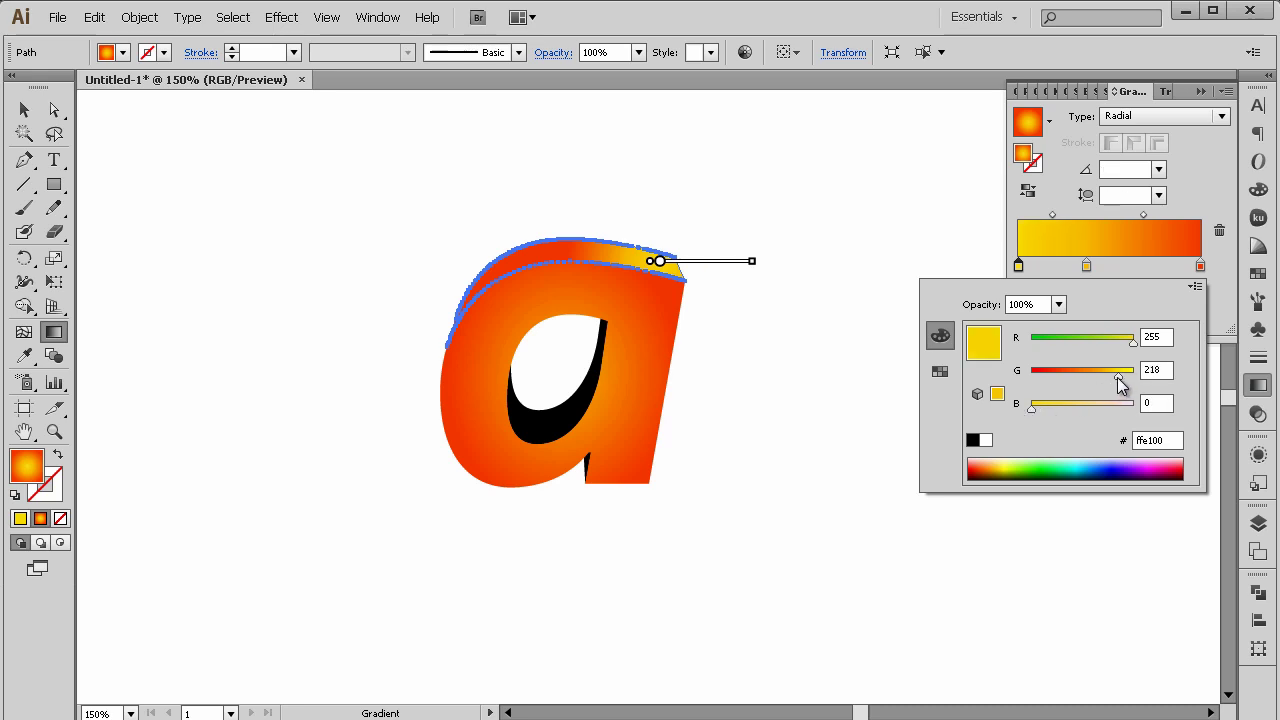
pyautogui.moveTo(1117, 385); pyautogui.dragTo(1123, 376)
pyautogui.click(1174, 200)
pyautogui.click(1200, 92)
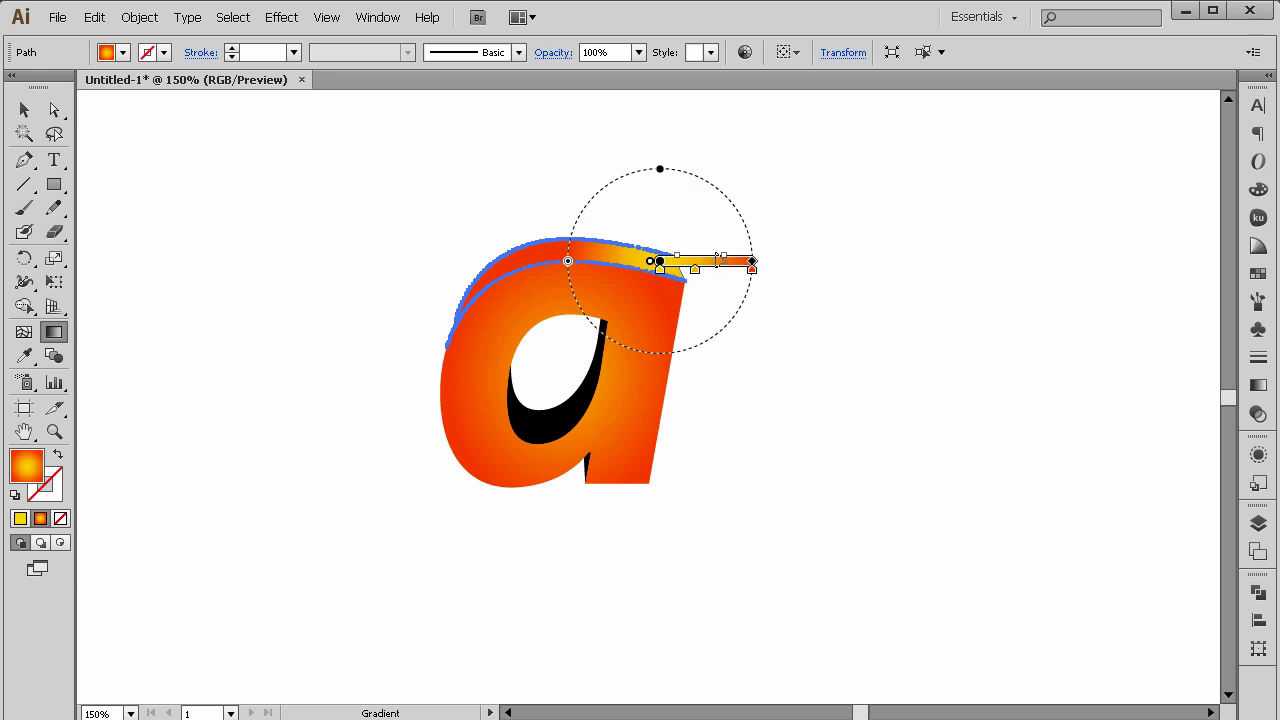
# Flatten the upper side's radial gradient slightly, enlarge its radius and rotate it to about -2.7°.
pyautogui.moveTo(662, 176)
pyautogui.moveTo(660, 170); pyautogui.dragTo(660, 179)
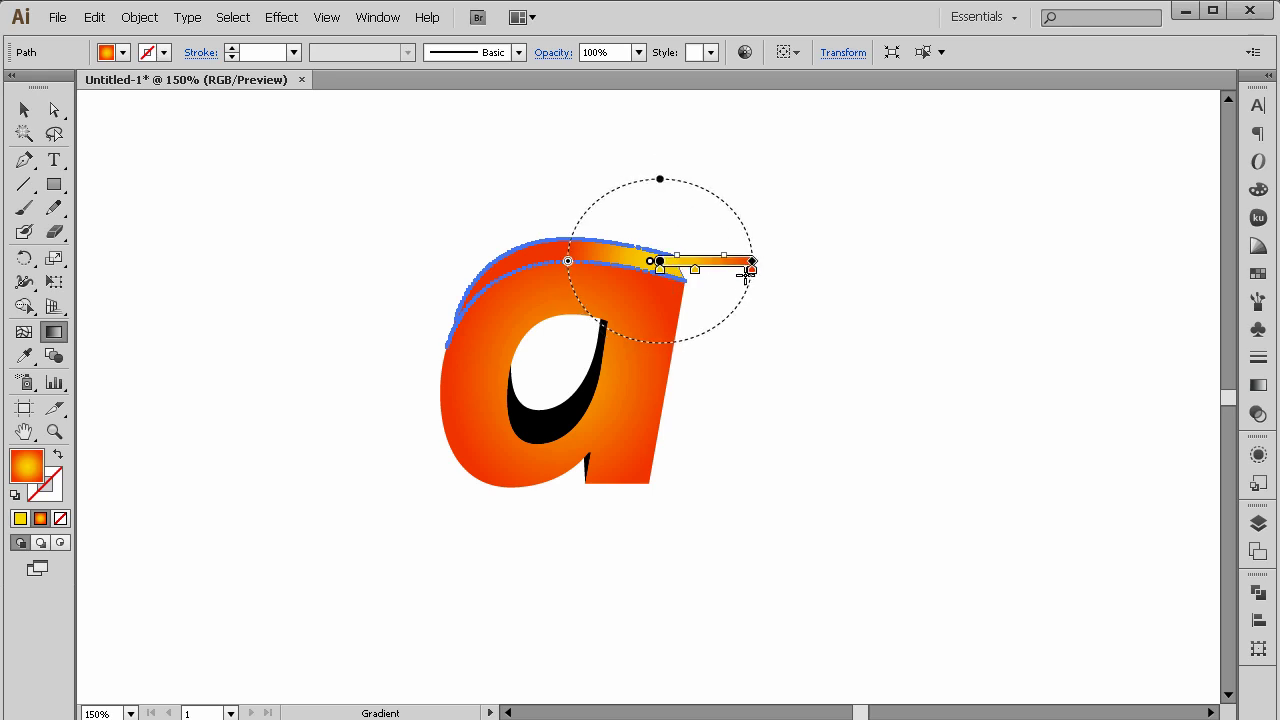
pyautogui.moveTo(754, 263); pyautogui.dragTo(770, 262)
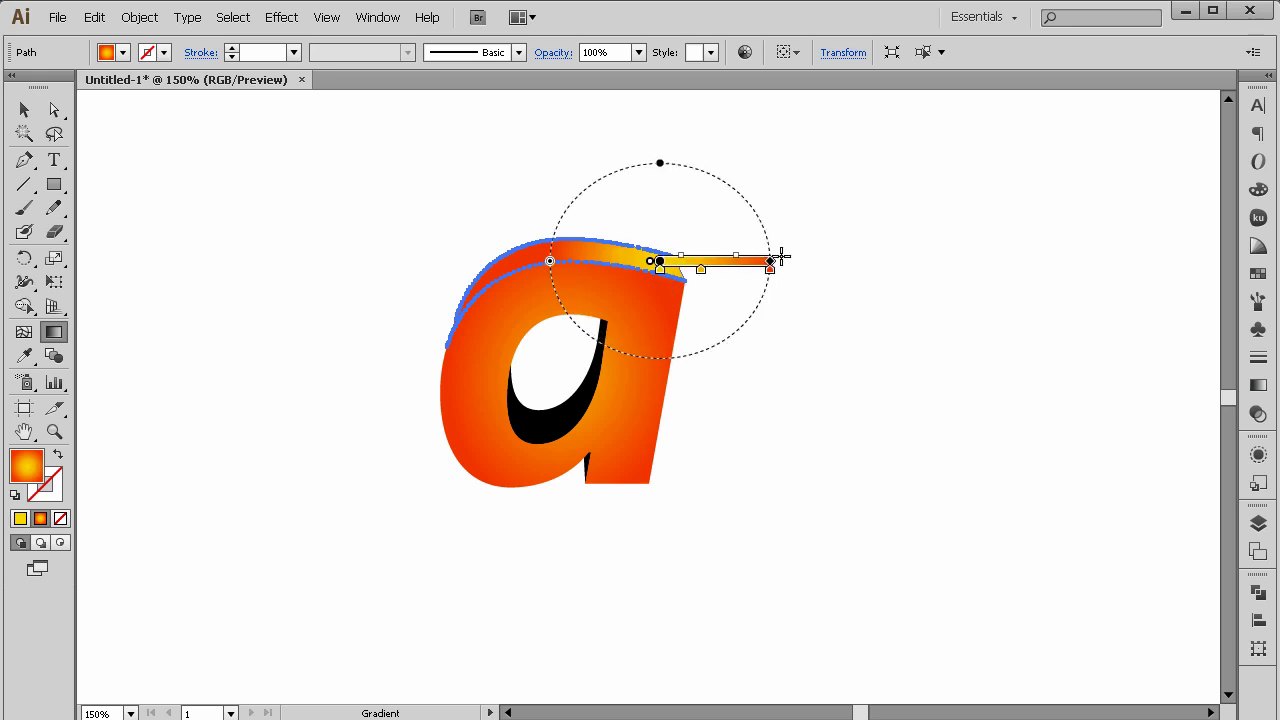
pyautogui.moveTo(756, 211)
pyautogui.mouseDown()
pyautogui.moveTo(763, 240)
pyautogui.moveTo(764, 212)
pyautogui.mouseUp()
pyautogui.moveTo(773, 268)
pyautogui.mouseDown()
pyautogui.moveTo(803, 268)
pyautogui.moveTo(778, 268)
pyautogui.mouseUp()
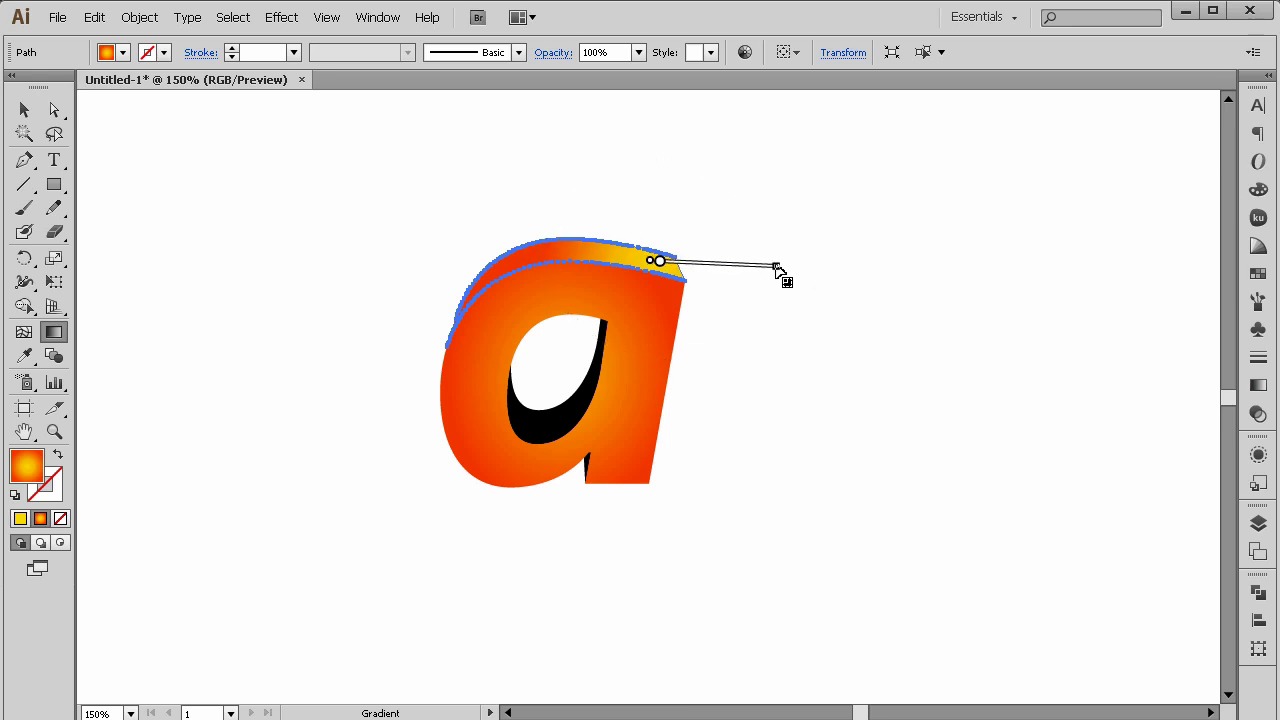
# Change the start stop of the upper side's gradient to pale cream, move the middle yellow-orange stop to 29.57% and deselect the shape.
pyautogui.click(1257, 386)
pyautogui.moveTo(1018, 264); pyautogui.dragTo(1017, 268)
pyautogui.doubleClick(1019, 267)
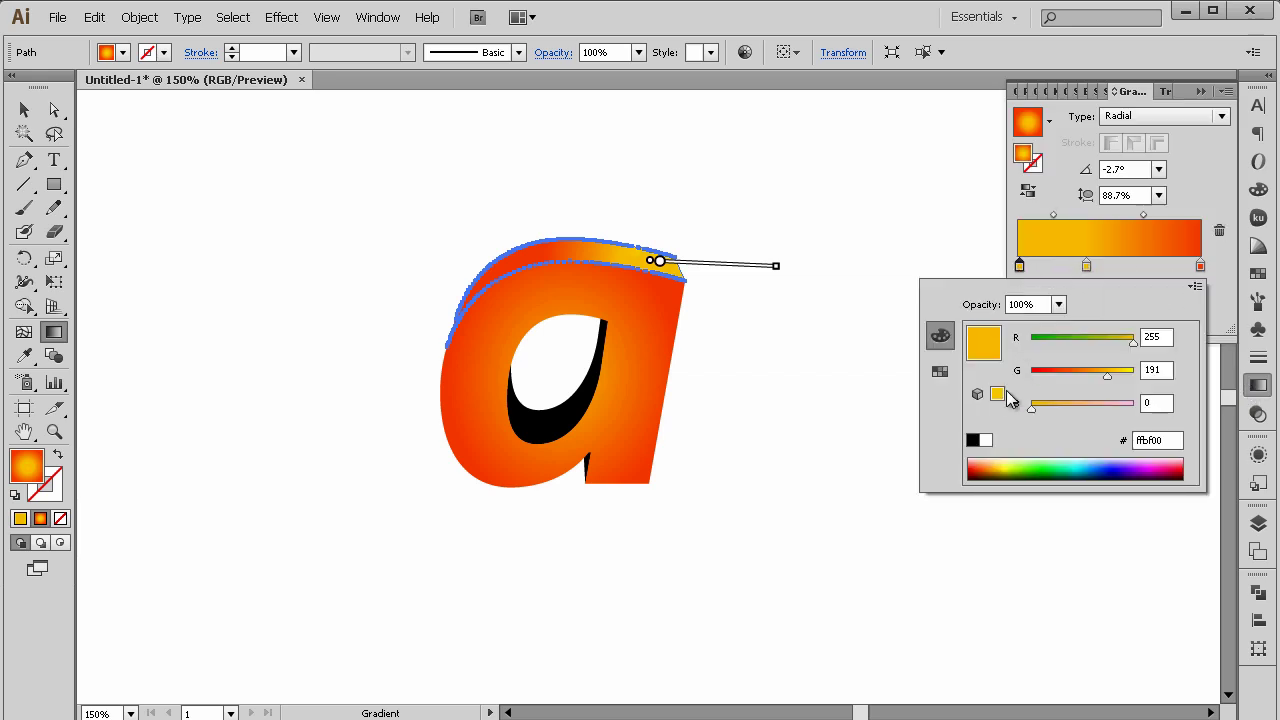
pyautogui.click(987, 442)
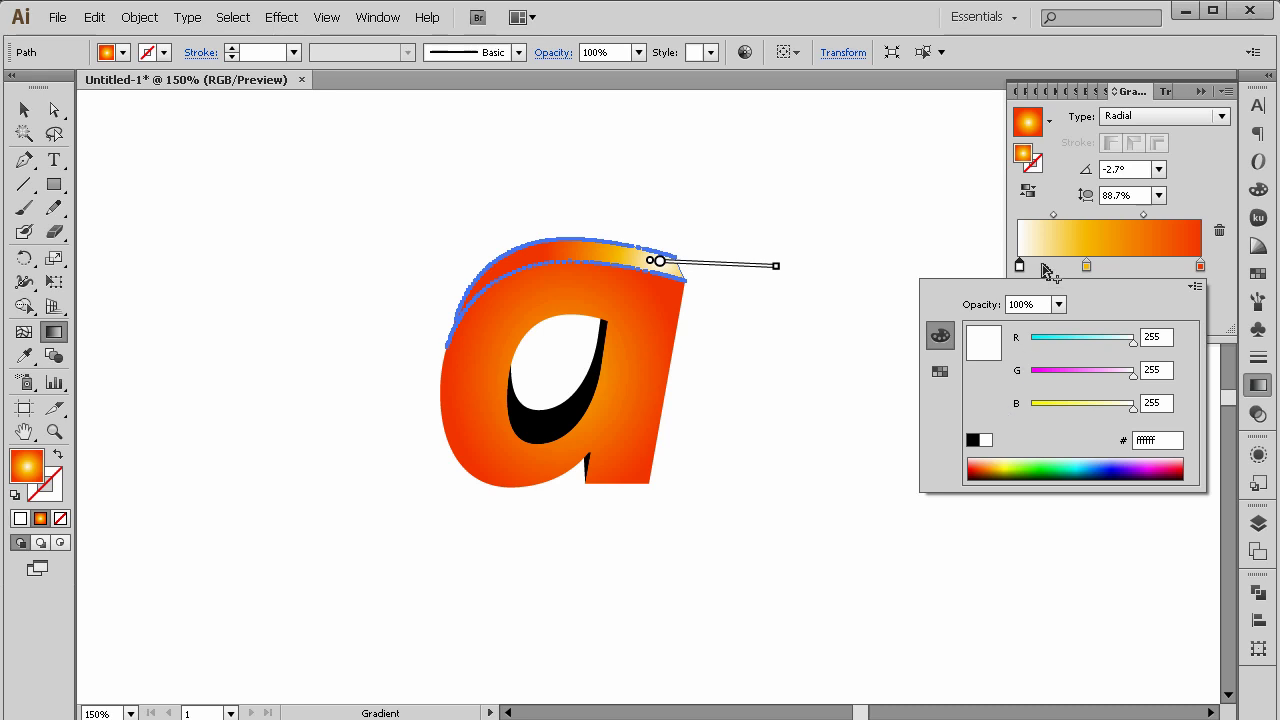
pyautogui.click(1040, 267)
pyautogui.moveTo(1040, 267); pyautogui.dragTo(1038, 305)
pyautogui.click(1019, 267)
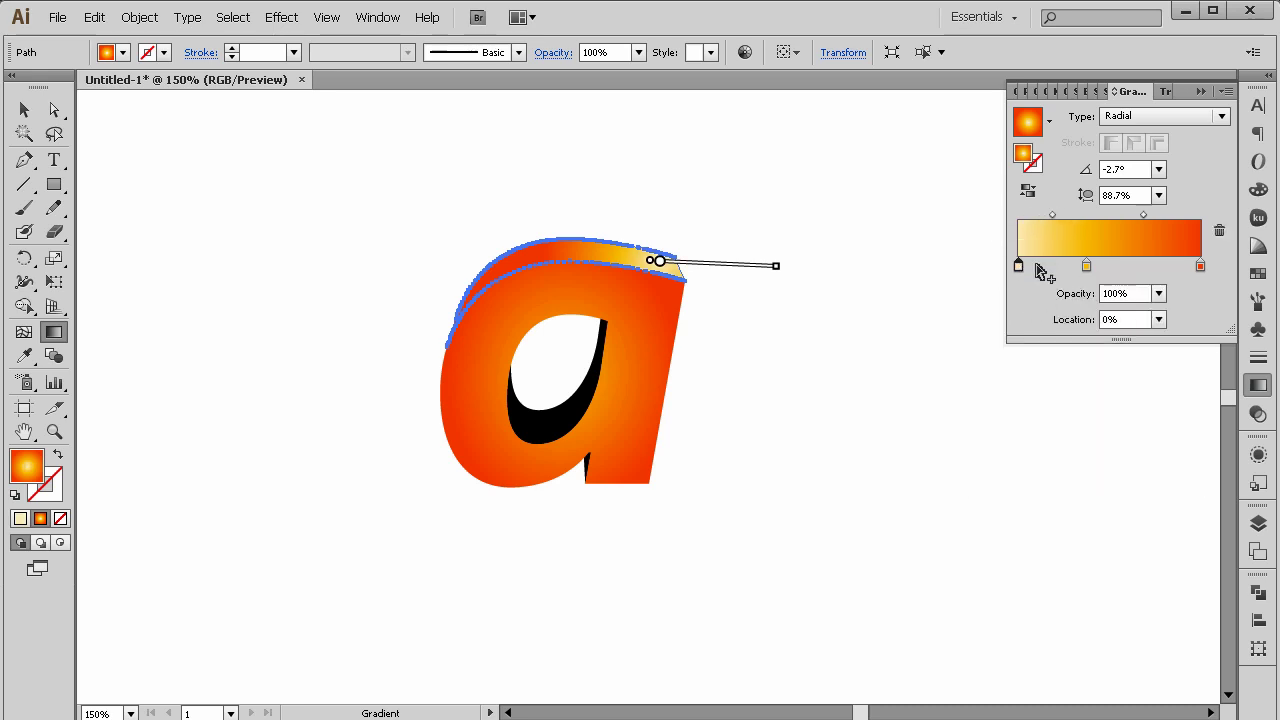
pyautogui.moveTo(1088, 267); pyautogui.dragTo(1072, 267)
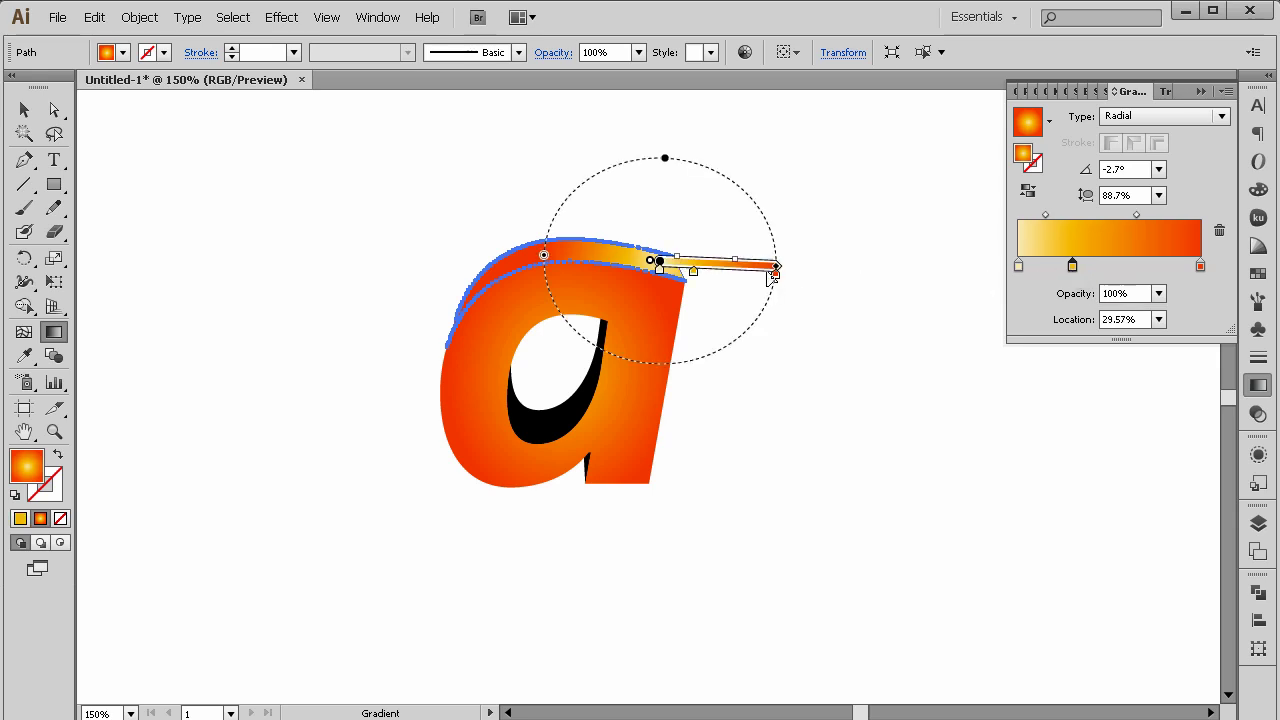
pyautogui.click(24, 109)
pyautogui.click(251, 250)
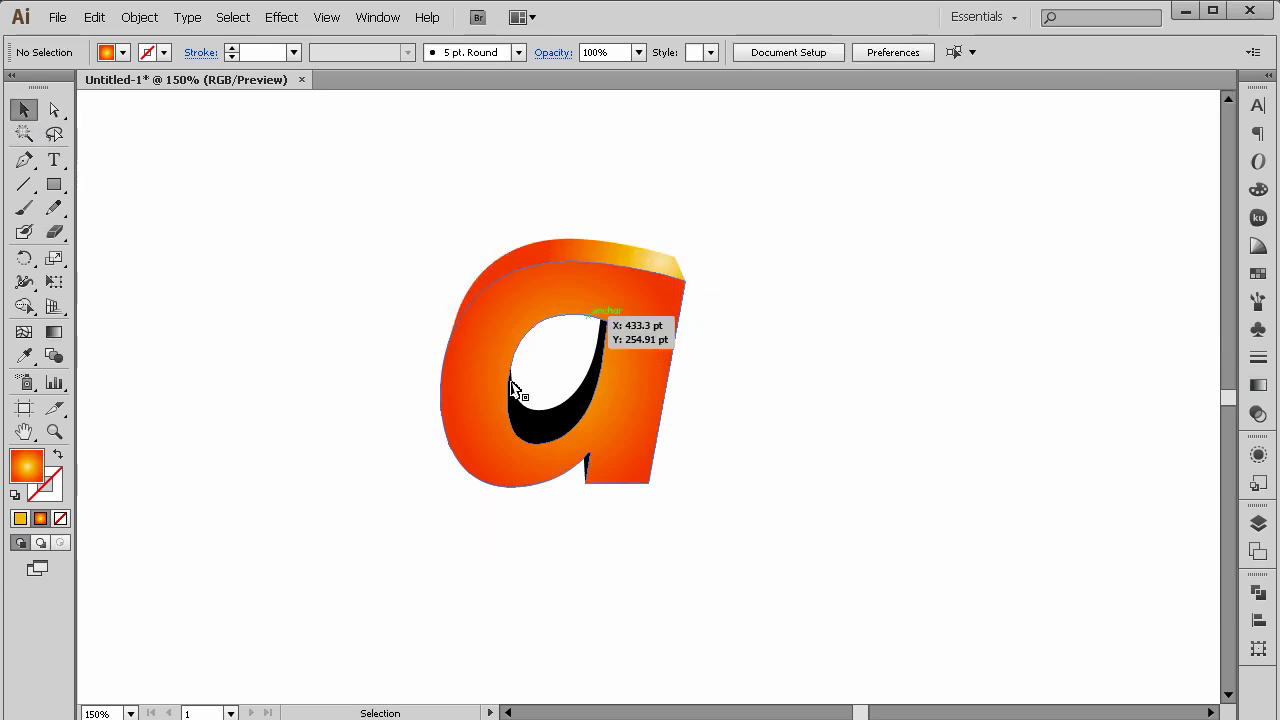
# Copy the upper side's gradient onto the black inner side of the letter's hole, centring it on the right arm and rotating it upright.
pyautogui.click(540, 430)
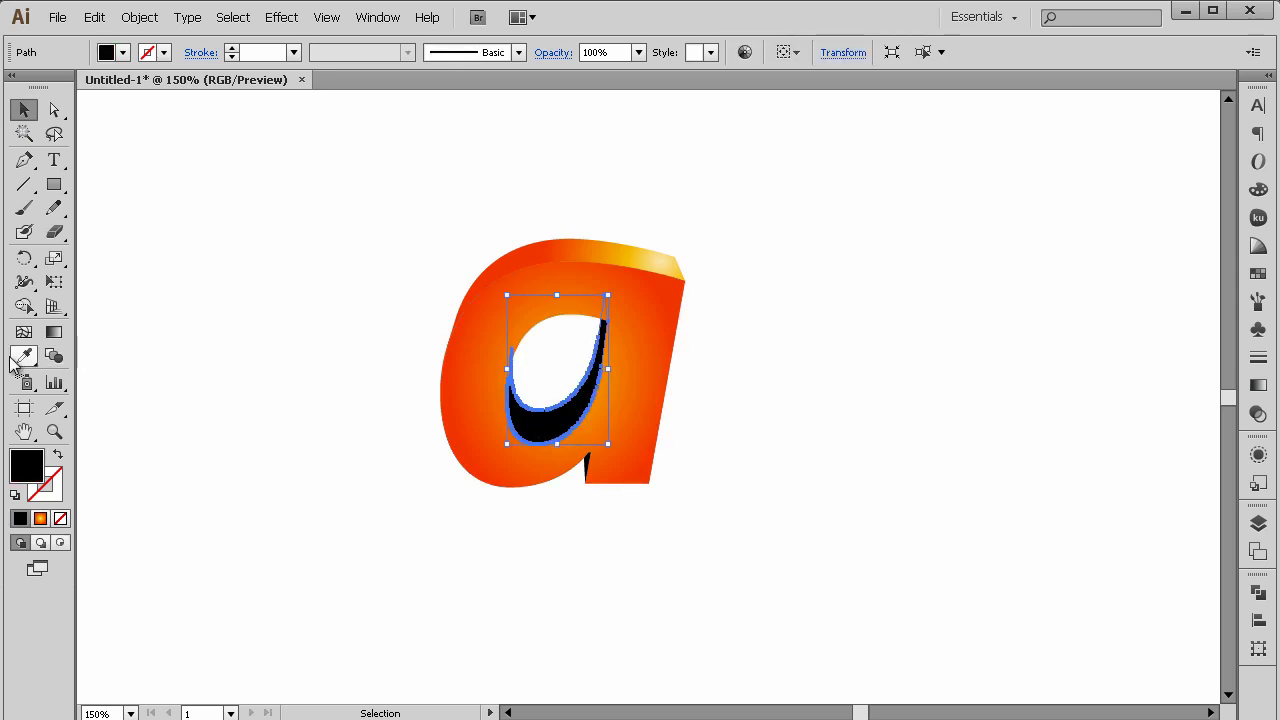
pyautogui.click(24, 355)
pyautogui.click(668, 255)
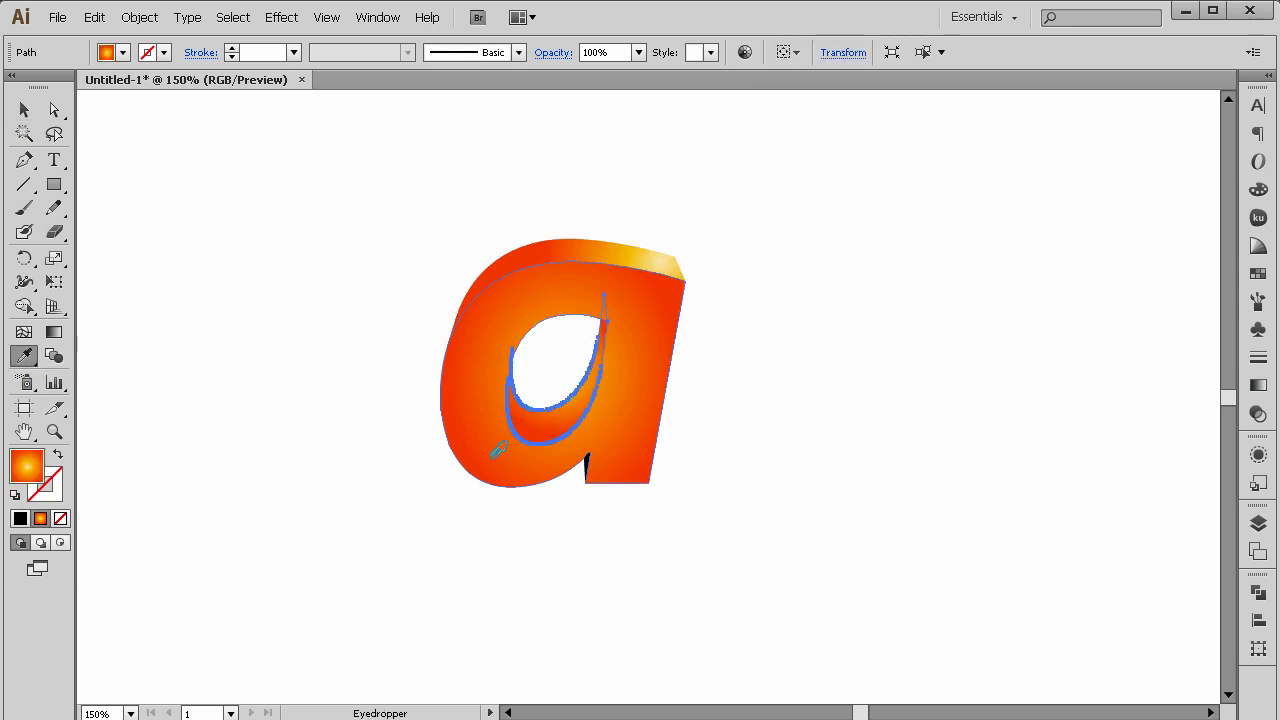
pyautogui.click(54, 332)
pyautogui.moveTo(555, 369)
pyautogui.mouseDown()
pyautogui.moveTo(603, 332)
pyautogui.moveTo(586, 370)
pyautogui.moveTo(514, 423)
pyautogui.moveTo(591, 369)
pyautogui.mouseUp()
pyautogui.moveTo(633, 322)
pyautogui.mouseDown()
pyautogui.moveTo(535, 298)
pyautogui.moveTo(606, 302)
pyautogui.moveTo(610, 249)
pyautogui.mouseUp()
pyautogui.click(24, 109)
pyautogui.click(277, 304)
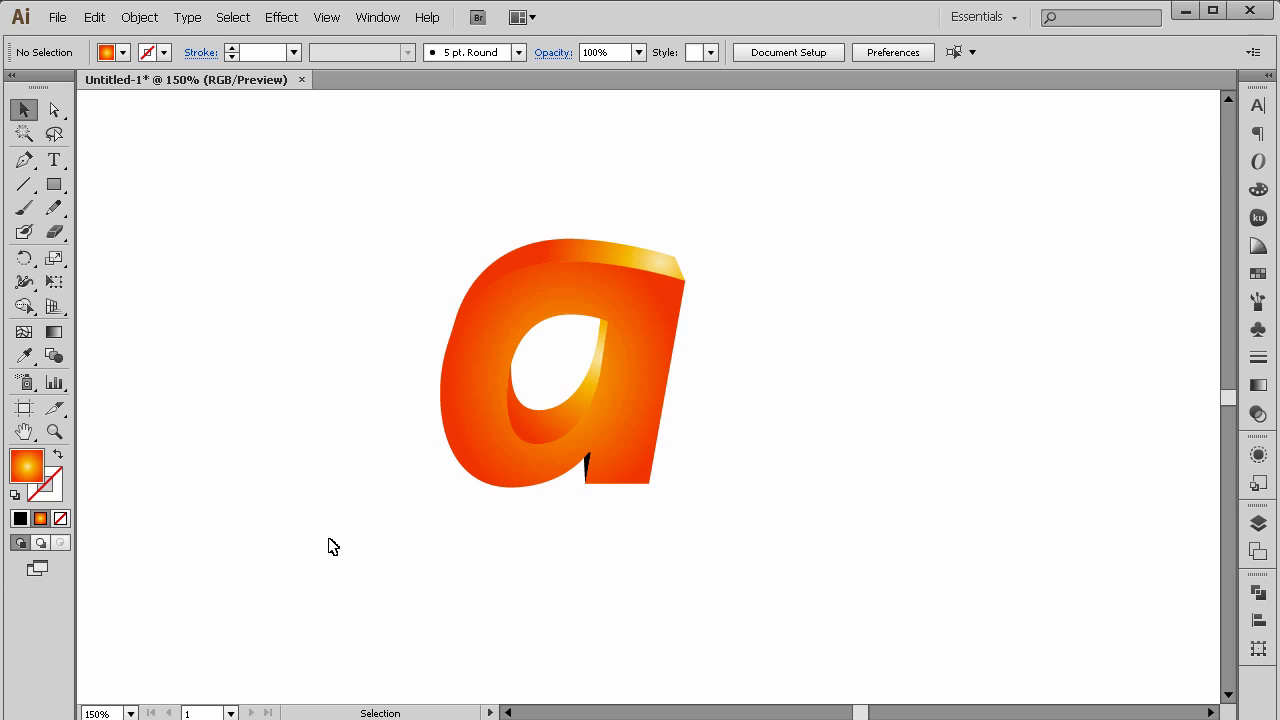
# Copy the same gradient onto the small black sliver beside the letter's foot with the Eyedropper and ungroup the sliver.
pyautogui.click(54, 431)
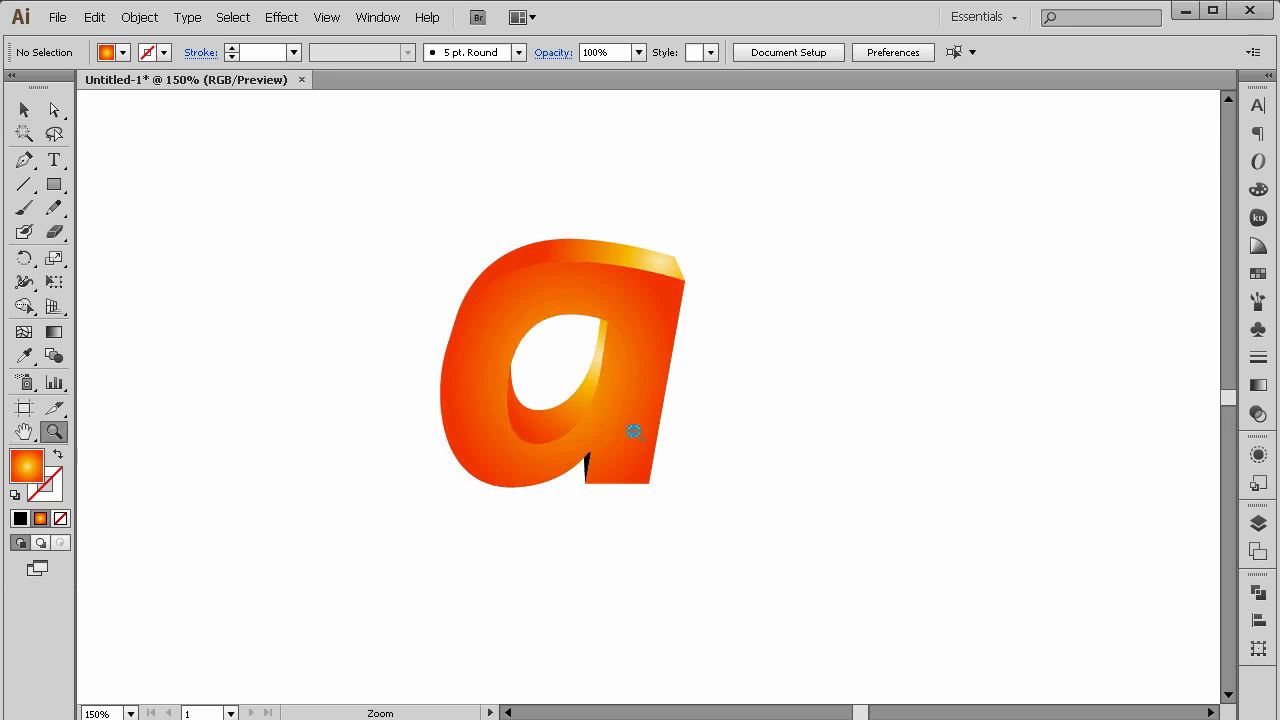
pyautogui.click(634, 426)
pyautogui.click(598, 387)
pyautogui.press('v')
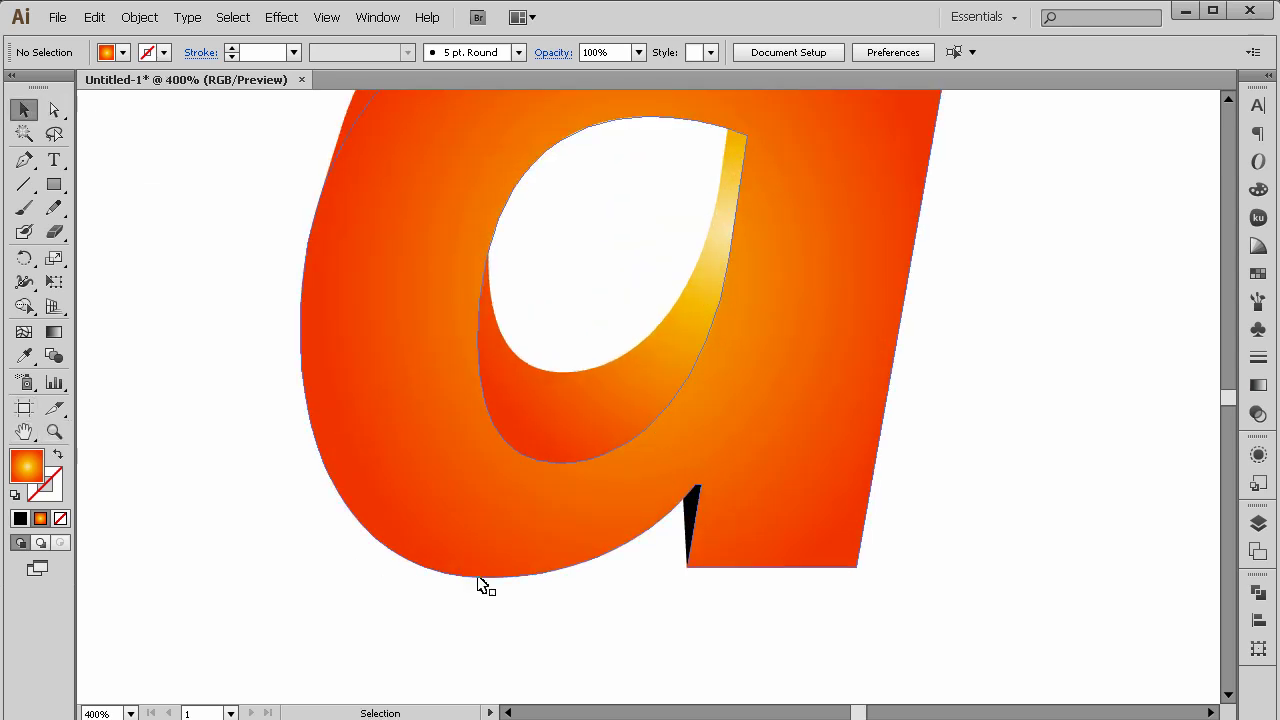
pyautogui.click(688, 523)
pyautogui.click(688, 521)
pyautogui.click(24, 355)
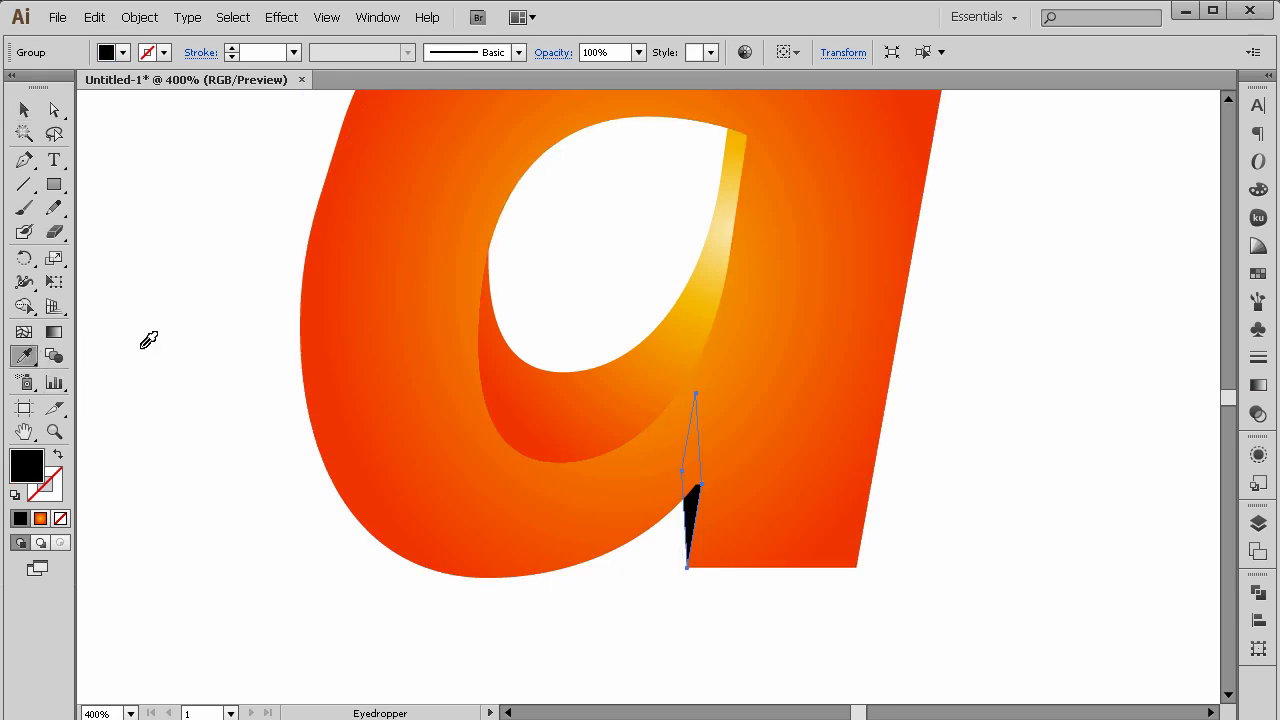
pyautogui.click(424, 408)
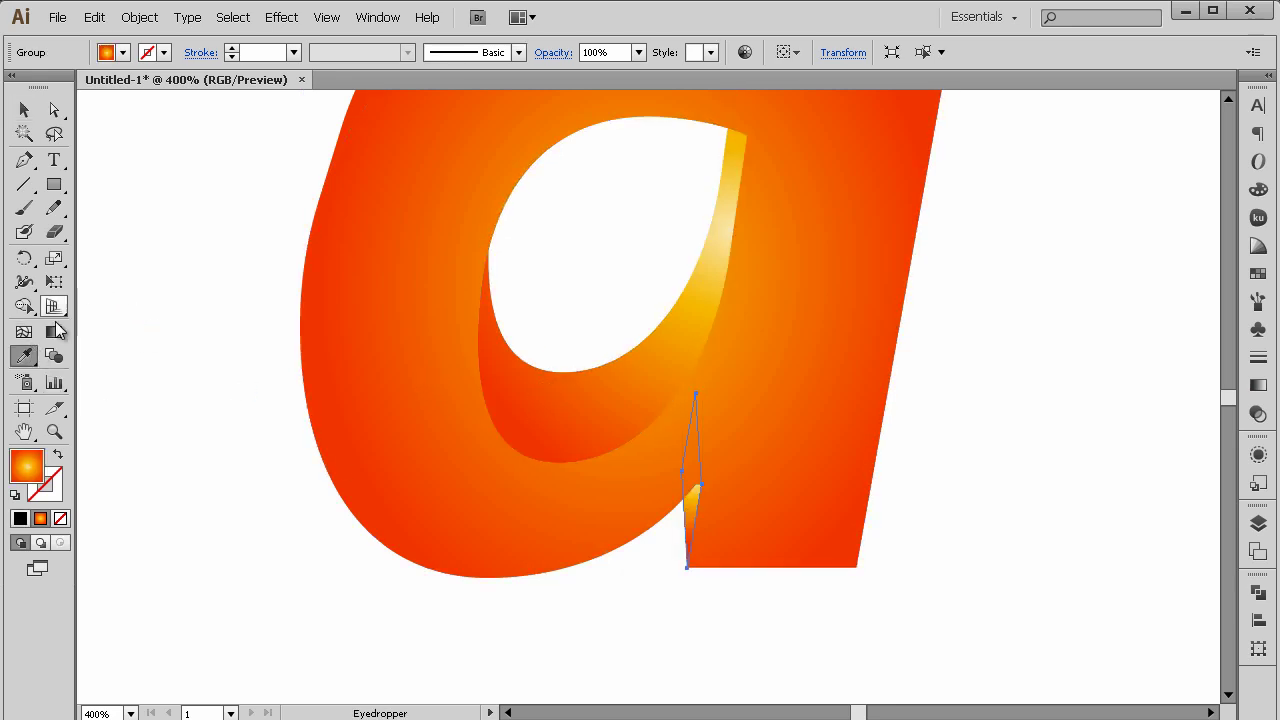
pyautogui.click(54, 331)
pyautogui.rightClick(686, 521)
pyautogui.click(720, 609)
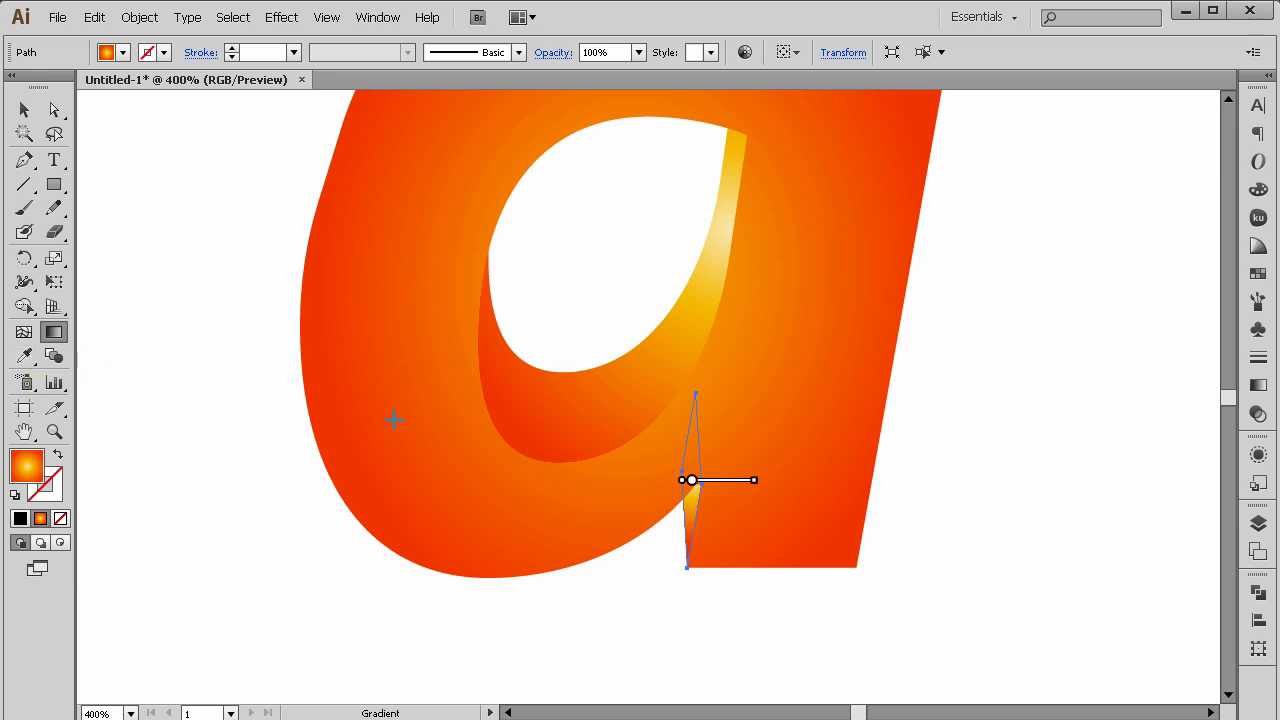
# Move the sliver's gradient centre near its lower tip, rotate the gradient to run upwards and deselect the shape.
pyautogui.moveTo(700, 483)
pyautogui.moveTo(695, 487); pyautogui.dragTo(692, 544)
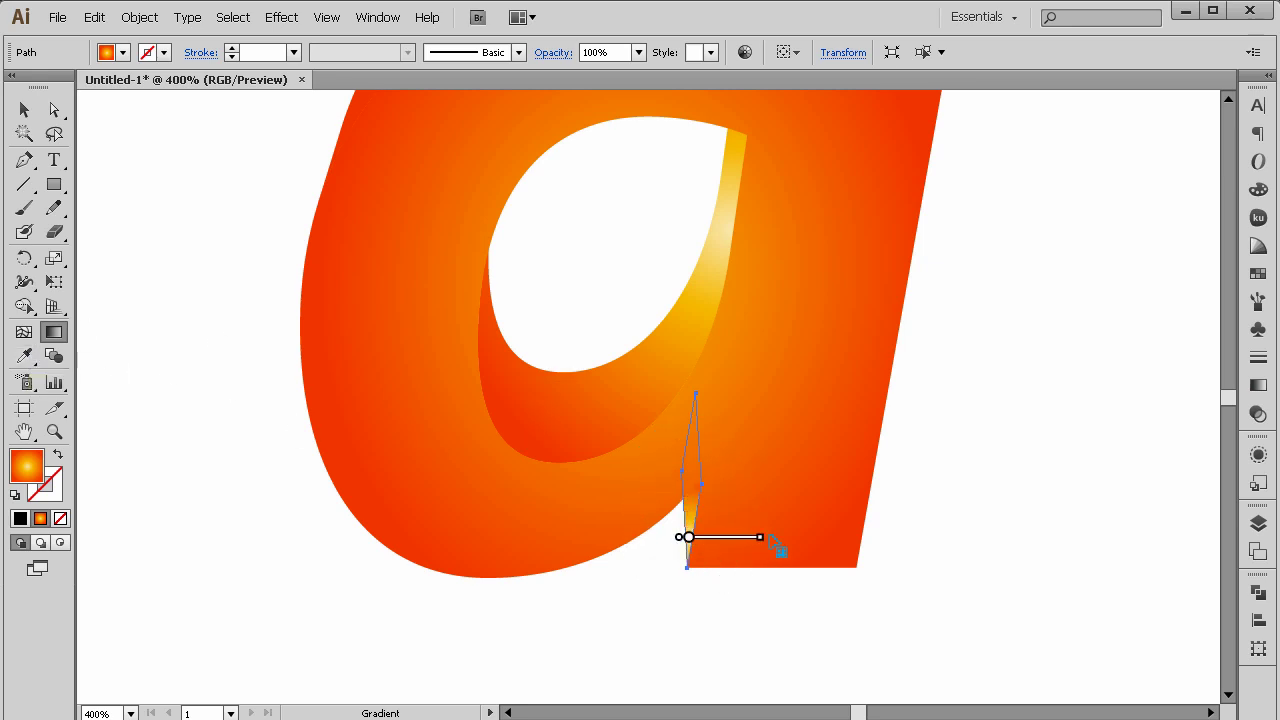
pyautogui.moveTo(689, 541)
pyautogui.moveTo(766, 477)
pyautogui.mouseDown()
pyautogui.moveTo(571, 437)
pyautogui.moveTo(607, 432)
pyautogui.moveTo(591, 429)
pyautogui.mouseUp()
pyautogui.moveTo(600, 560); pyautogui.dragTo(686, 540)
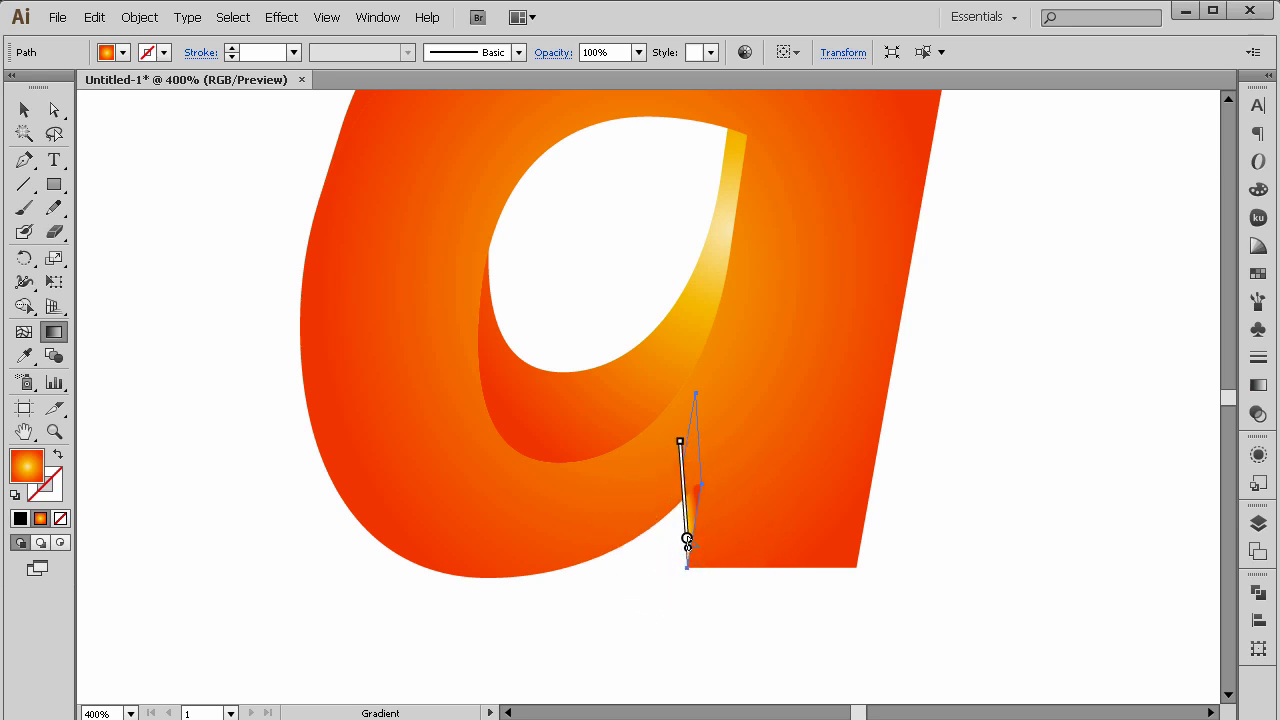
pyautogui.click(24, 110)
pyautogui.click(186, 332)
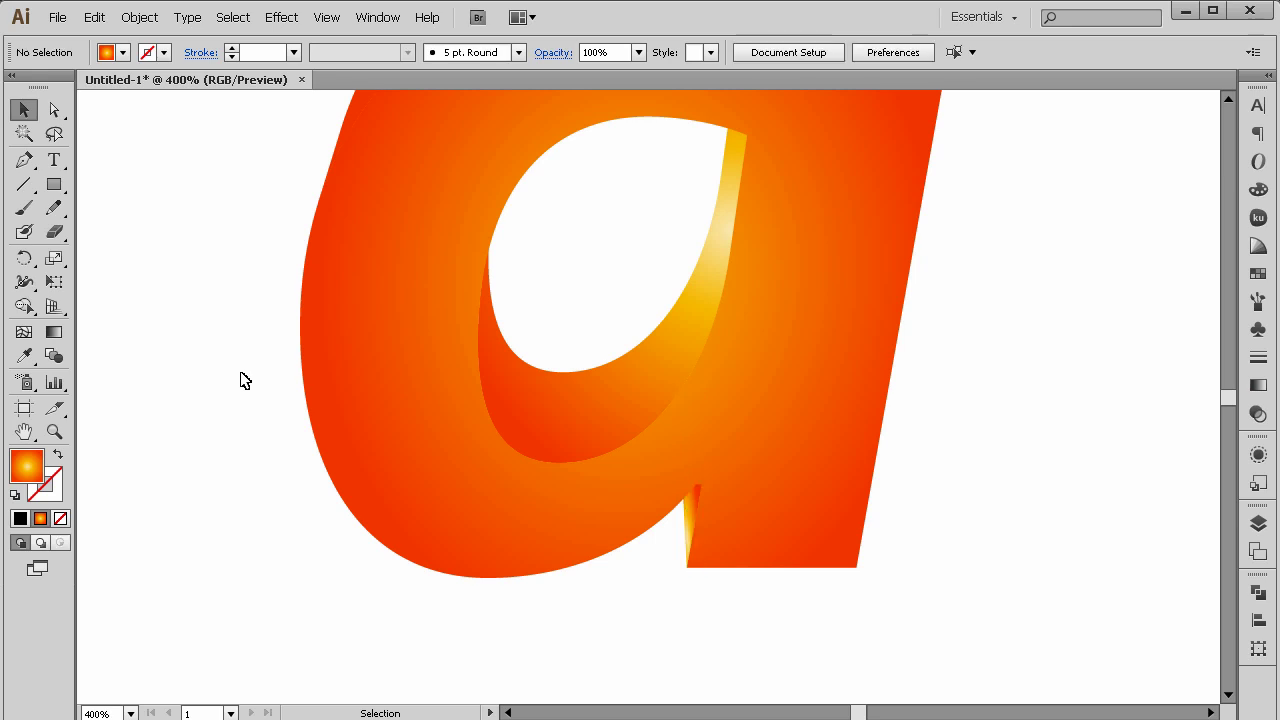
# Examine the gradients of the whole letter at actual size and enlarged.
pyautogui.hotkey('ctrl', '-')
pyautogui.hotkey('ctrl', '-')
pyautogui.hotkey('ctrl', '-')
pyautogui.hotkey('ctrl', '-')
pyautogui.hotkey('ctrl', '-')
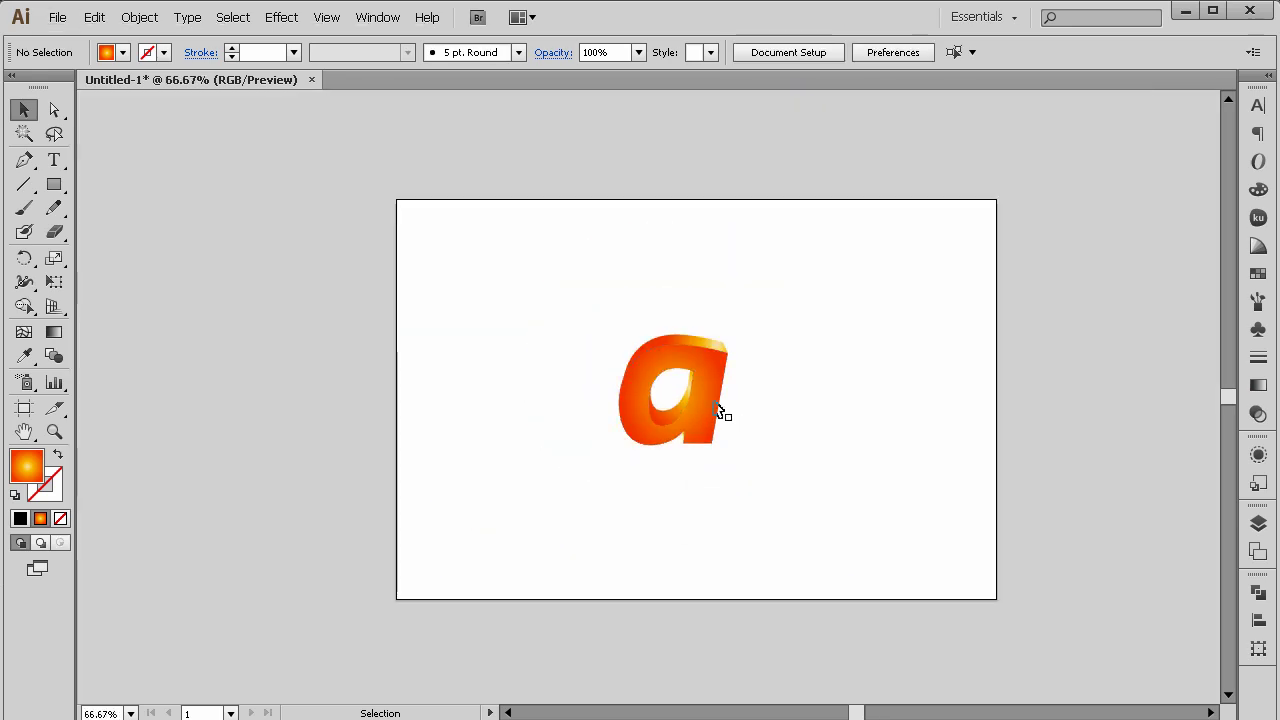
pyautogui.hotkey('ctrl', '1')
pyautogui.moveTo(814, 314); pyautogui.dragTo(393, 571)
pyautogui.click(393, 571)
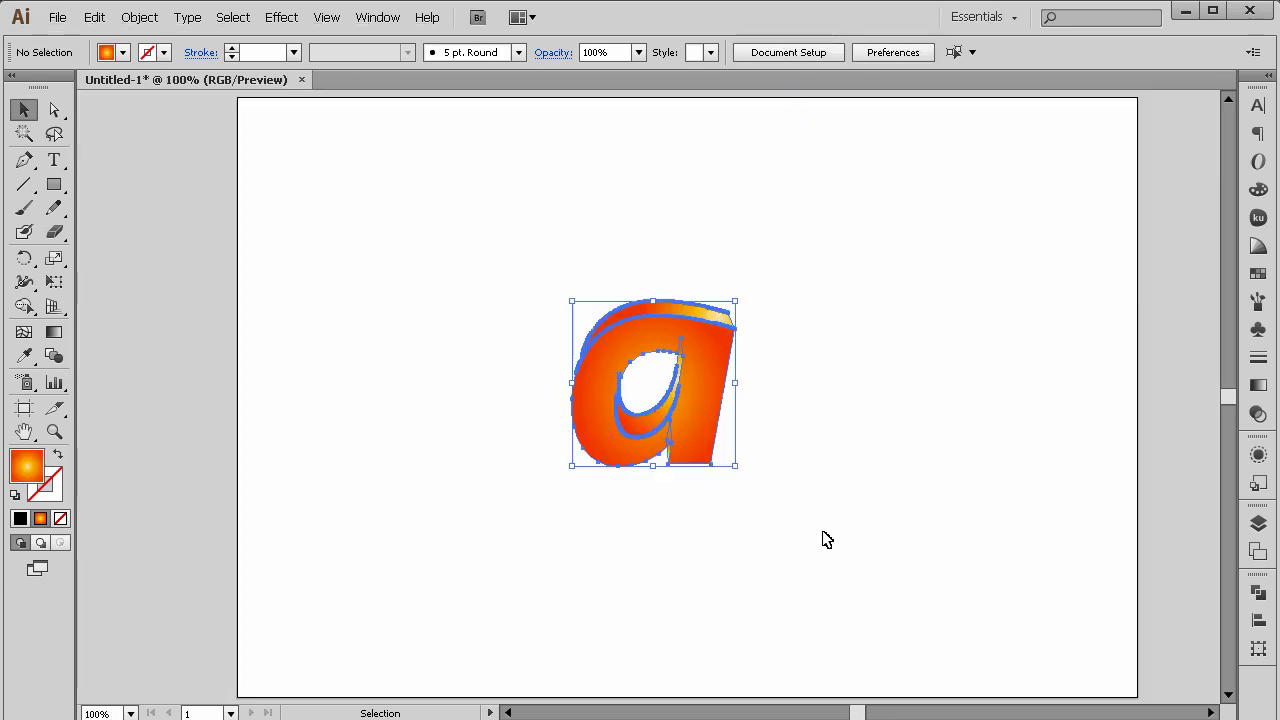
pyautogui.click(54, 431)
pyautogui.moveTo(350, 447); pyautogui.dragTo(551, 413)
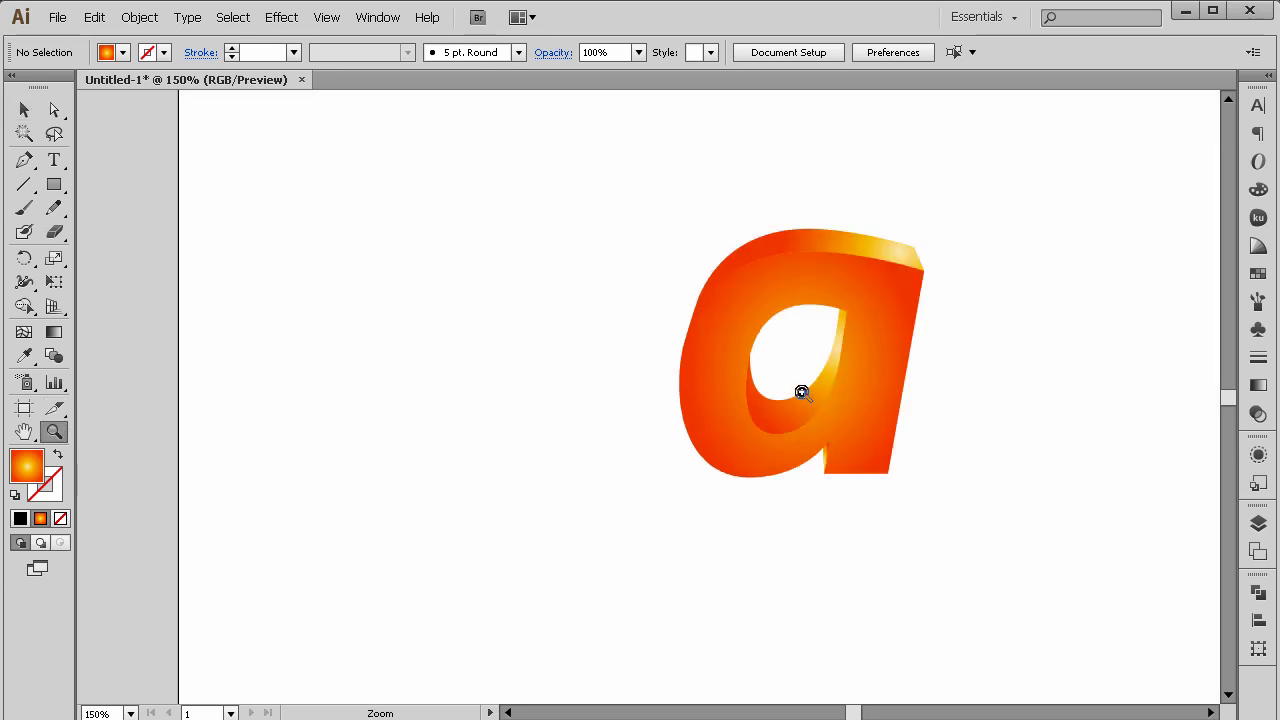
pyautogui.click(801, 392)
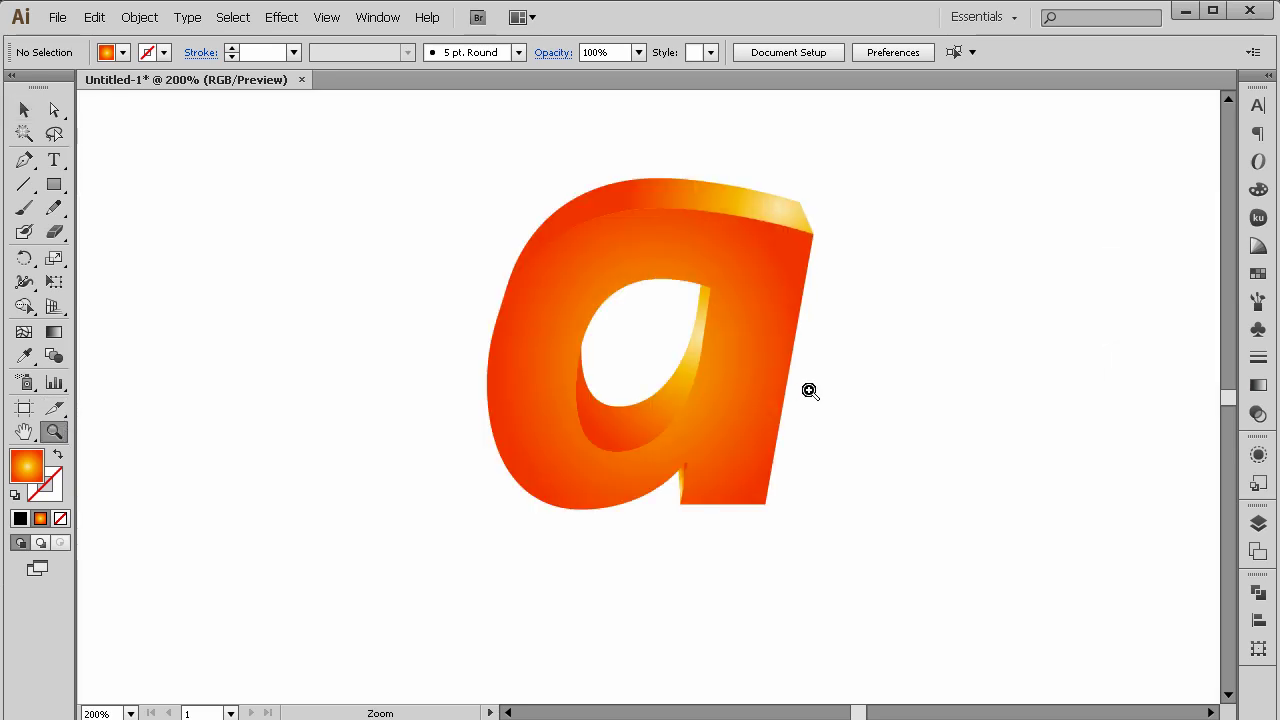
# Shift the gradient centre of the hole's inner side slightly higher on its right arm and deselect the shape.
pyautogui.click(24, 109)
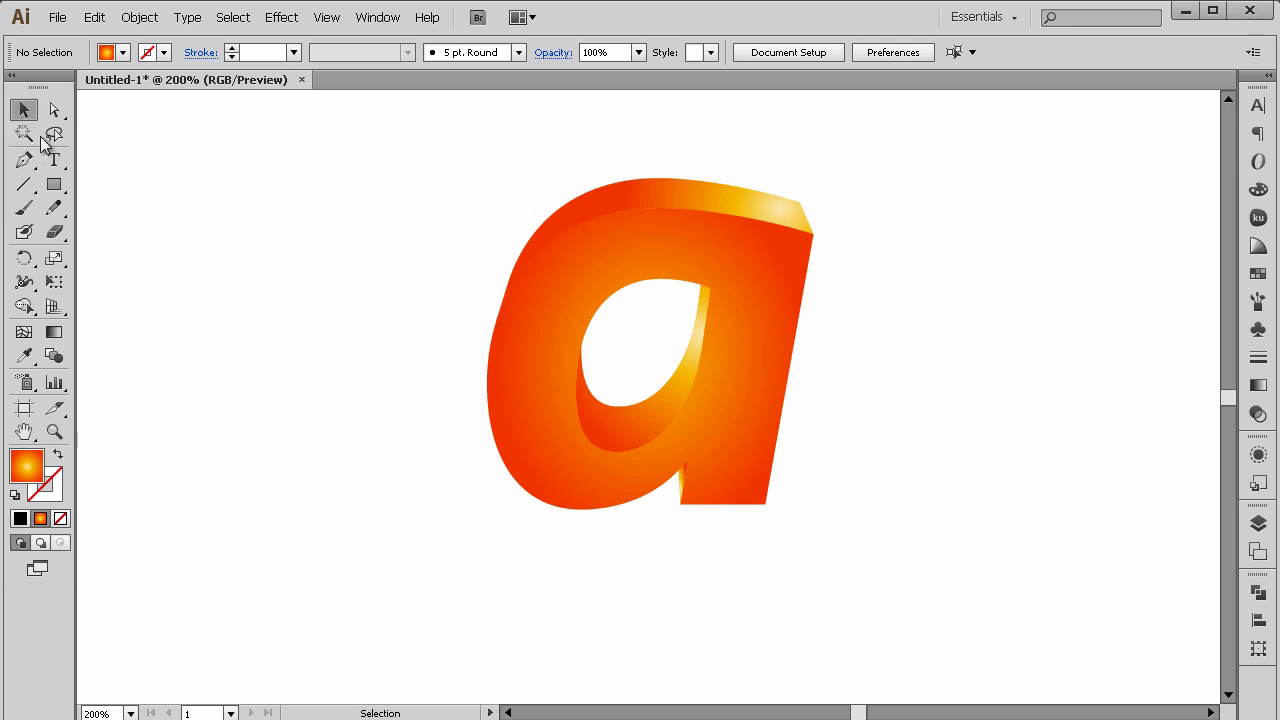
pyautogui.click(594, 392)
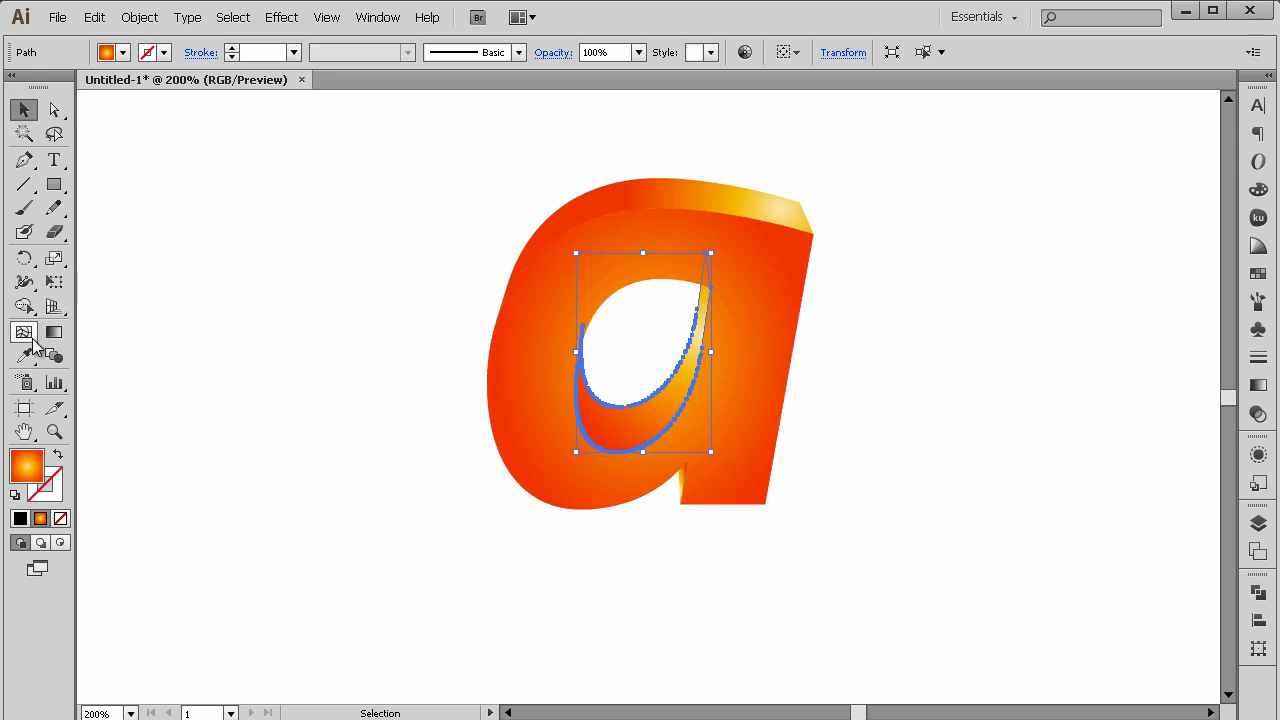
pyautogui.click(54, 334)
pyautogui.moveTo(700, 334)
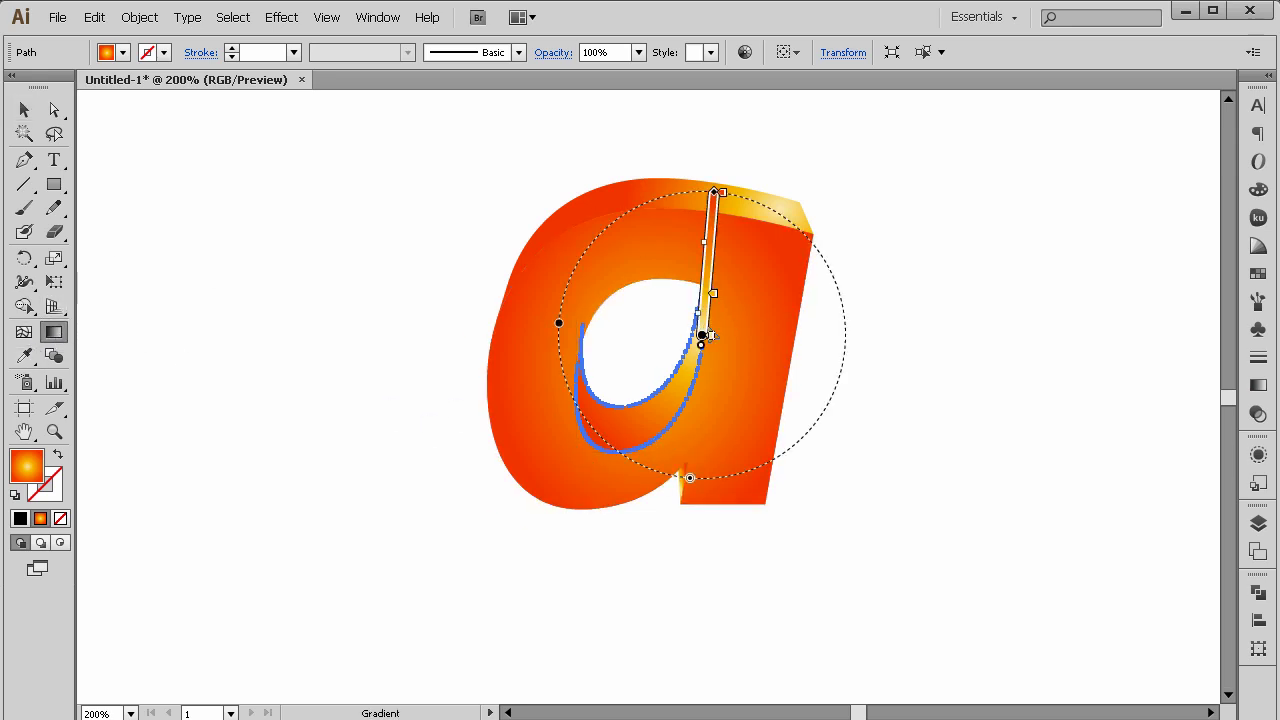
pyautogui.moveTo(703, 310); pyautogui.dragTo(702, 325)
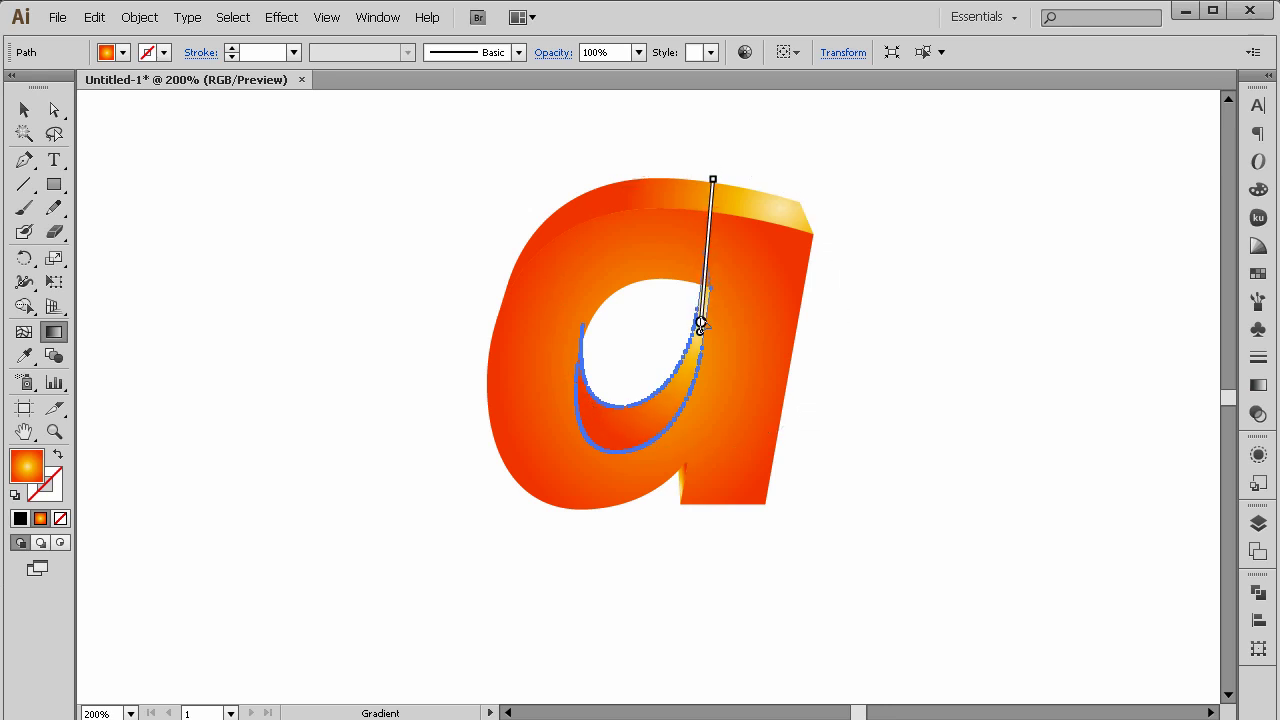
pyautogui.click(24, 109)
pyautogui.click(296, 340)
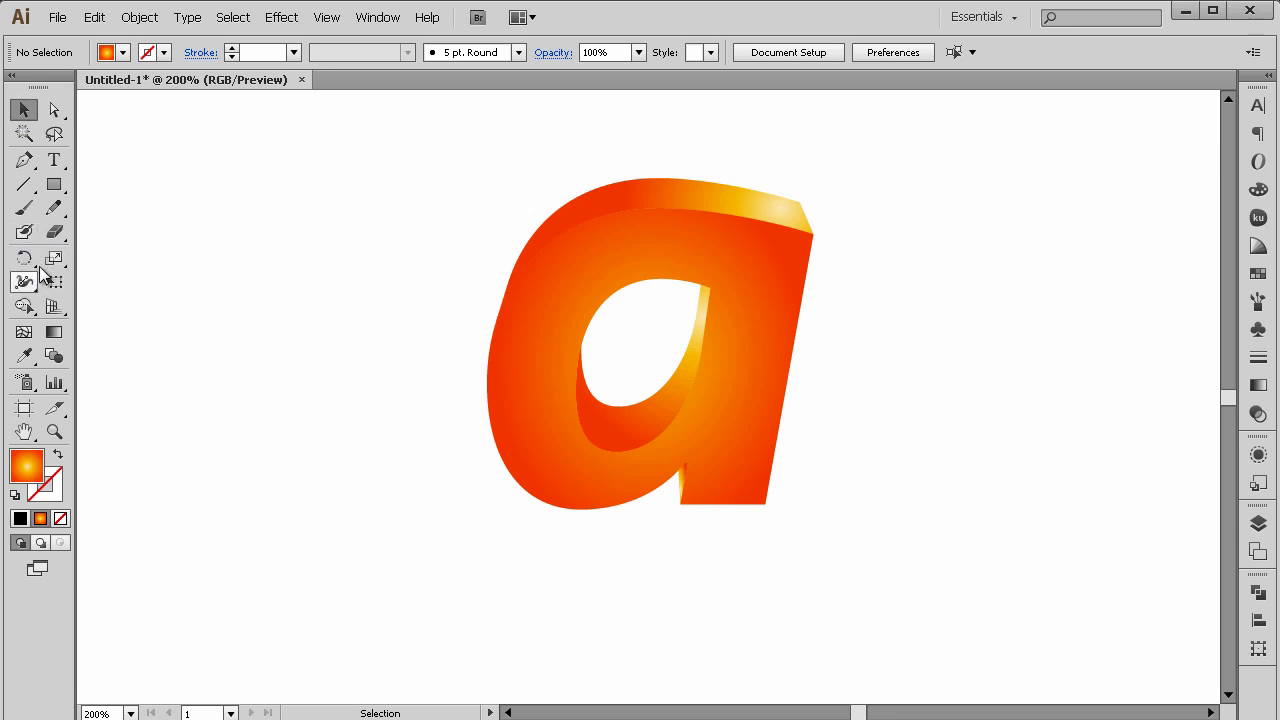
# Draw a closed Pen shape over the letter's upper right part, with an S-curved edge crossing the letter diagonally.
pyautogui.click(28, 163)
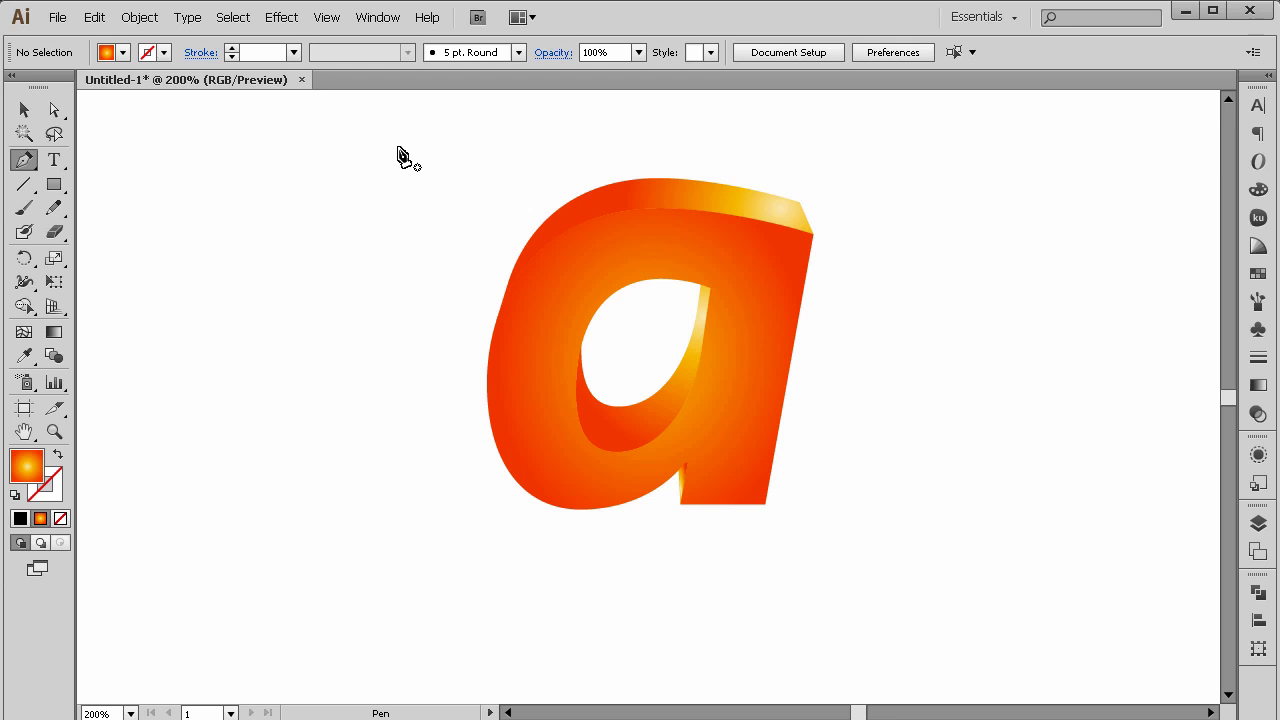
pyautogui.moveTo(658, 352); pyautogui.dragTo(731, 557)
pyautogui.moveTo(916, 492); pyautogui.dragTo(991, 468)
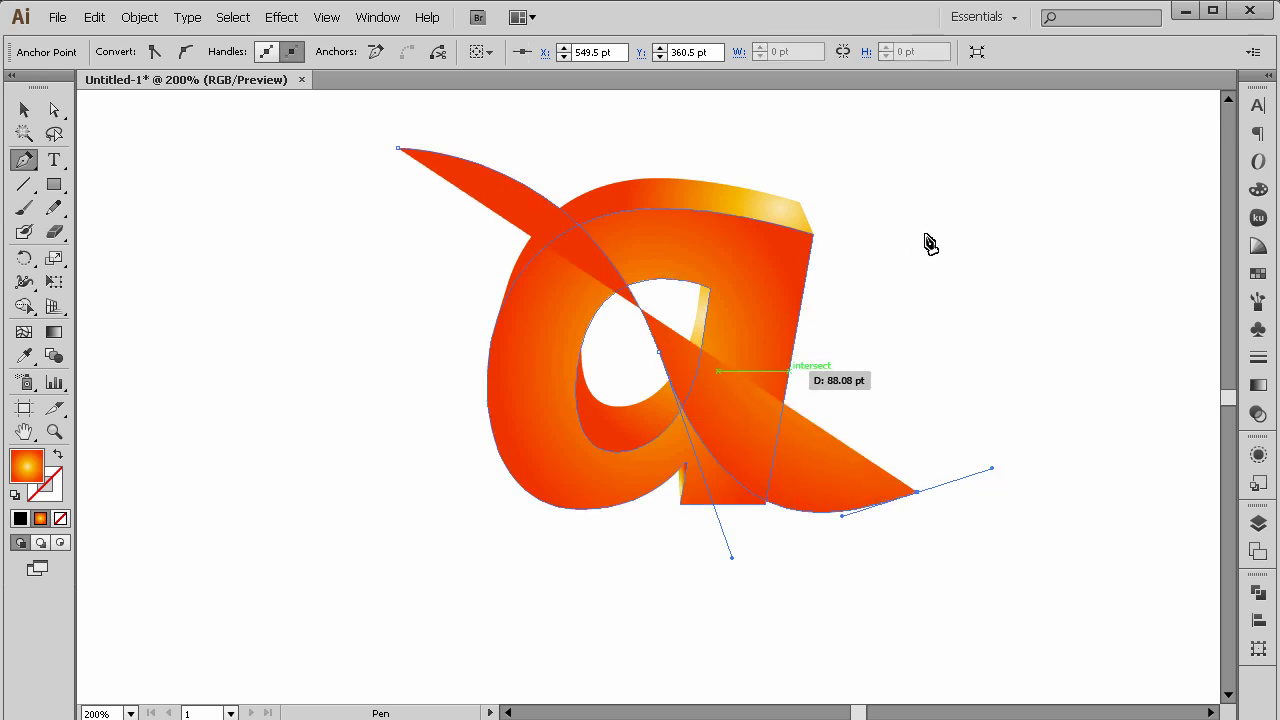
pyautogui.click(932, 134)
pyautogui.click(658, 124)
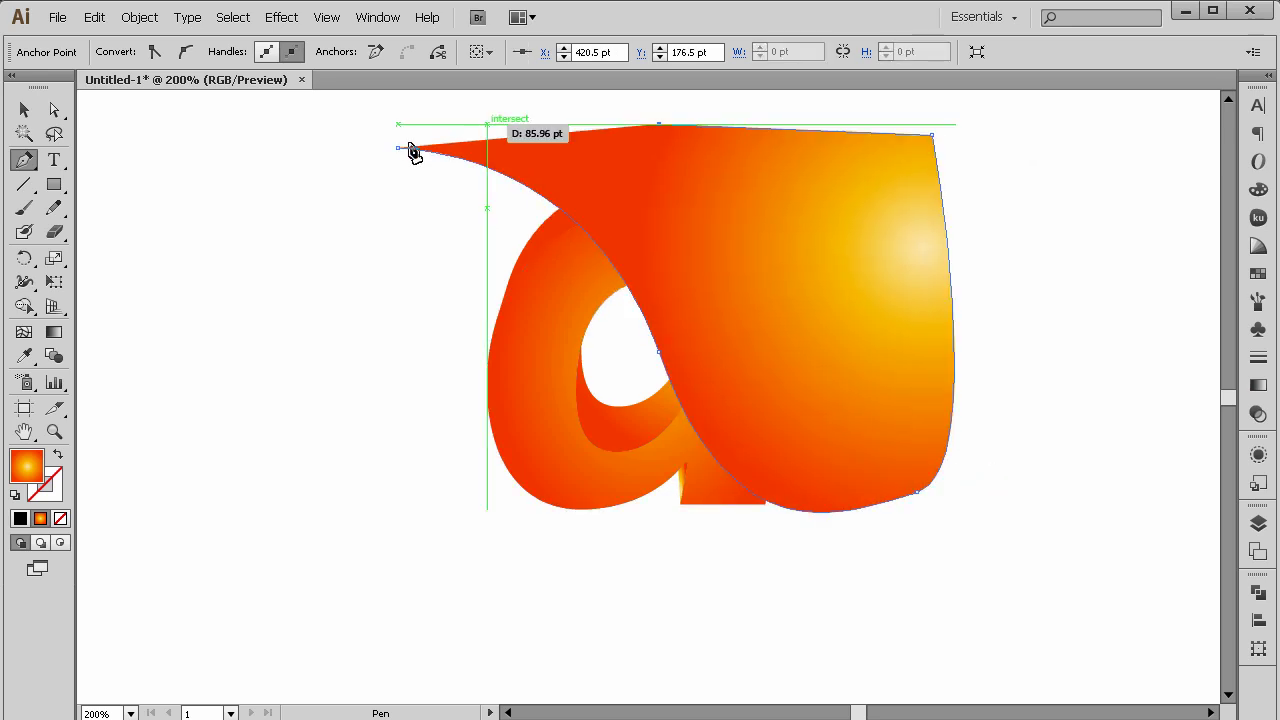
pyautogui.click(399, 149)
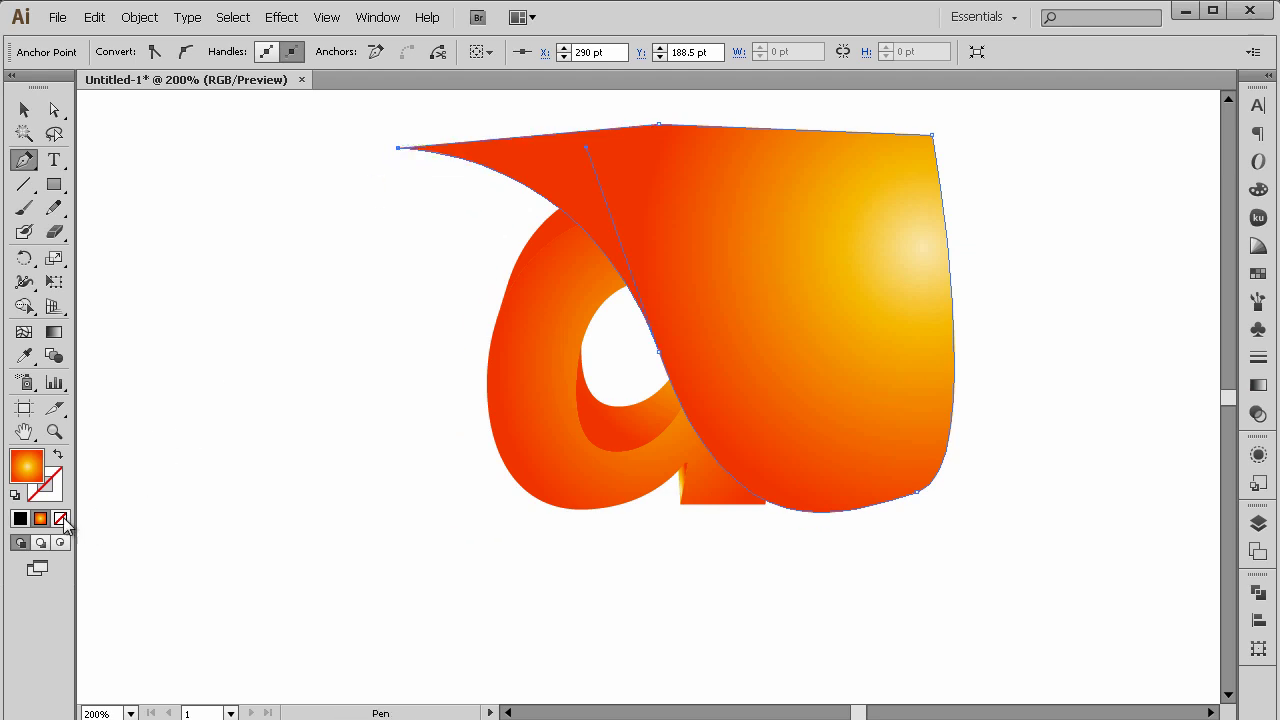
# Fill the overlay shape with the radial gradient, removing the cream start stop and moving the yellow-orange stop to 0%.
pyautogui.click(20, 518)
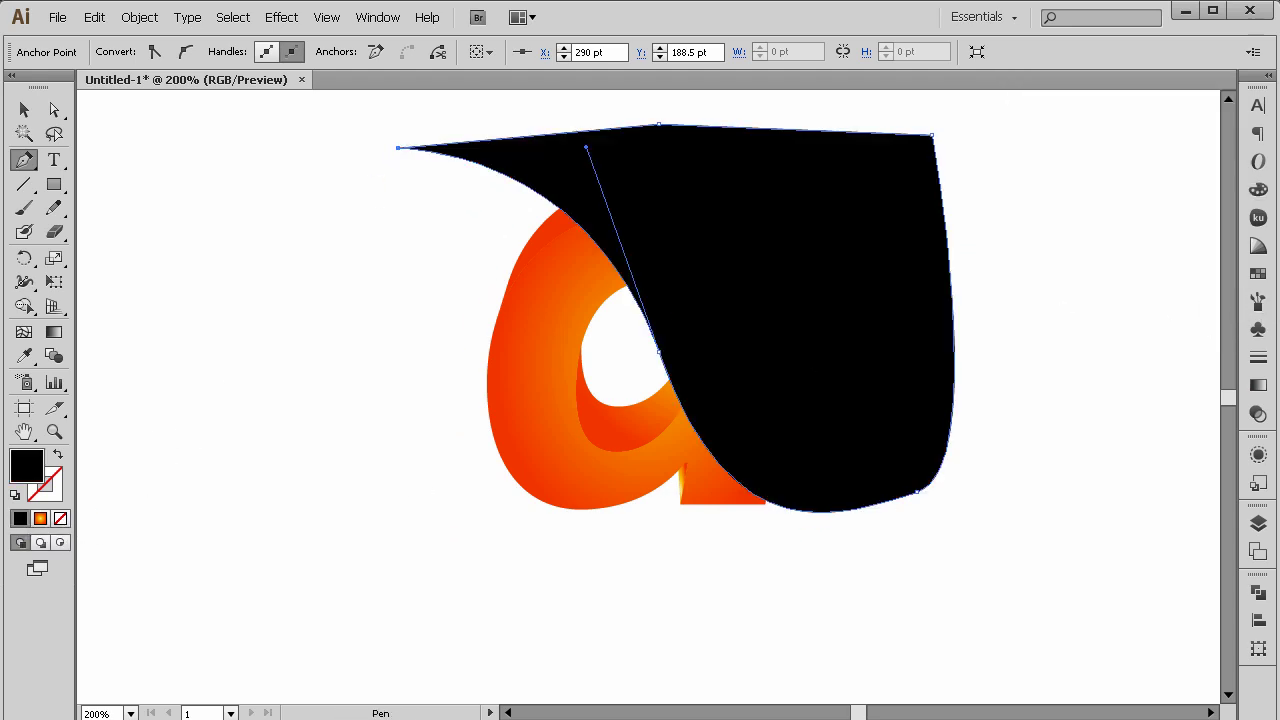
pyautogui.click(1258, 385)
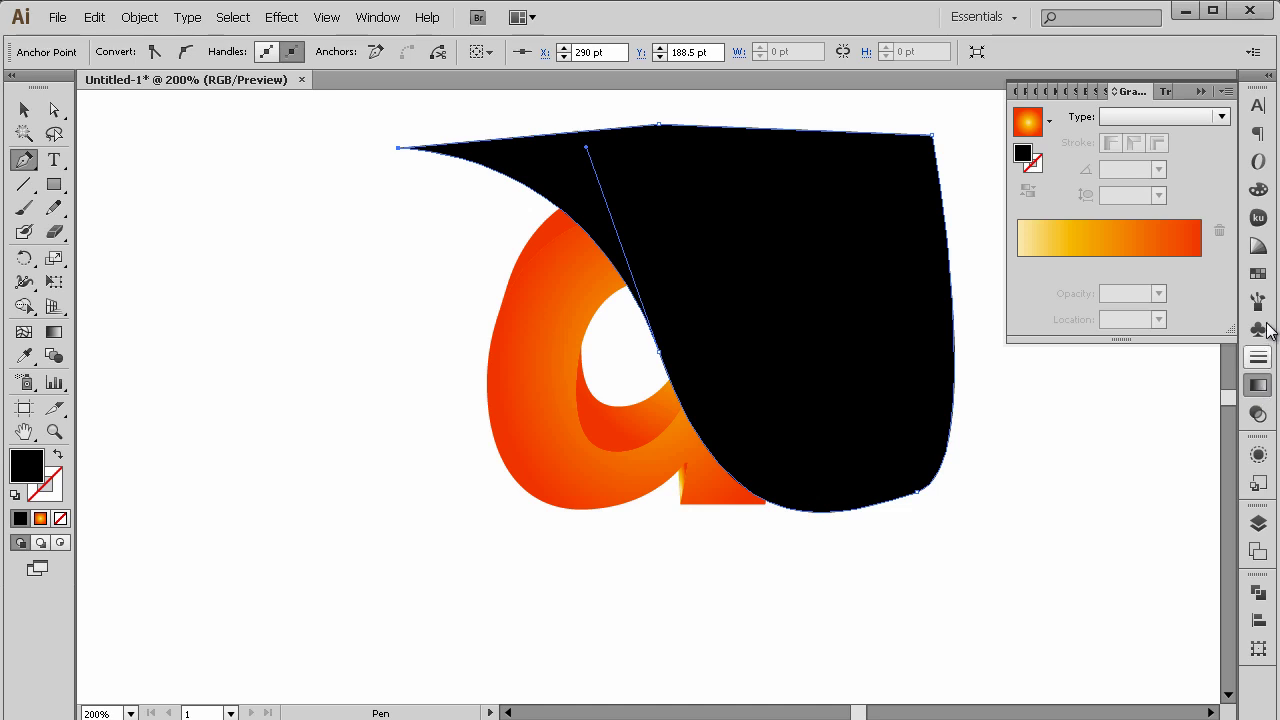
pyautogui.click(1184, 255)
pyautogui.click(1021, 268)
pyautogui.moveTo(1019, 266); pyautogui.dragTo(1086, 314)
pyautogui.moveTo(1071, 266); pyautogui.dragTo(1018, 266)
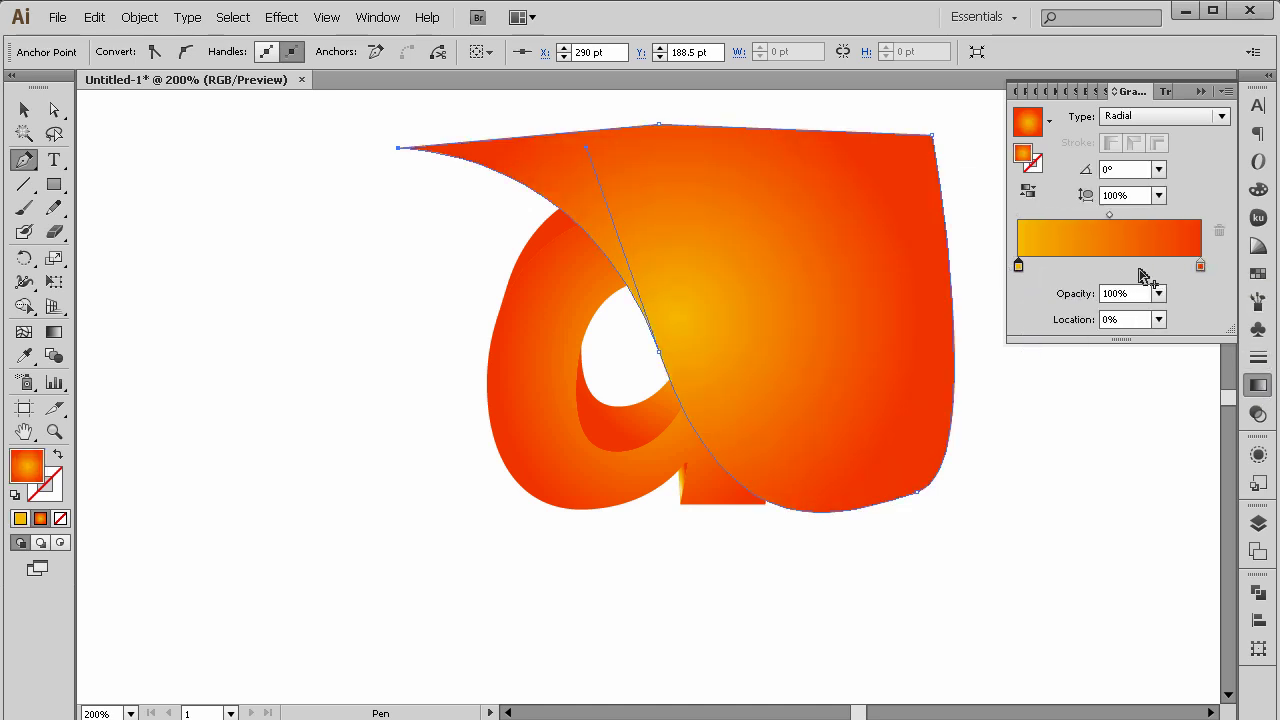
# Recolour both stops of the overlay shape's radial gradient white.
pyautogui.doubleClick(1201, 266)
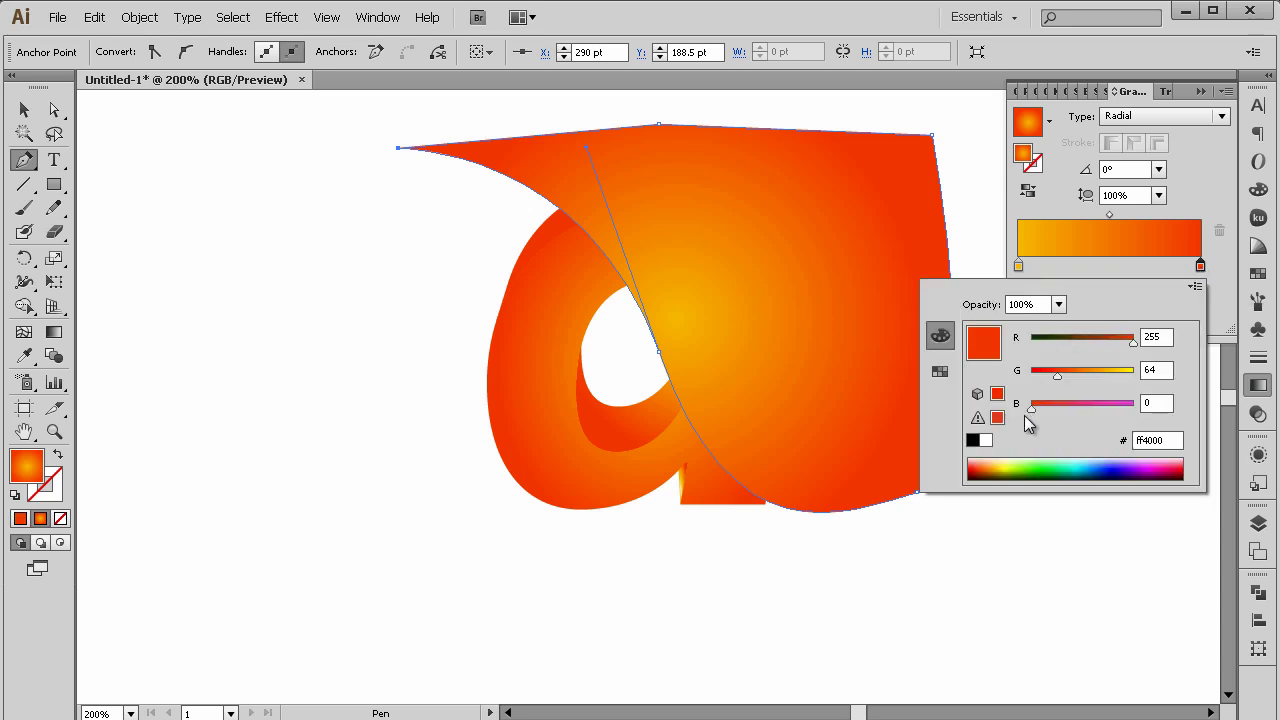
pyautogui.click(986, 441)
pyautogui.click(1019, 266)
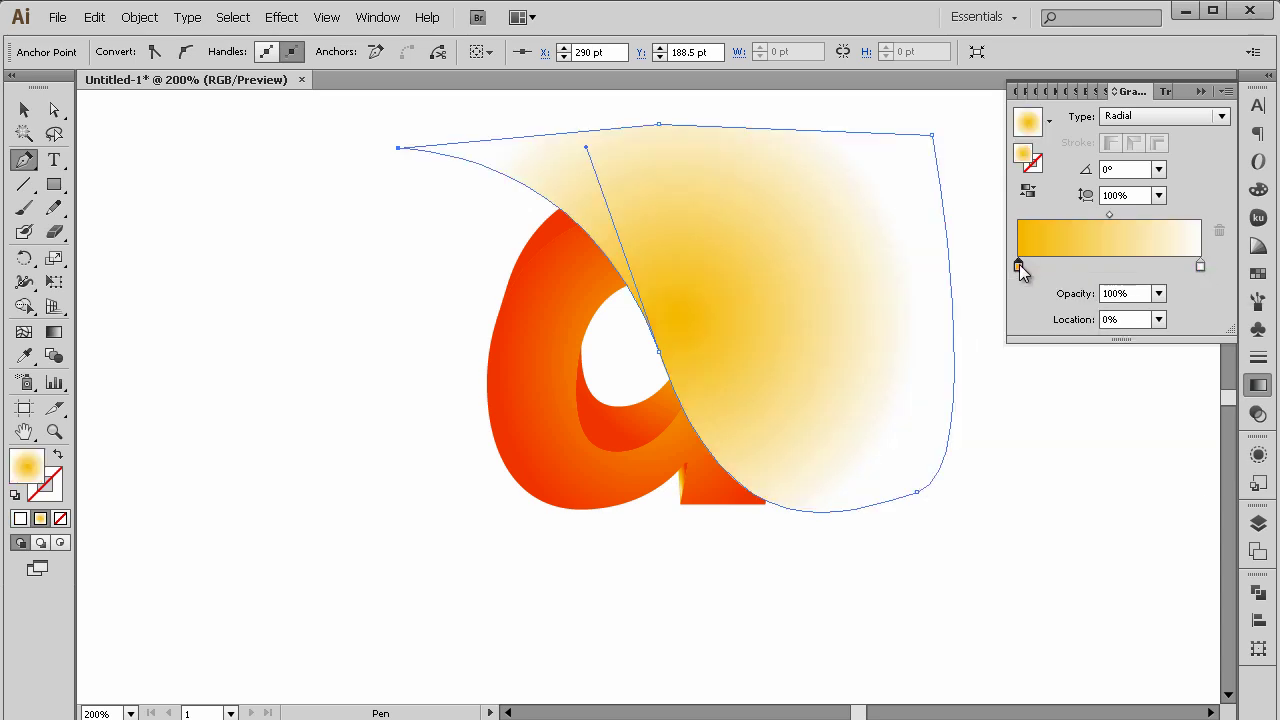
pyautogui.click(1019, 266)
pyautogui.doubleClick(1019, 266)
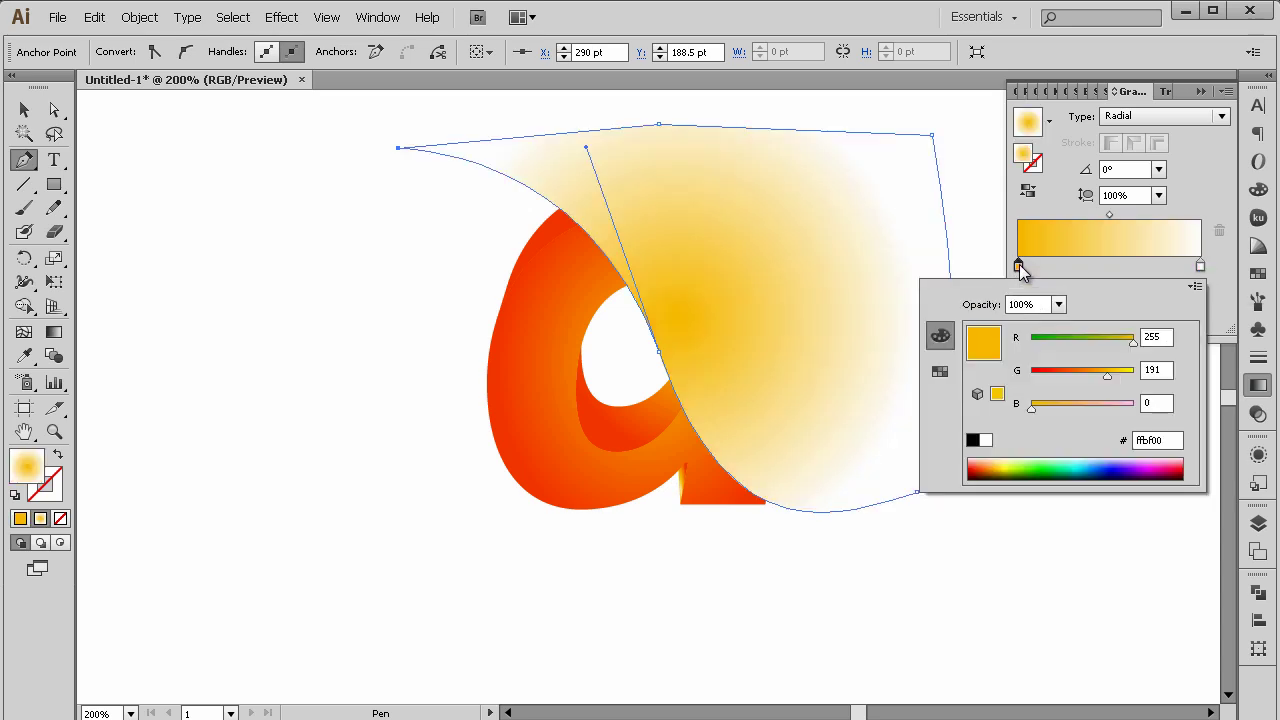
pyautogui.click(986, 441)
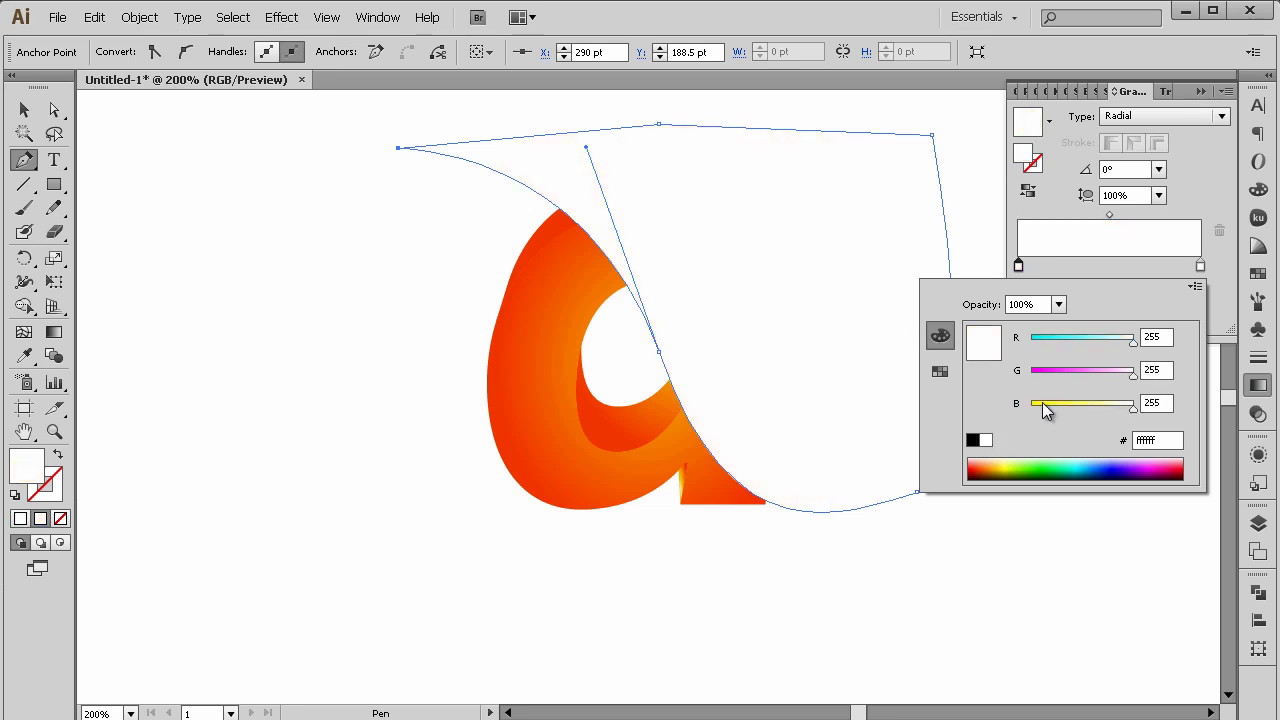
pyautogui.click(1200, 268)
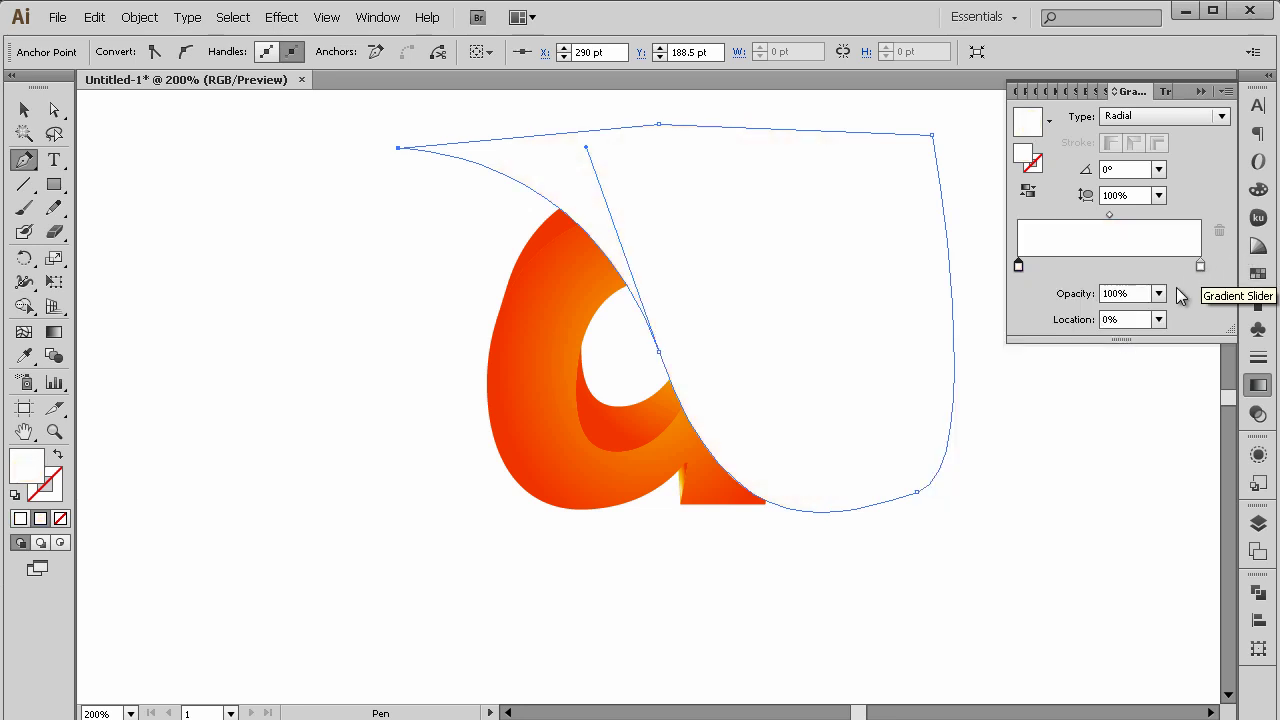
# Set the start stop's opacity to 0% and reverse the overlay's gradient.
pyautogui.click(1159, 294)
pyautogui.click(1179, 316)
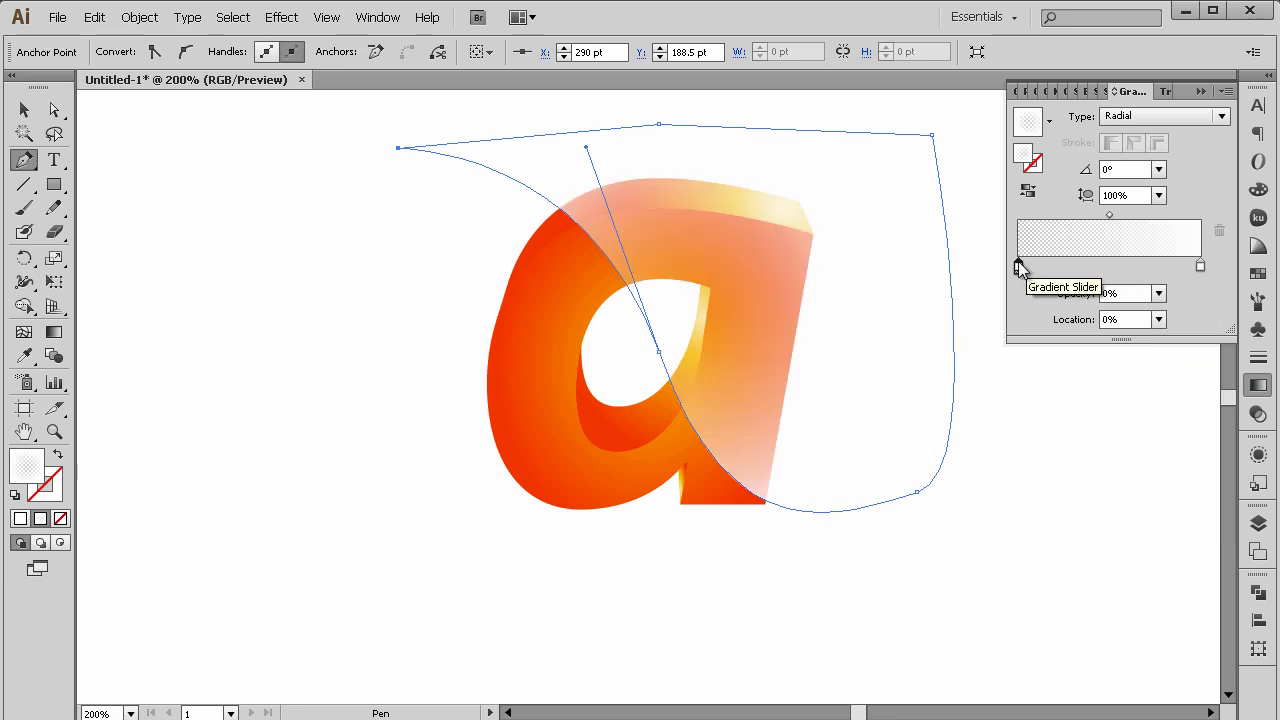
pyautogui.click(1027, 192)
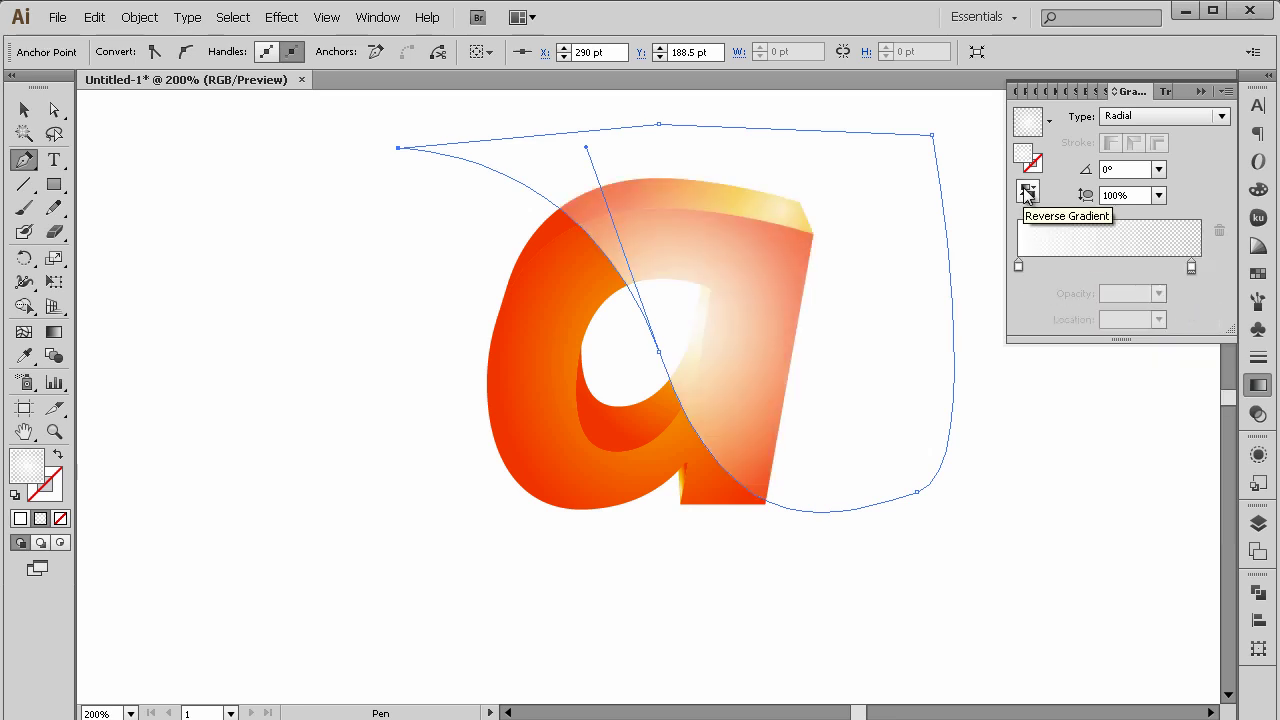
# Change the overlay's gradient to Linear, run it diagonally from the letter's lower left to its upper right, and deselect the shape.
pyautogui.click(1158, 118)
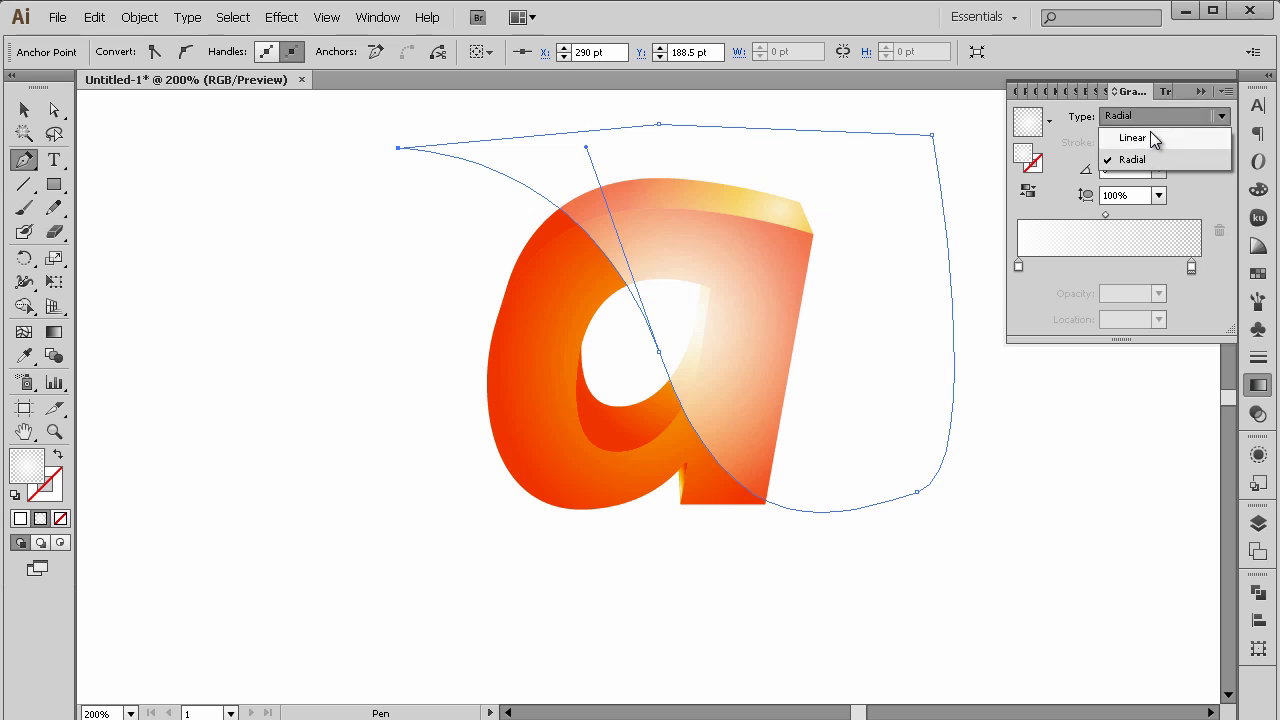
pyautogui.click(1133, 138)
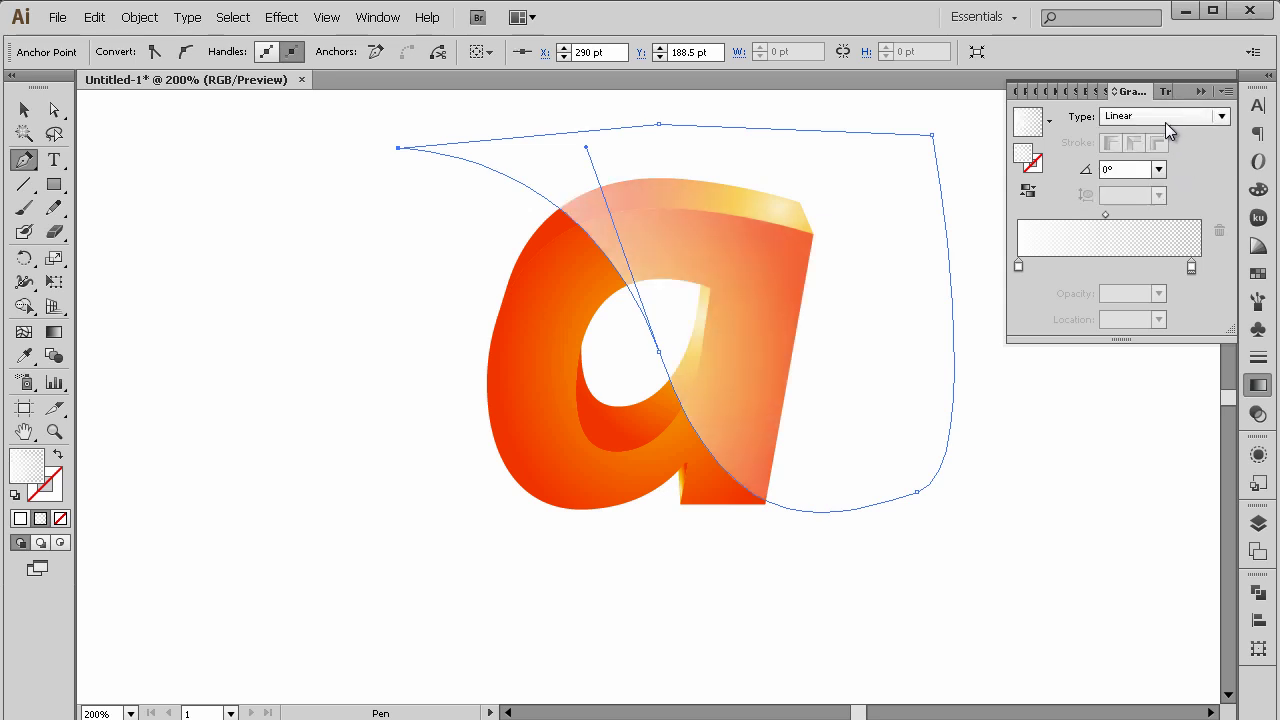
pyautogui.click(54, 332)
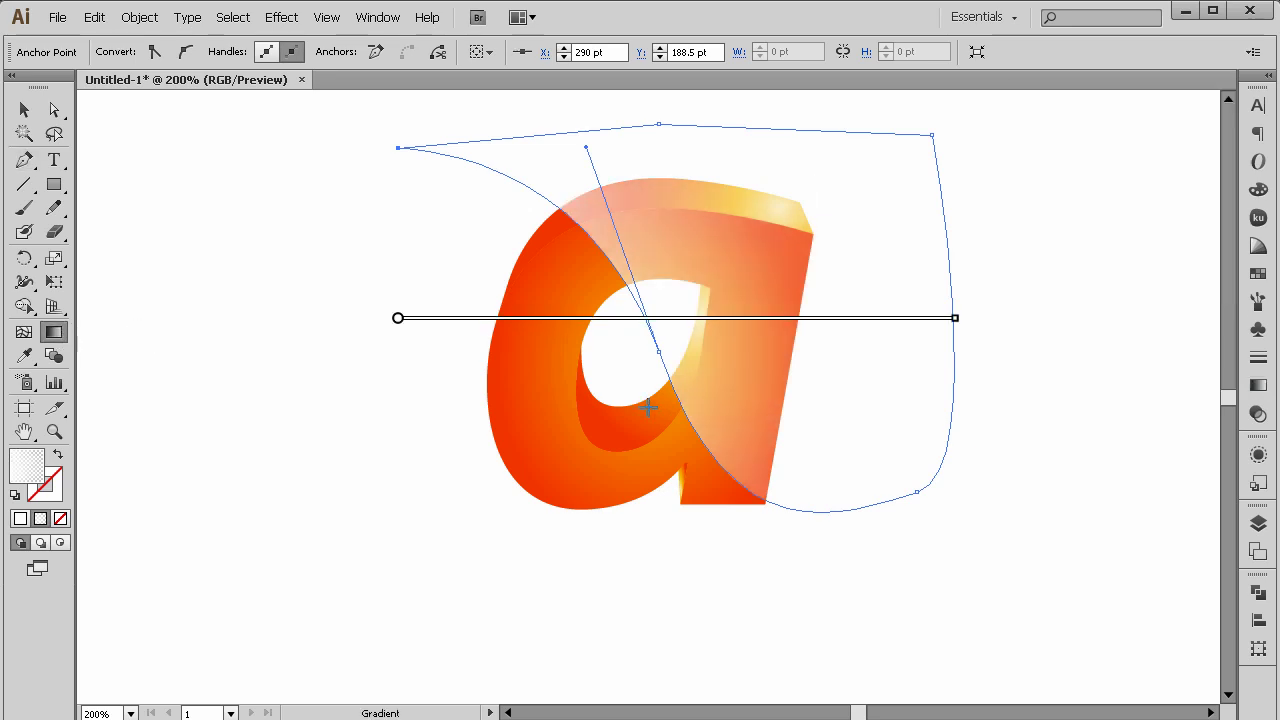
pyautogui.moveTo(519, 409); pyautogui.dragTo(766, 250)
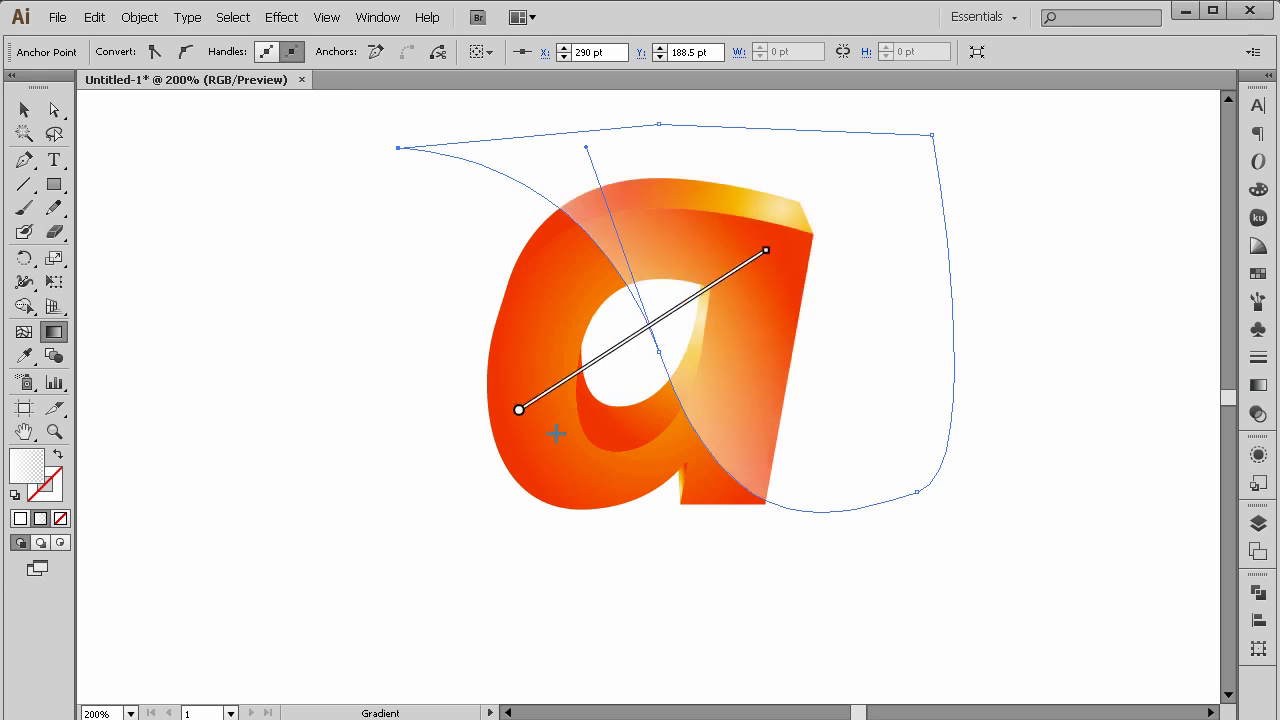
pyautogui.moveTo(576, 440); pyautogui.dragTo(810, 271)
pyautogui.moveTo(519, 413)
pyautogui.mouseDown()
pyautogui.moveTo(829, 251)
pyautogui.moveTo(789, 230)
pyautogui.mouseUp()
pyautogui.moveTo(477, 463); pyautogui.dragTo(821, 193)
pyautogui.moveTo(576, 515)
pyautogui.mouseDown()
pyautogui.moveTo(820, 277)
pyautogui.moveTo(808, 272)
pyautogui.mouseUp()
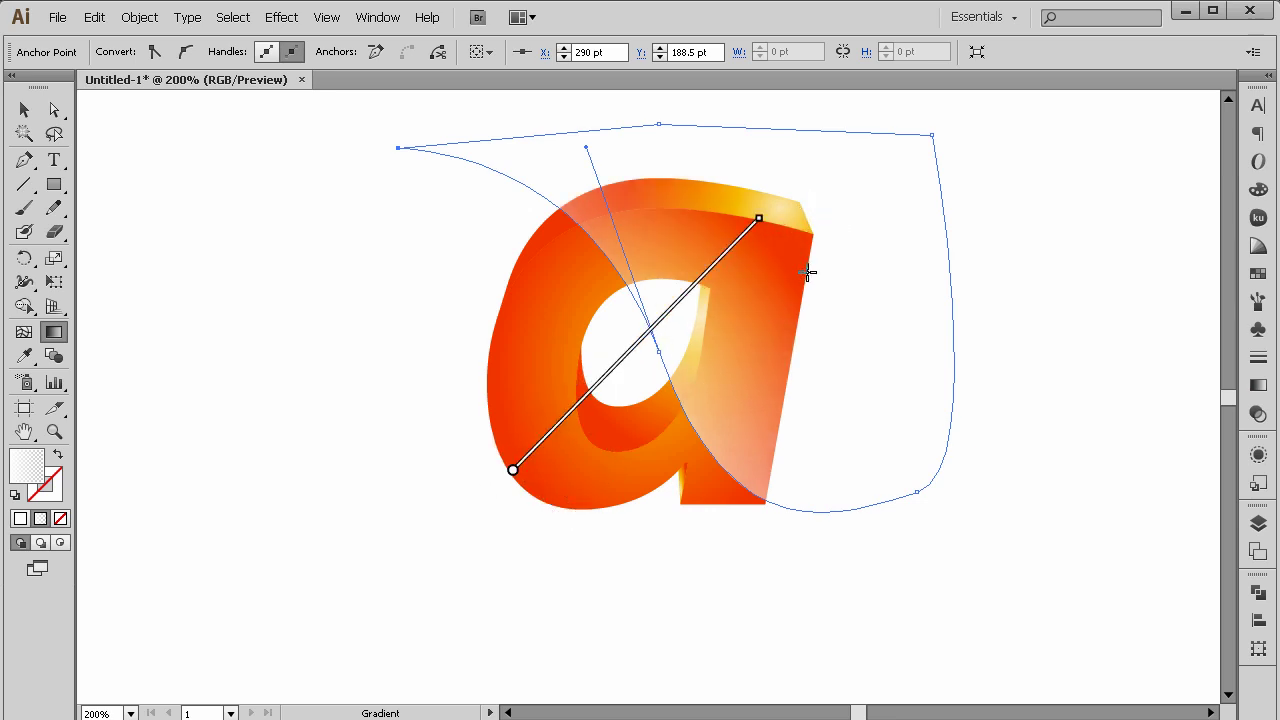
pyautogui.click(24, 110)
pyautogui.click(247, 224)
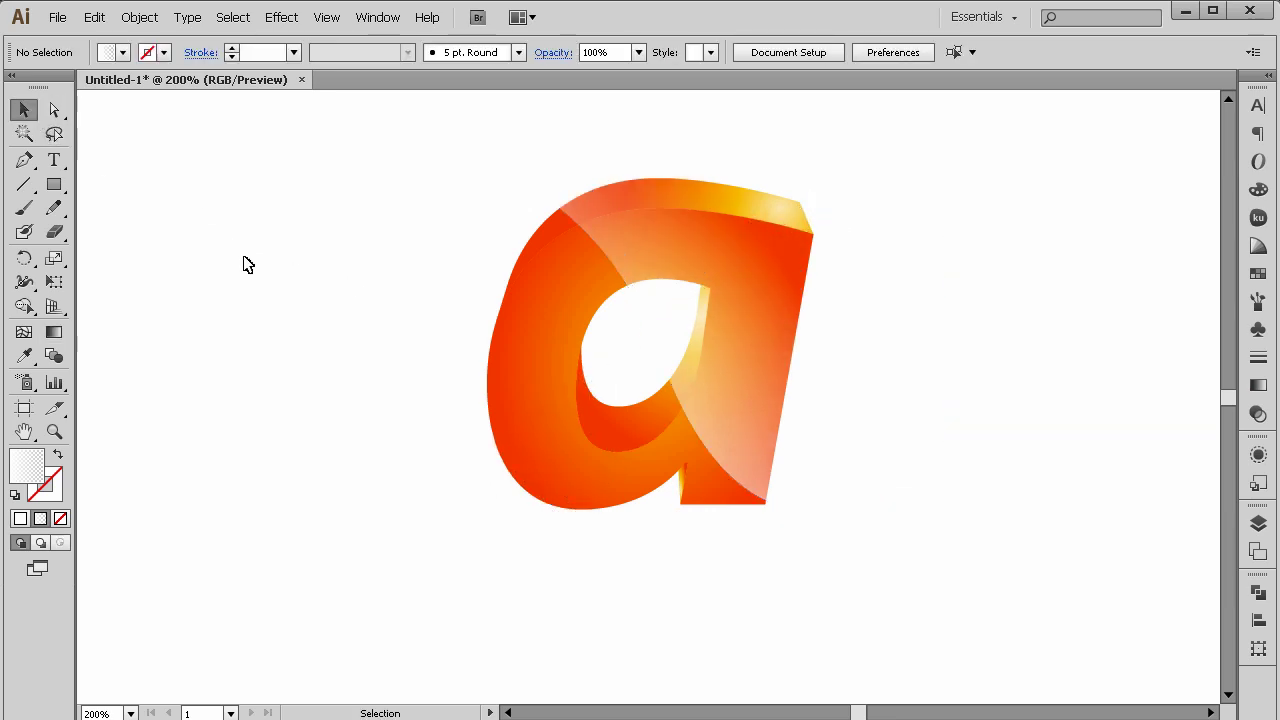
# Copy the letter's front face together with the overlay shape and paste the duplicate in place.
pyautogui.click(54, 431)
pyautogui.keyDown('alt'); pyautogui.click(789, 431); pyautogui.keyUp('alt')
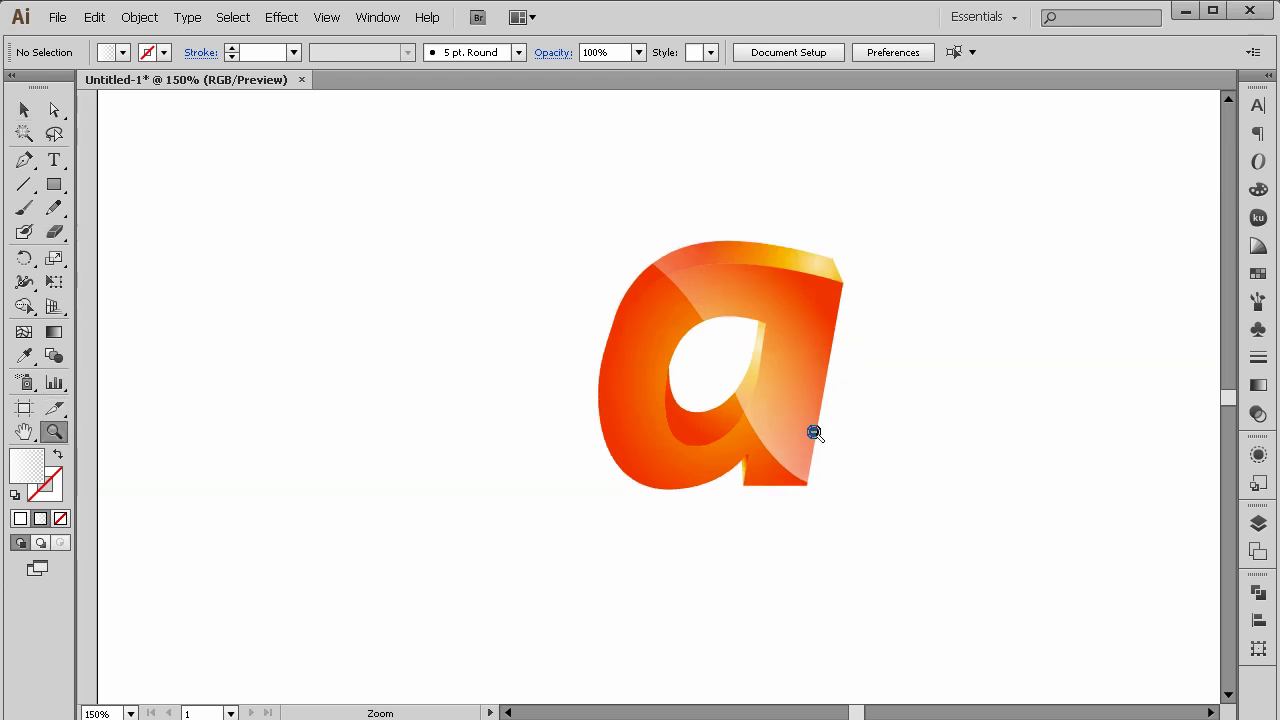
pyautogui.click(24, 110)
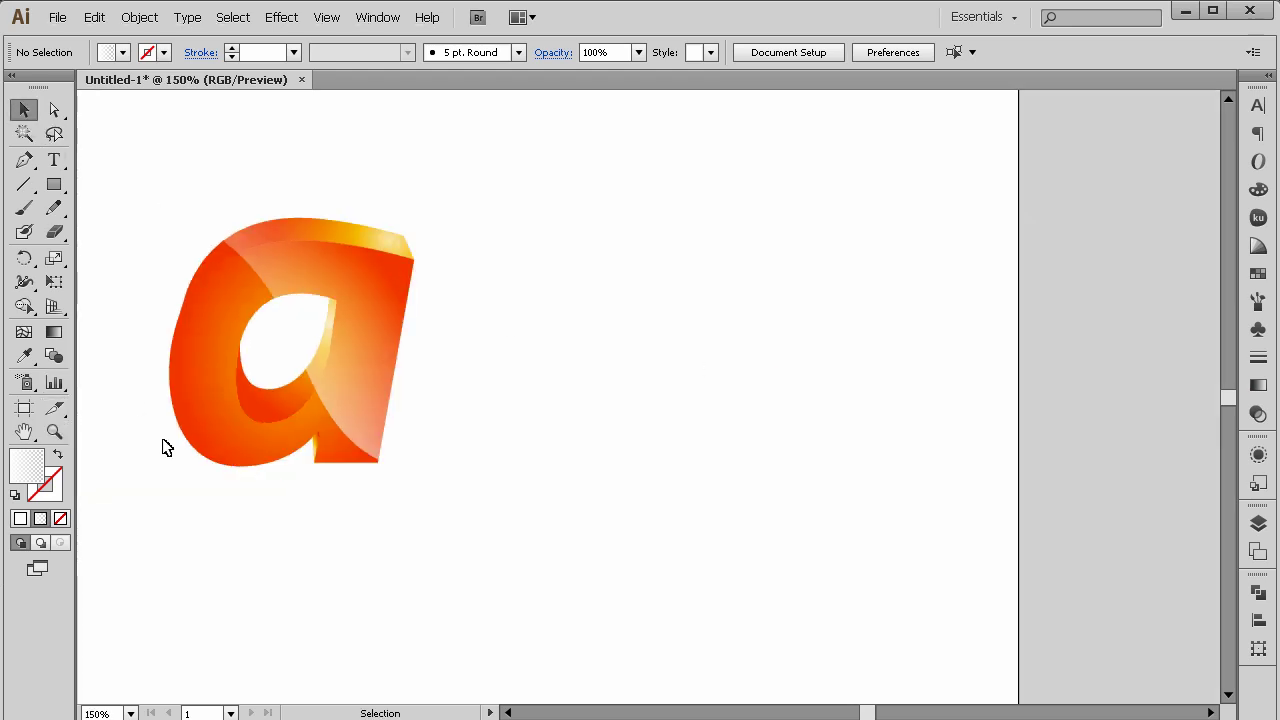
pyautogui.click(187, 406)
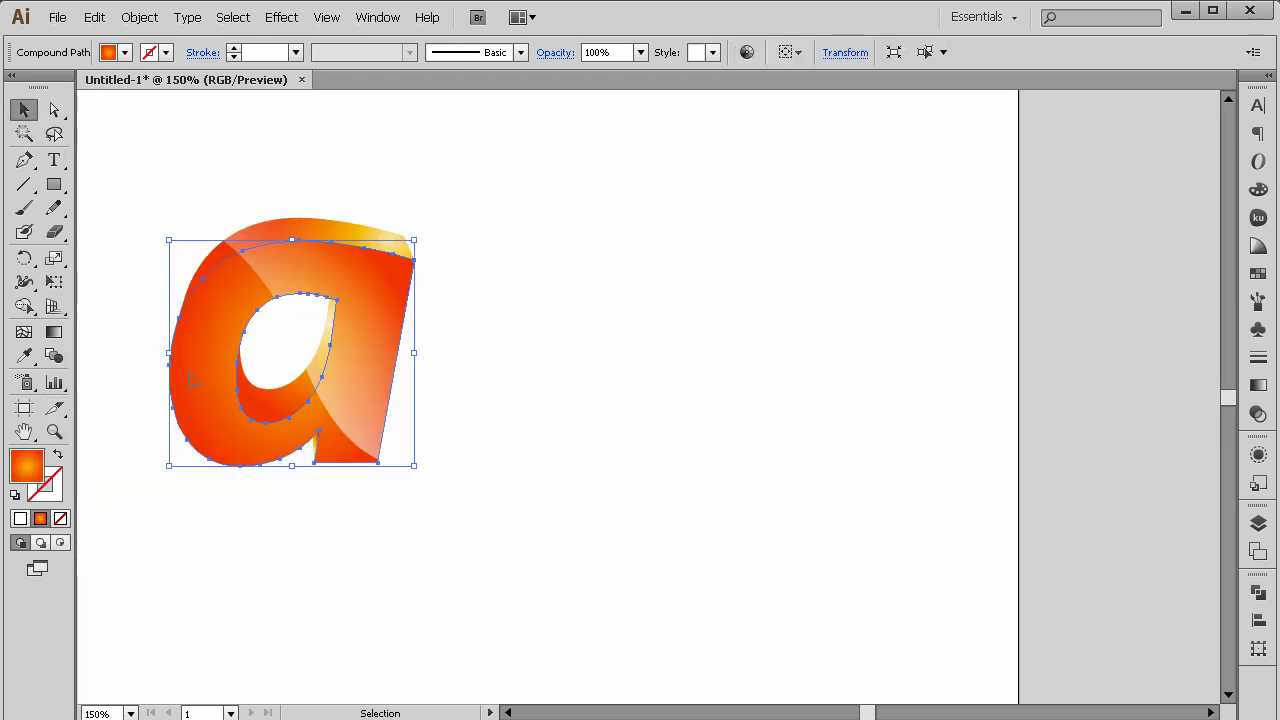
pyautogui.keyDown('shift'); pyautogui.click(380, 293); pyautogui.keyUp('shift')
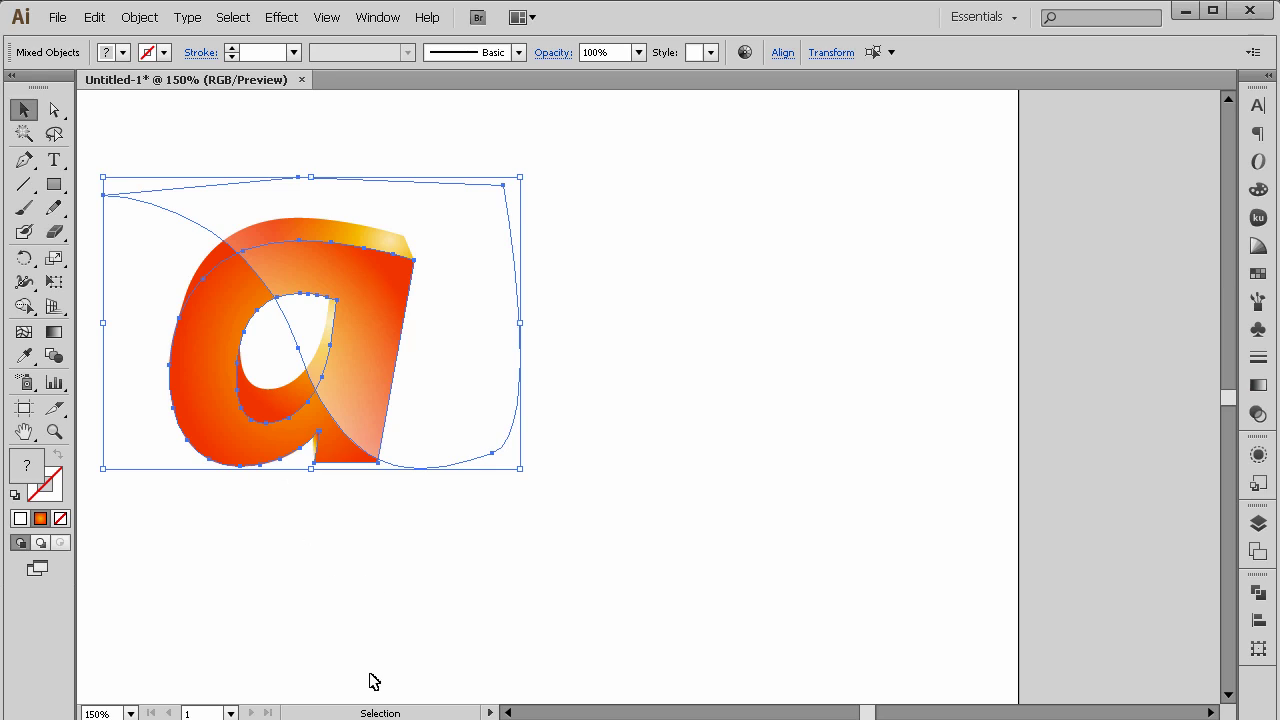
pyautogui.hscroll(-2, 431, 560)
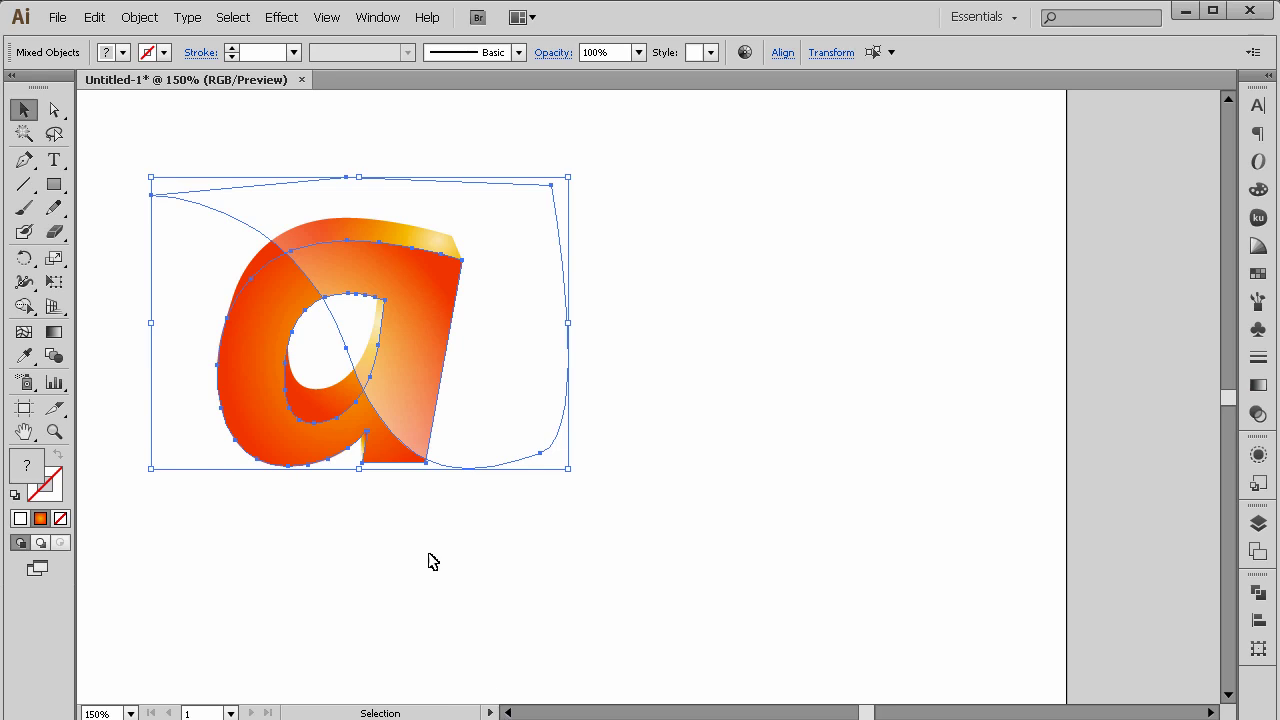
pyautogui.click(104, 22)
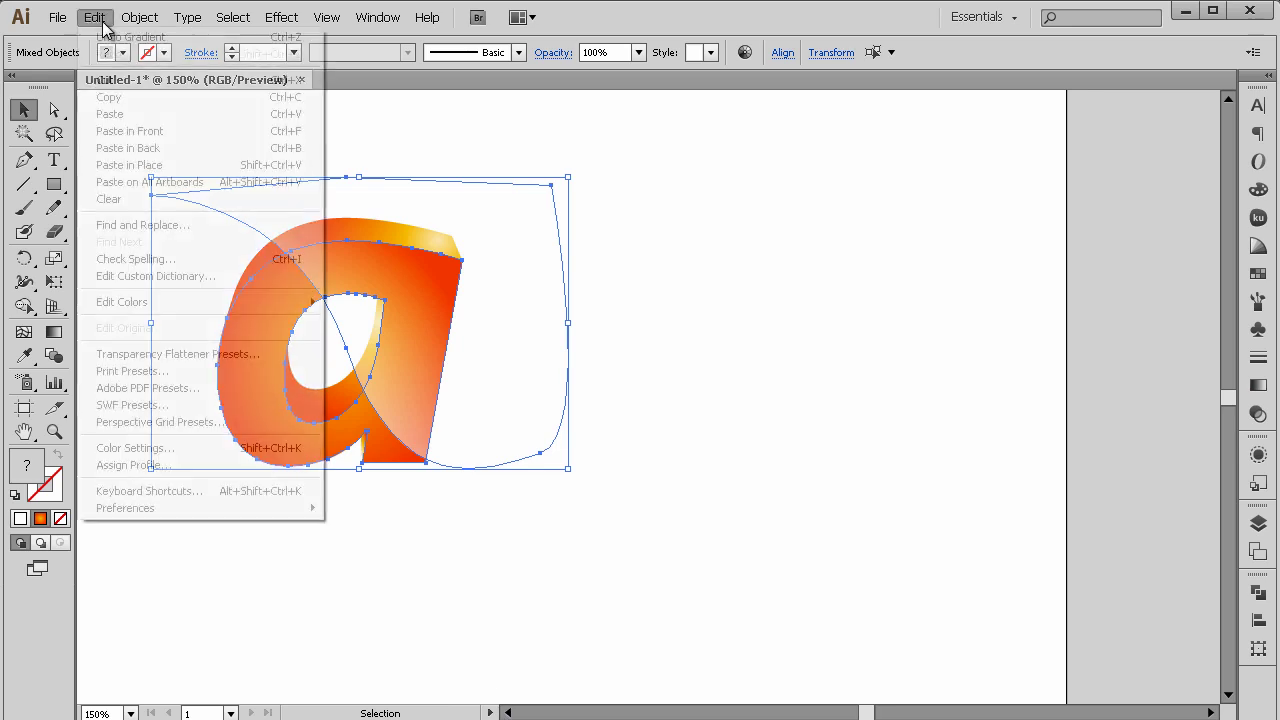
pyautogui.click(125, 99)
pyautogui.click(94, 17)
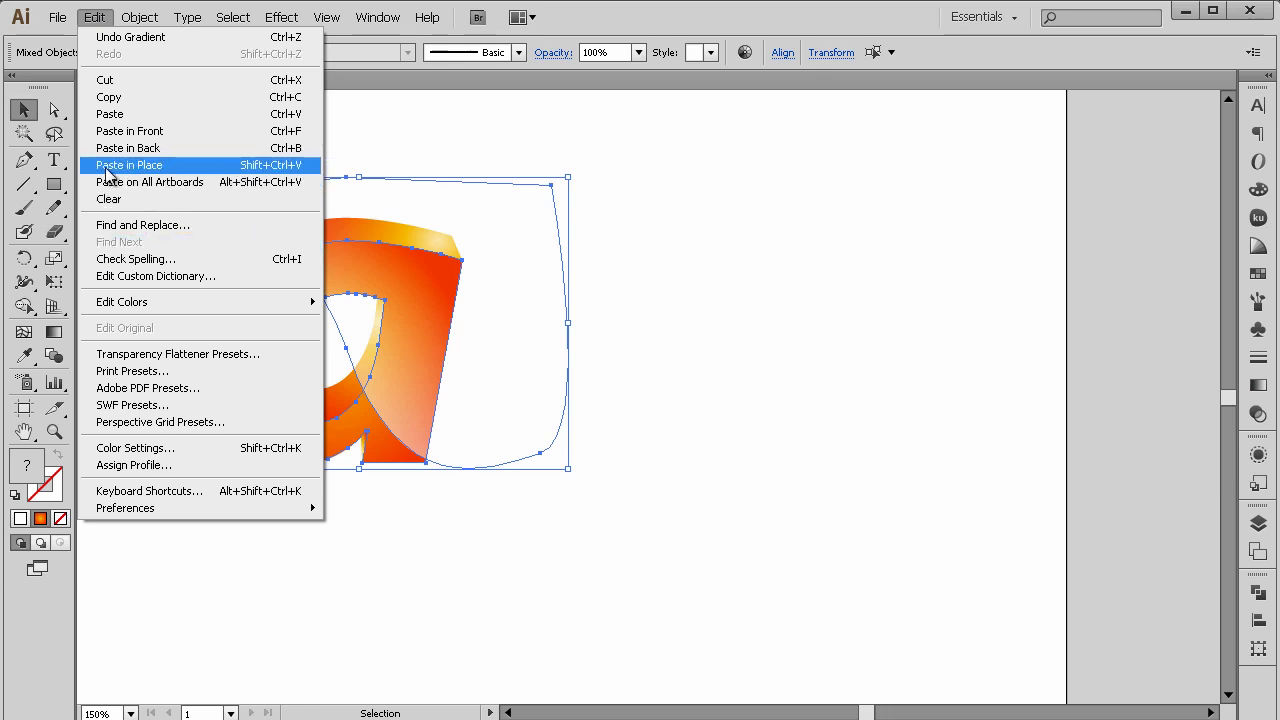
pyautogui.click(645, 31)
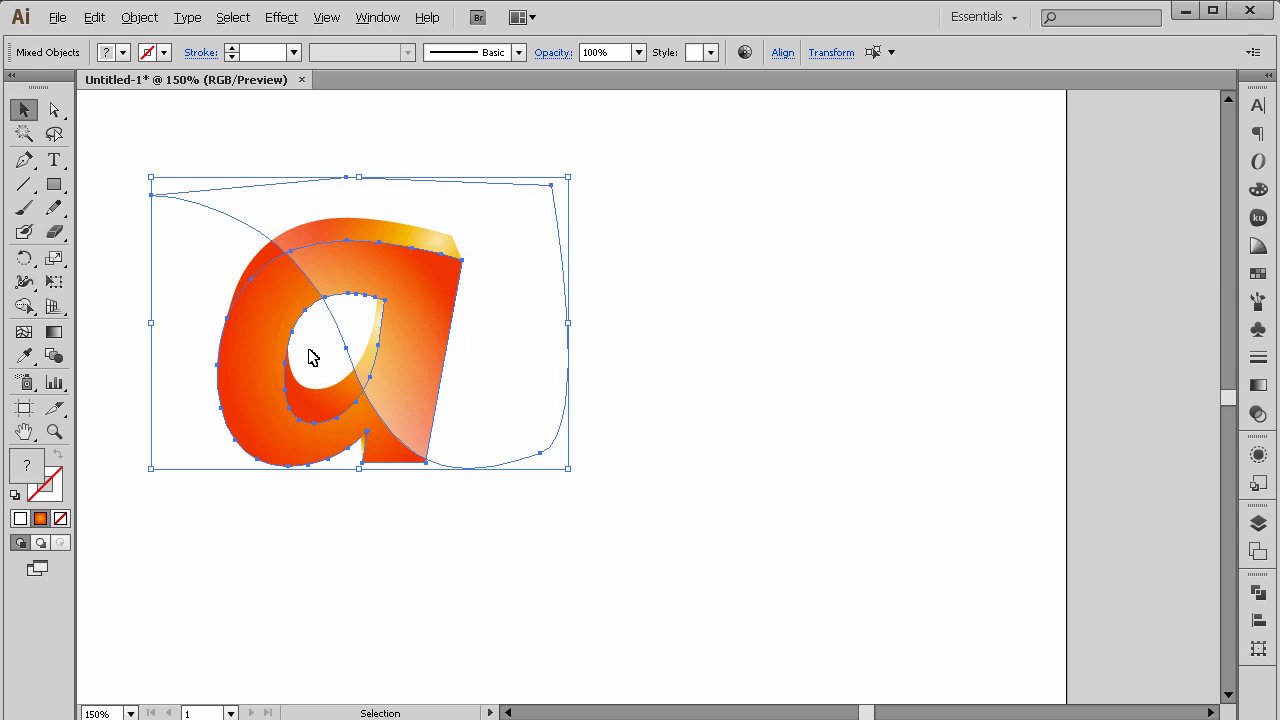
# Shift the duplicated front face and overlay horizontally to the right of the original and delete them.
pyautogui.press('Right')
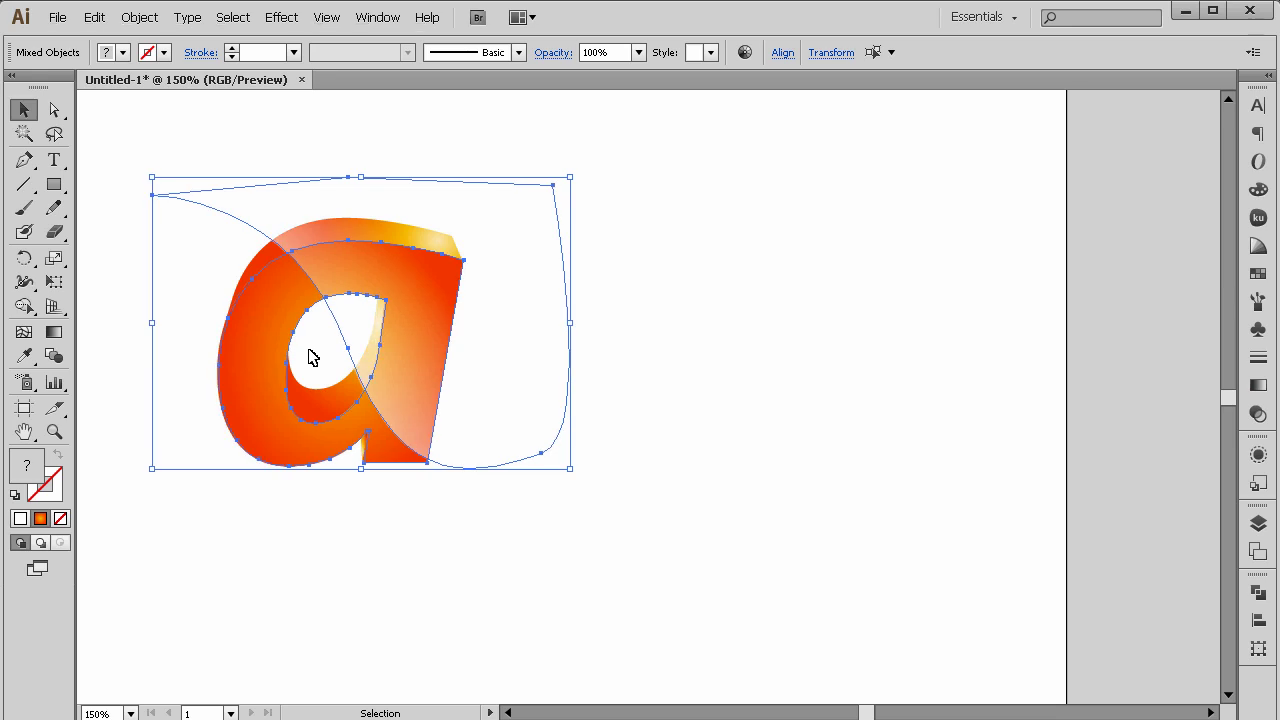
pyautogui.press('shift')
pyautogui.hotkey('shift', 'Right')
pyautogui.hotkey('shift', 'Right')
pyautogui.hotkey('shift', 'Right')
pyautogui.hotkey('shift', 'Right')
pyautogui.hotkey('shift', 'Right')
pyautogui.hotkey('shift', 'Right')
pyautogui.hotkey('shift', 'Right')
pyautogui.hotkey('shift', 'Right')
pyautogui.hotkey('shift', 'Right')
pyautogui.hotkey('shift', 'Right')
pyautogui.hotkey('shift', 'Right')
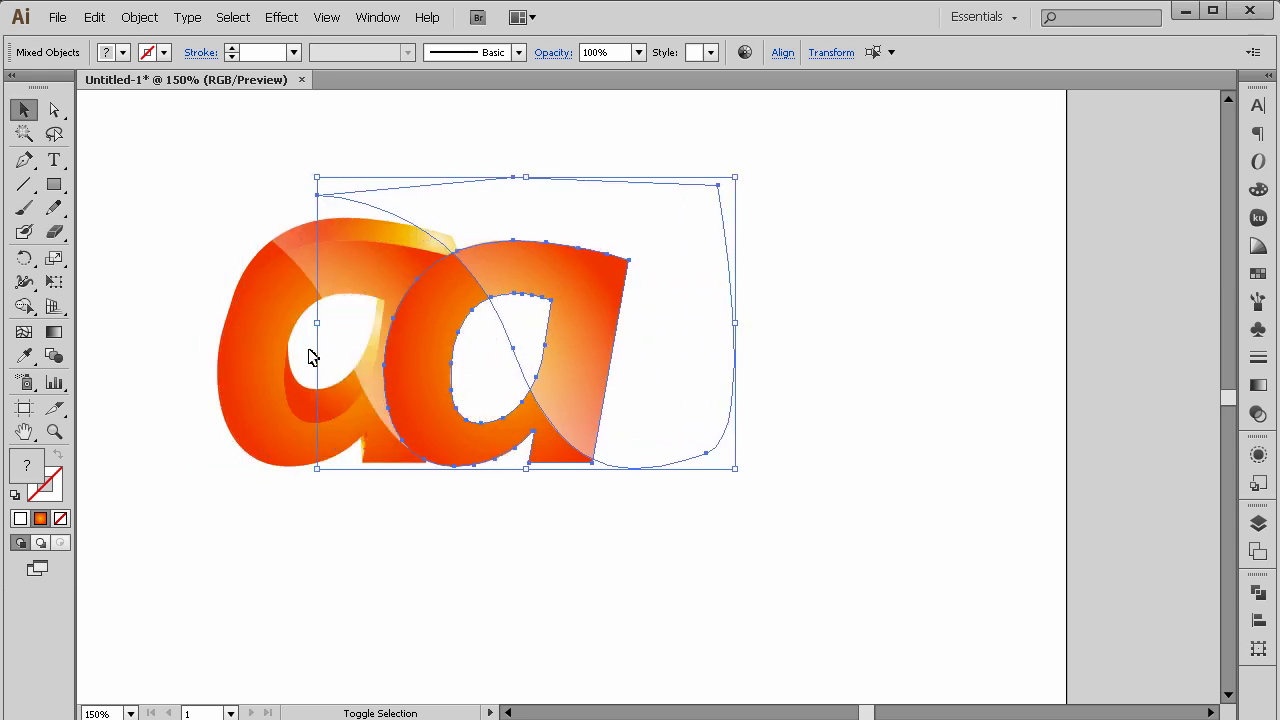
pyautogui.press('Delete')
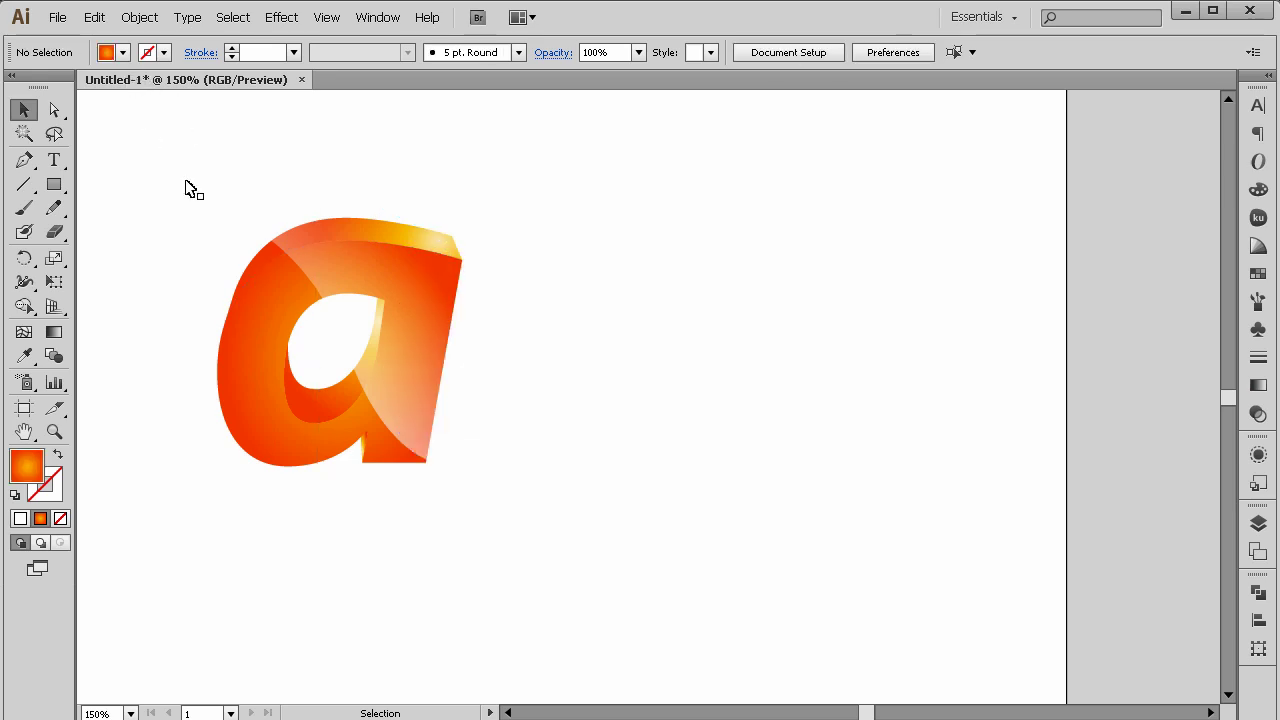
# Copy the overlay, the front face and the inner side pieces together and paste a duplicate beside the letter.
pyautogui.moveTo(631, 200); pyautogui.dragTo(304, 571)
pyautogui.click(308, 571)
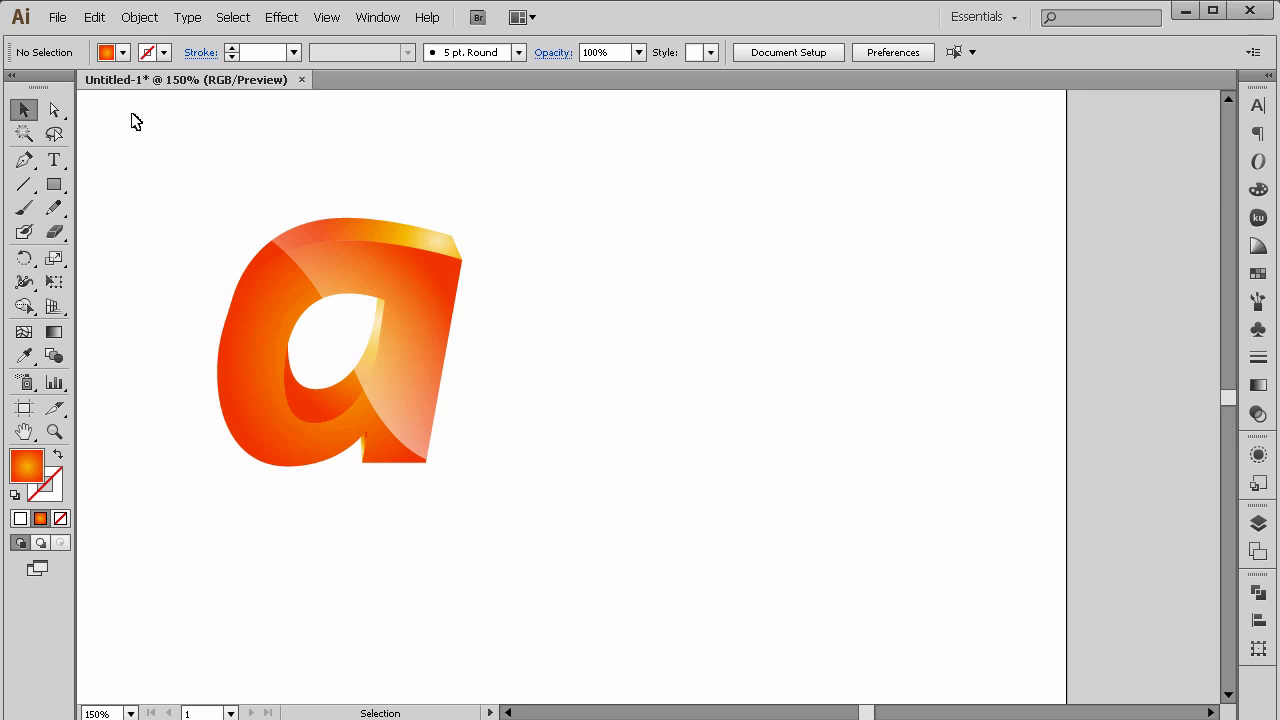
pyautogui.moveTo(133, 148); pyautogui.dragTo(463, 456)
pyautogui.click(563, 531)
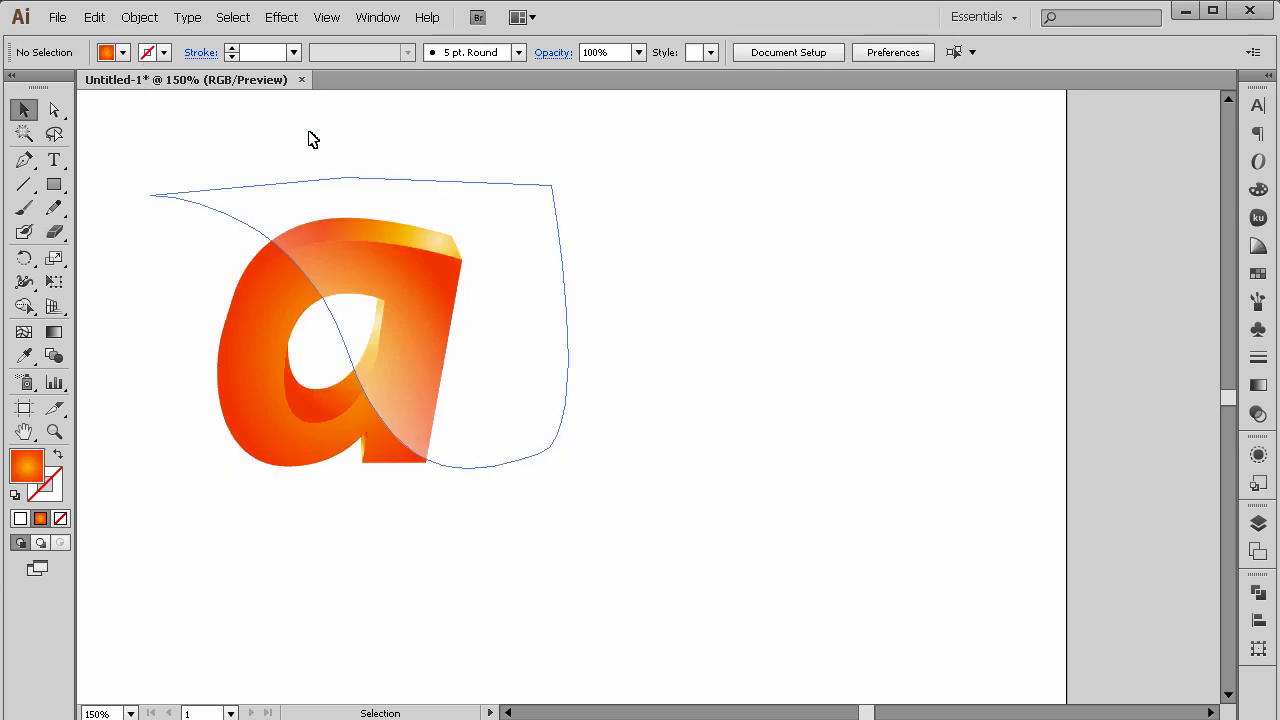
pyautogui.moveTo(140, 343); pyautogui.dragTo(544, 586)
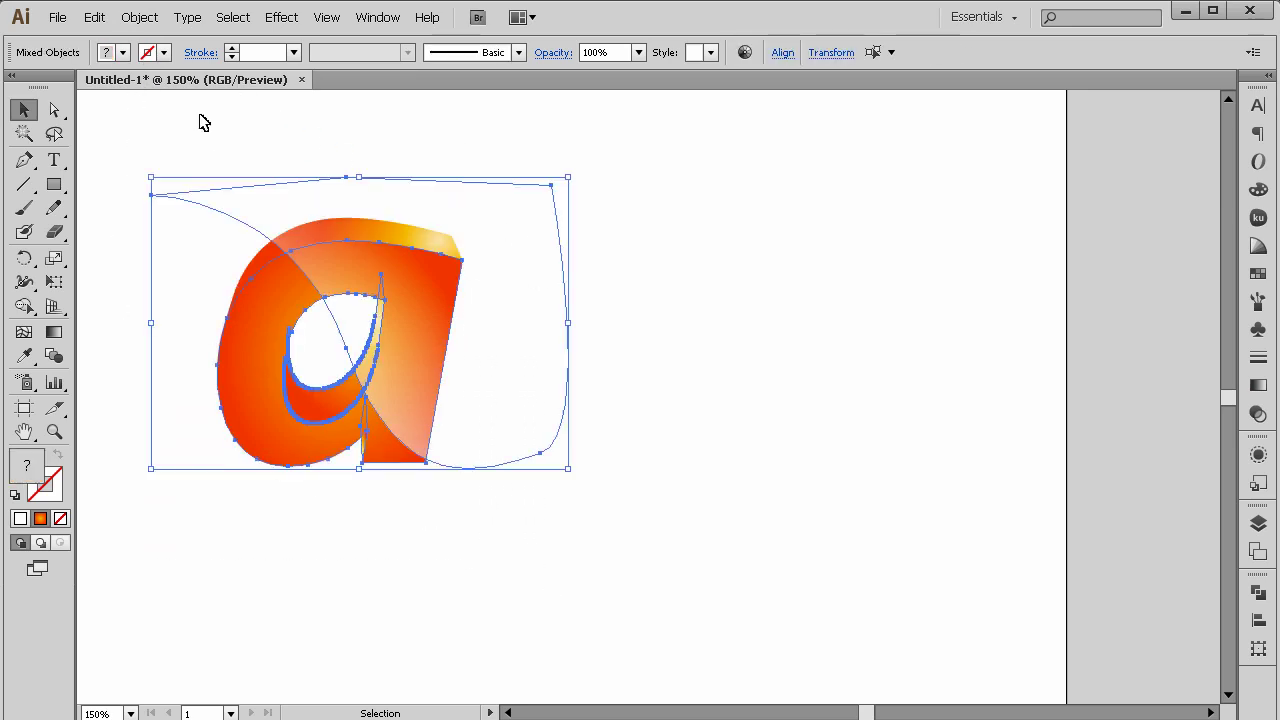
pyautogui.click(94, 18)
pyautogui.click(110, 97)
pyautogui.click(94, 18)
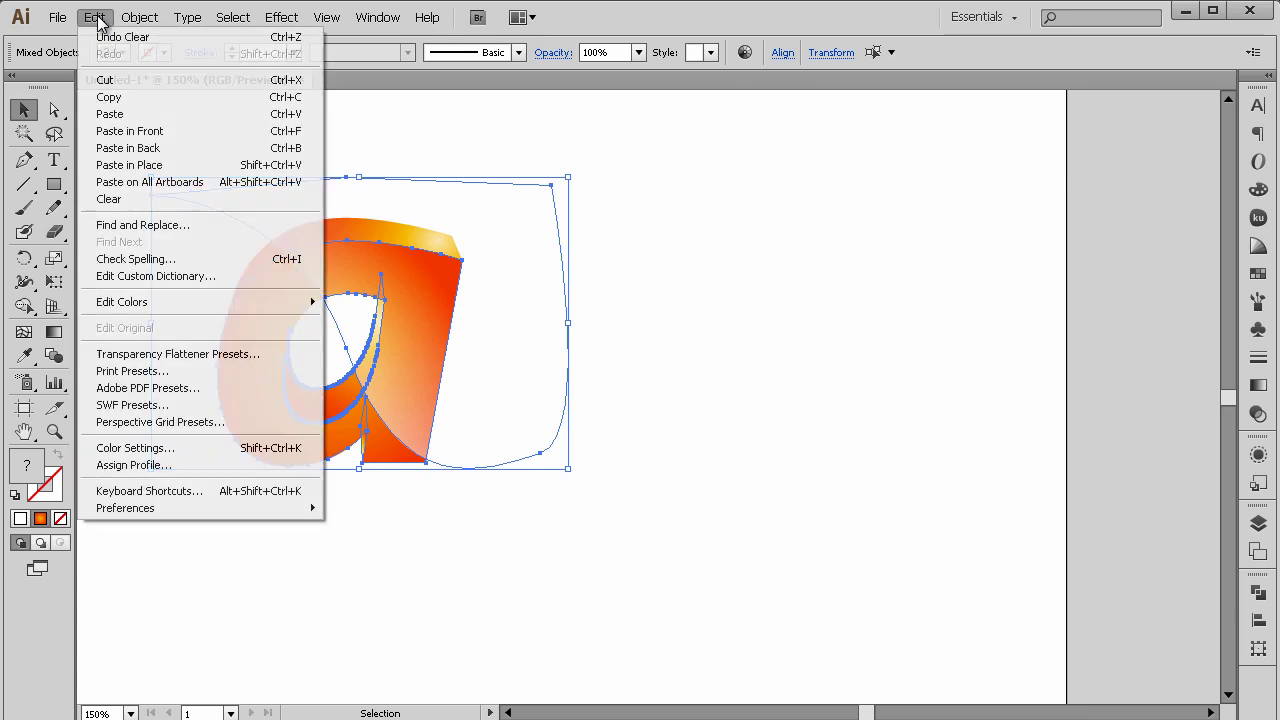
pyautogui.click(136, 114)
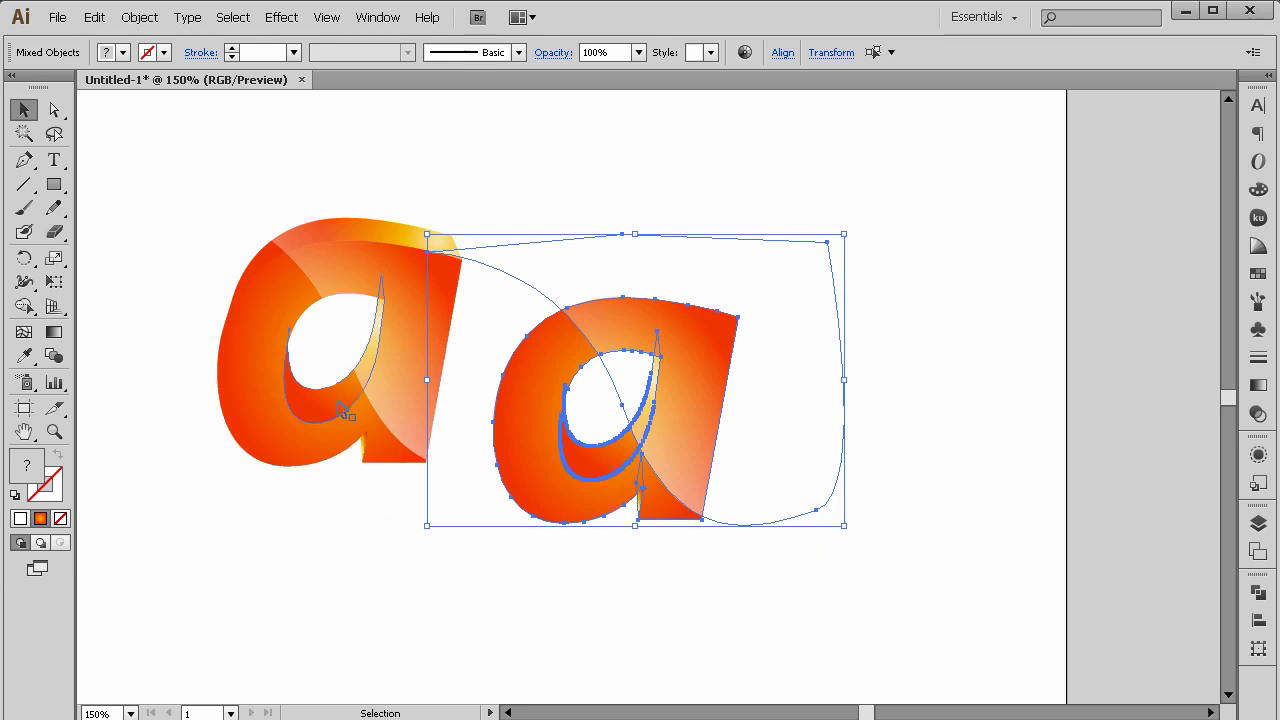
# Delete all pieces of the pasted duplicate, undoing the deletion that also removes the original overlay shape.
pyautogui.click(520, 575)
pyautogui.click(597, 460)
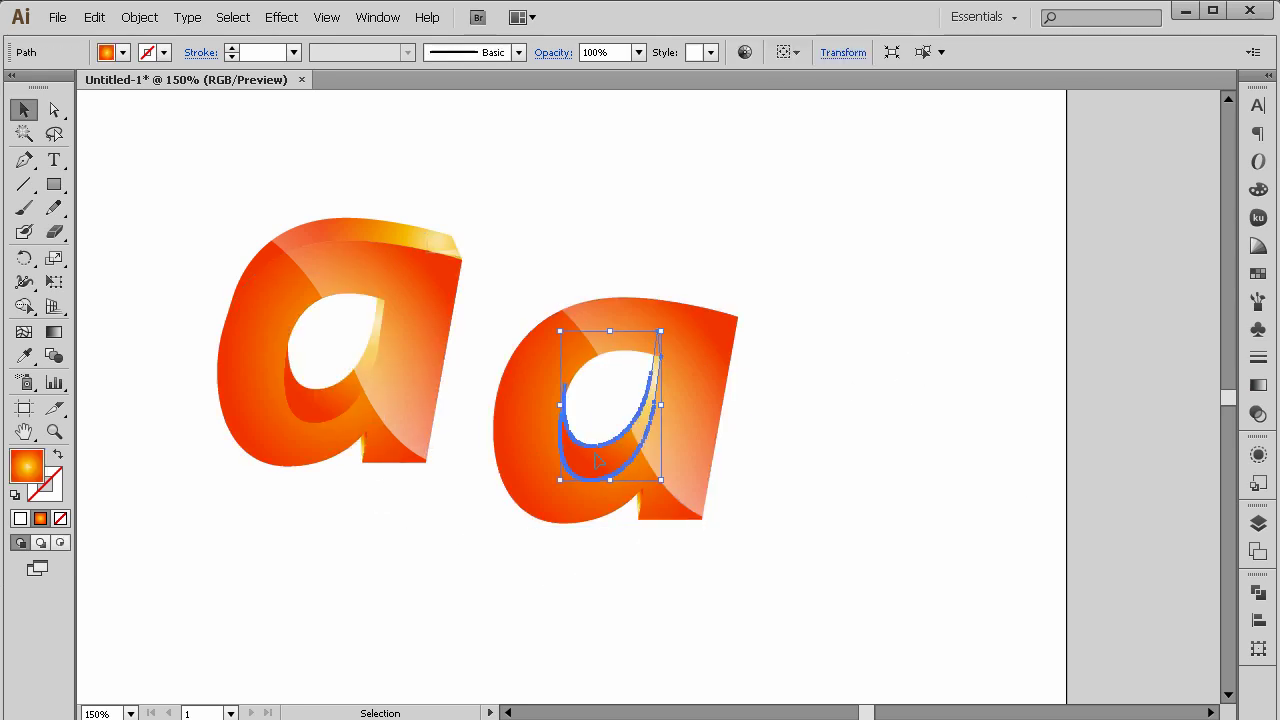
pyautogui.click(863, 543)
pyautogui.moveTo(705, 457); pyautogui.dragTo(597, 538)
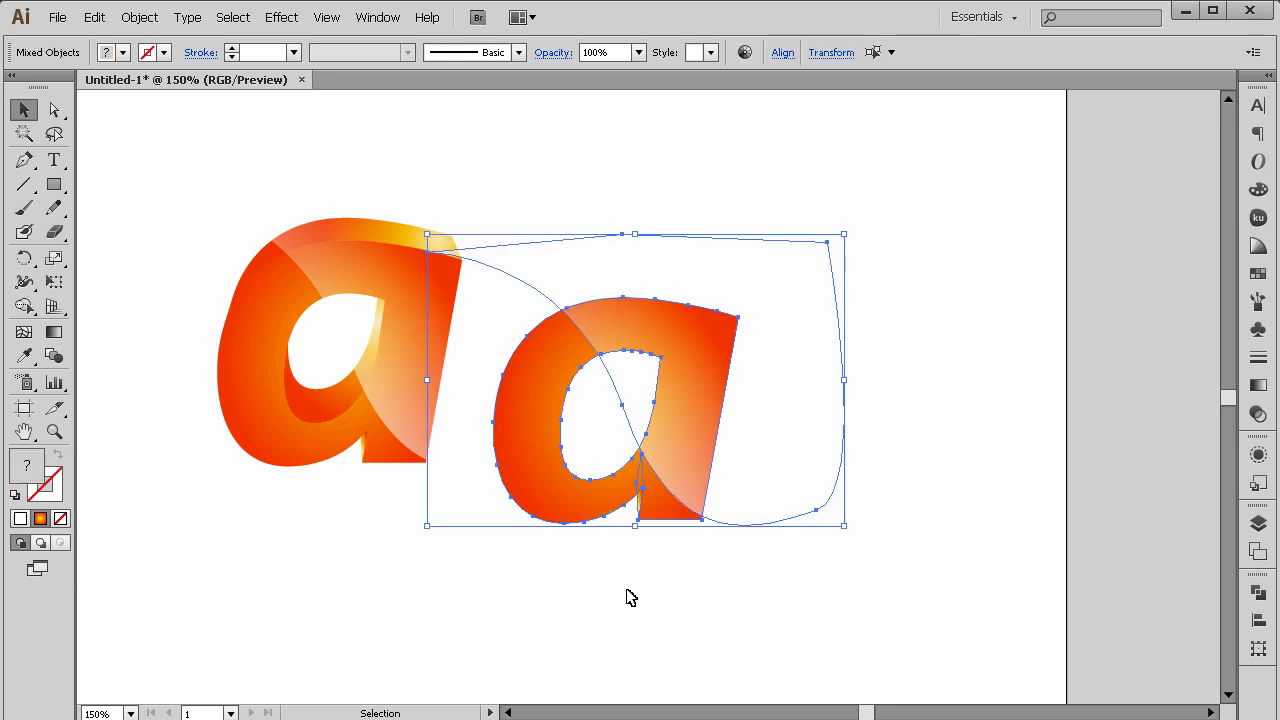
pyautogui.click(634, 529)
pyautogui.click(636, 514)
pyautogui.click(640, 566)
pyautogui.moveTo(943, 431); pyautogui.dragTo(565, 490)
pyautogui.press('Delete')
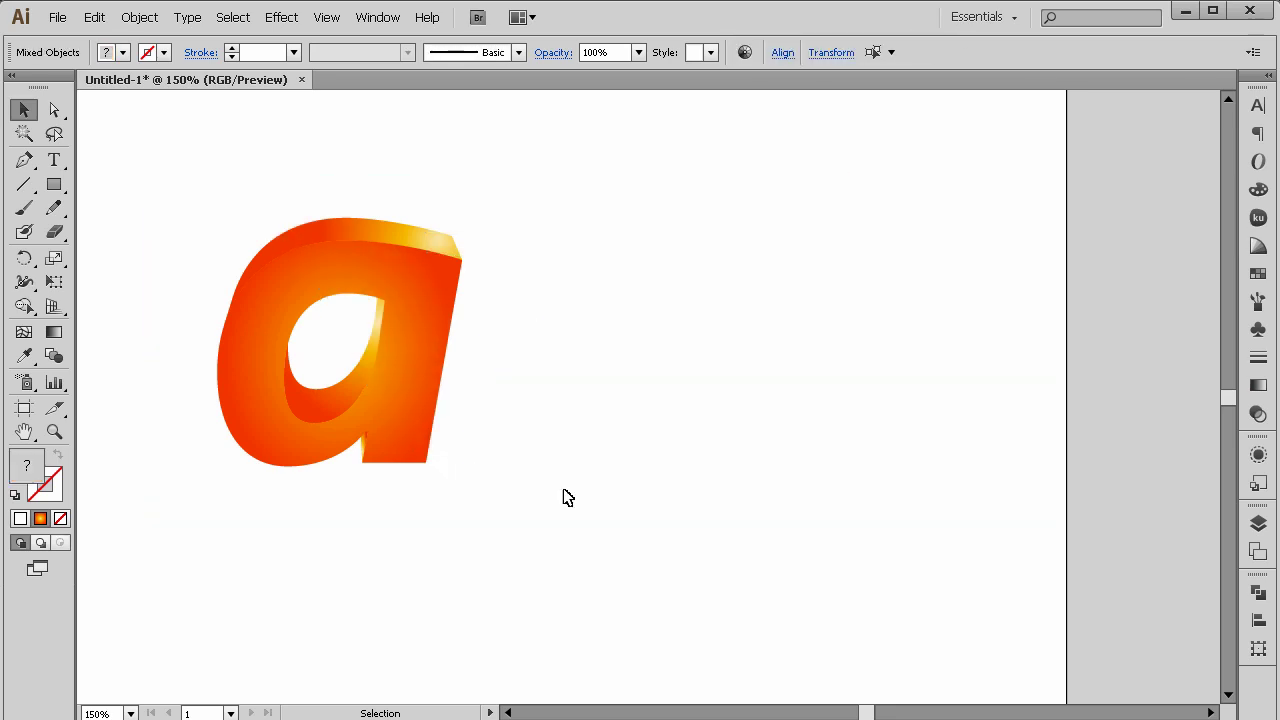
pyautogui.hotkey('ctrl', 'z')
pyautogui.click(551, 582)
pyautogui.moveTo(737, 531); pyautogui.dragTo(650, 472)
pyautogui.press('Delete')
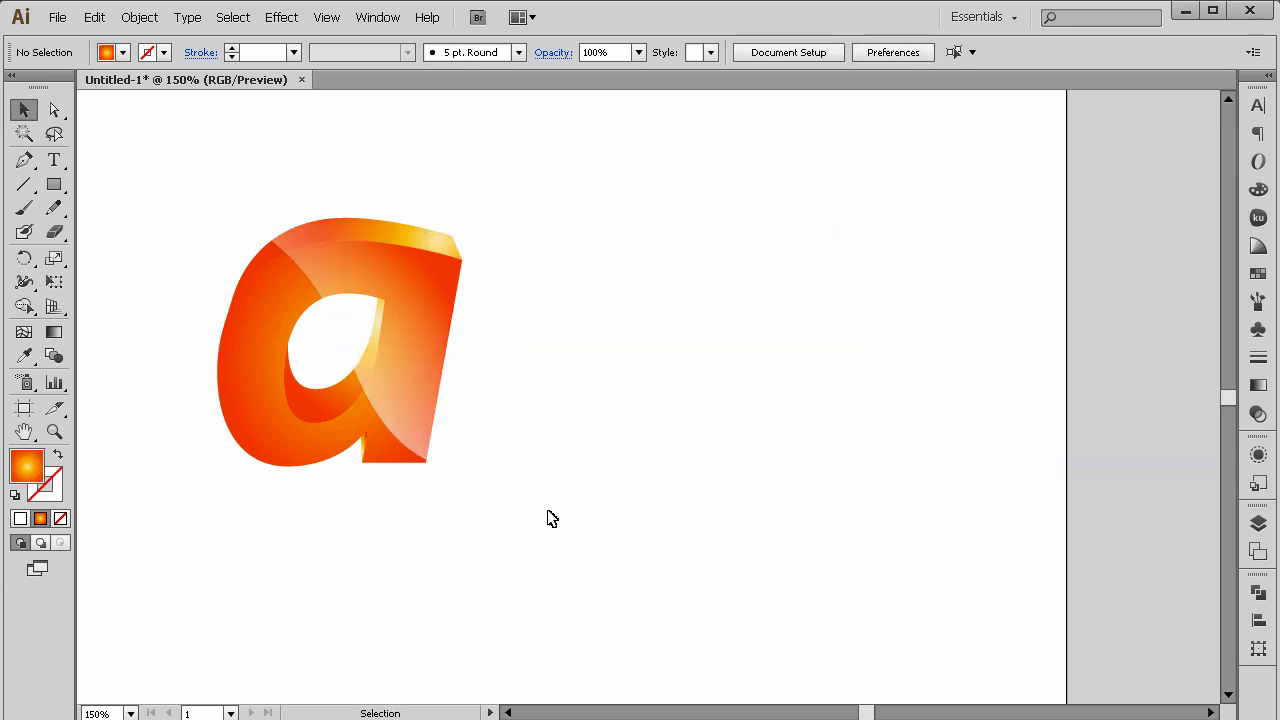
# Copy the letter's front face together with the overlay shape and paste a duplicate beside the original letter.
pyautogui.click(449, 363)
pyautogui.keyDown('shift'); pyautogui.click(298, 438); pyautogui.keyUp('shift')
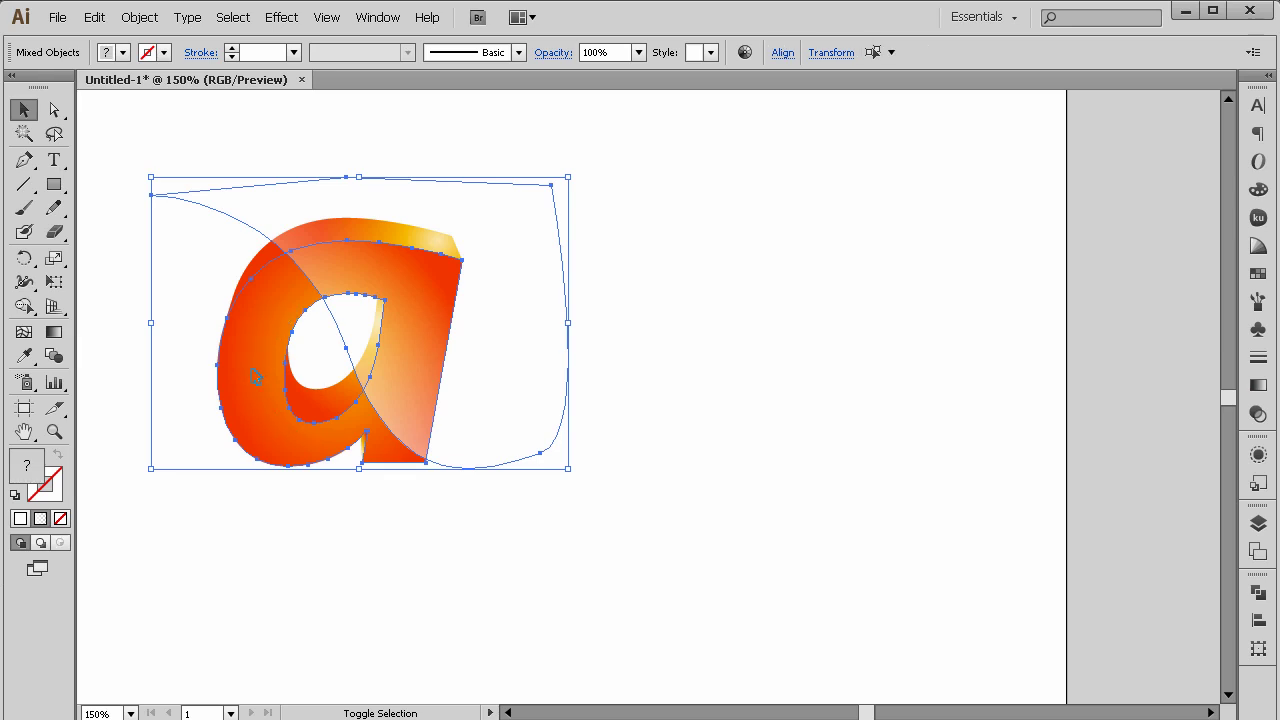
pyautogui.click(97, 17)
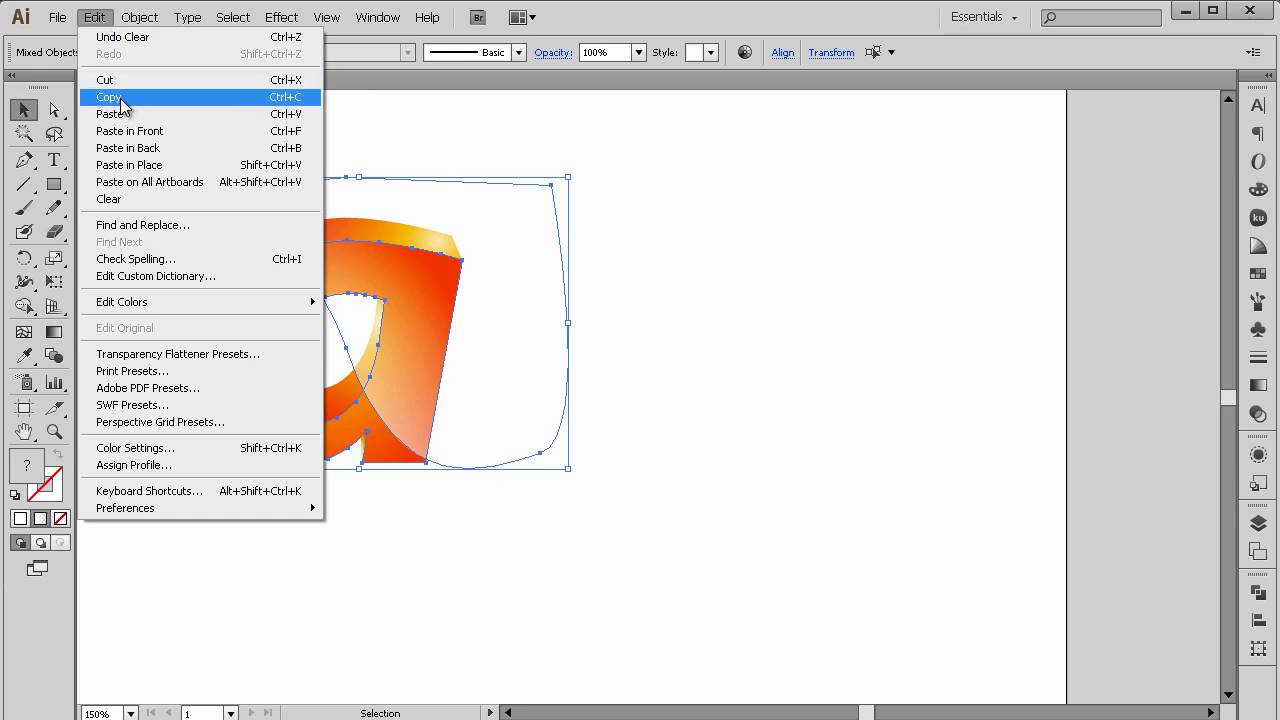
pyautogui.click(120, 98)
pyautogui.click(94, 17)
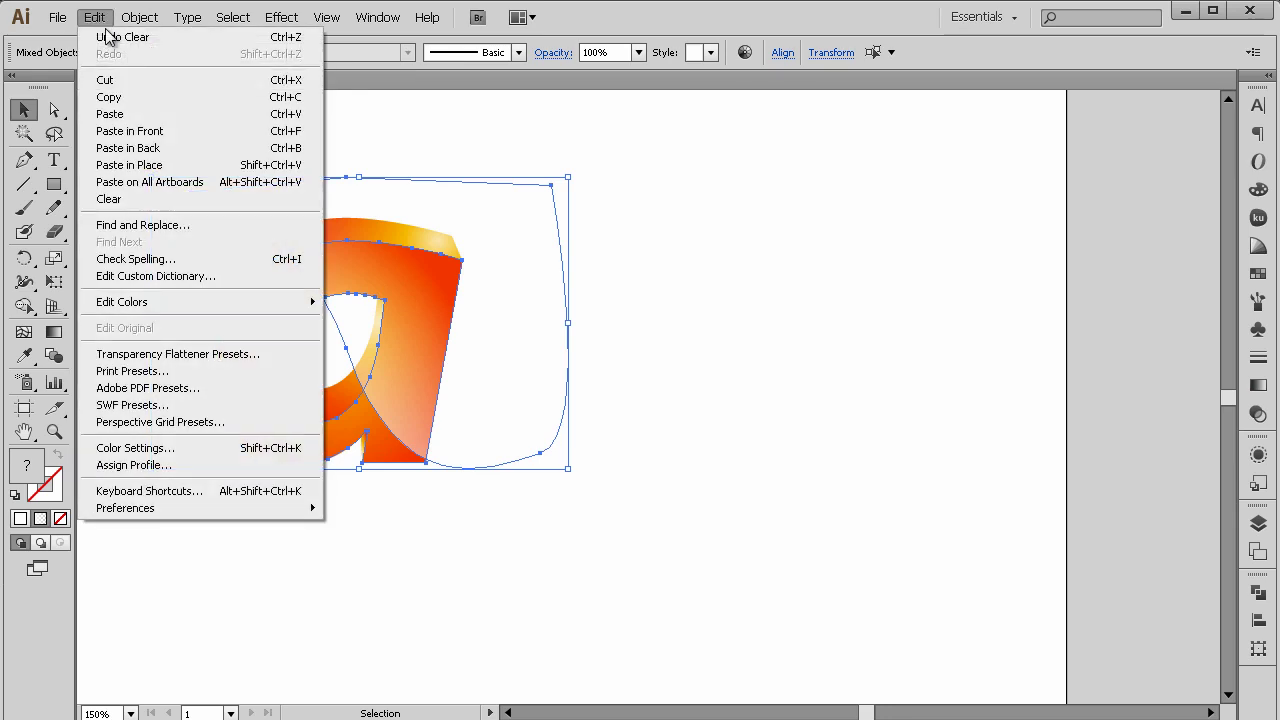
pyautogui.click(162, 115)
pyautogui.moveTo(660, 433); pyautogui.dragTo(783, 433)
# Divide the duplicated front face and overlay with Pathfinder and ungroup the resulting pieces.
pyautogui.click(1259, 594)
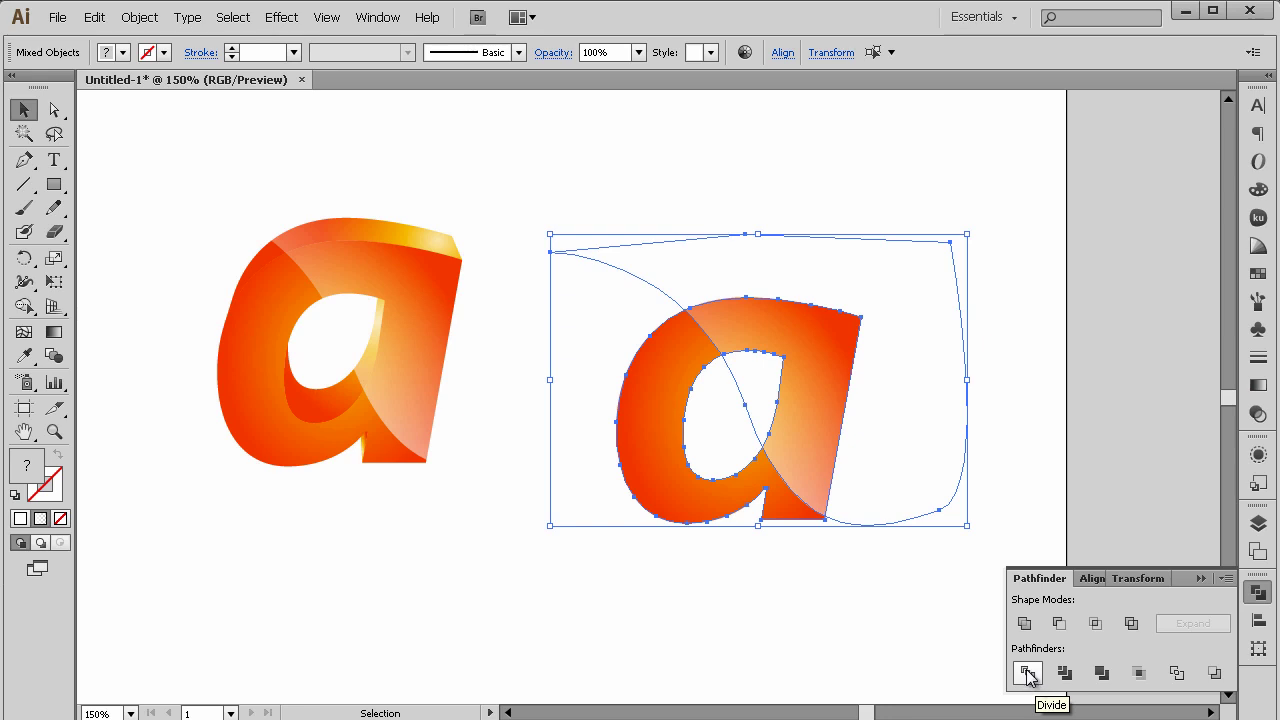
pyautogui.click(1028, 675)
pyautogui.click(858, 595)
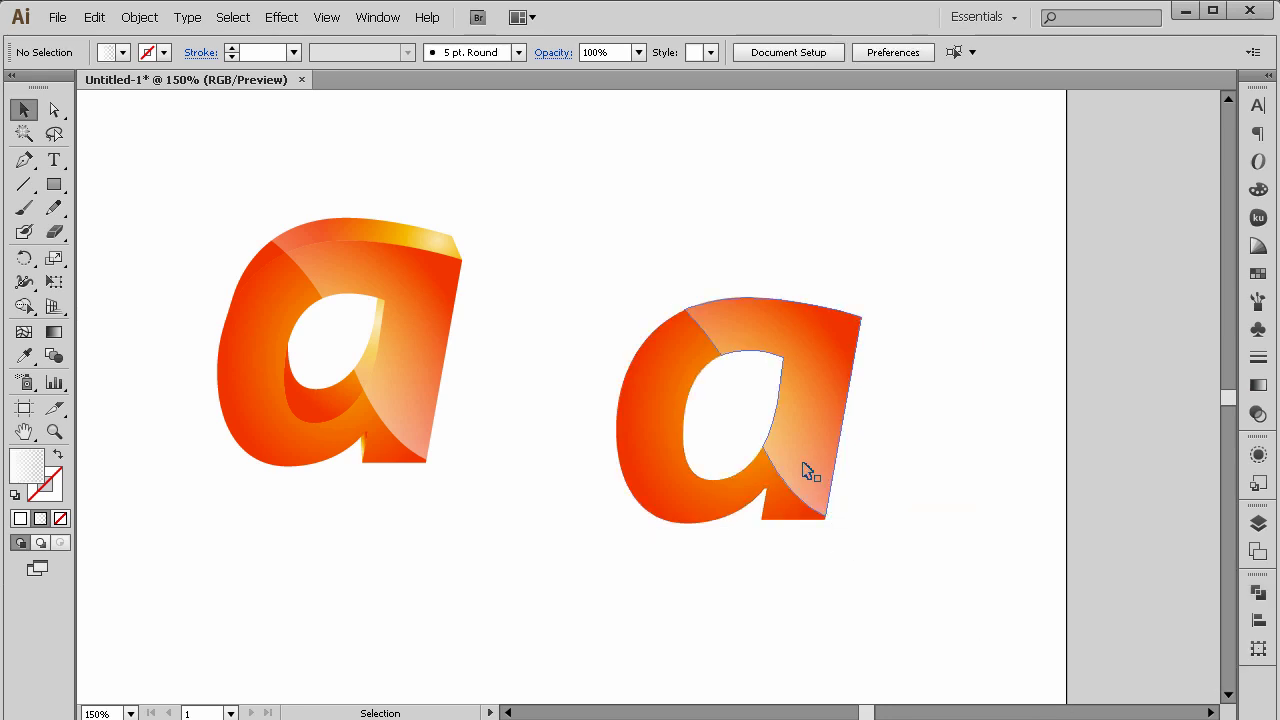
pyautogui.click(810, 472)
pyautogui.rightClick(811, 471)
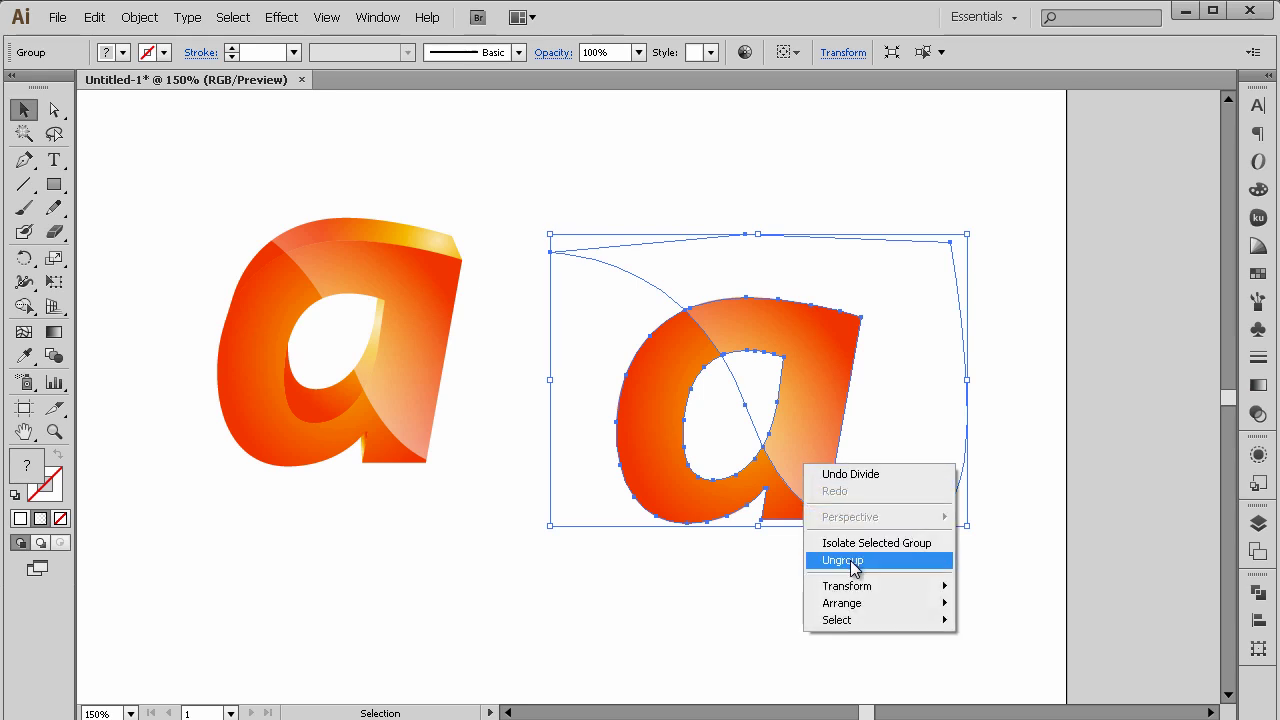
pyautogui.click(851, 561)
pyautogui.rightClick(806, 462)
pyautogui.click(777, 603)
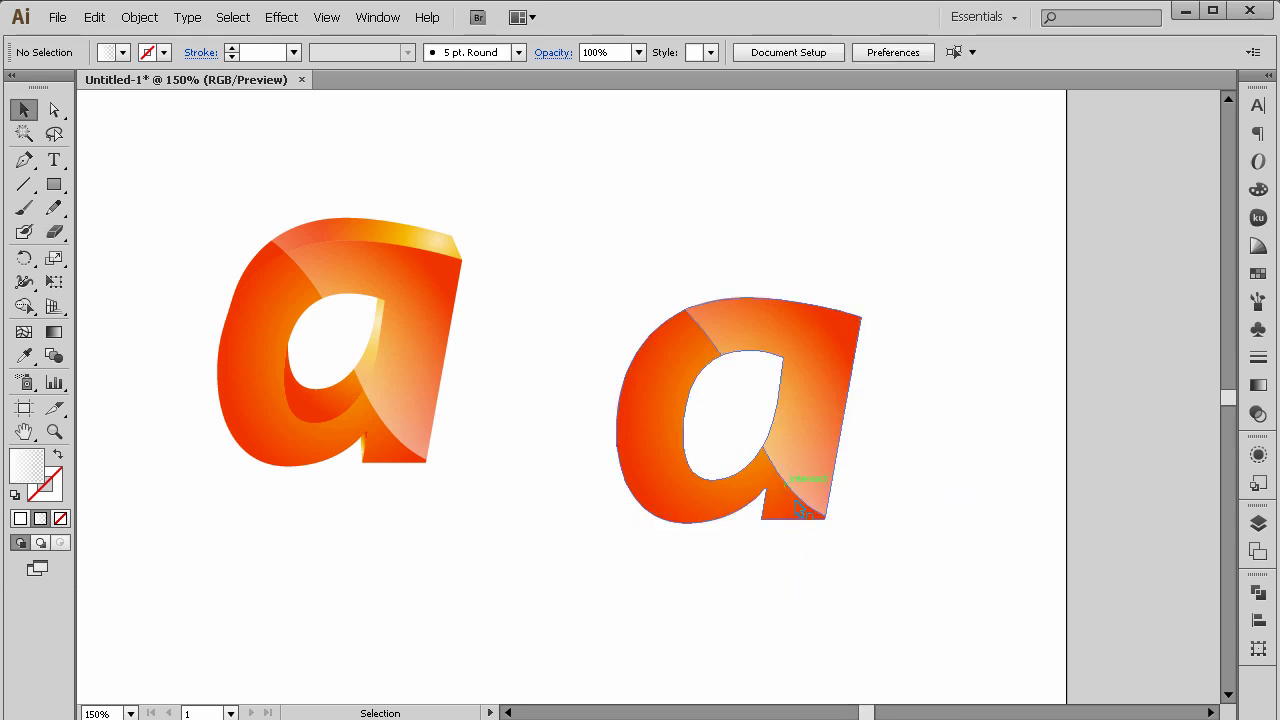
pyautogui.moveTo(830, 372); pyautogui.dragTo(826, 345)
pyautogui.hotkey('ctrl', 'z')
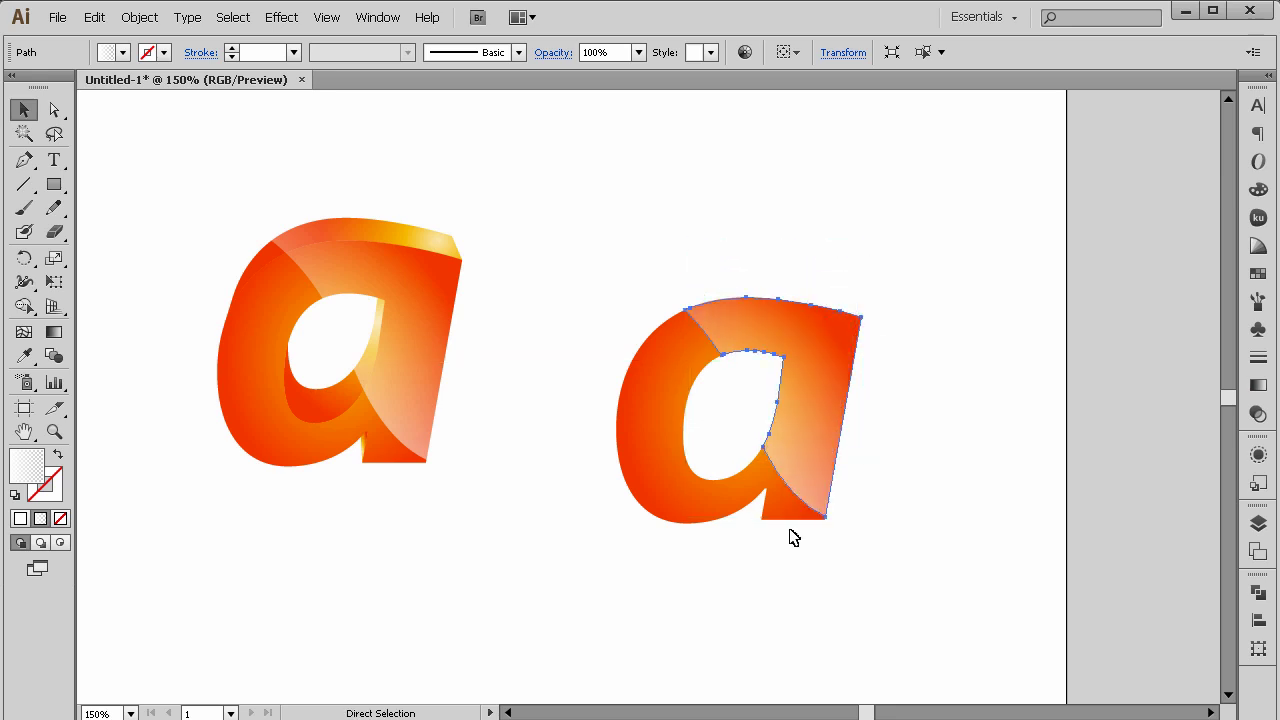
pyautogui.click(757, 603)
pyautogui.moveTo(806, 403); pyautogui.dragTo(770, 485)
pyautogui.hotkey('ctrl', 'z')
# Replace the original overlay with the trimmed highlight piece on the letter's front face, and delete the leftover duplicate pieces.
pyautogui.click(478, 342)
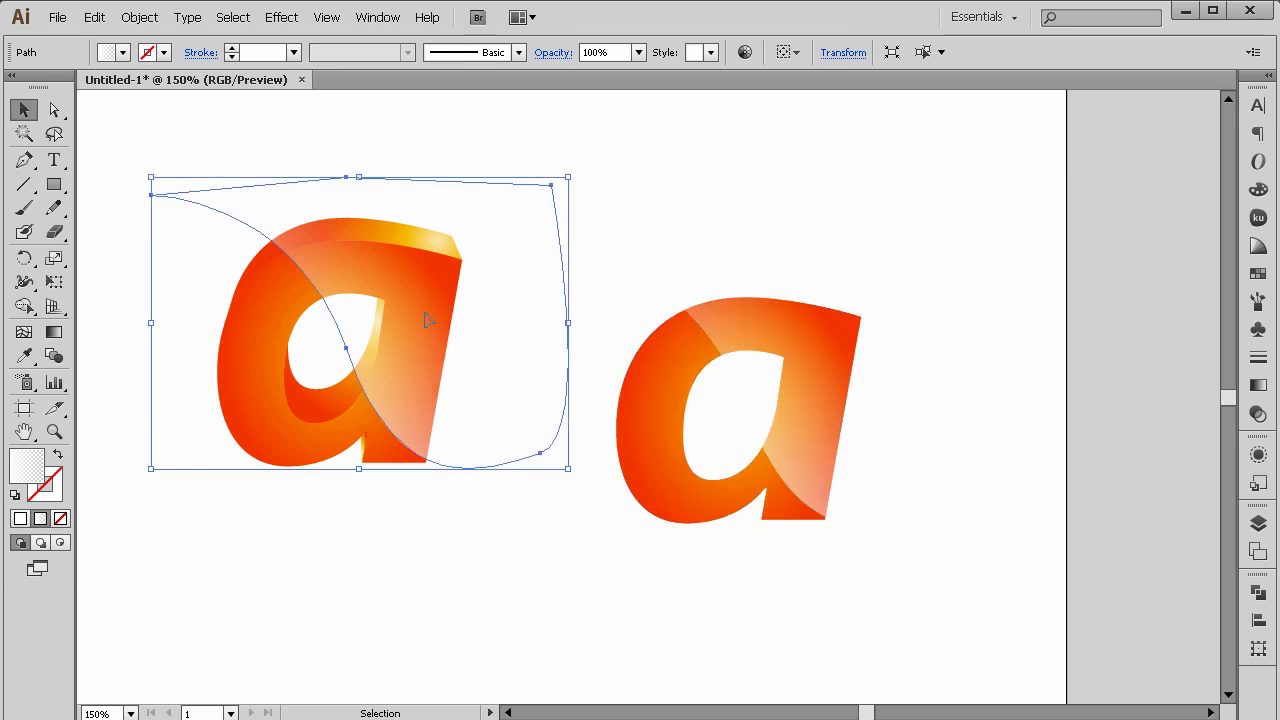
pyautogui.press('Delete')
pyautogui.moveTo(831, 442); pyautogui.dragTo(430, 378)
pyautogui.click(545, 383)
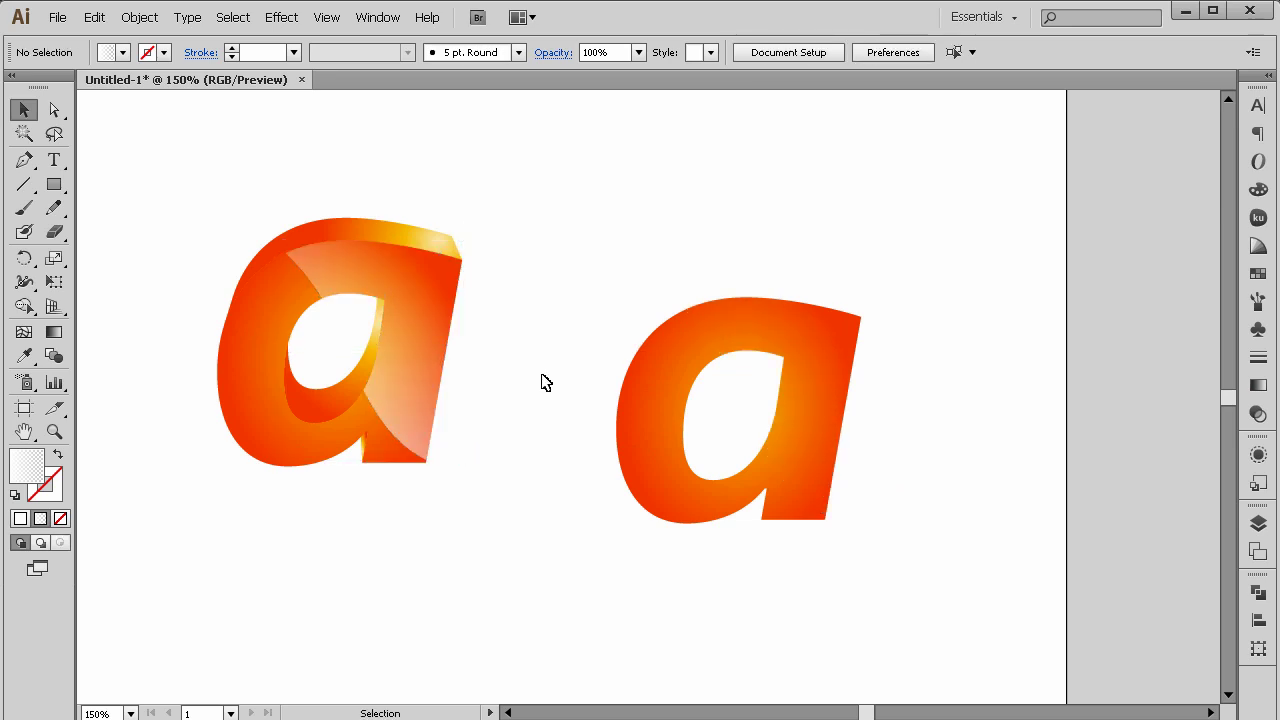
pyautogui.click(740, 365)
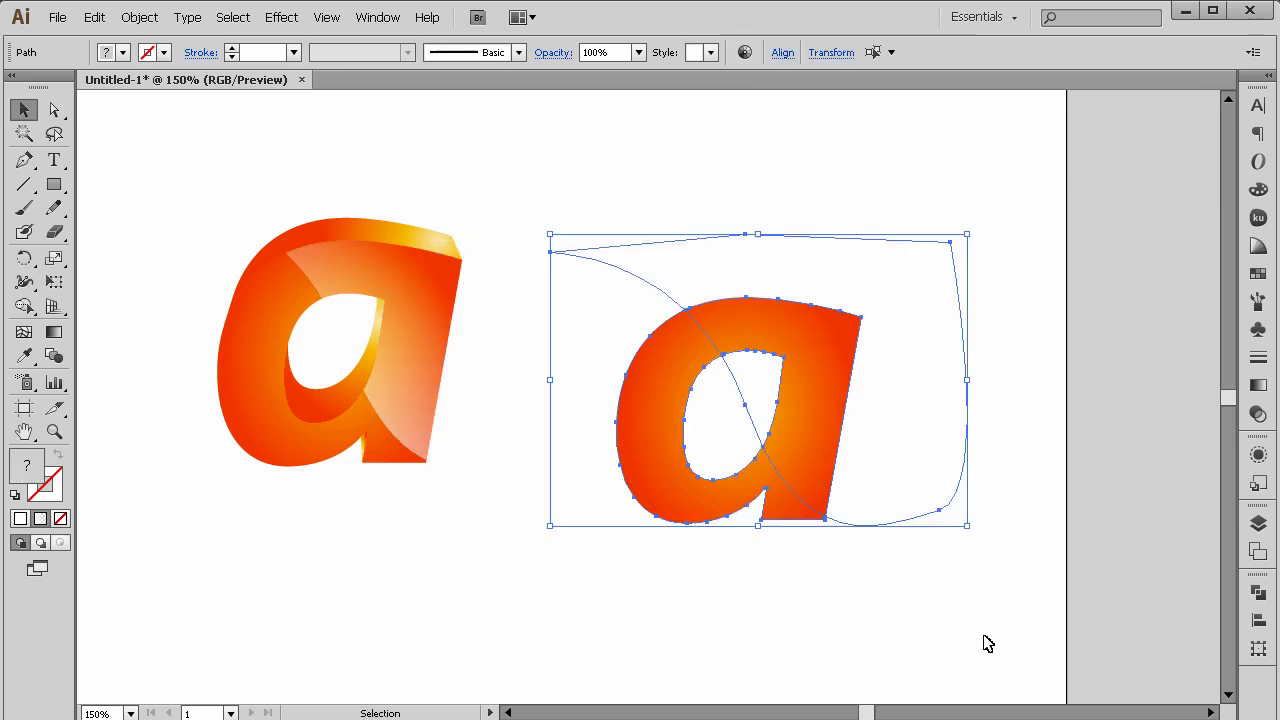
pyautogui.press('Delete')
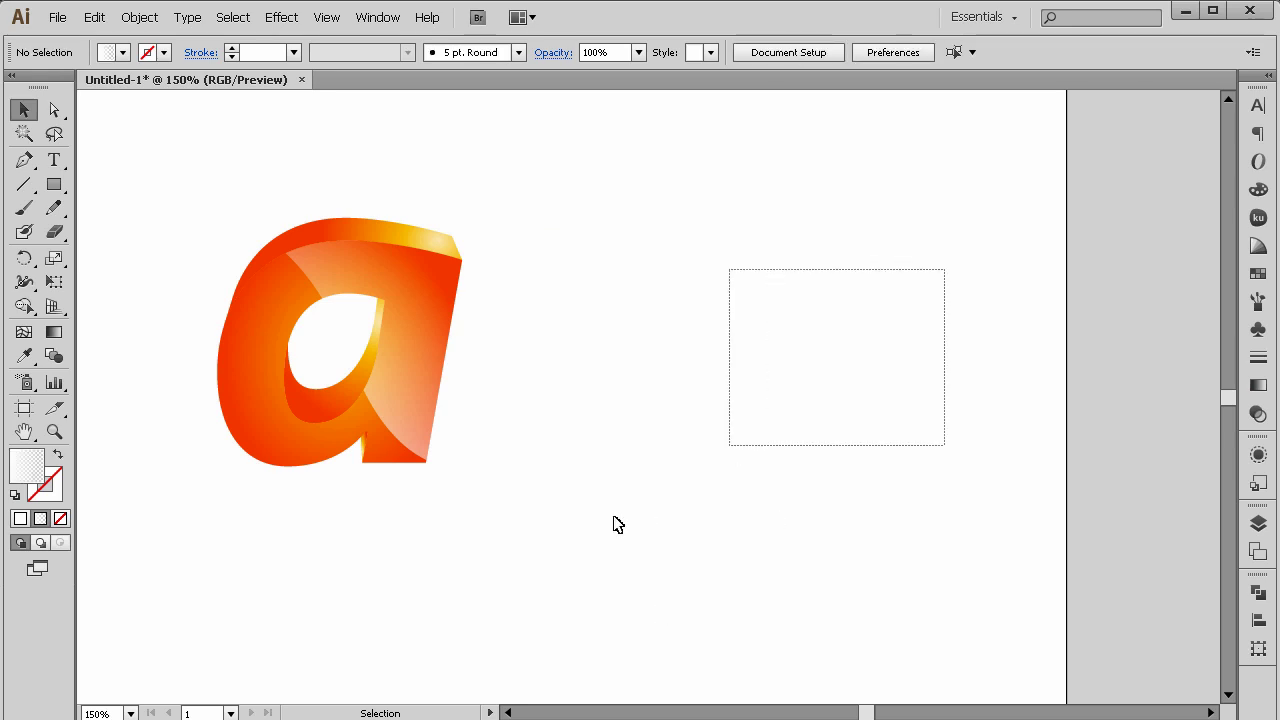
# Set the opacity of the trimmed highlight on the letter's front face to 50%.
pyautogui.click(54, 431)
pyautogui.click(520, 368)
pyautogui.keyDown('alt'); pyautogui.click(723, 423); pyautogui.keyUp('alt')
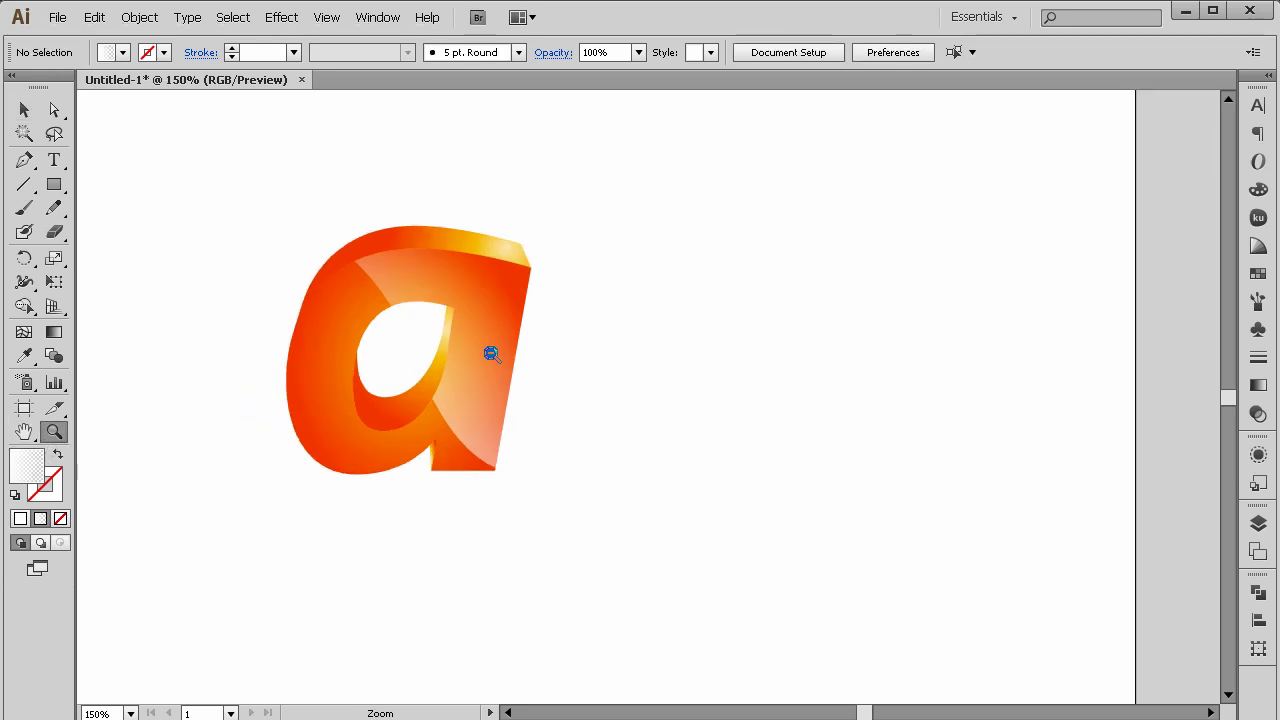
pyautogui.keyDown('alt'); pyautogui.click(497, 357); pyautogui.keyUp('alt')
pyautogui.click(666, 368)
pyautogui.click(666, 368)
pyautogui.click(24, 109)
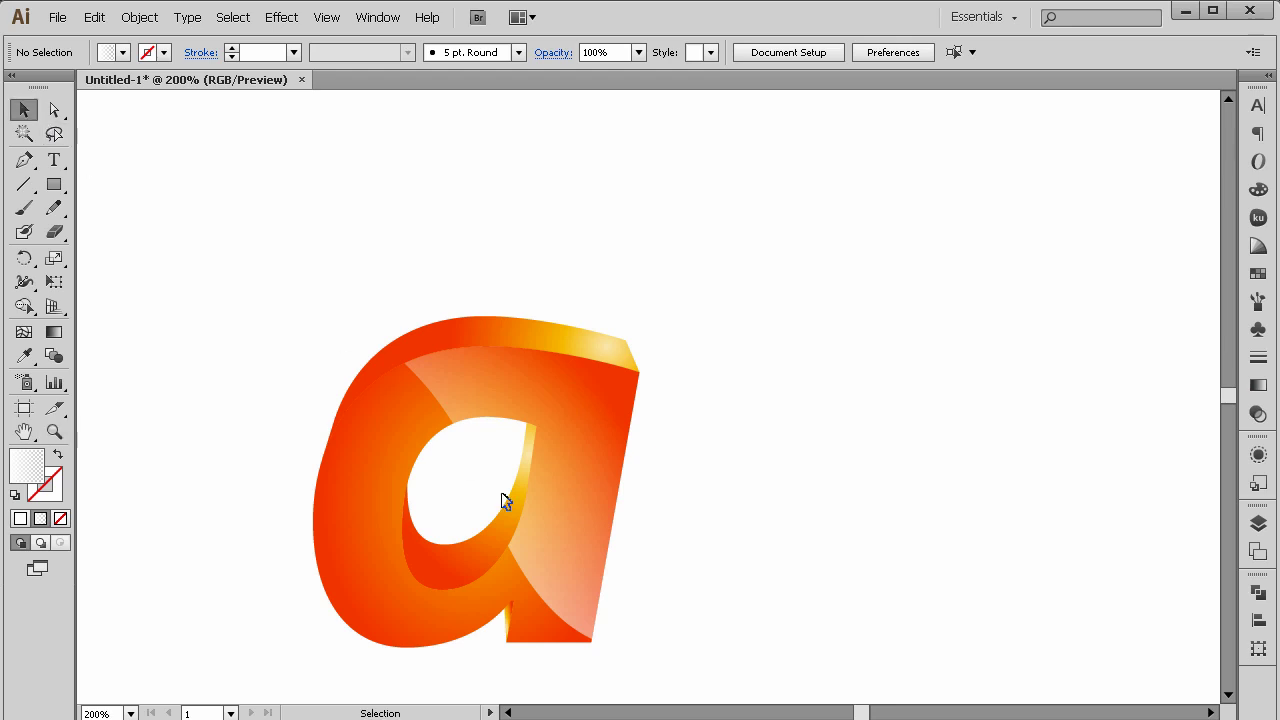
pyautogui.click(558, 515)
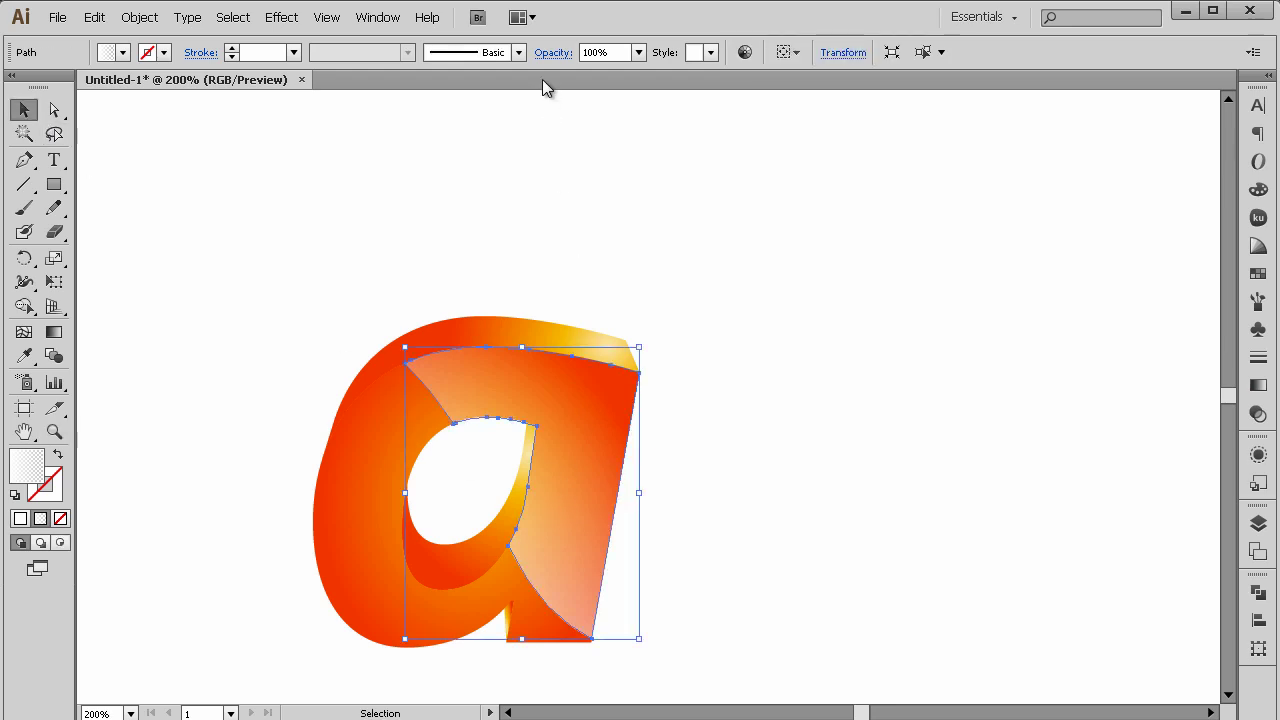
pyautogui.click(322, 18)
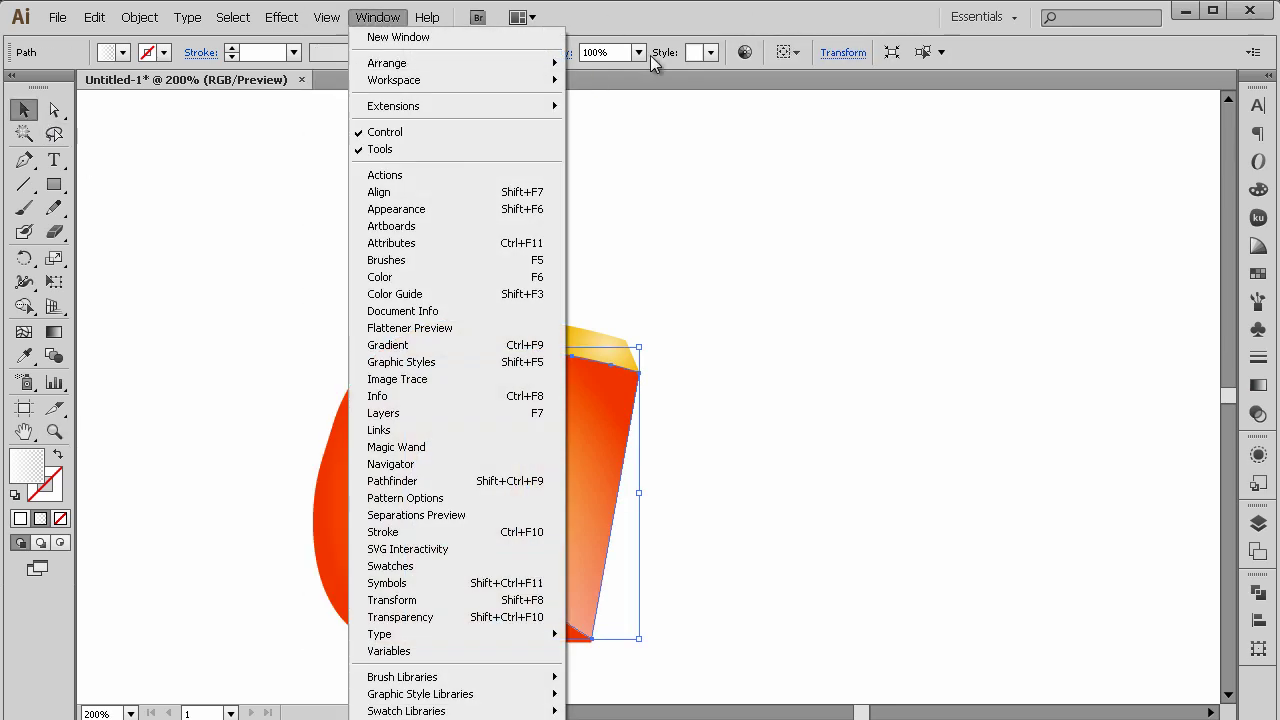
pyautogui.click(637, 52)
pyautogui.click(661, 183)
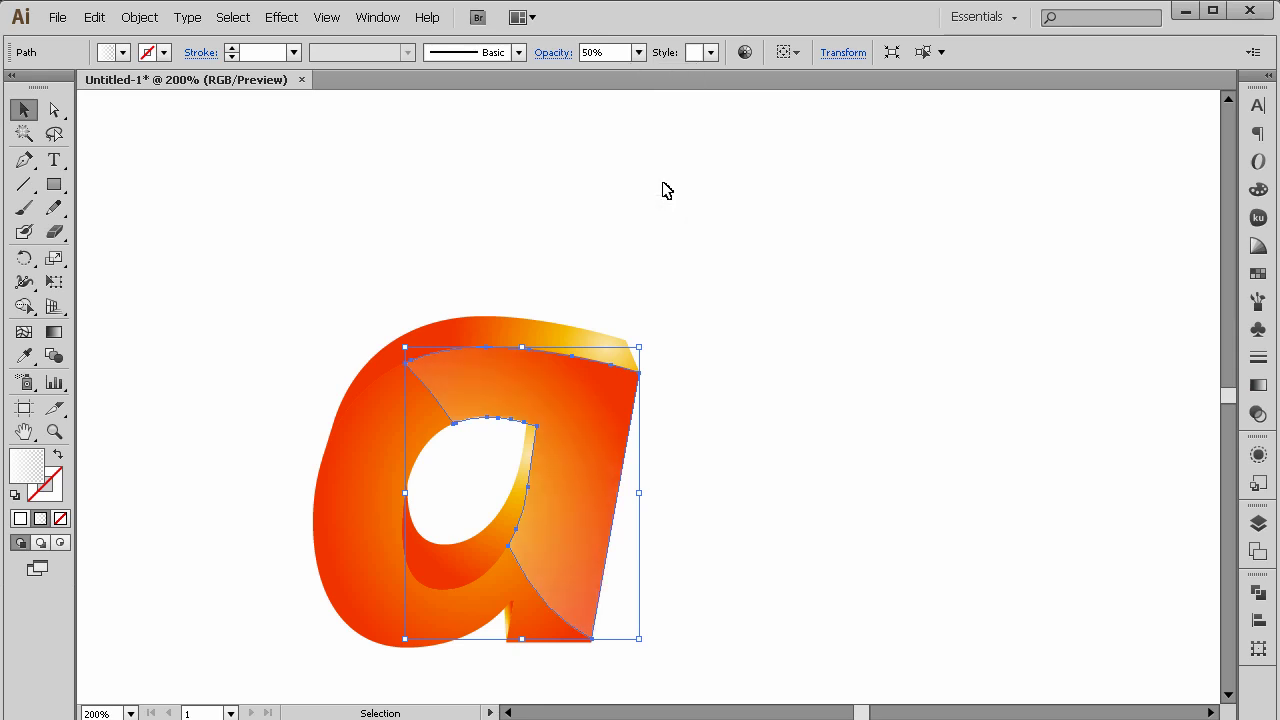
pyautogui.click(712, 233)
# Examine the softened highlight and the edges of the letter at several magnifications.
pyautogui.click(54, 431)
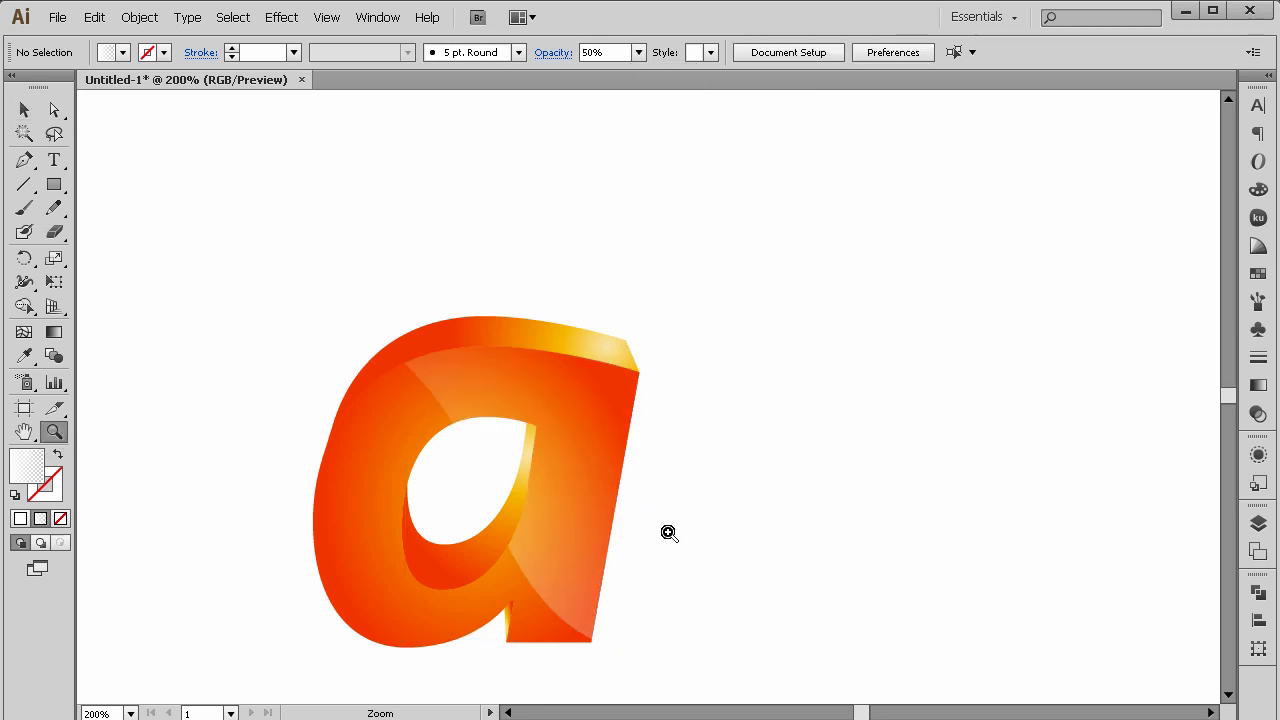
pyautogui.click(669, 531)
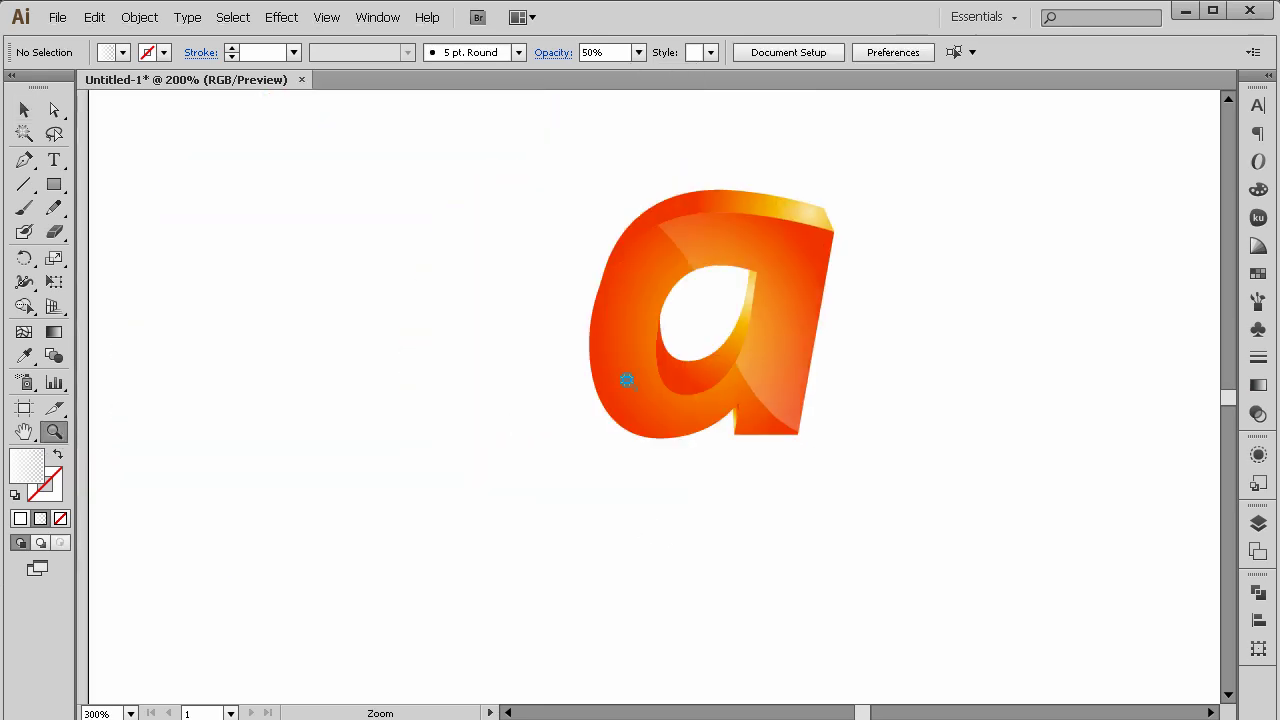
pyautogui.keyDown('alt'); pyautogui.click(694, 423); pyautogui.keyUp('alt')
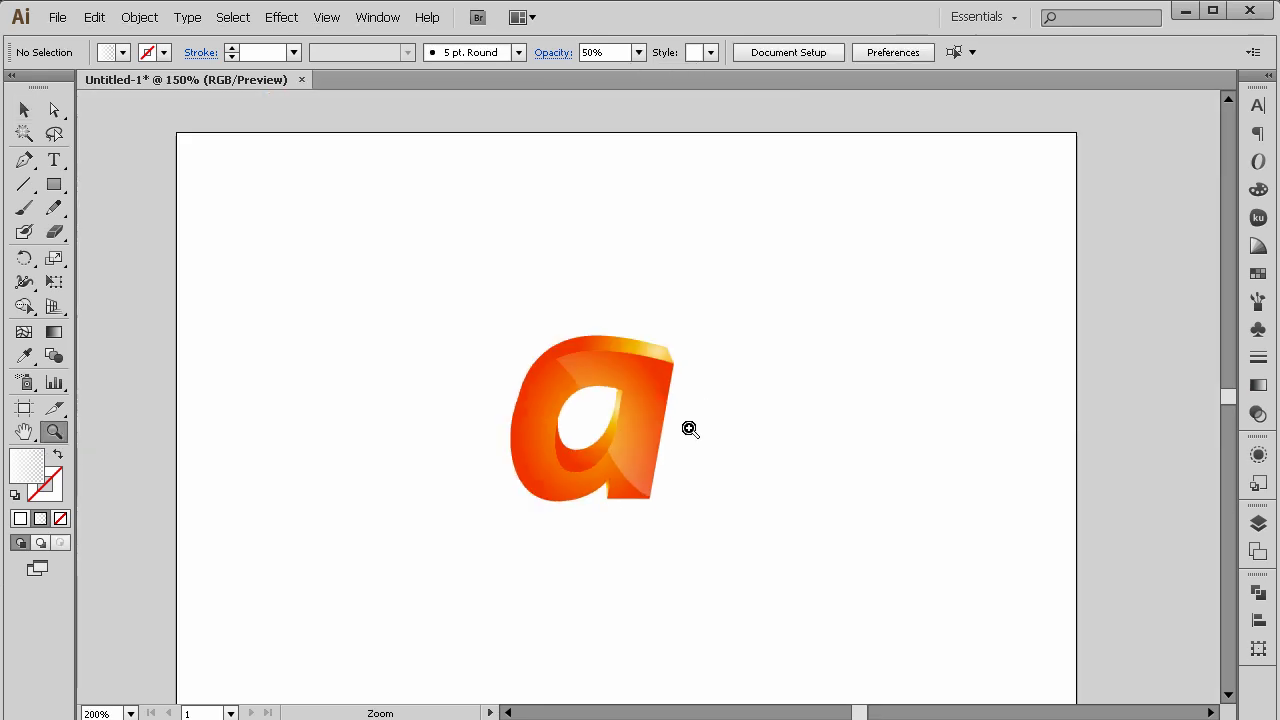
pyautogui.click(626, 434)
pyautogui.click(639, 386)
pyautogui.click(639, 386)
pyautogui.keyDown('alt'); pyautogui.click(651, 366); pyautogui.keyUp('alt')
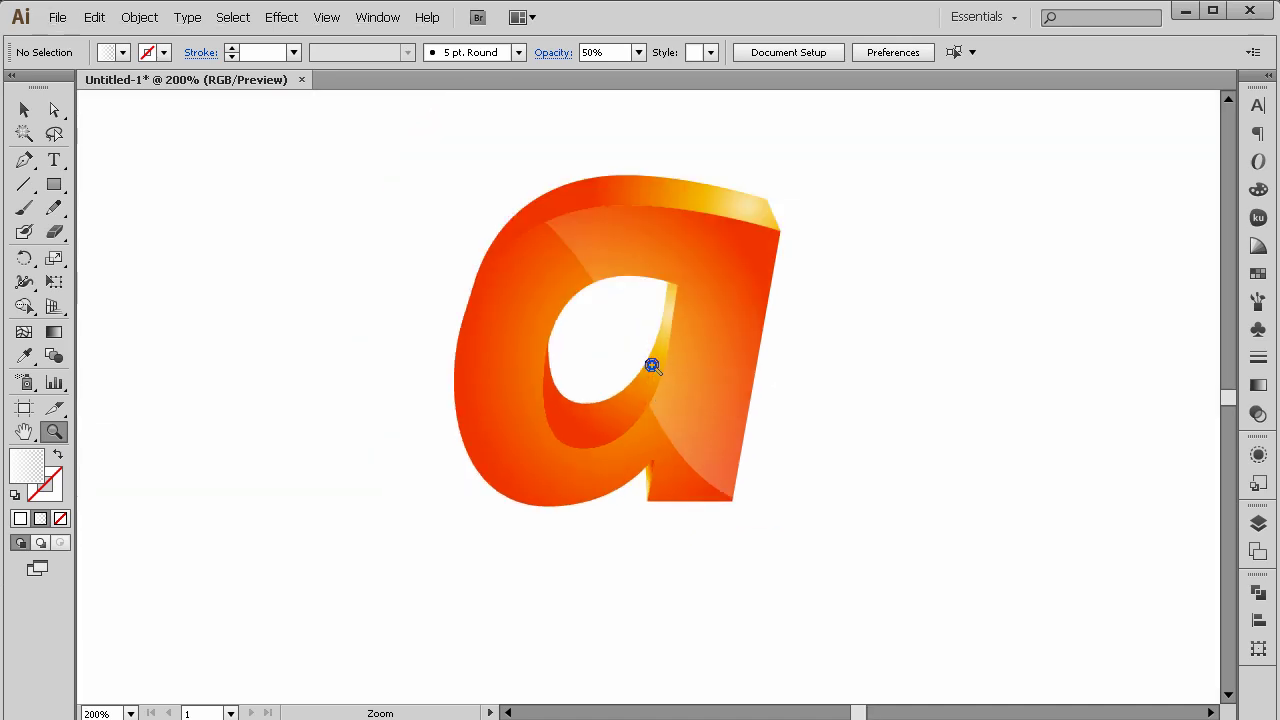
pyautogui.click(645, 372)
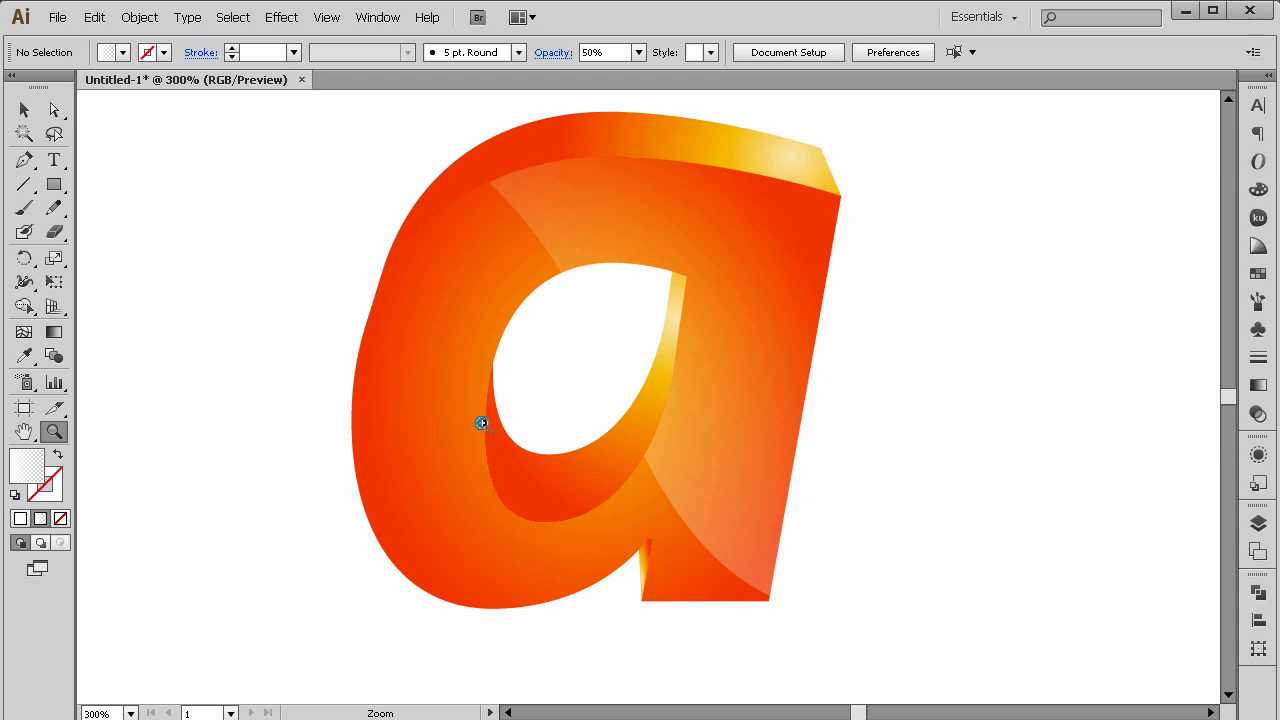
# Copy the letter's front face and paste the duplicate in place over the artwork.
pyautogui.click(24, 110)
pyautogui.click(365, 390)
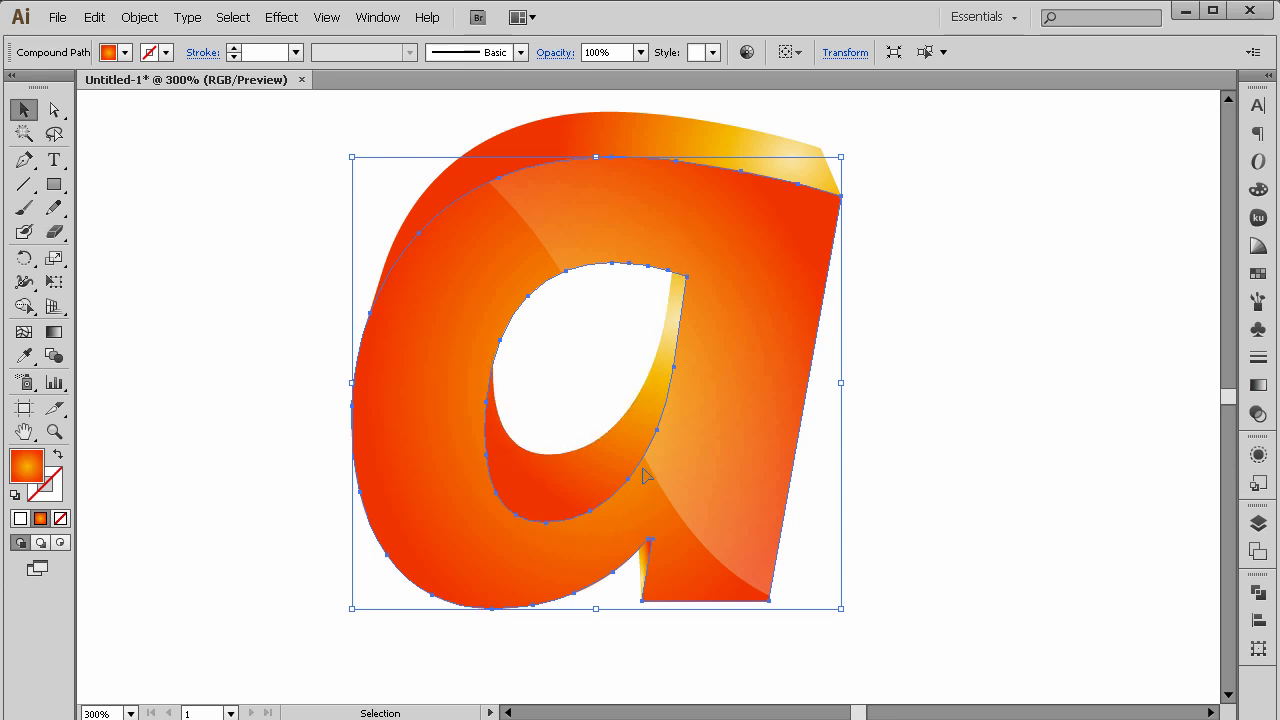
pyautogui.click(320, 551)
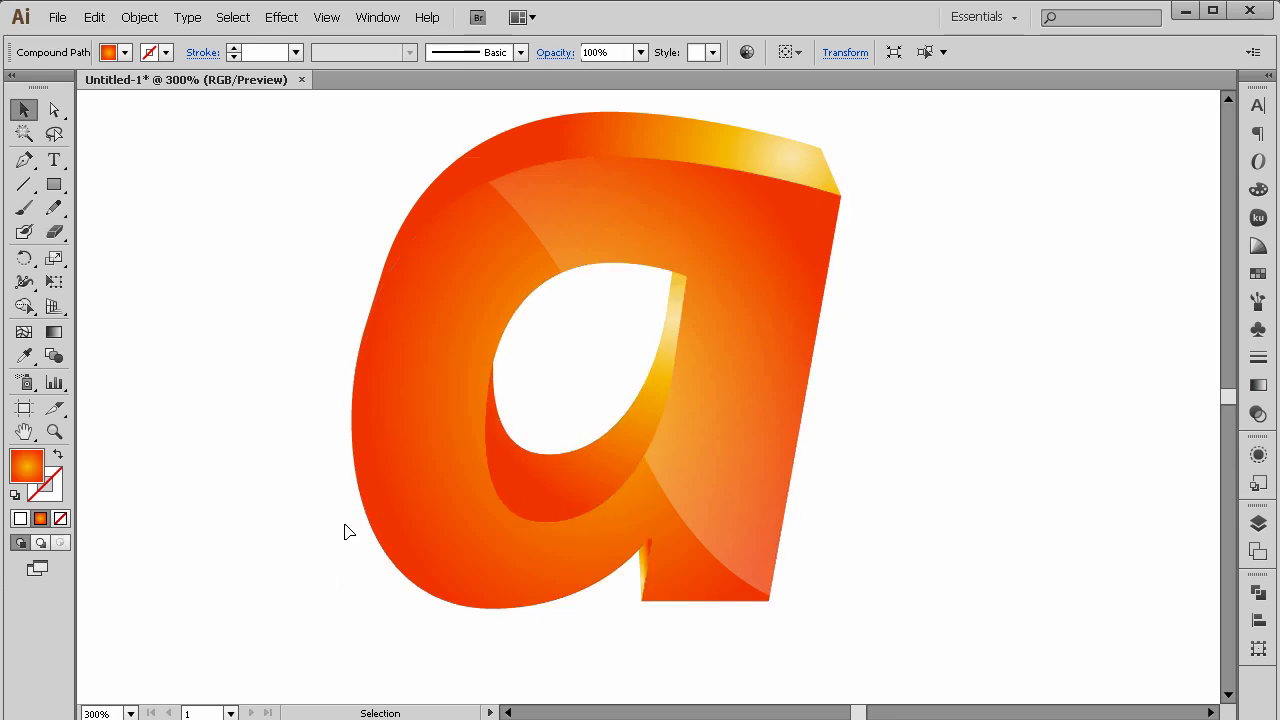
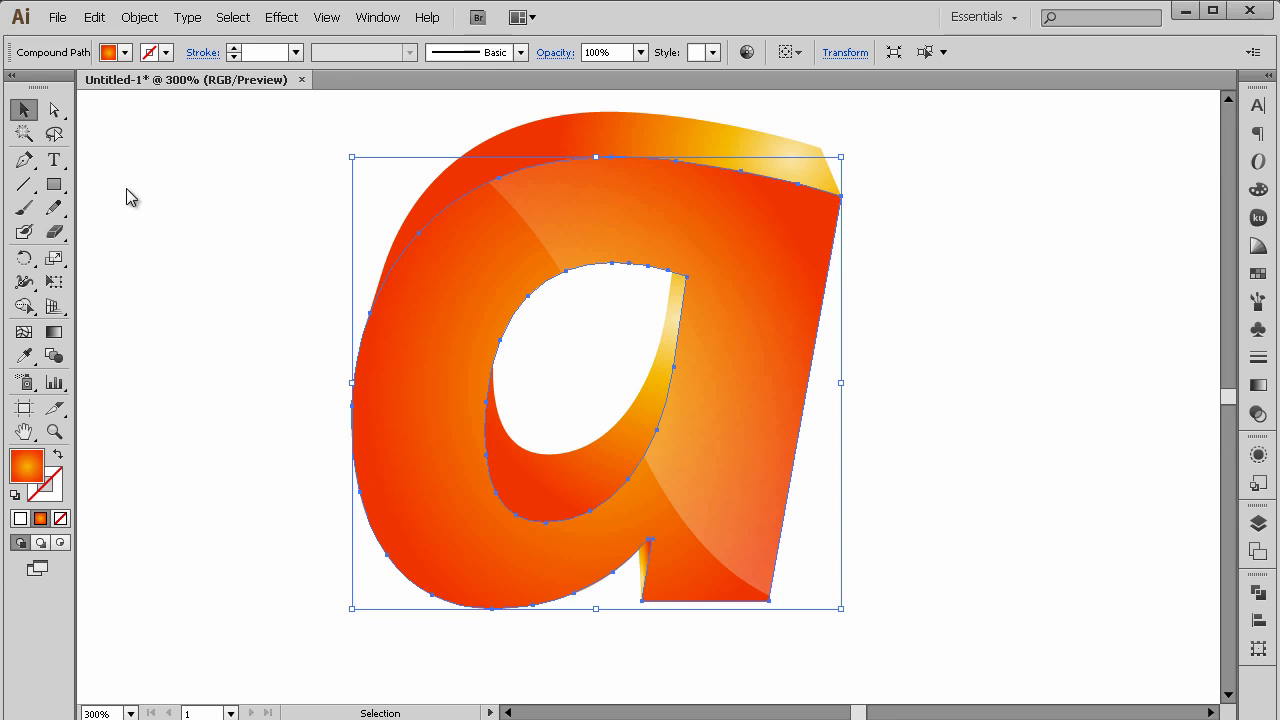
pyautogui.click(100, 17)
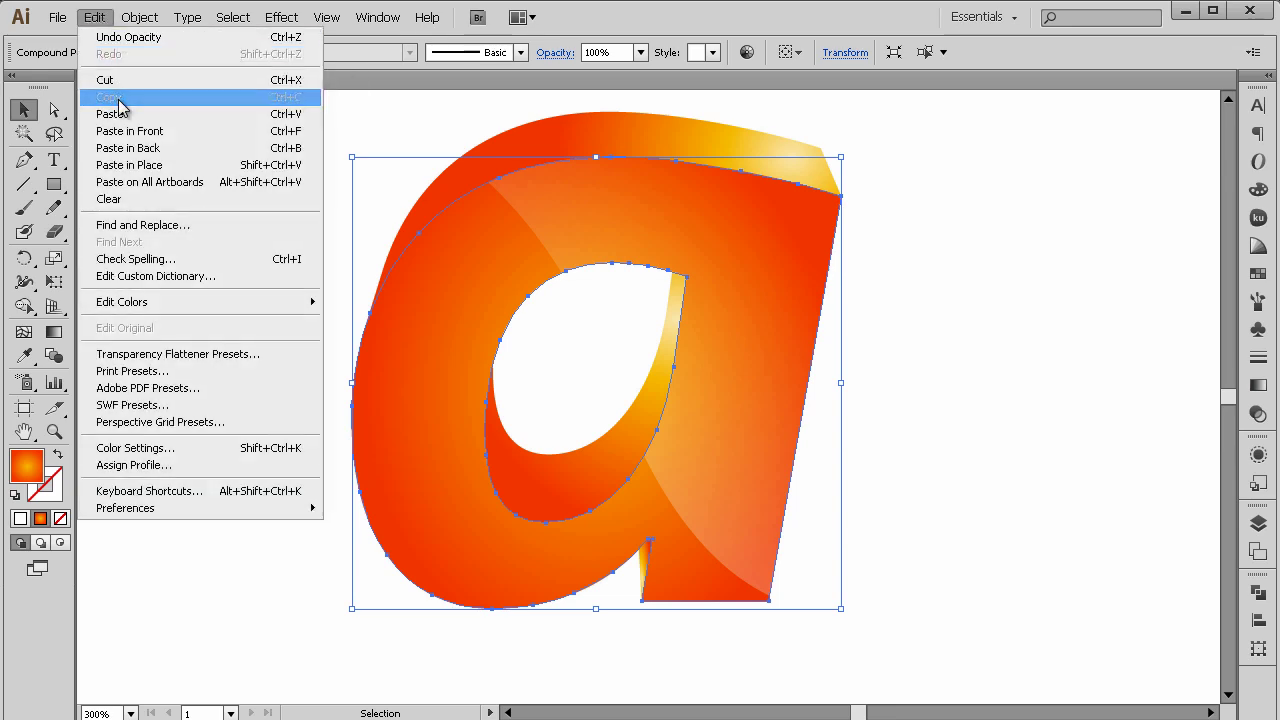
pyautogui.click(102, 22)
pyautogui.click(102, 22)
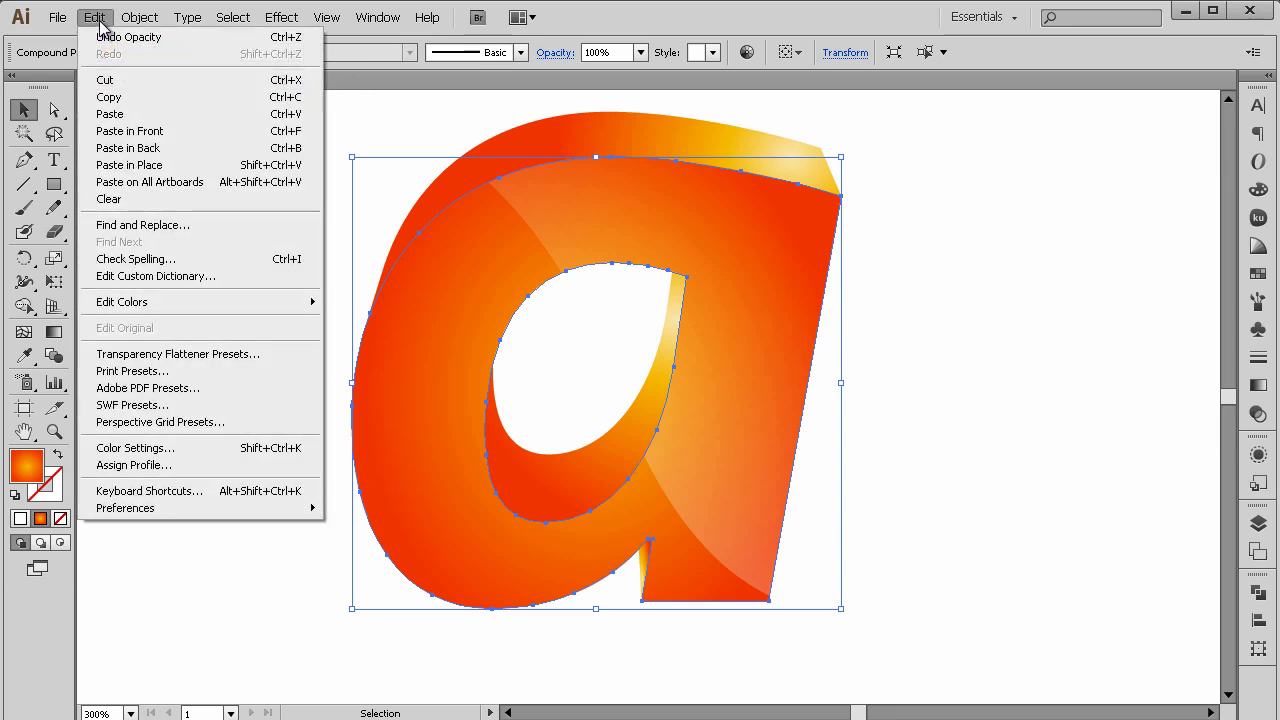
pyautogui.click(147, 175)
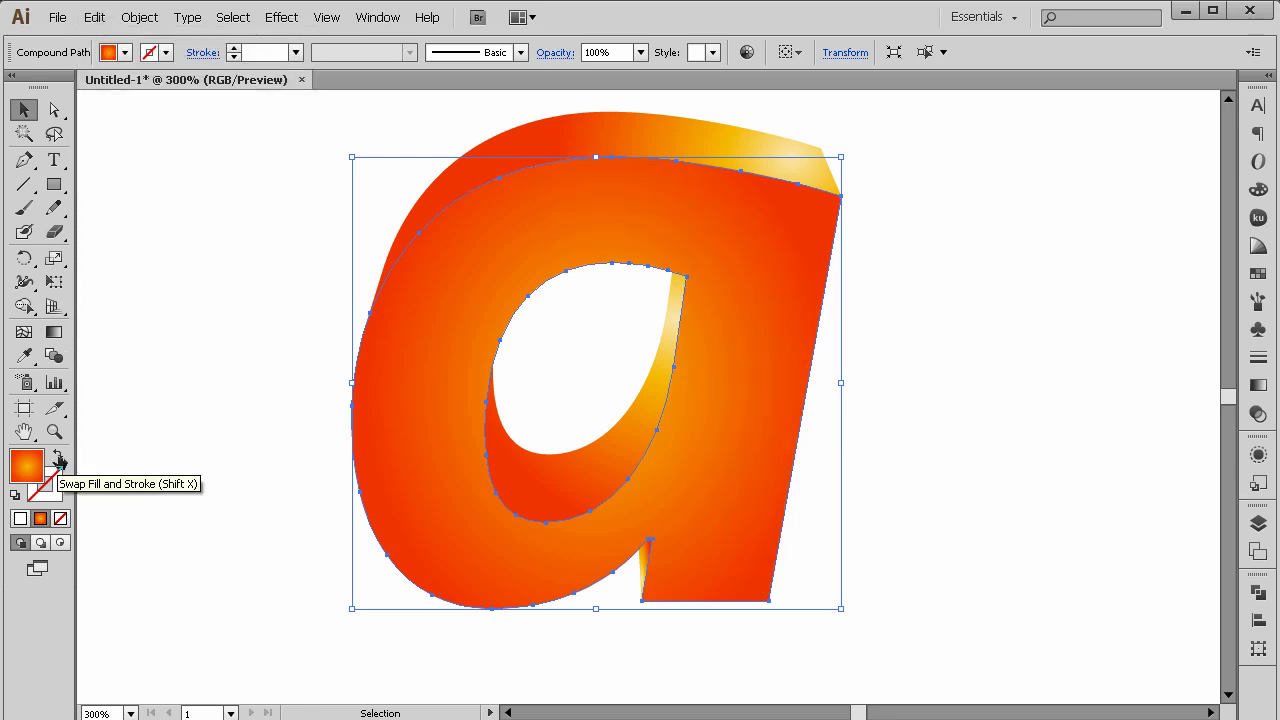
# Give the pasted front face no fill and a solid black stroke with colour 000000.
pyautogui.click(60, 459)
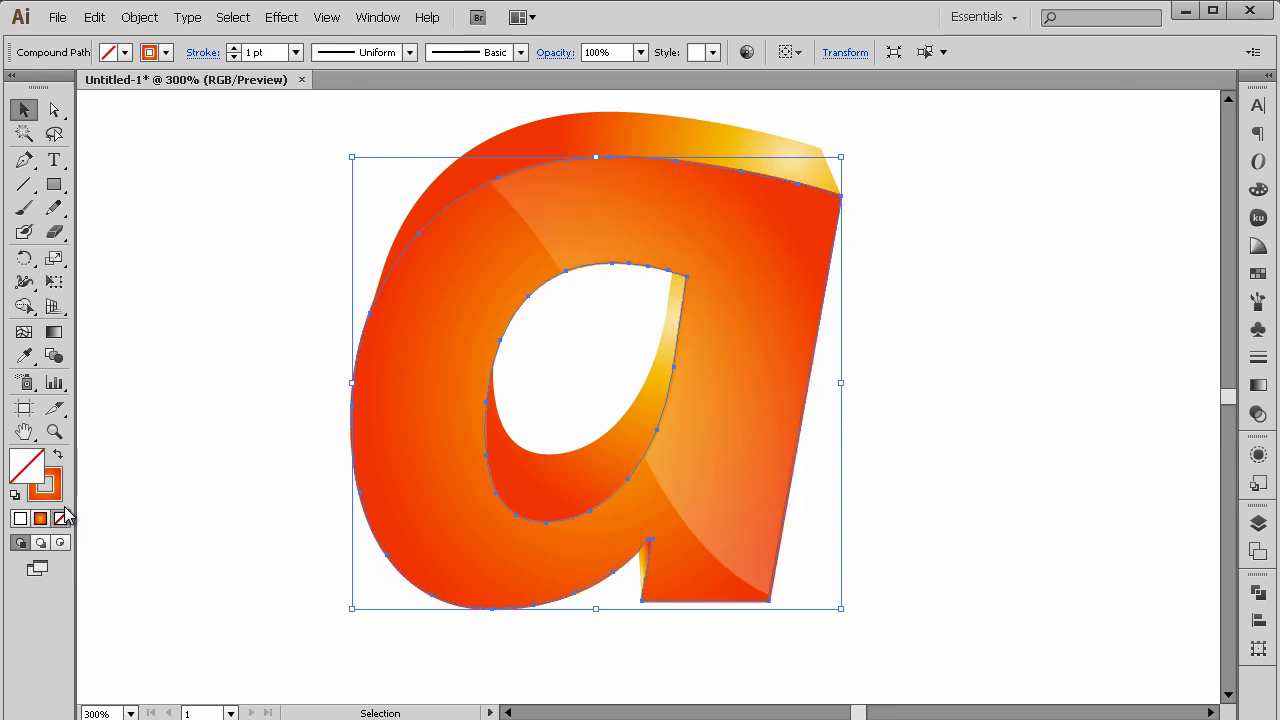
pyautogui.click(58, 496)
pyautogui.doubleClick(62, 500)
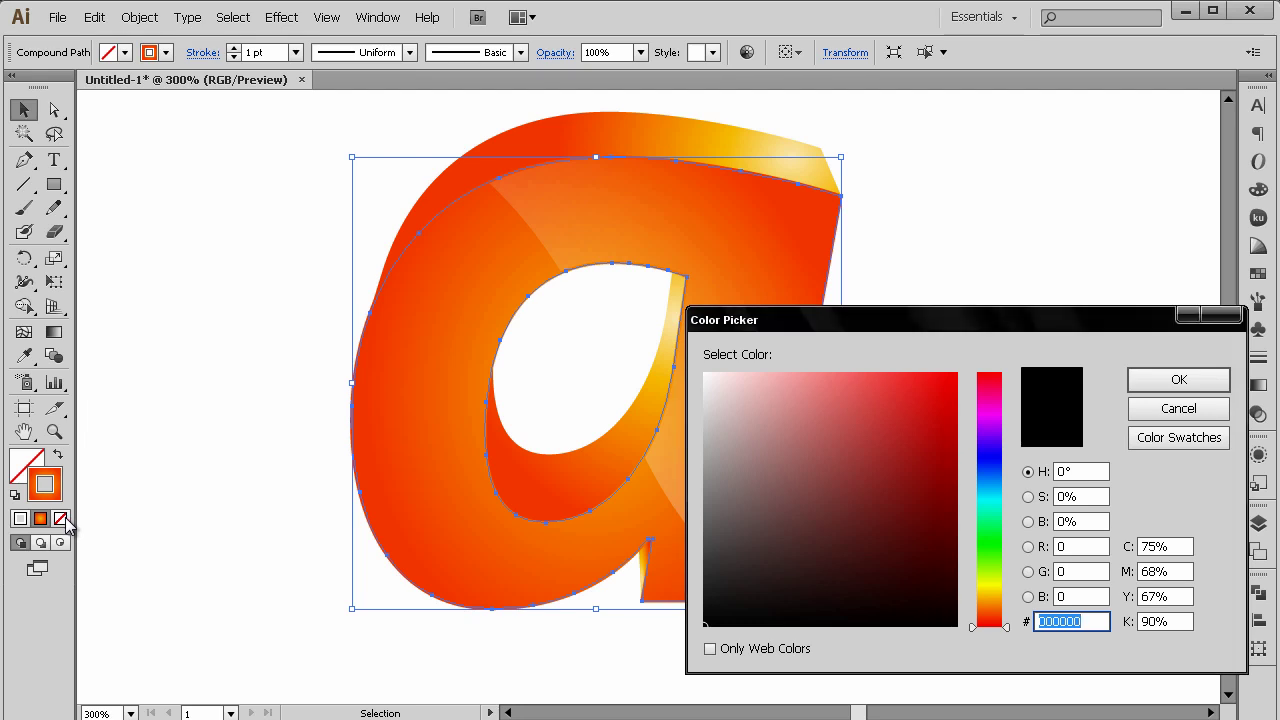
pyautogui.press('Escape')
pyautogui.click(60, 518)
pyautogui.click(39, 519)
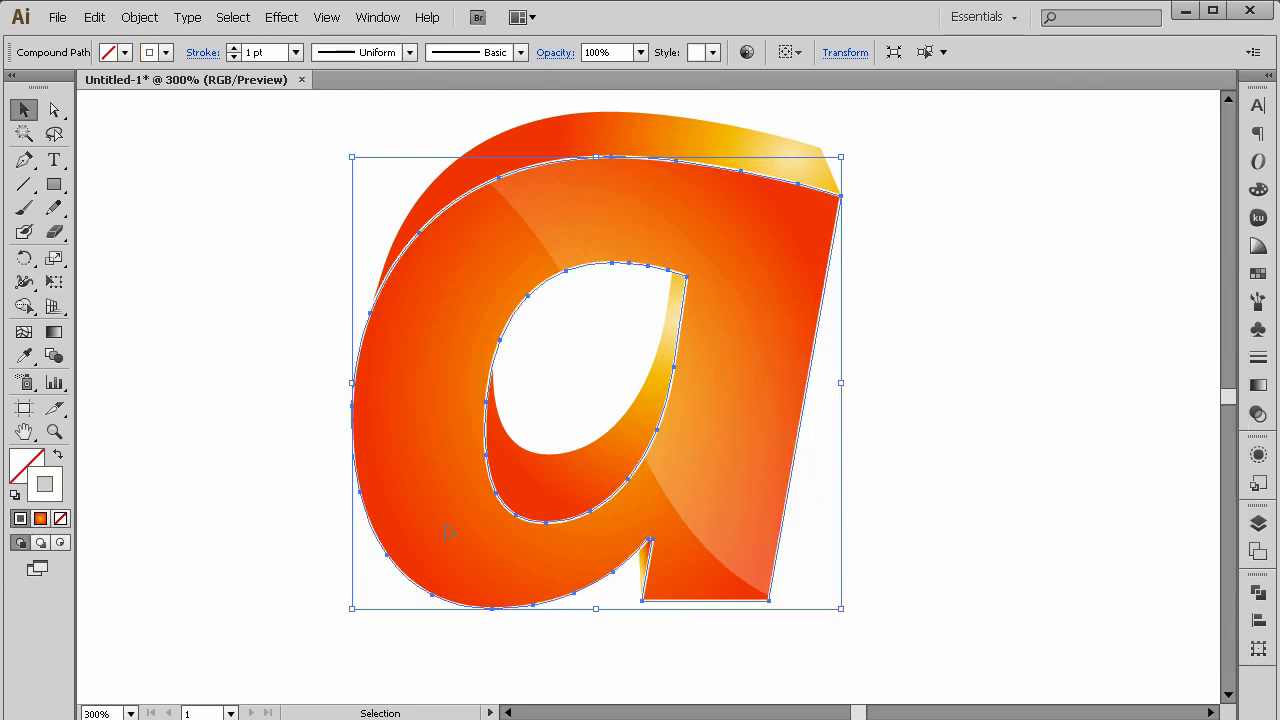
pyautogui.doubleClick(60, 492)
pyautogui.write('5b2c2c')
pyautogui.write('000000')
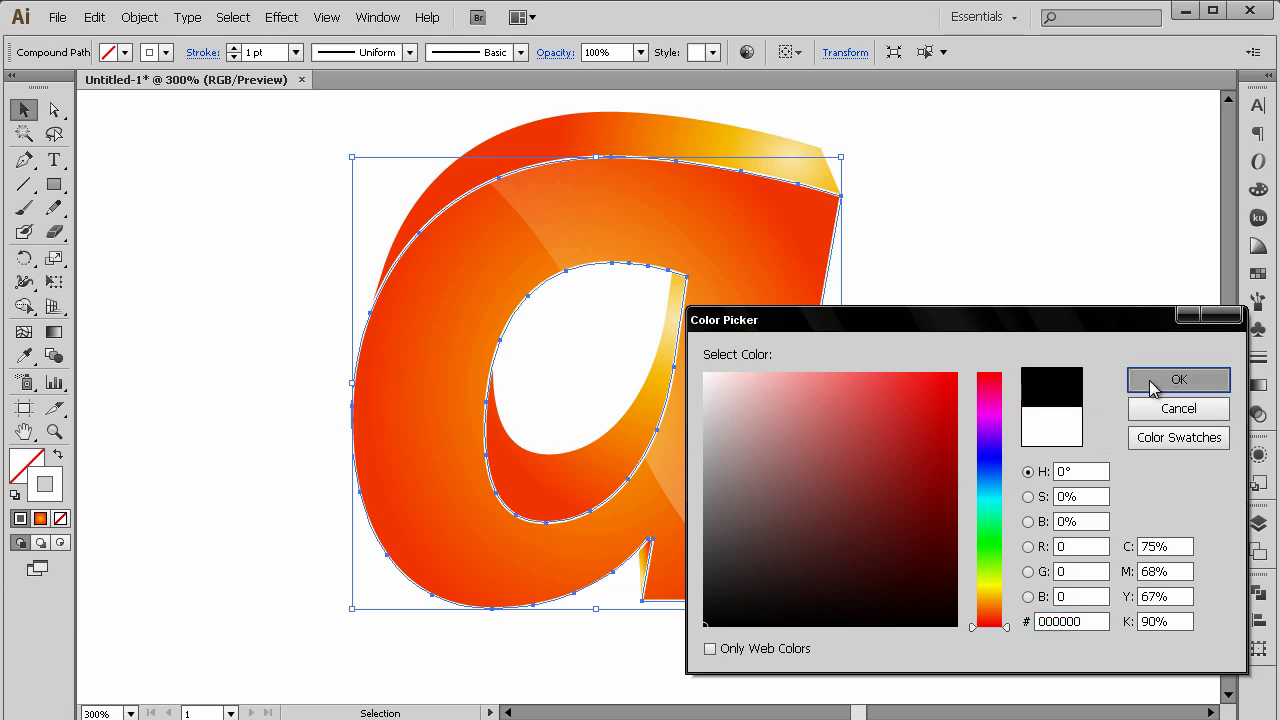
pyautogui.click(1179, 379)
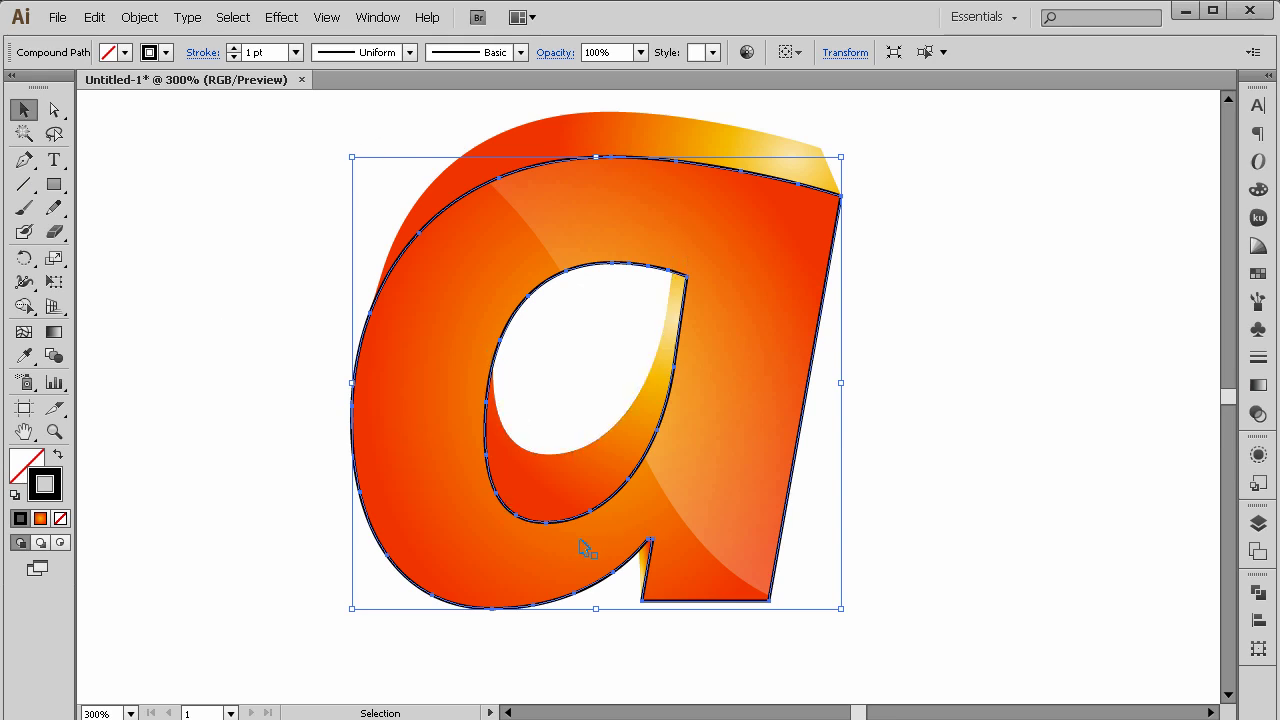
# Expand the fill and stroke of the outline copy on the letter's front face.
pyautogui.click(278, 48)
pyautogui.click(140, 17)
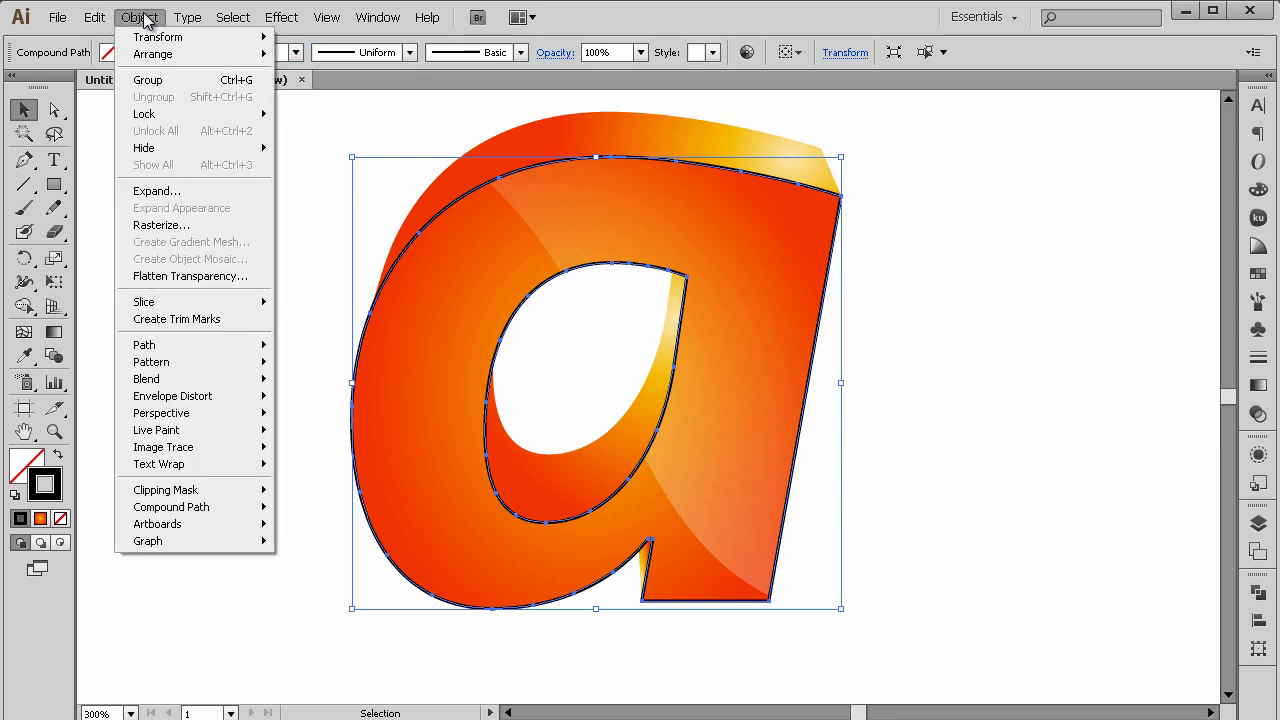
pyautogui.click(171, 191)
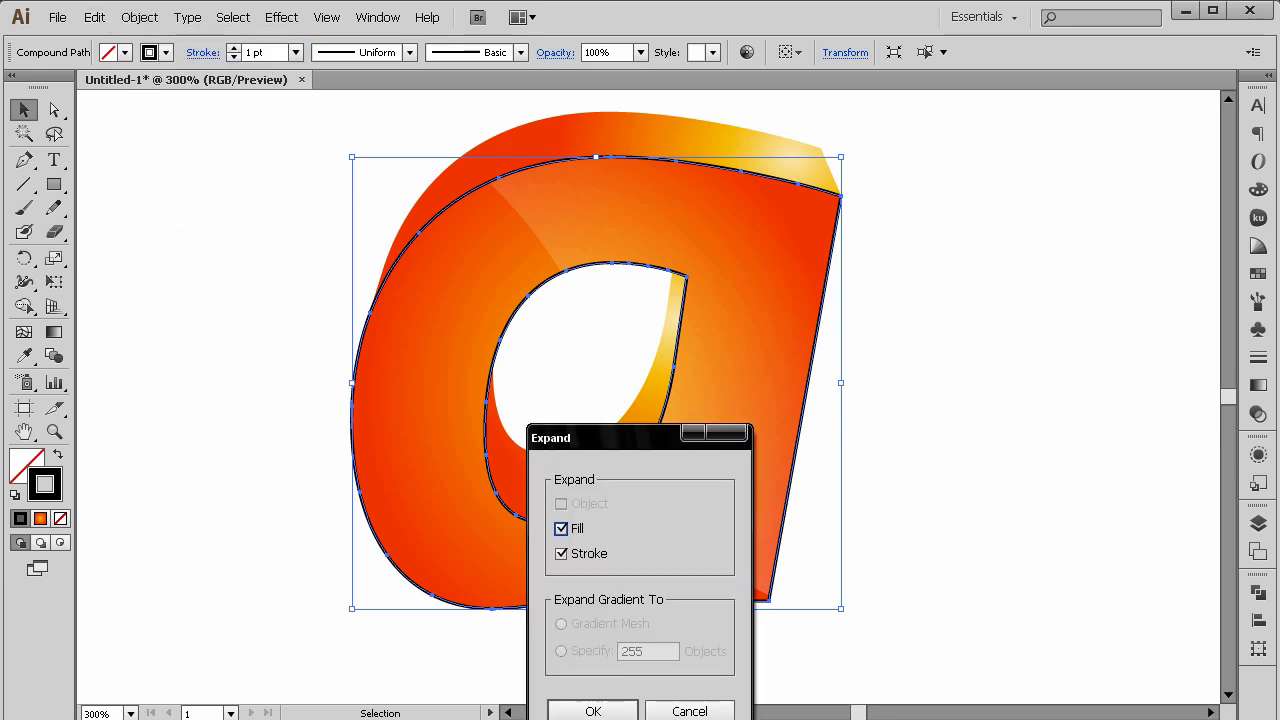
pyautogui.click(593, 711)
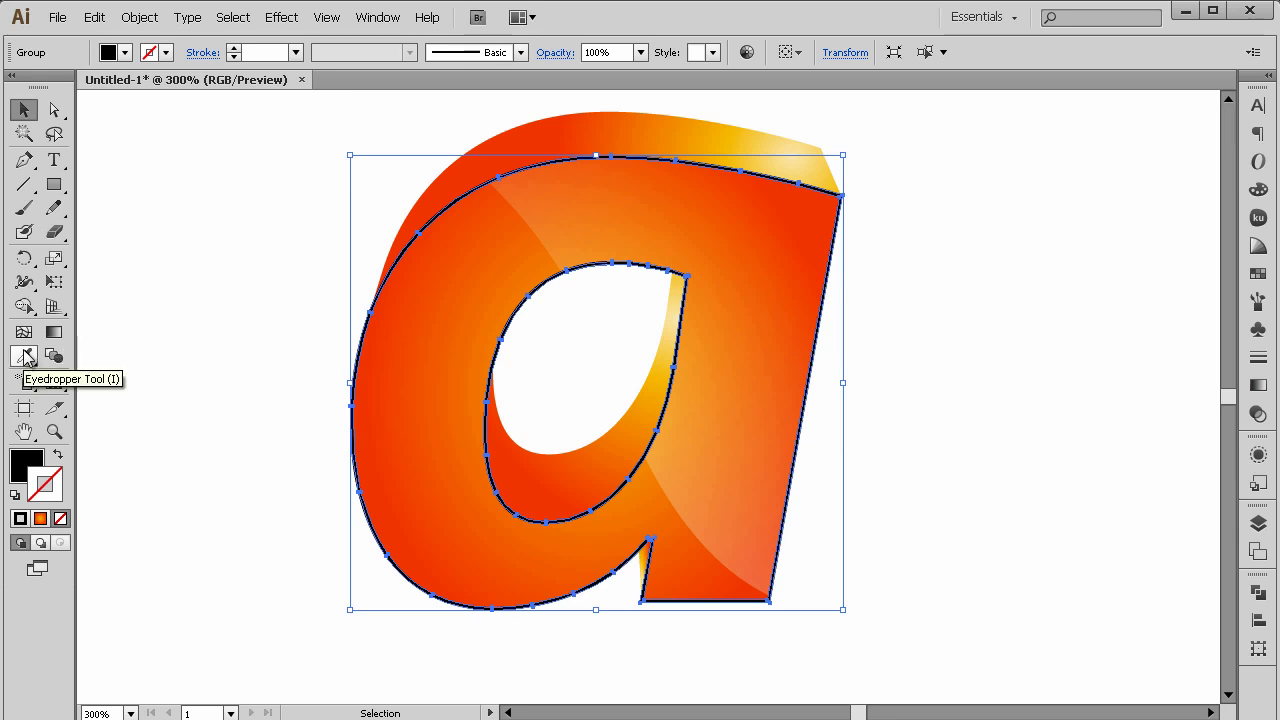
# Sample the front-face highlight's white fading gradient onto the expanded outline with the Eyedropper and set its opacity to 100%.
pyautogui.click(26, 356)
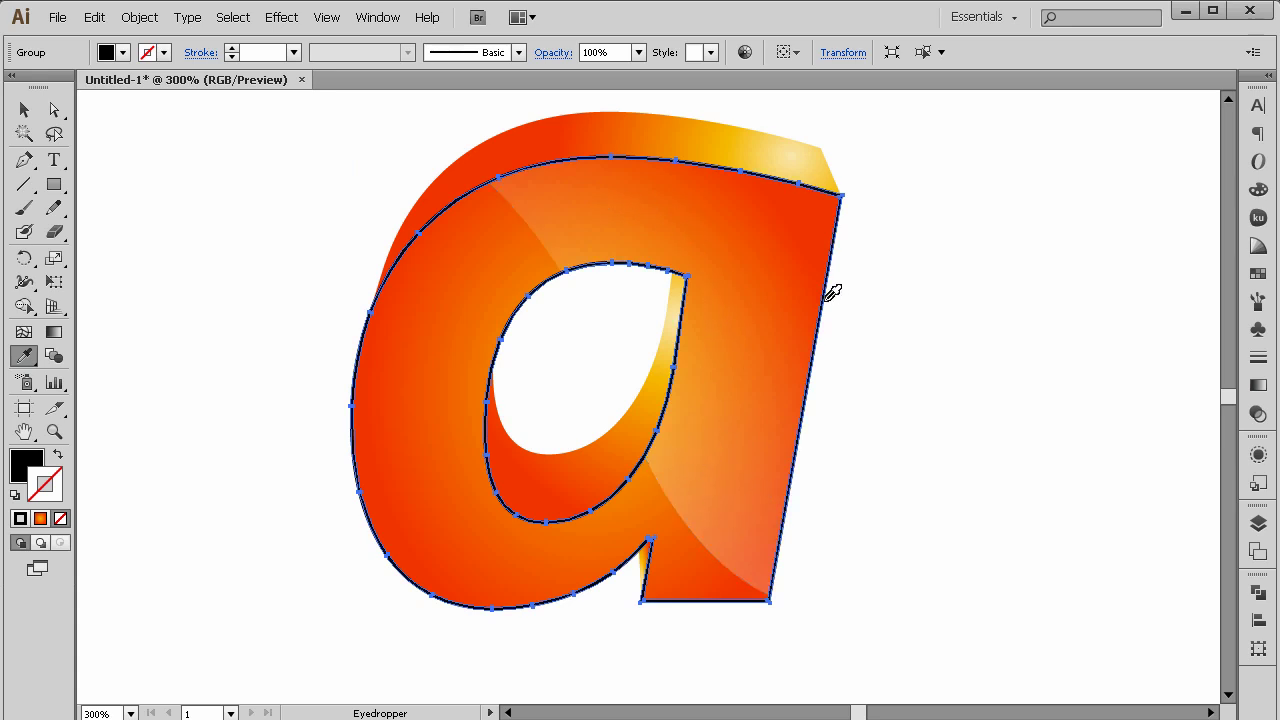
pyautogui.click(718, 497)
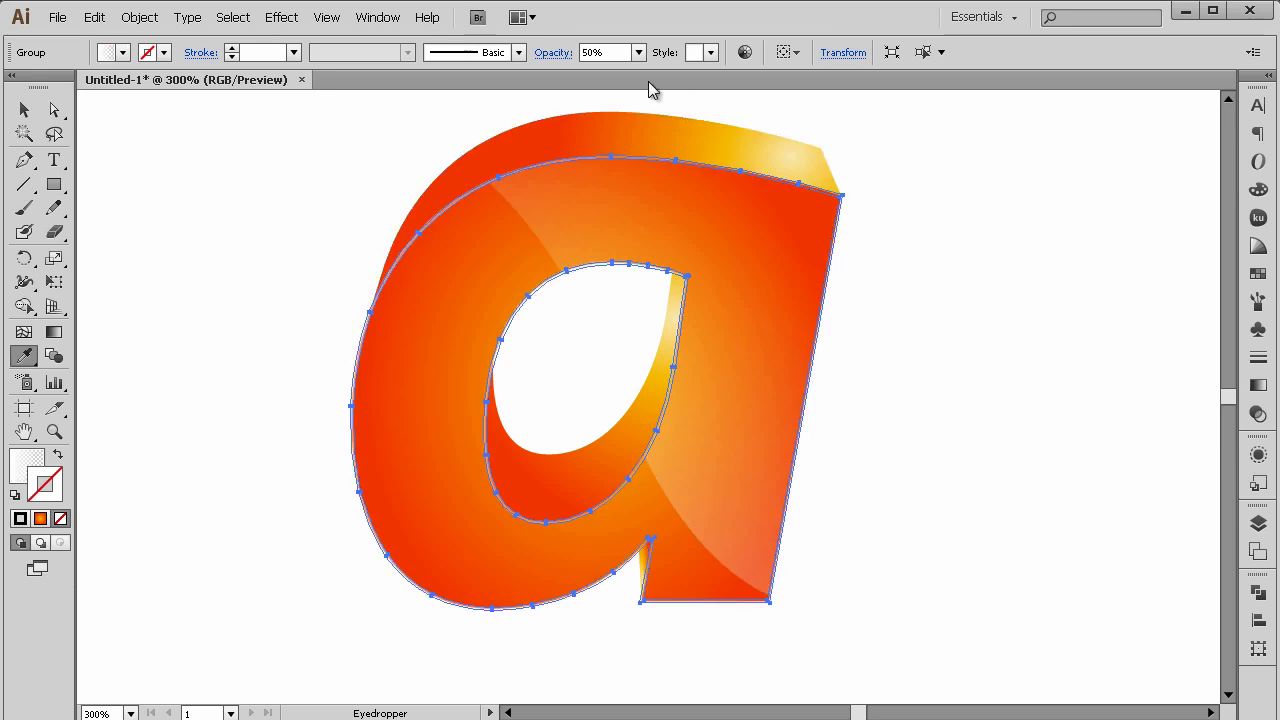
pyautogui.click(638, 52)
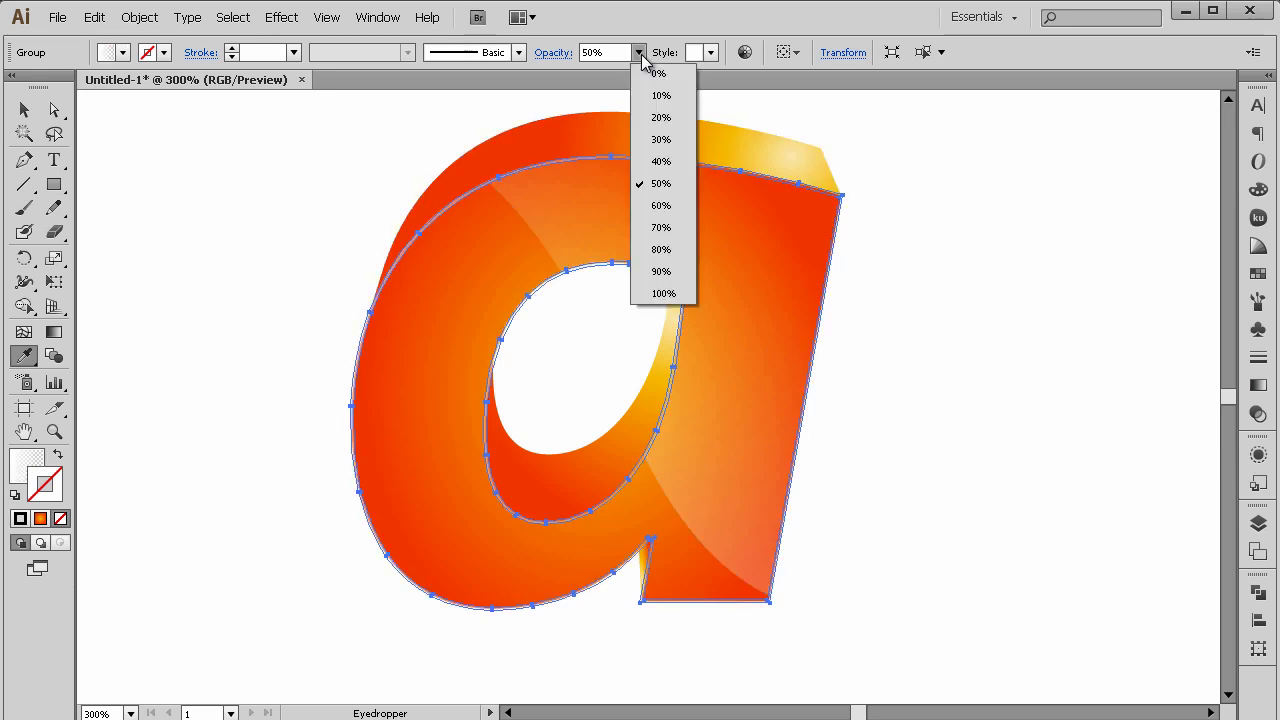
pyautogui.click(663, 293)
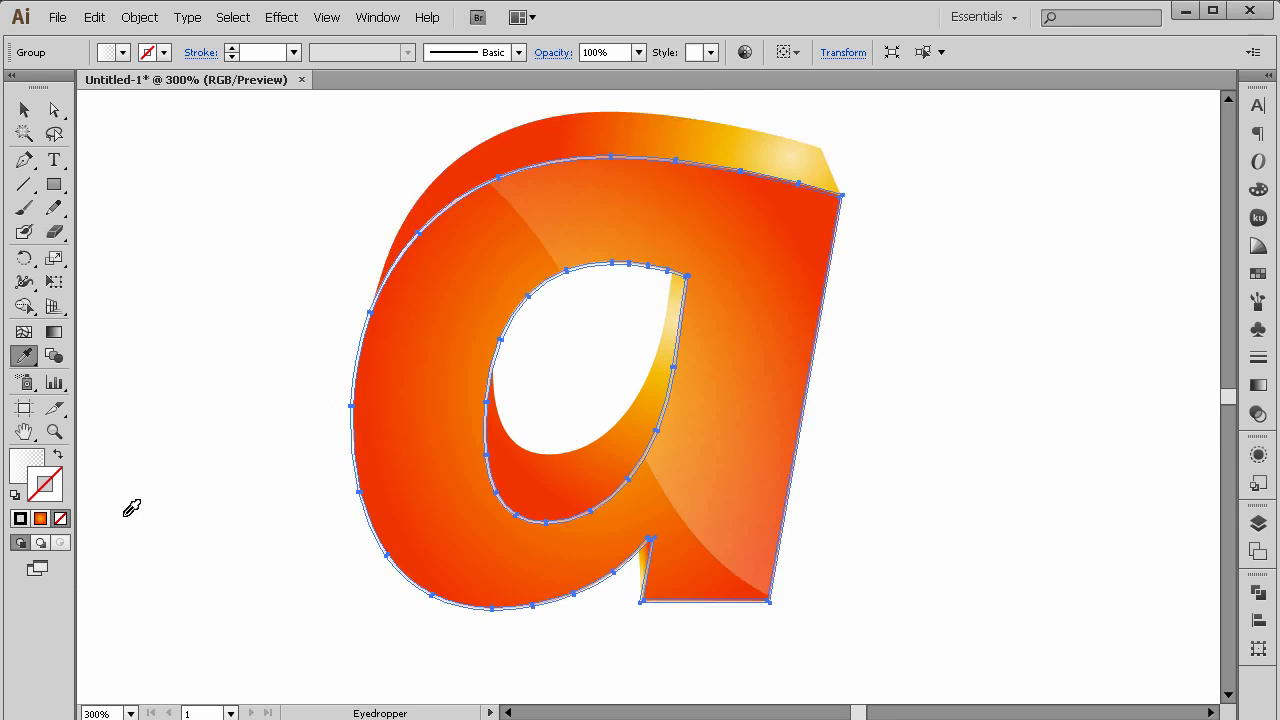
# Set the expanded outline's gradient type to Radial and ungroup the outline.
pyautogui.click(33, 461)
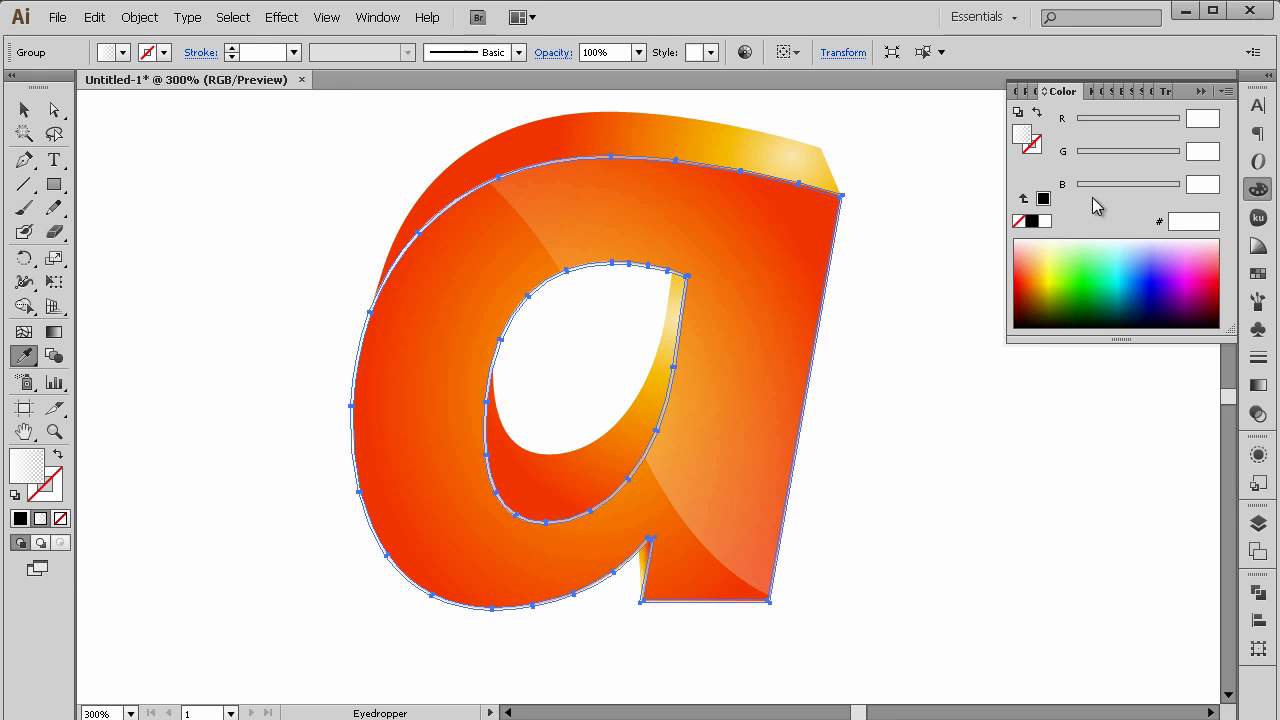
pyautogui.click(1258, 385)
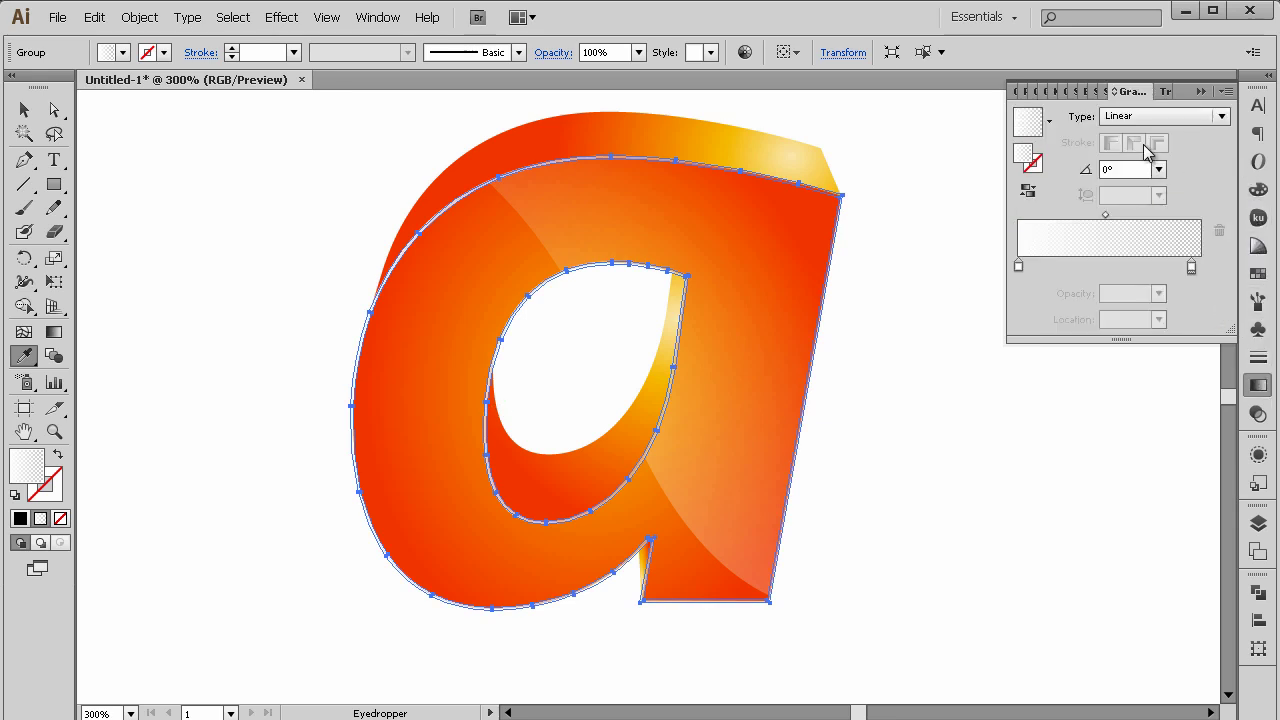
pyautogui.click(1165, 116)
pyautogui.click(1153, 162)
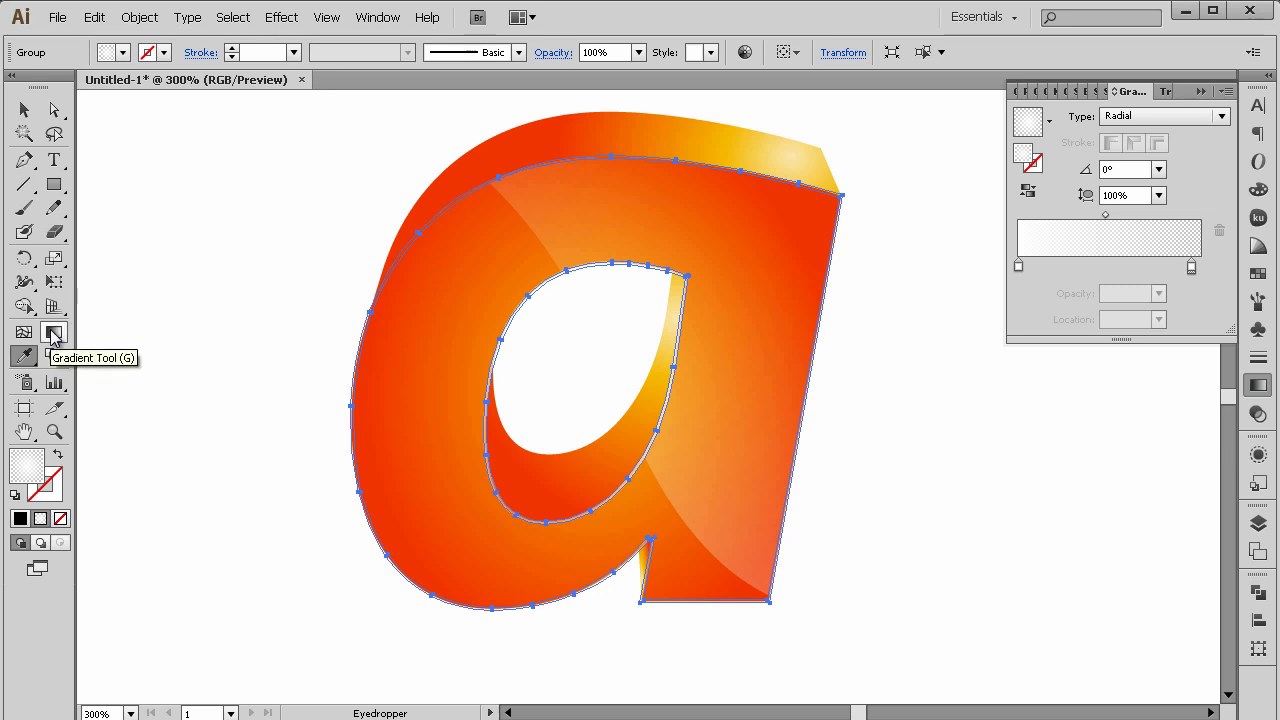
pyautogui.click(53, 334)
pyautogui.rightClick(490, 469)
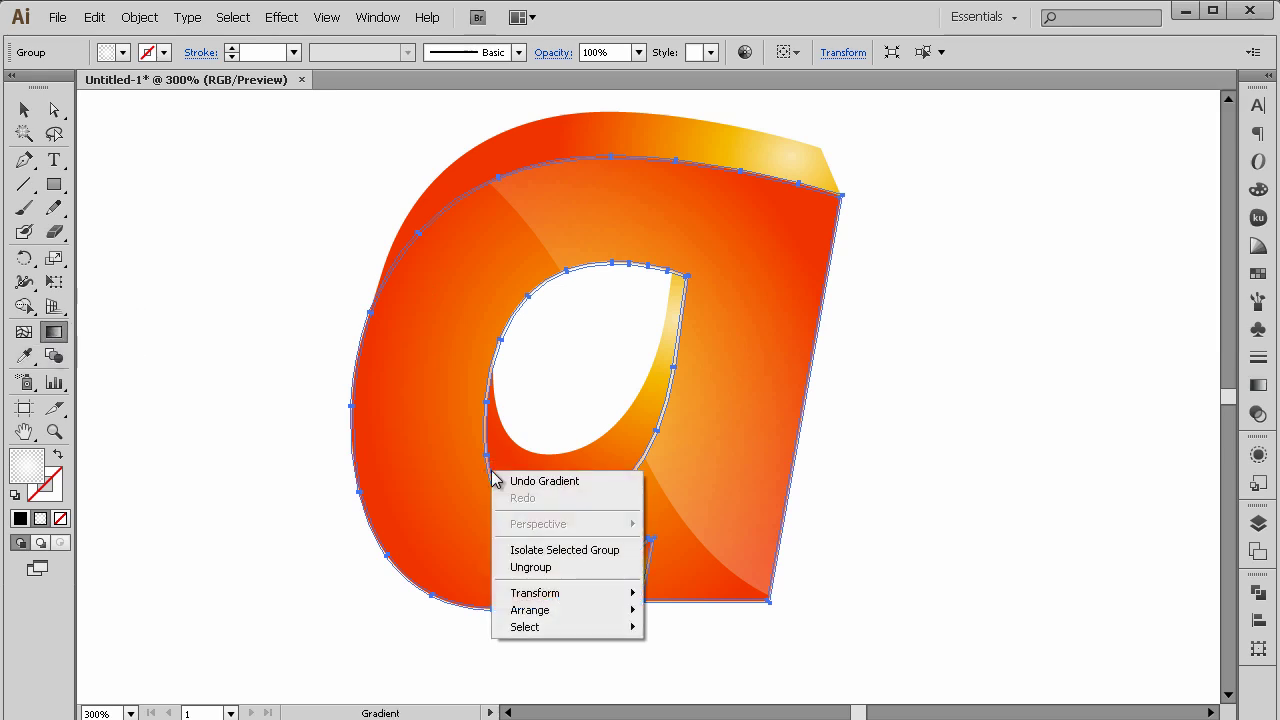
pyautogui.click(566, 568)
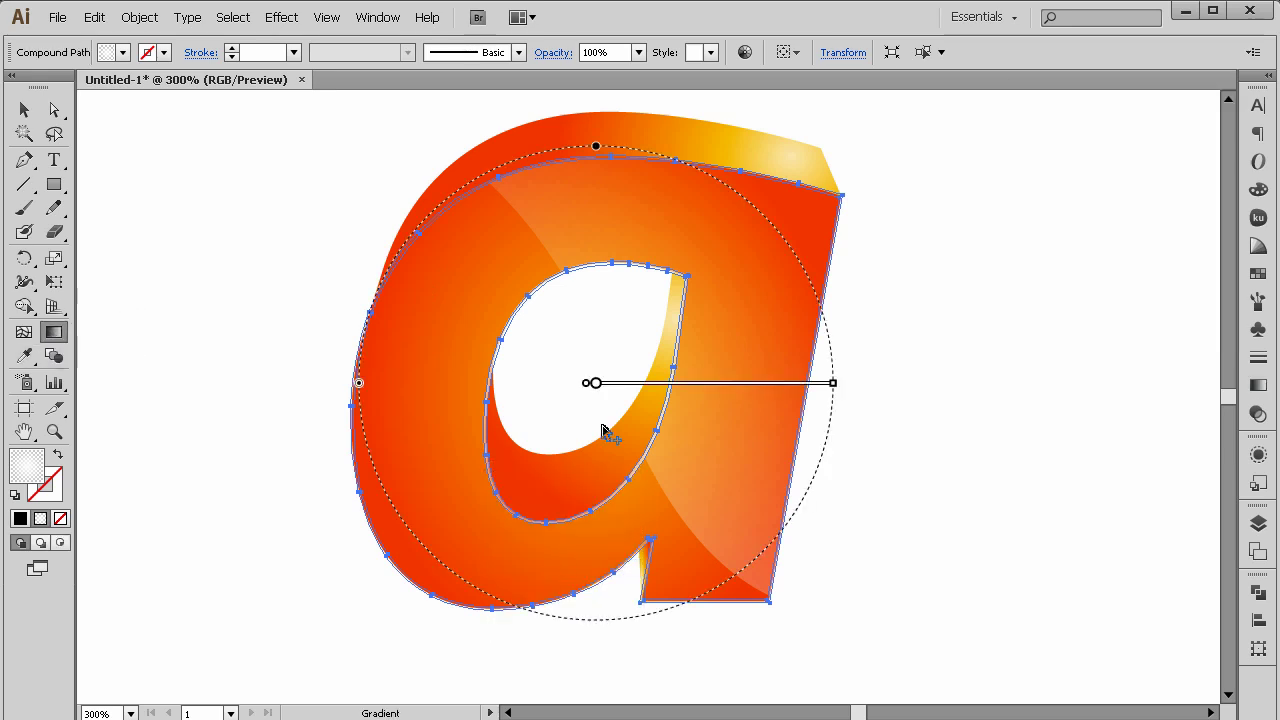
# Centre the outline's radial gradient on the lower curve of the letter's inner opening, shrink it and tilt it upward along that edge.
pyautogui.moveTo(598, 388); pyautogui.dragTo(526, 516)
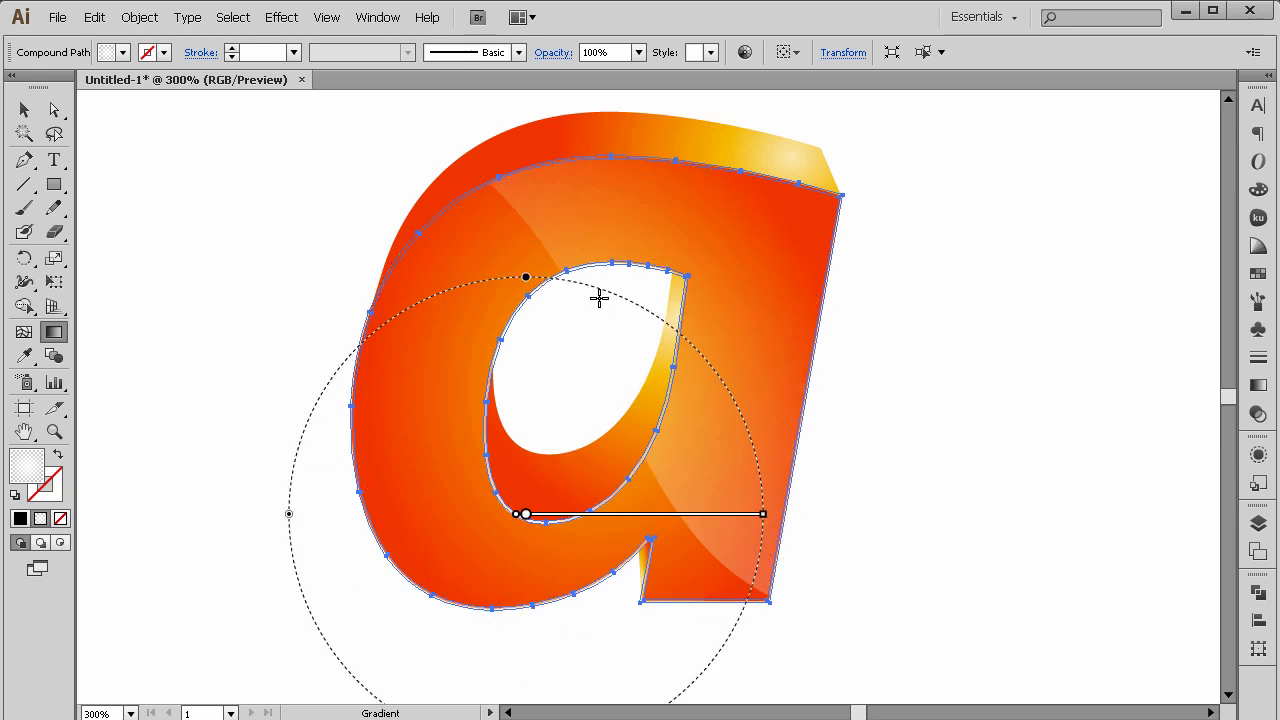
pyautogui.moveTo(763, 514); pyautogui.dragTo(621, 514)
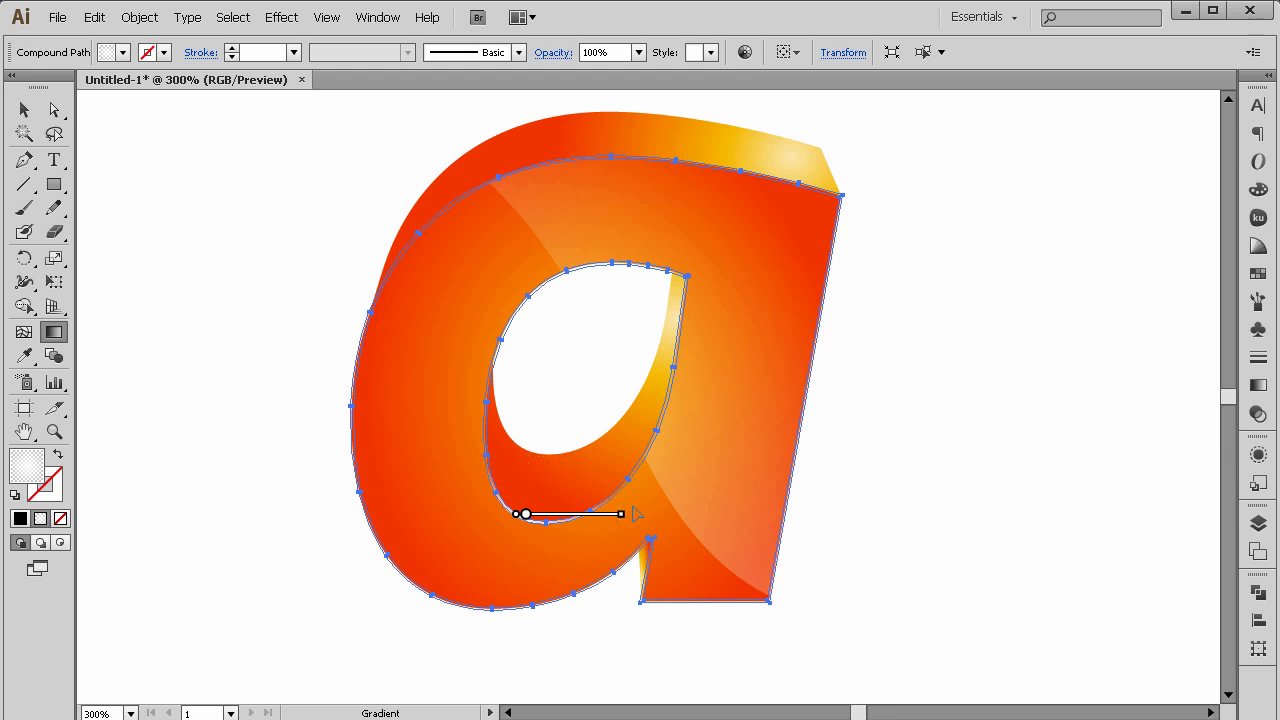
pyautogui.moveTo(621, 514)
pyautogui.mouseDown()
pyautogui.moveTo(669, 514)
pyautogui.moveTo(628, 444)
pyautogui.moveTo(640, 442)
pyautogui.mouseUp()
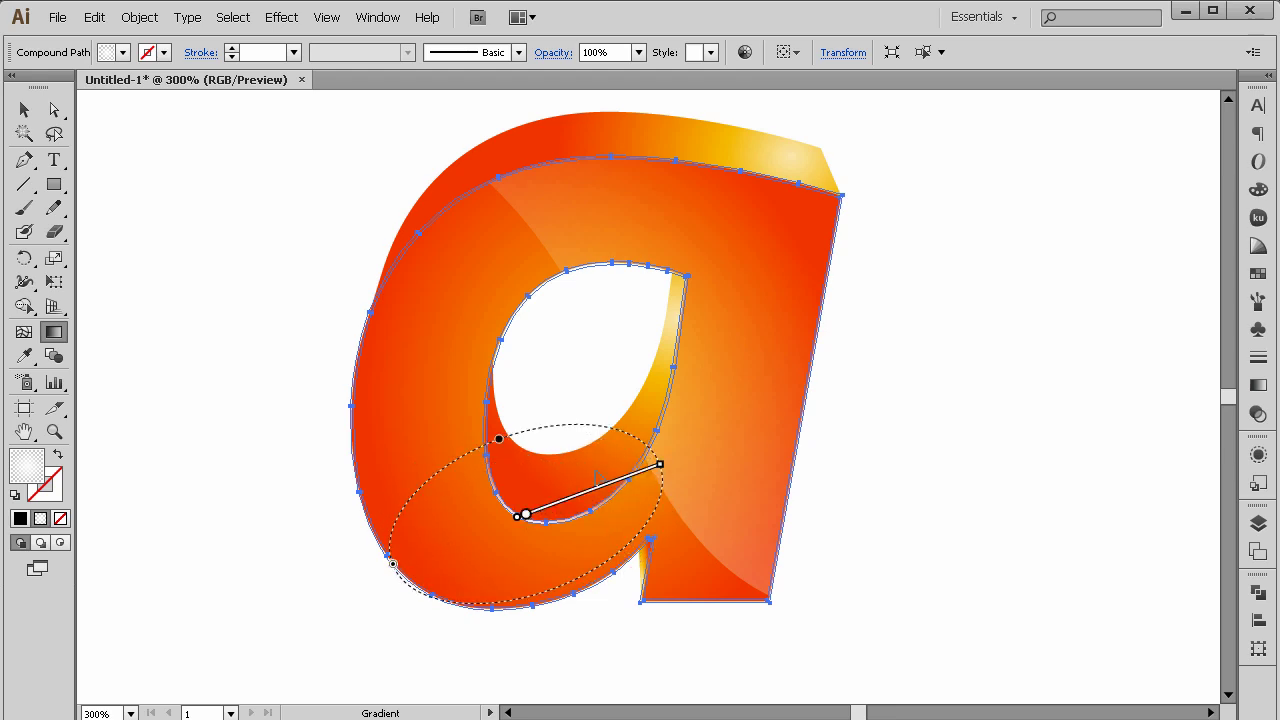
pyautogui.moveTo(527, 515); pyautogui.dragTo(526, 504)
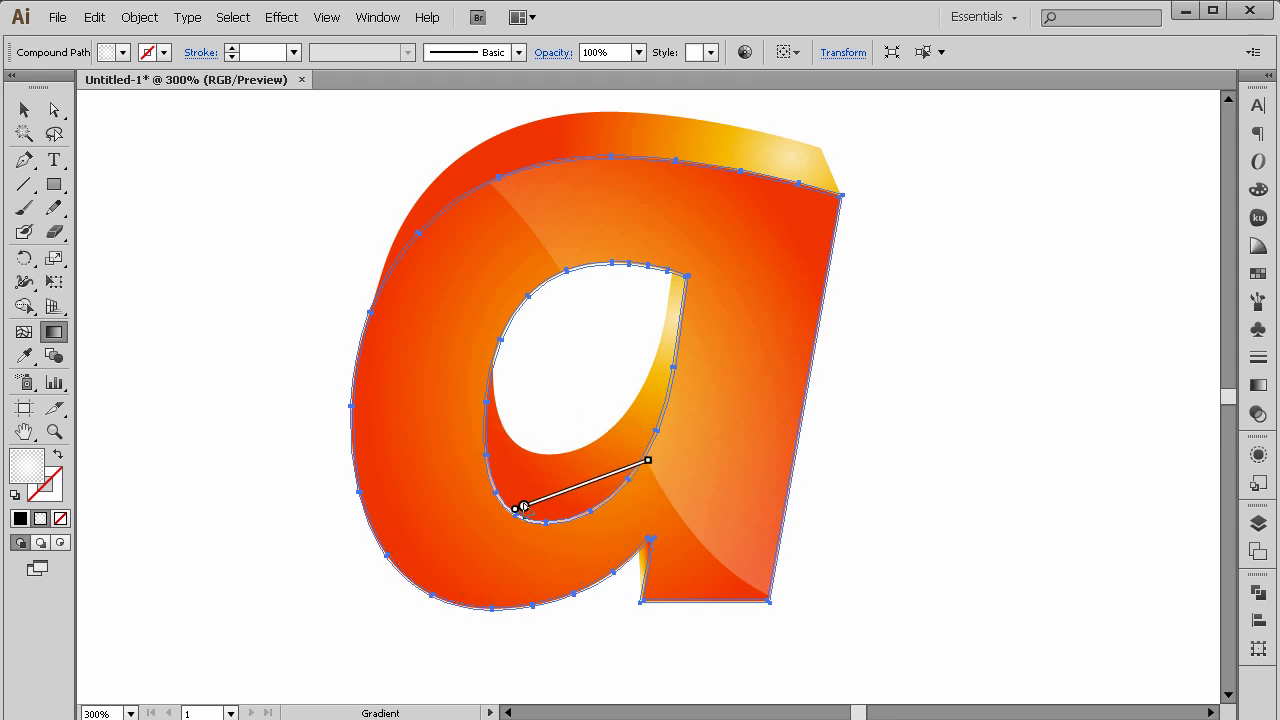
pyautogui.moveTo(533, 501); pyautogui.dragTo(520, 508)
pyautogui.click(24, 109)
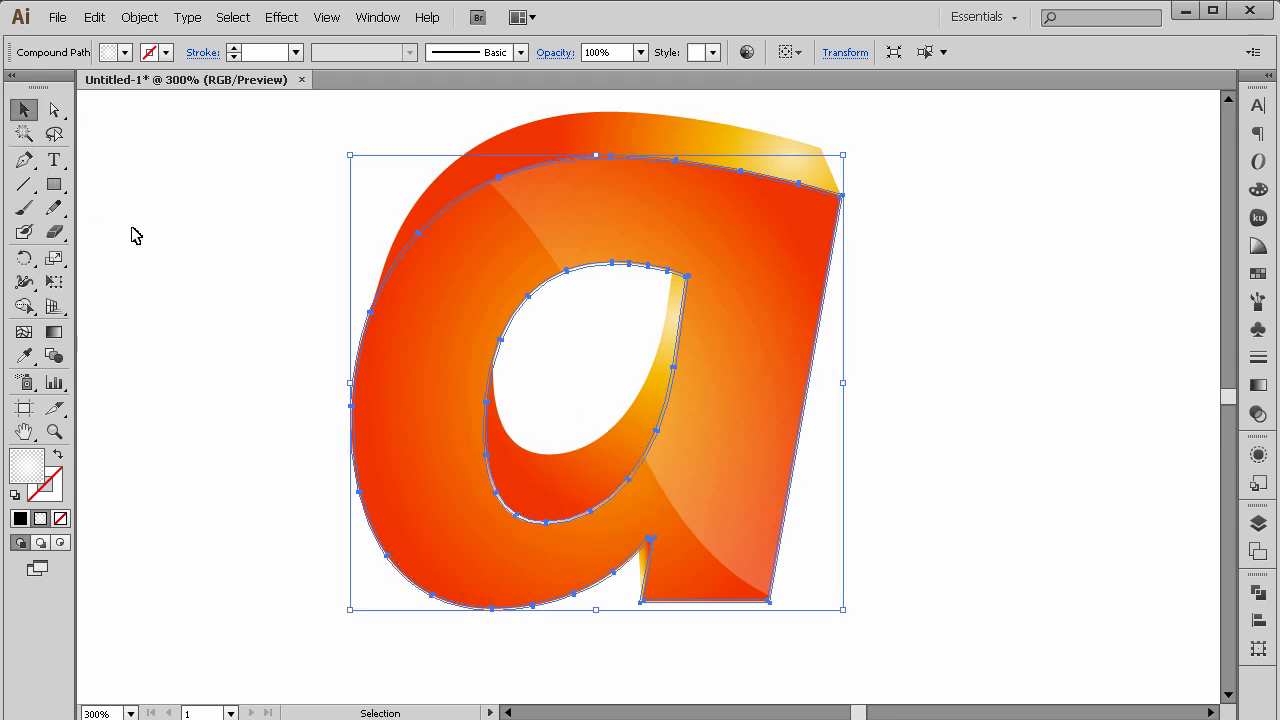
pyautogui.click(134, 234)
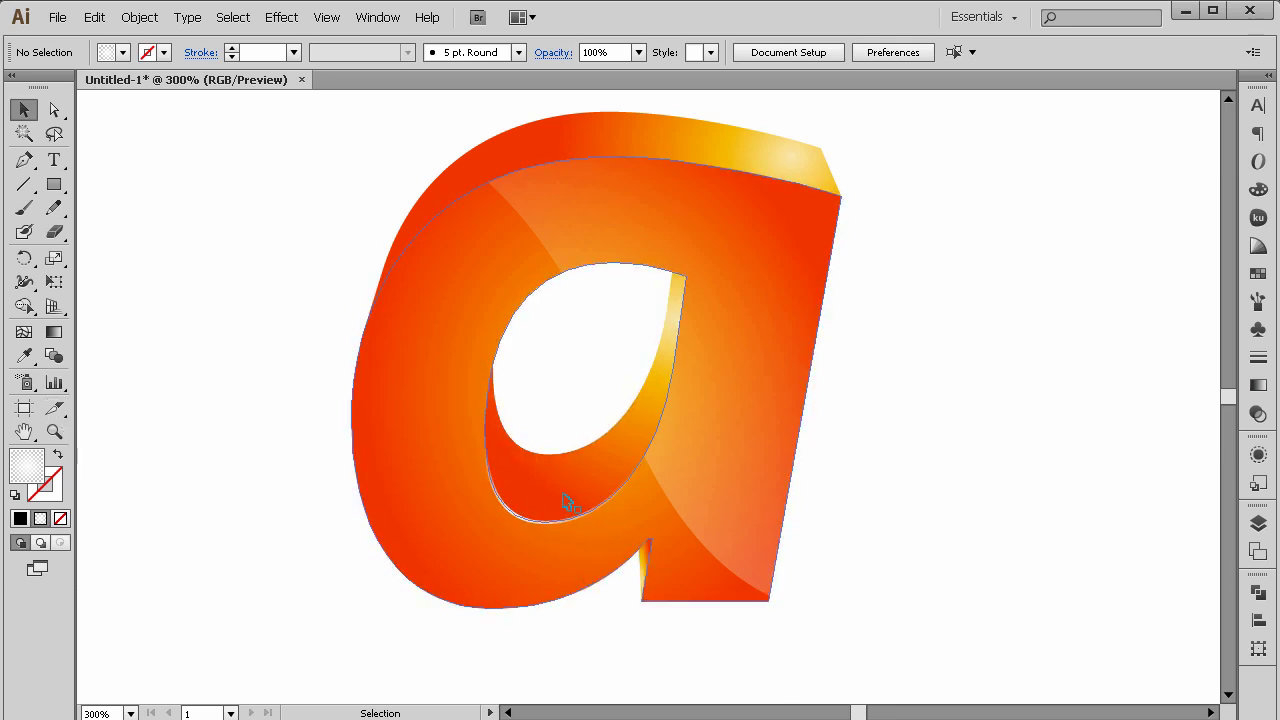
# Check the glowing edge at lower magnification, then reselect the outline and rotate its radial gradient slightly closer to horizontal.
pyautogui.hotkey('ctrl', '0')
pyautogui.hotkey('ctrl', '+')
pyautogui.hotkey('ctrl', '+')
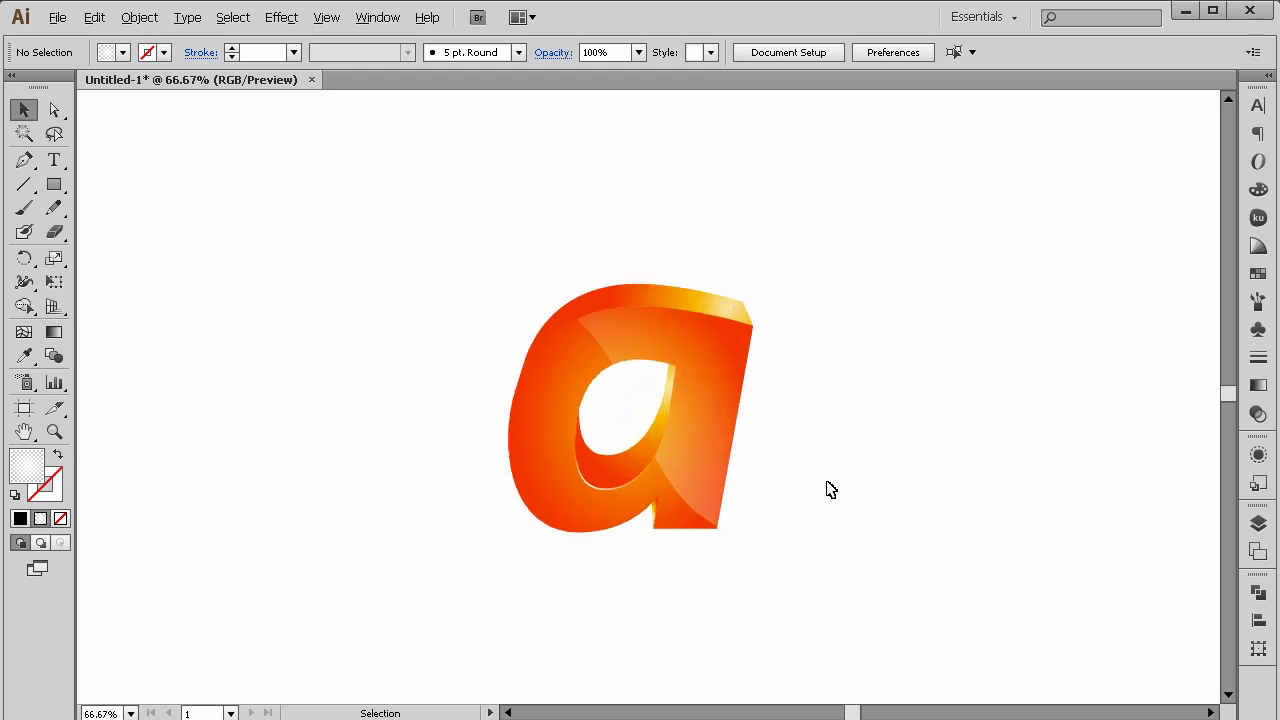
pyautogui.hotkey('ctrl', '+')
pyautogui.hotkey('ctrl', '+')
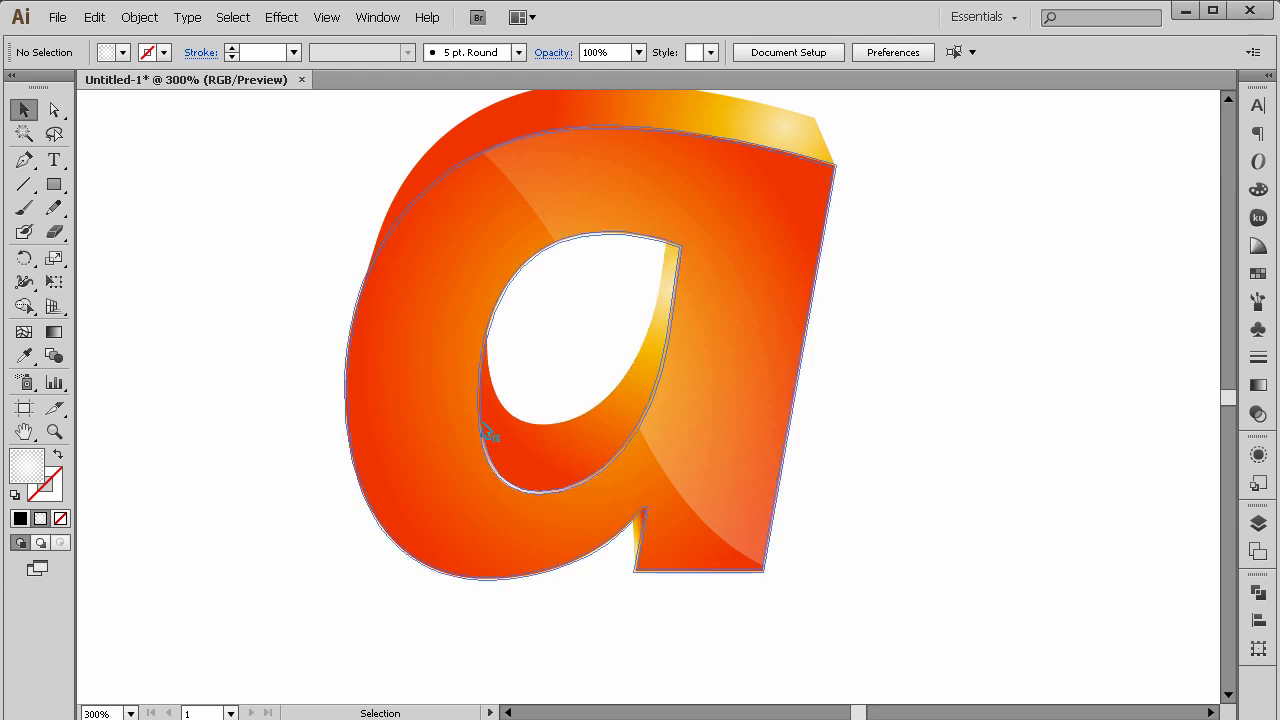
pyautogui.click(54, 332)
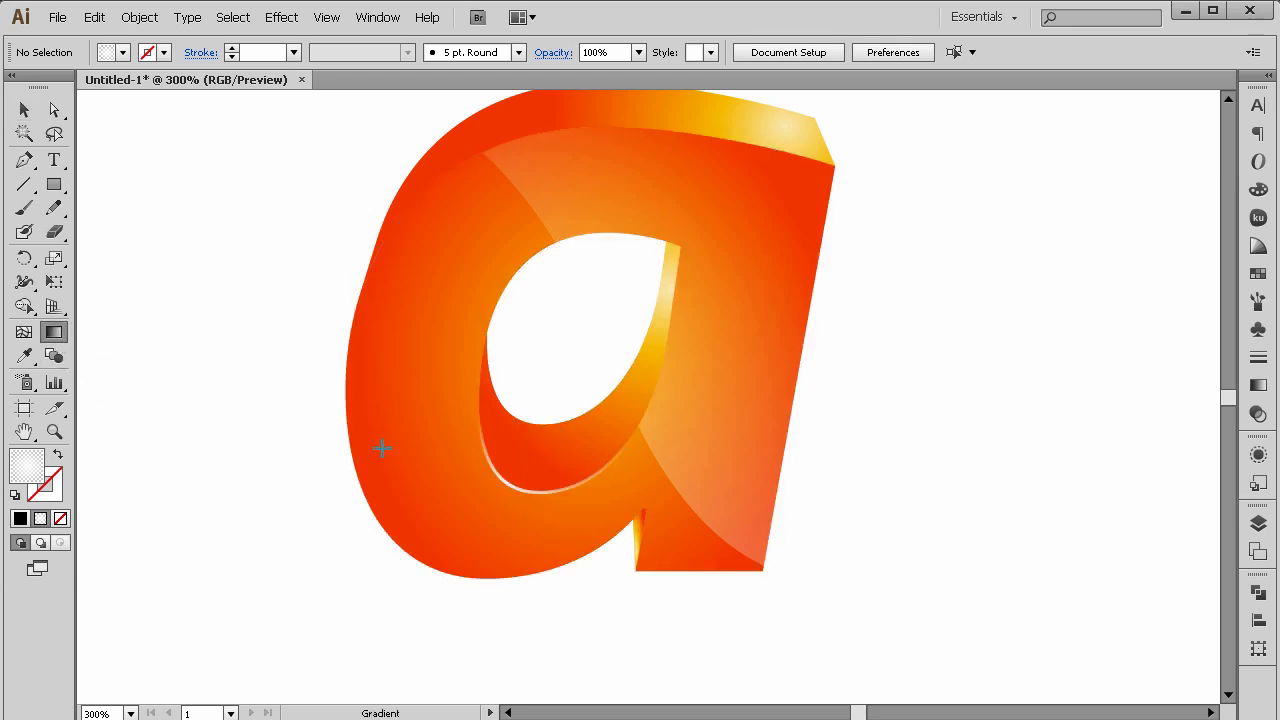
pyautogui.click(24, 109)
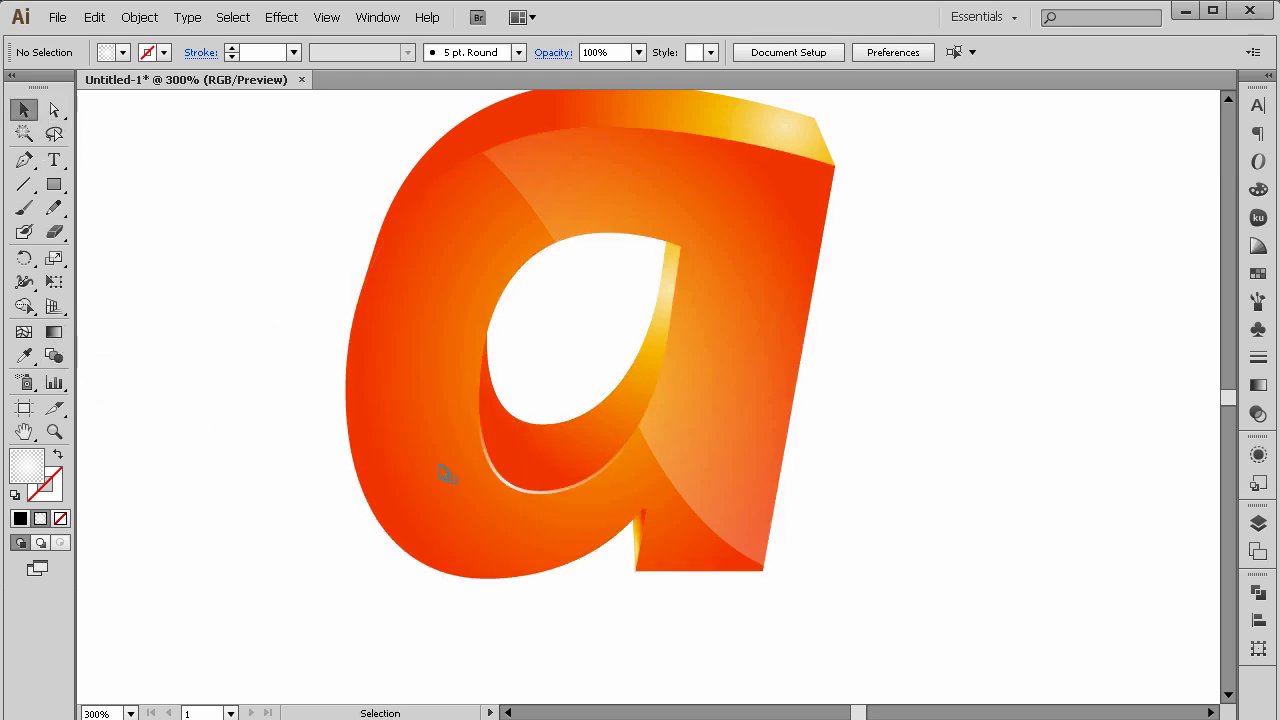
pyautogui.click(503, 484)
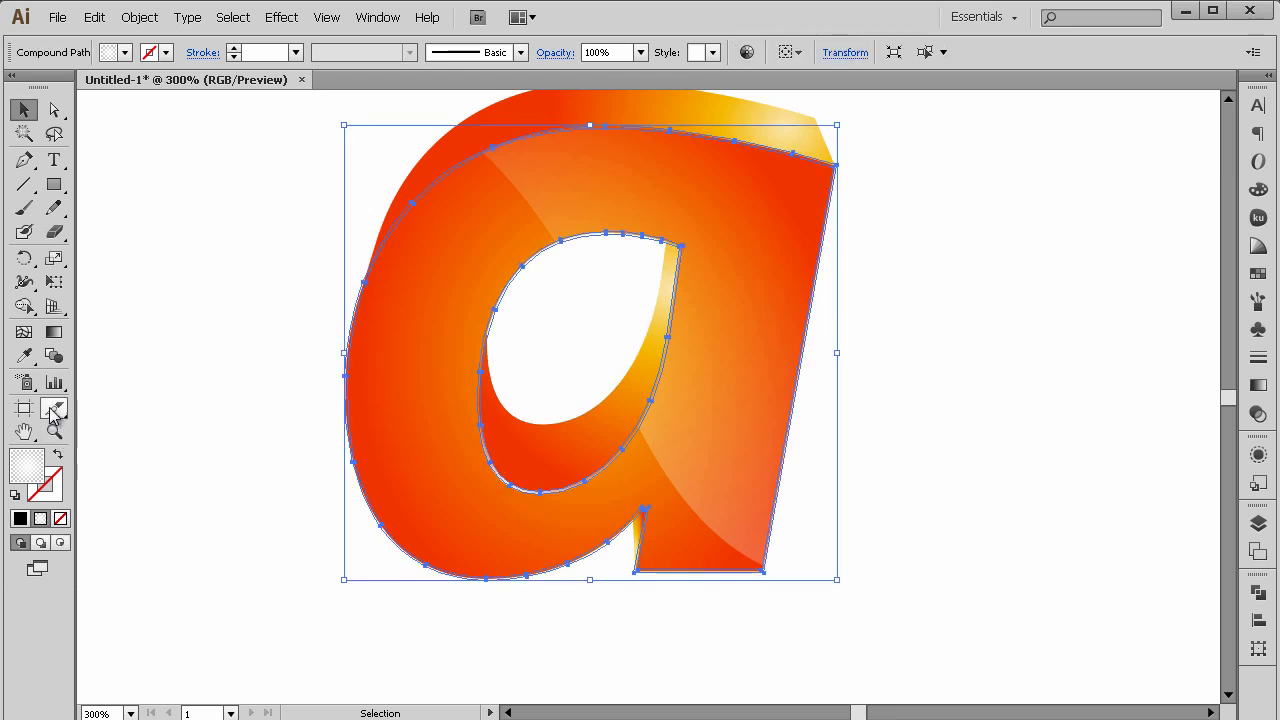
pyautogui.click(54, 332)
pyautogui.moveTo(548, 485)
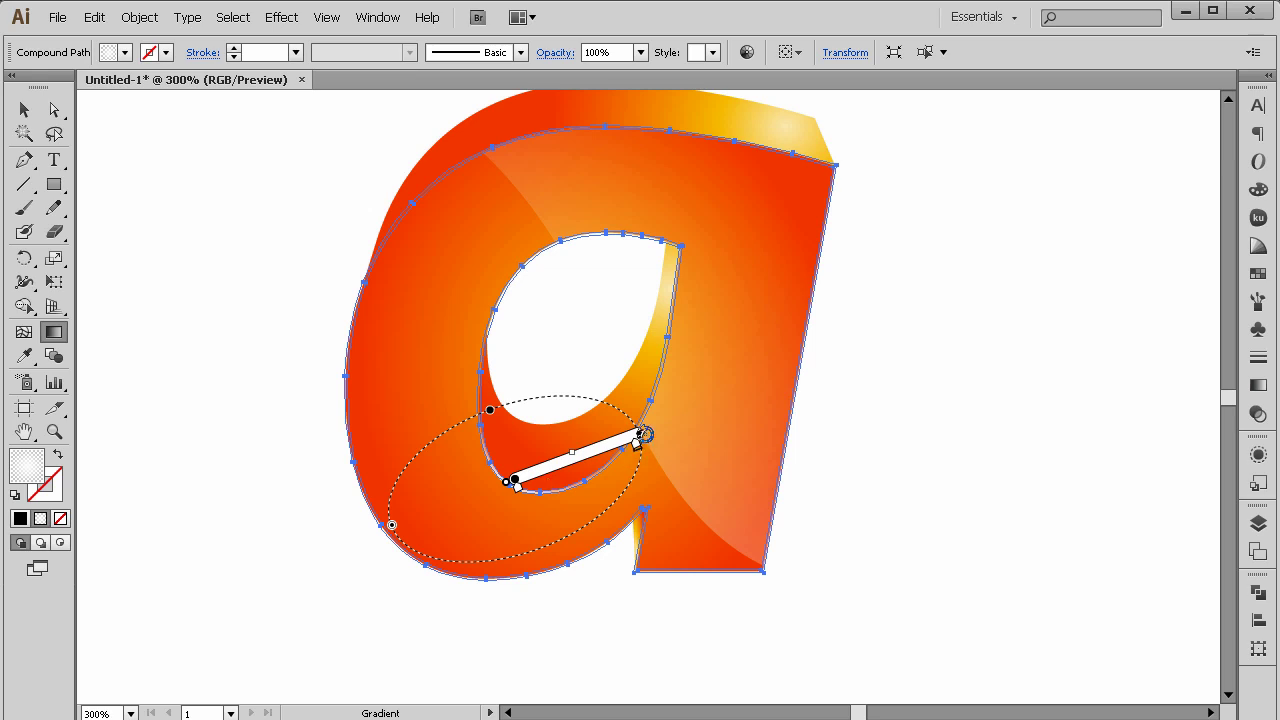
pyautogui.moveTo(620, 406); pyautogui.dragTo(626, 417)
pyautogui.scroll(1, 289, 489)
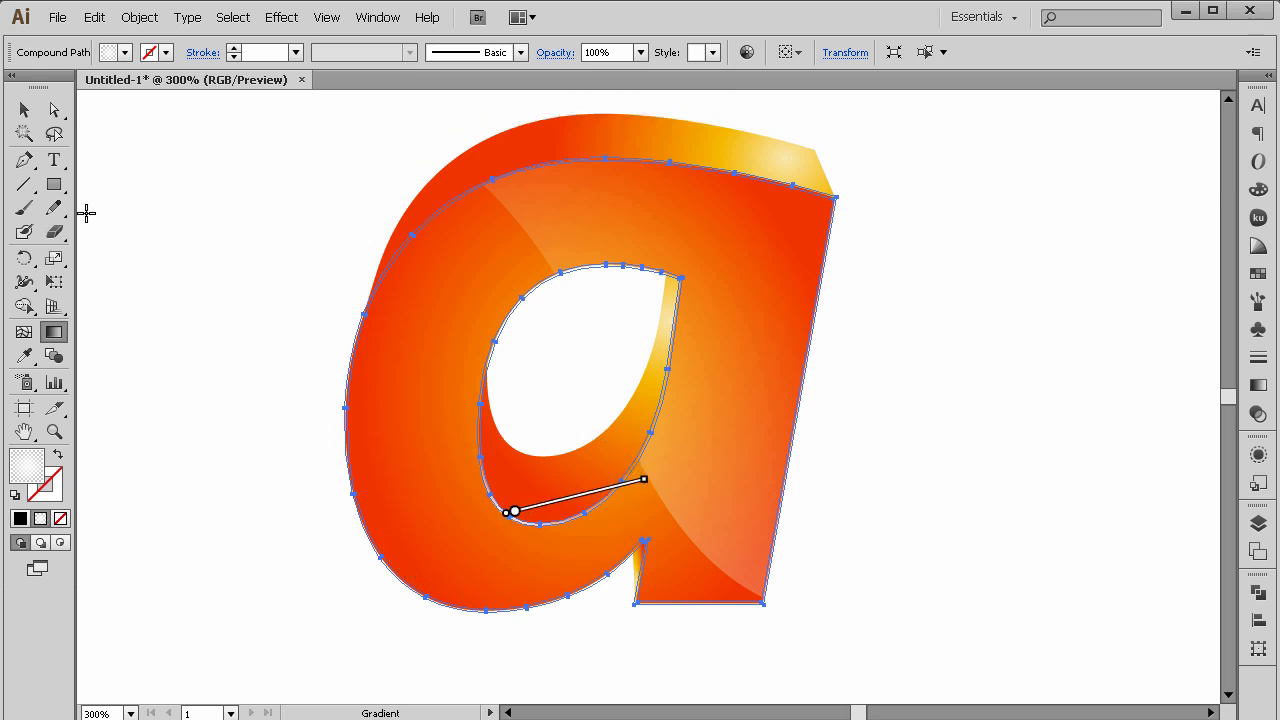
pyautogui.click(24, 109)
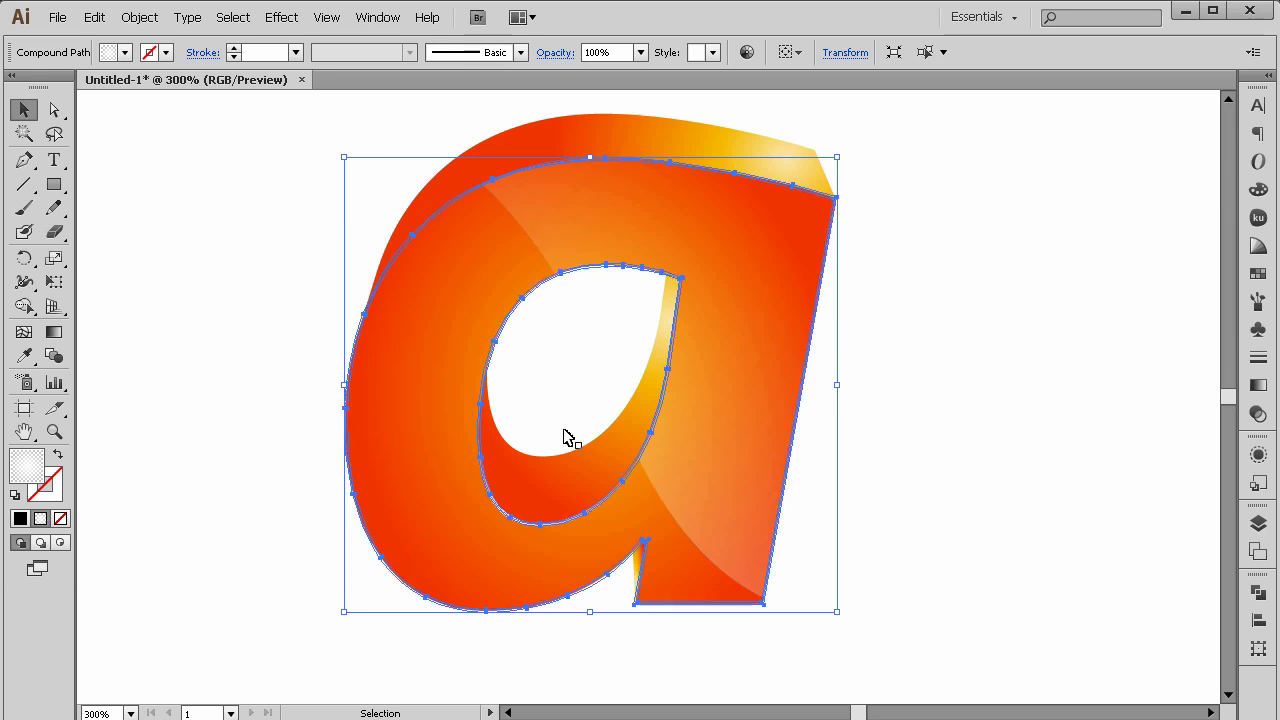
pyautogui.click(326, 553)
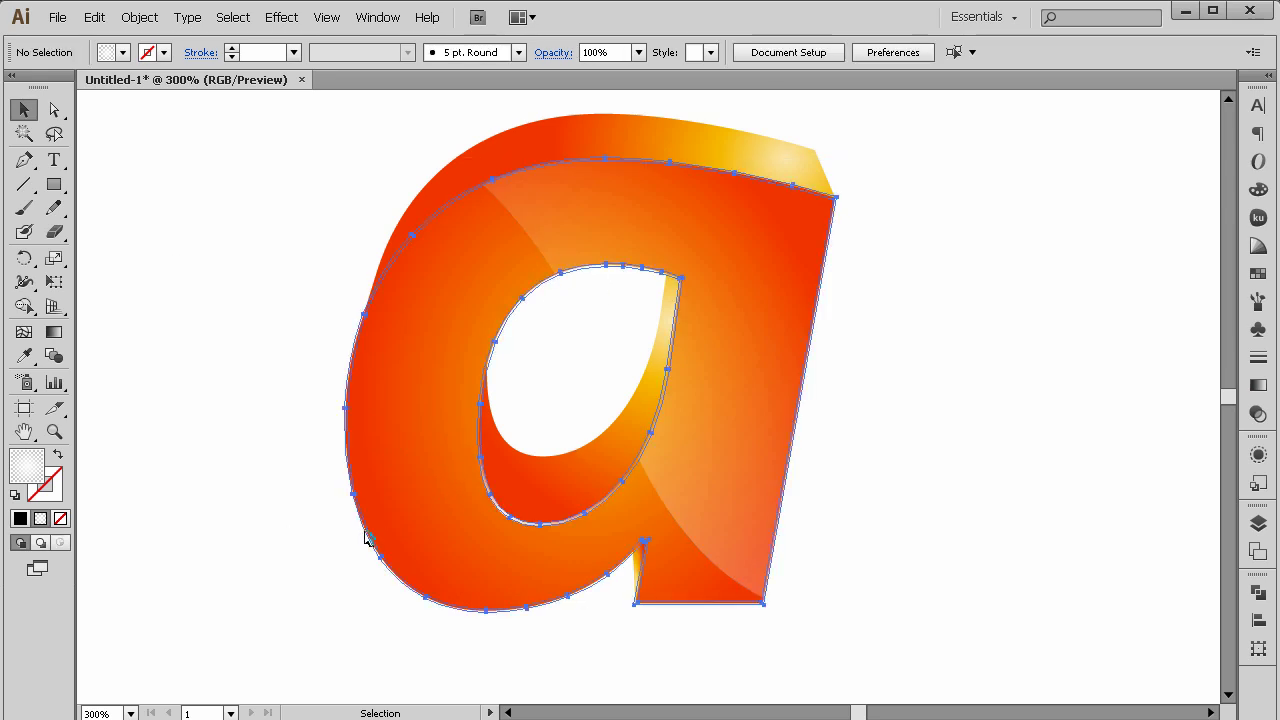
pyautogui.click(365, 535)
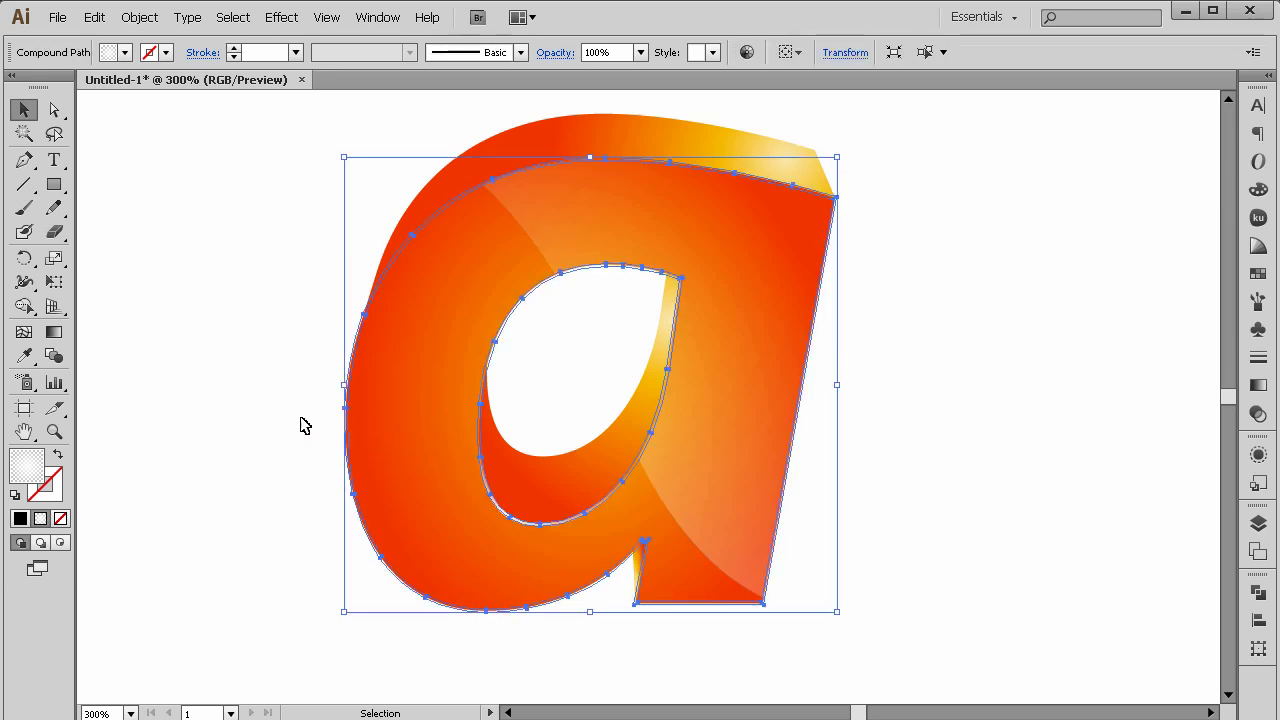
pyautogui.click(95, 17)
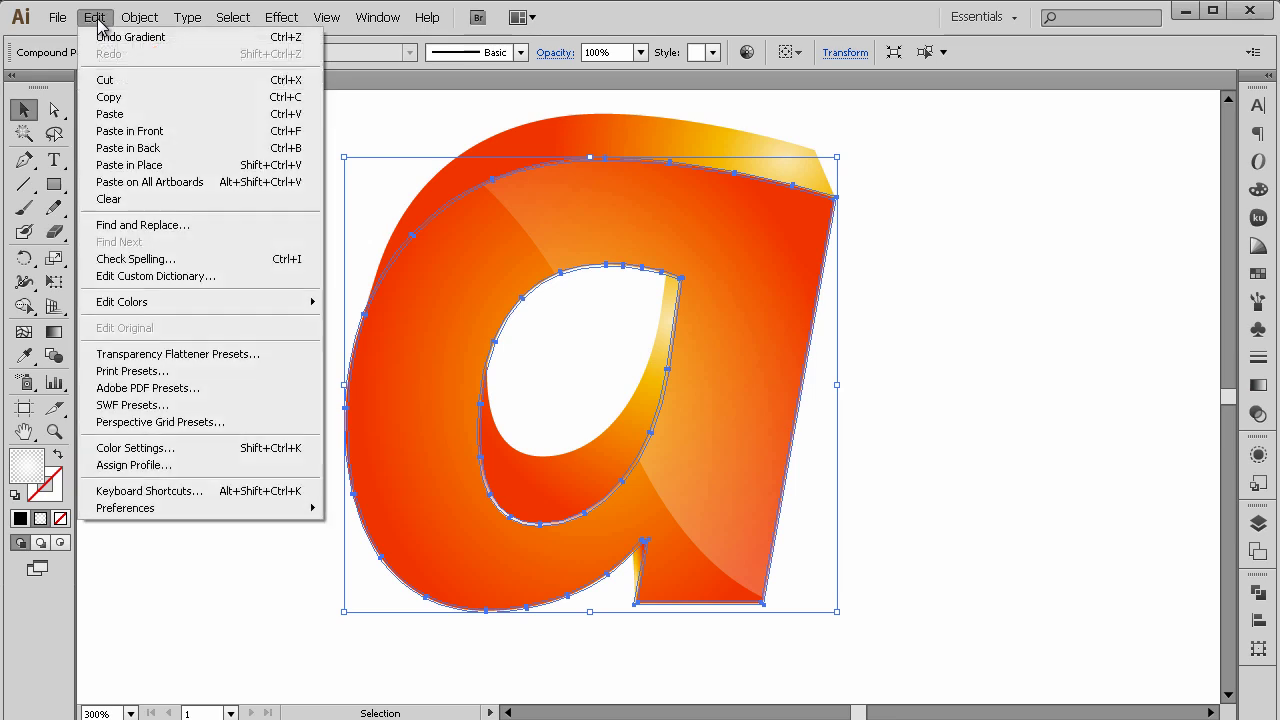
pyautogui.click(128, 84)
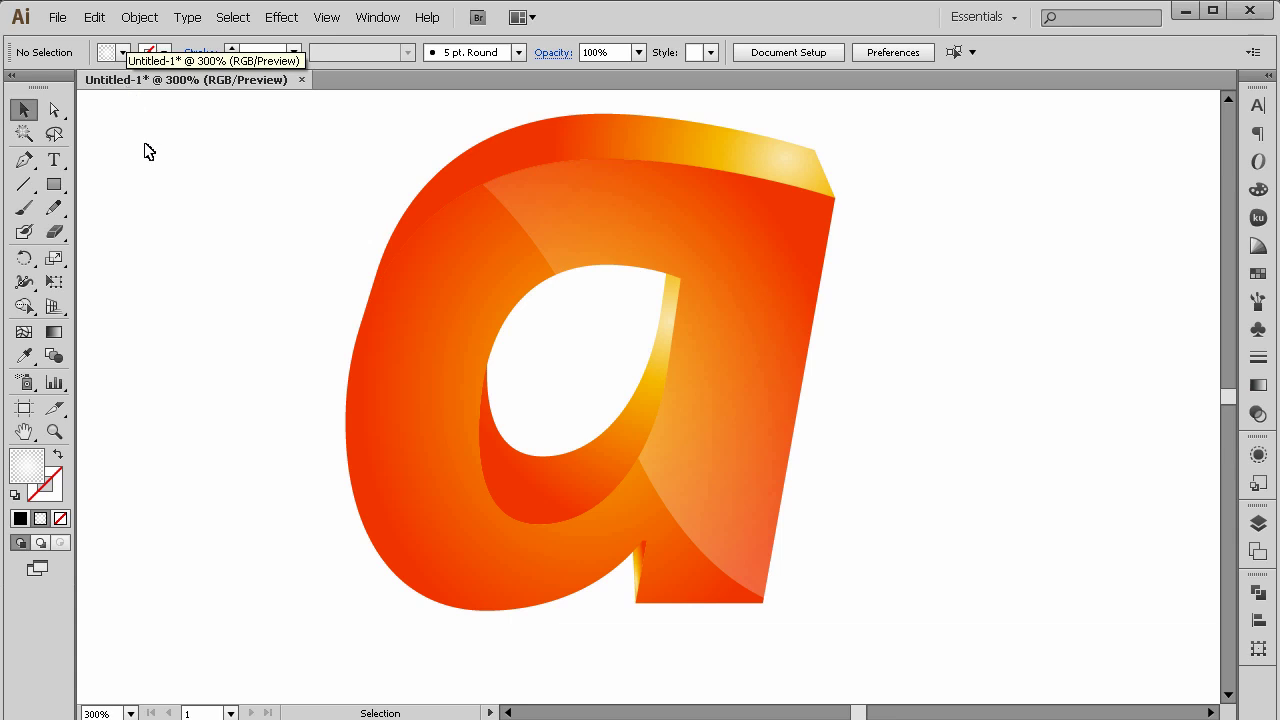
pyautogui.hotkey('ctrl', 'f')
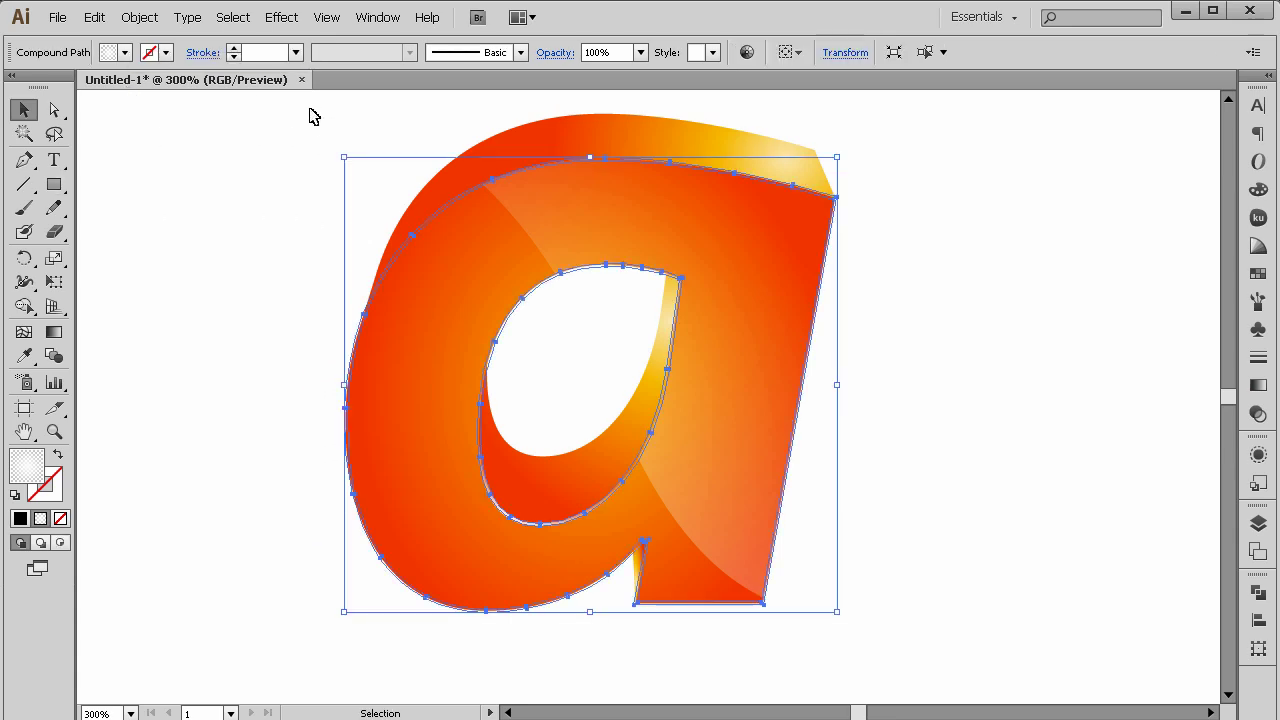
# Copy the radial-gradient outline and paste the duplicate in place.
pyautogui.click(94, 20)
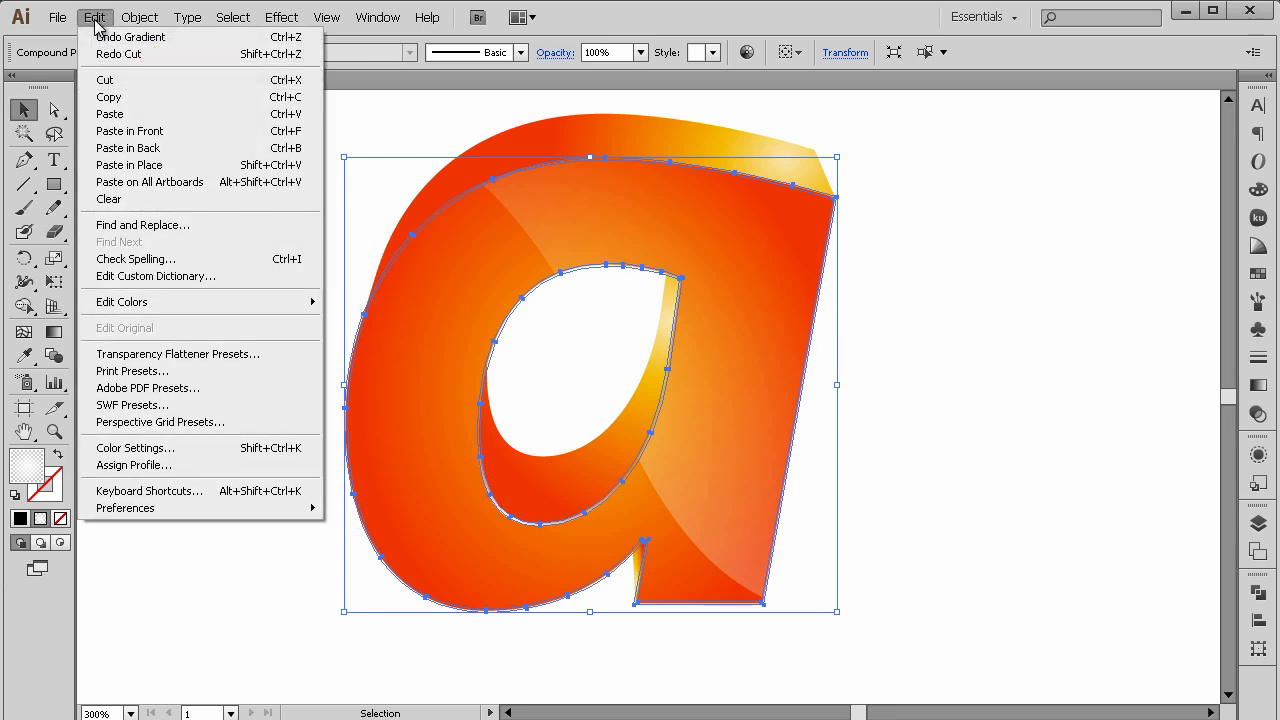
pyautogui.click(108, 97)
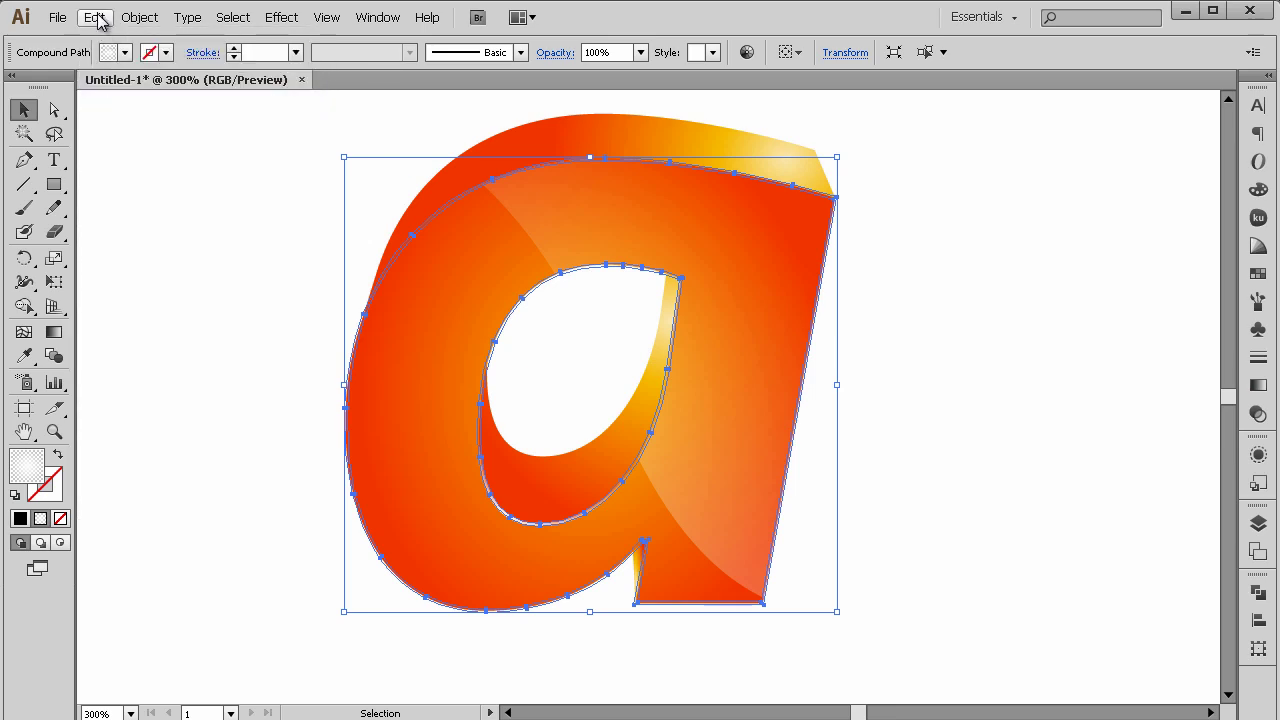
pyautogui.click(94, 17)
pyautogui.click(134, 166)
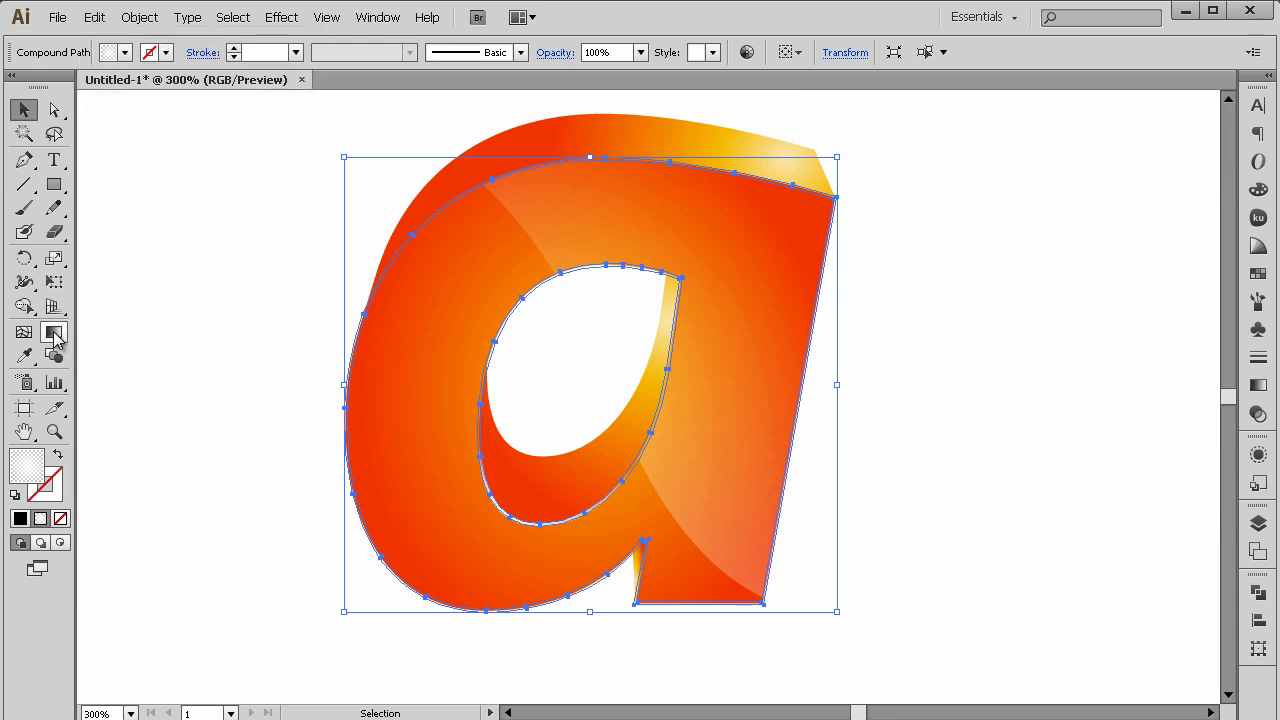
# Move the duplicate outline's radial gradient to the front face's upper-left outer edge, narrow it and tilt it along that curve.
pyautogui.click(54, 335)
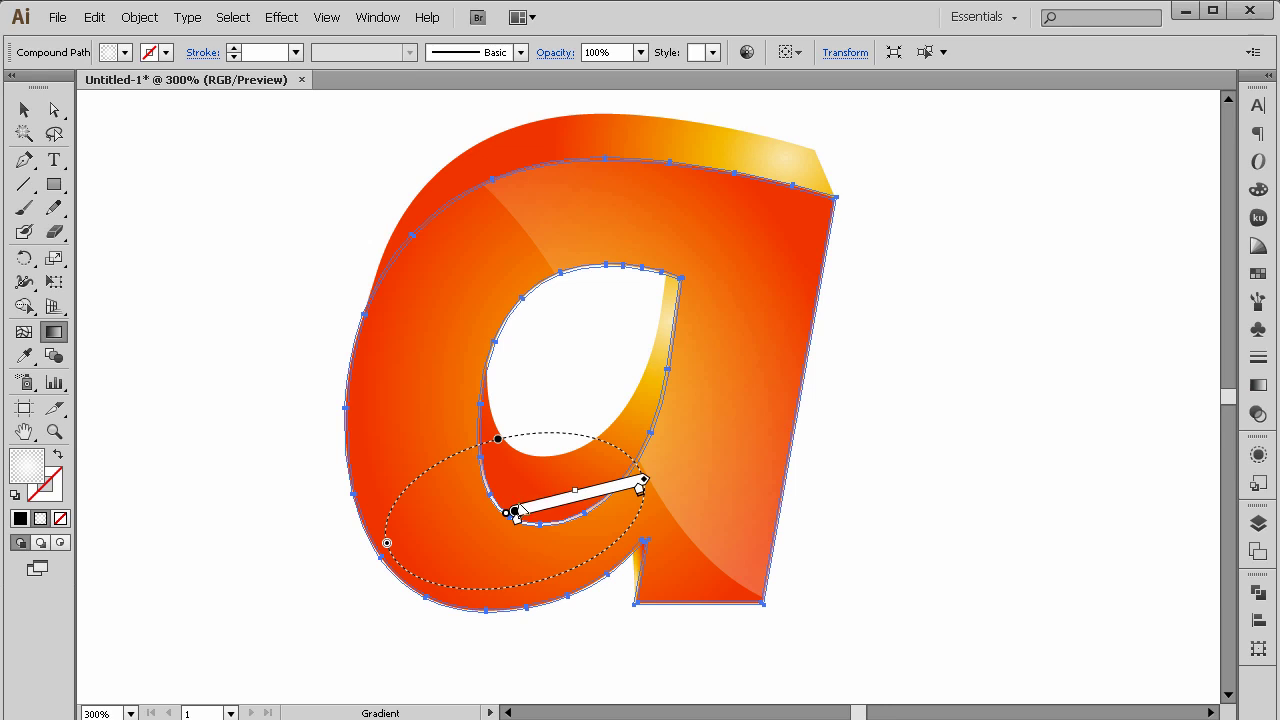
pyautogui.moveTo(513, 513)
pyautogui.mouseDown()
pyautogui.moveTo(530, 440)
pyautogui.moveTo(723, 171)
pyautogui.moveTo(580, 166)
pyautogui.moveTo(496, 181)
pyautogui.mouseUp()
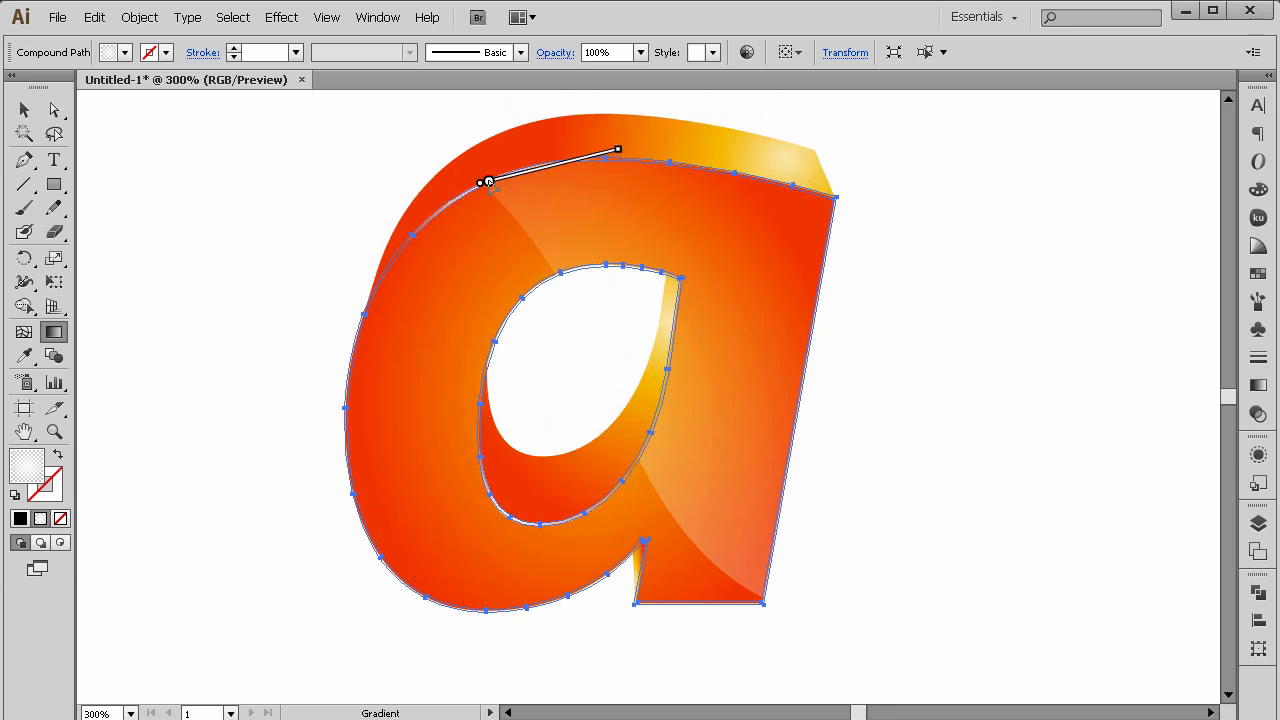
pyautogui.moveTo(488, 109); pyautogui.dragTo(495, 142)
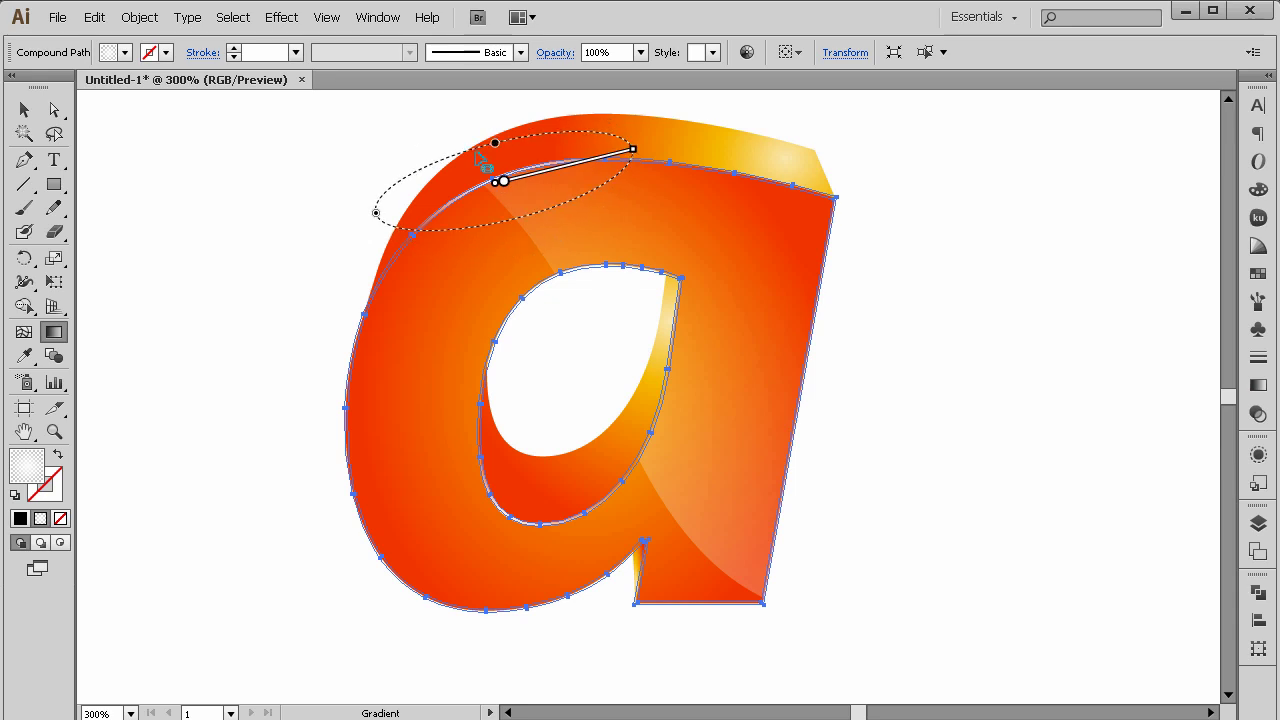
pyautogui.moveTo(603, 150)
pyautogui.mouseDown()
pyautogui.moveTo(577, 112)
pyautogui.moveTo(614, 115)
pyautogui.moveTo(598, 122)
pyautogui.mouseUp()
pyautogui.moveTo(496, 150)
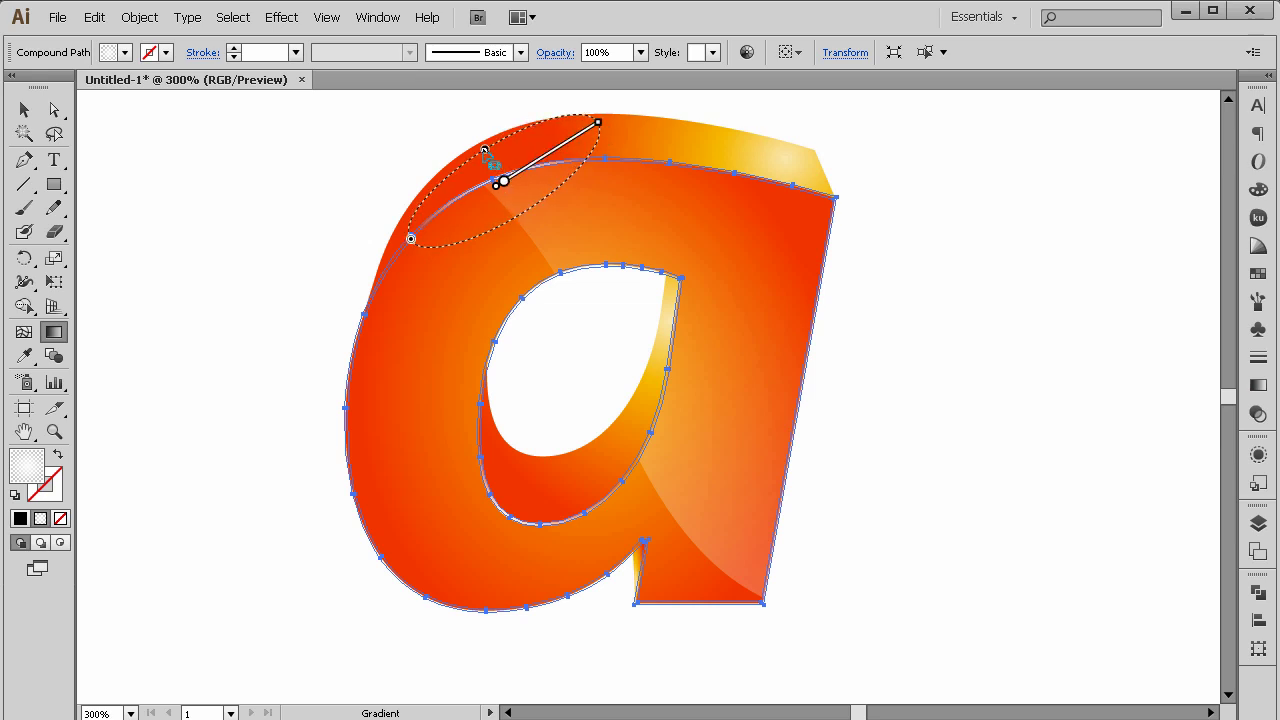
pyautogui.moveTo(598, 122)
pyautogui.mouseDown()
pyautogui.moveTo(568, 120)
pyautogui.moveTo(573, 155)
pyautogui.mouseUp()
pyautogui.moveTo(529, 176)
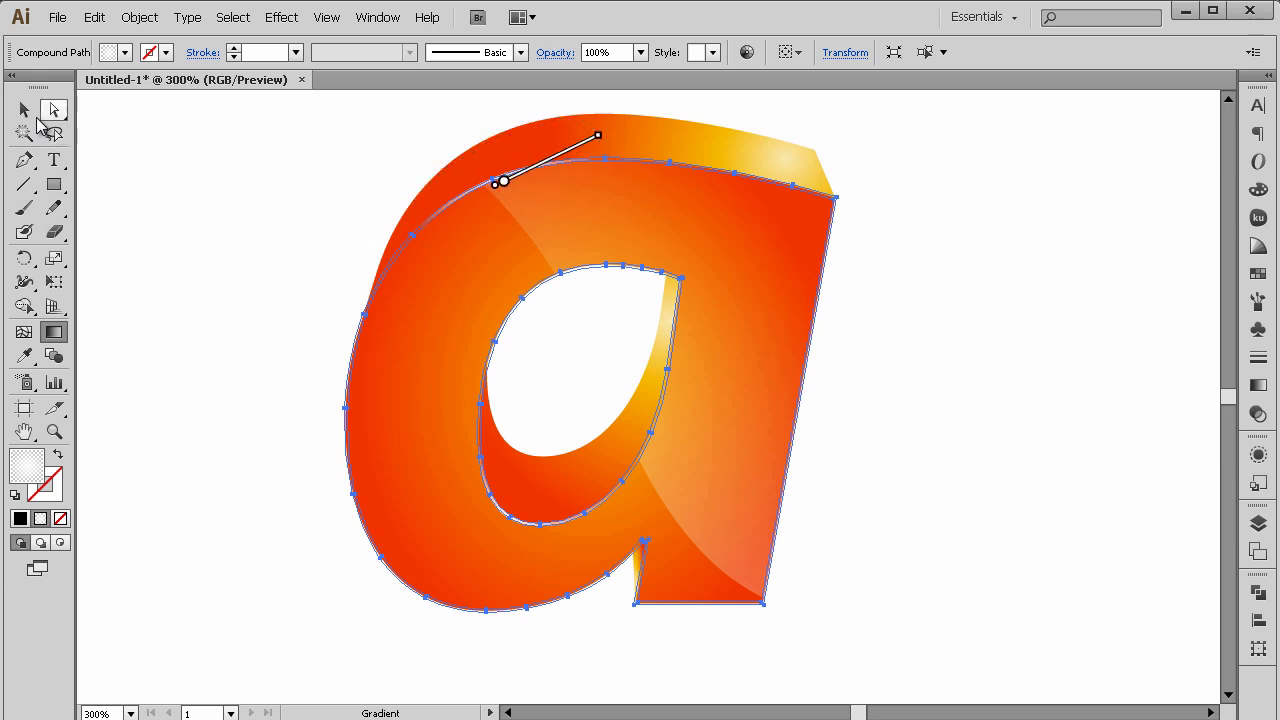
pyautogui.click(24, 109)
pyautogui.click(172, 181)
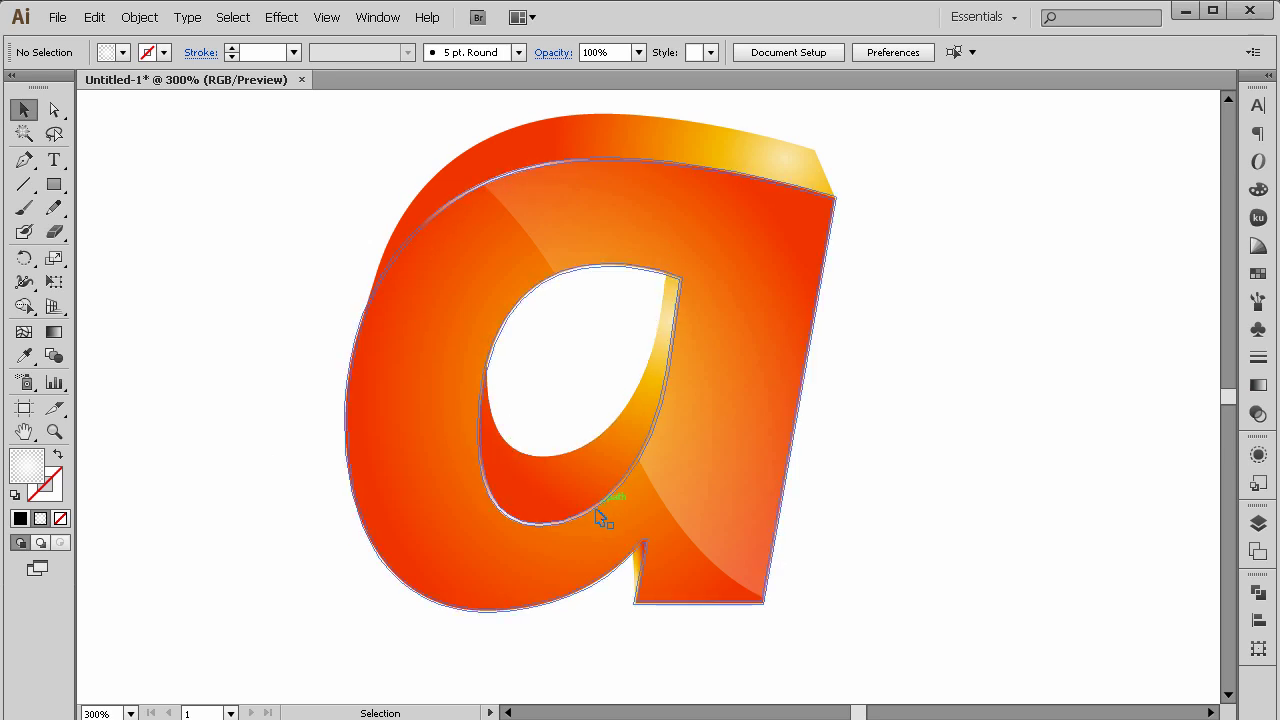
# Check the glowing edge accents on the whole letter at lower magnification.
pyautogui.click(54, 431)
pyautogui.keyDown('alt'); pyautogui.click(714, 481); pyautogui.keyUp('alt')
pyautogui.keyDown('alt'); pyautogui.click(565, 410); pyautogui.keyUp('alt')
pyautogui.keyDown('alt'); pyautogui.click(641, 417); pyautogui.keyUp('alt')
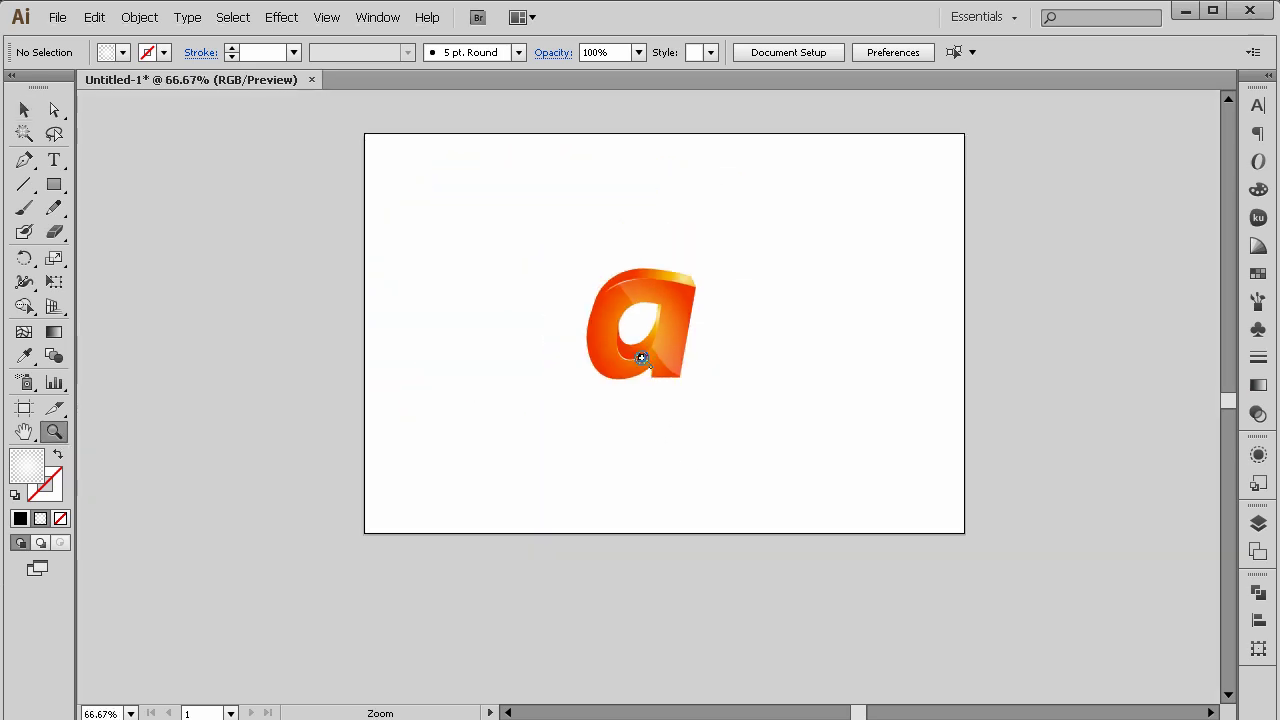
pyautogui.click(641, 360)
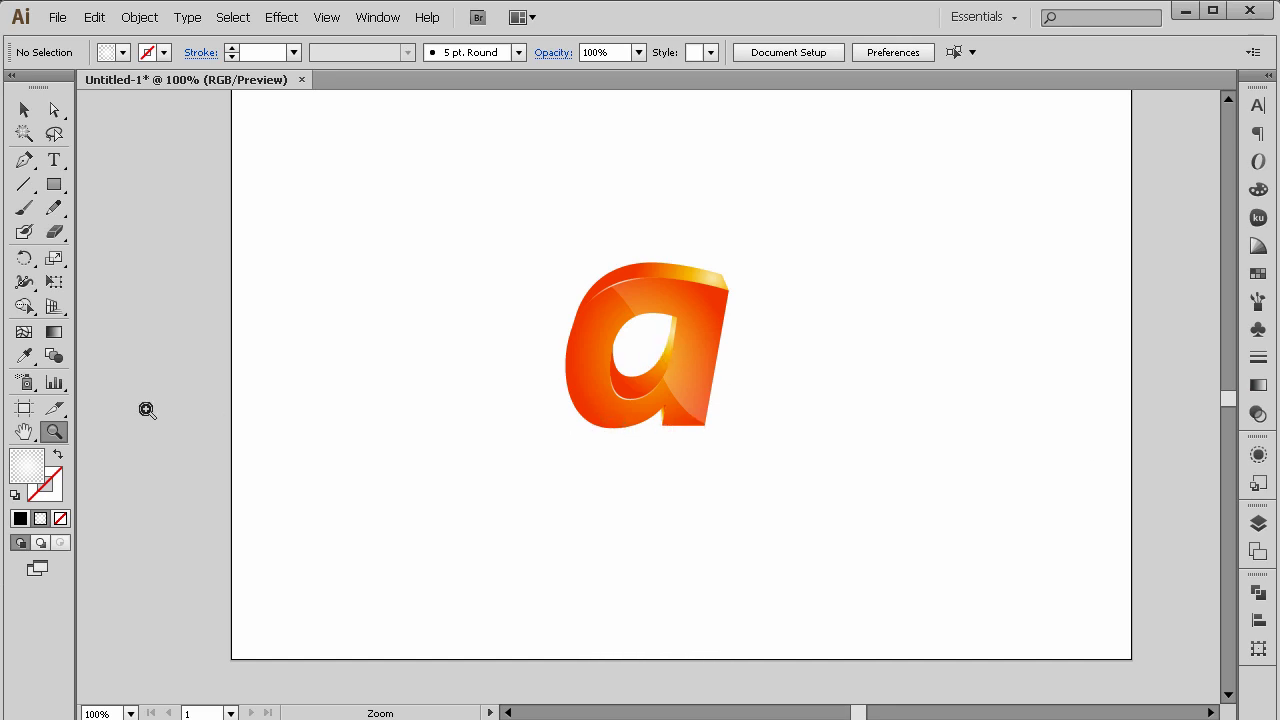
pyautogui.click(577, 406)
pyautogui.click(723, 366)
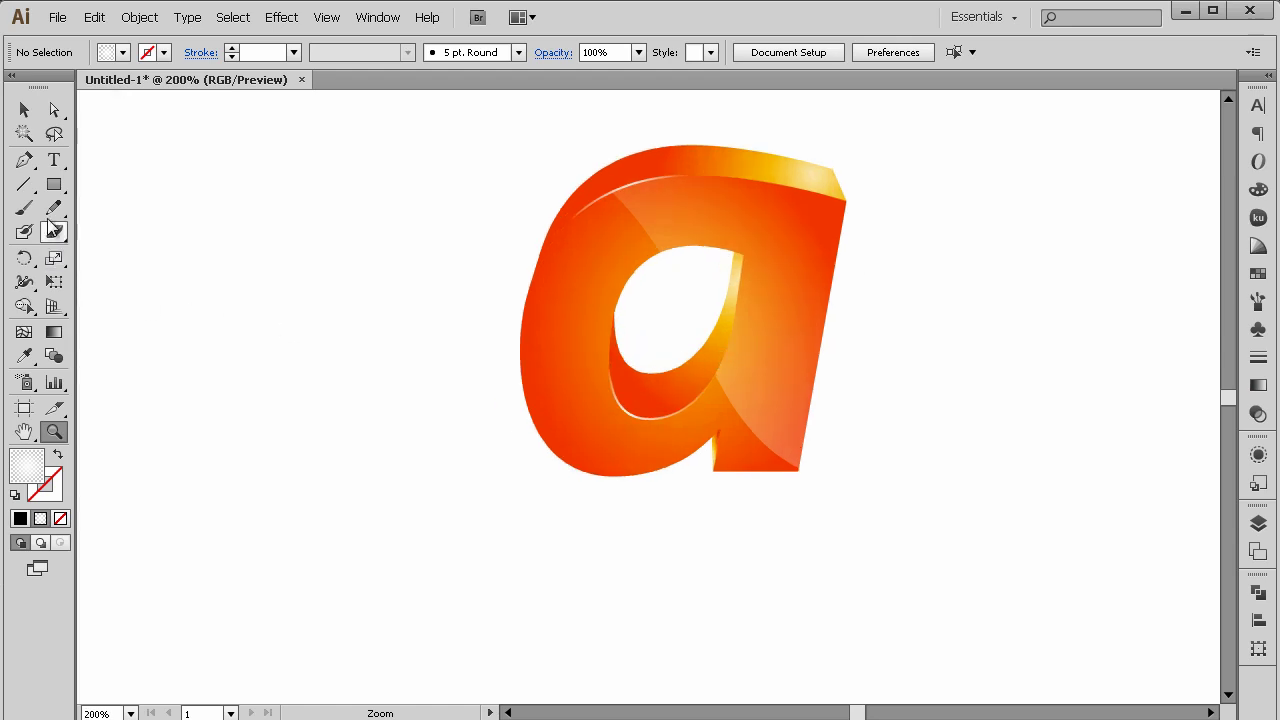
# Draw a wide, flat rectangle just below the rounded base of the letter.
pyautogui.click(54, 186)
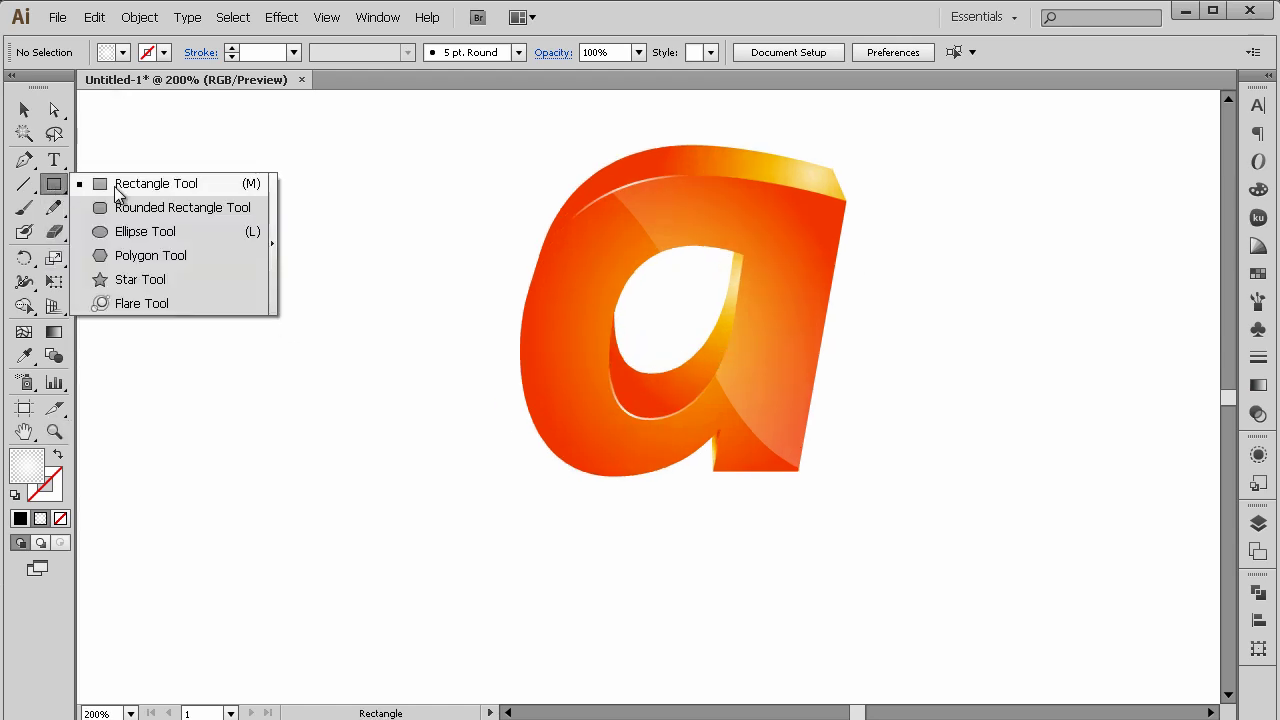
pyautogui.click(117, 190)
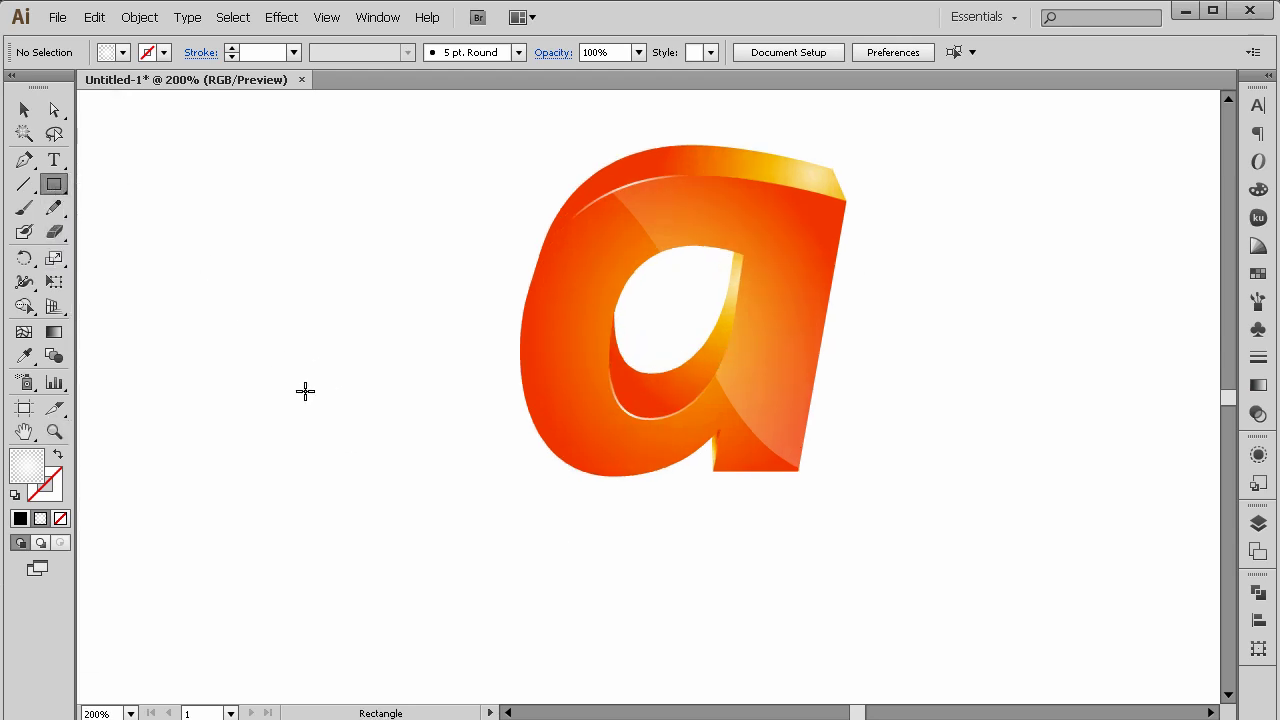
pyautogui.moveTo(485, 515); pyautogui.dragTo(685, 562)
pyautogui.click(24, 110)
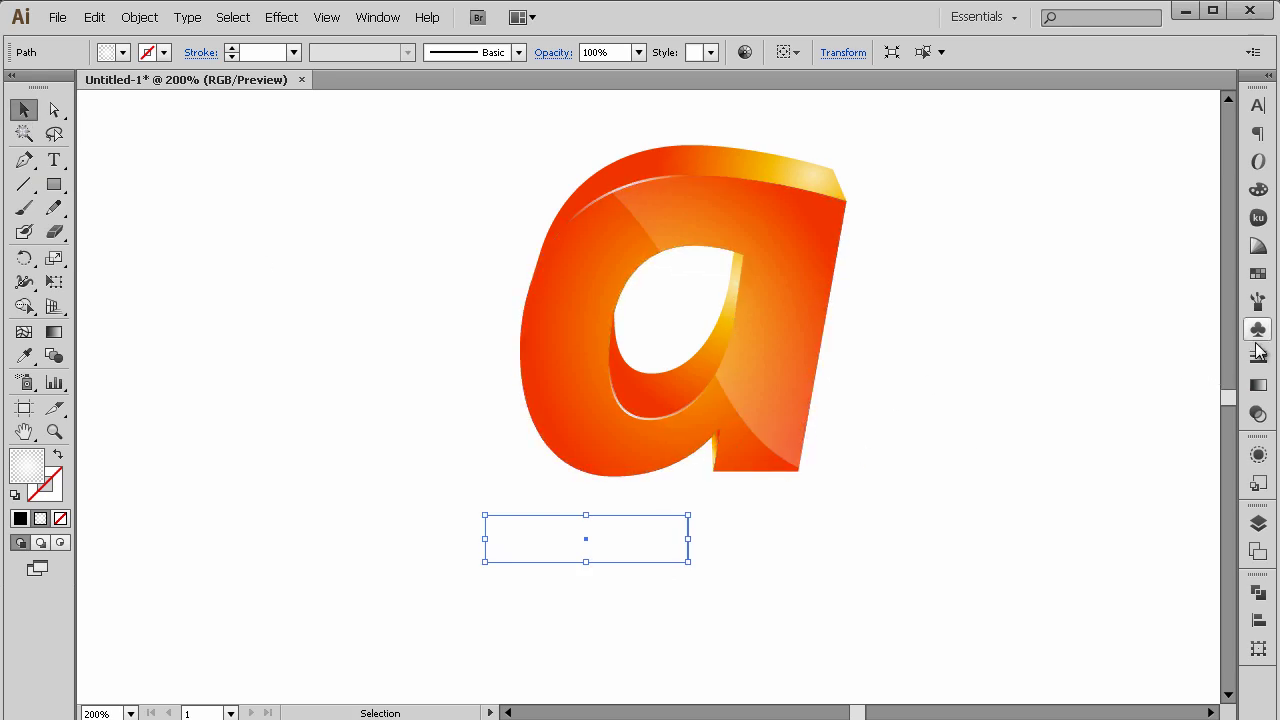
# Change both colour stops of the rectangle's gradient to black, keeping the outer stop at 0% opacity.
pyautogui.click(1258, 385)
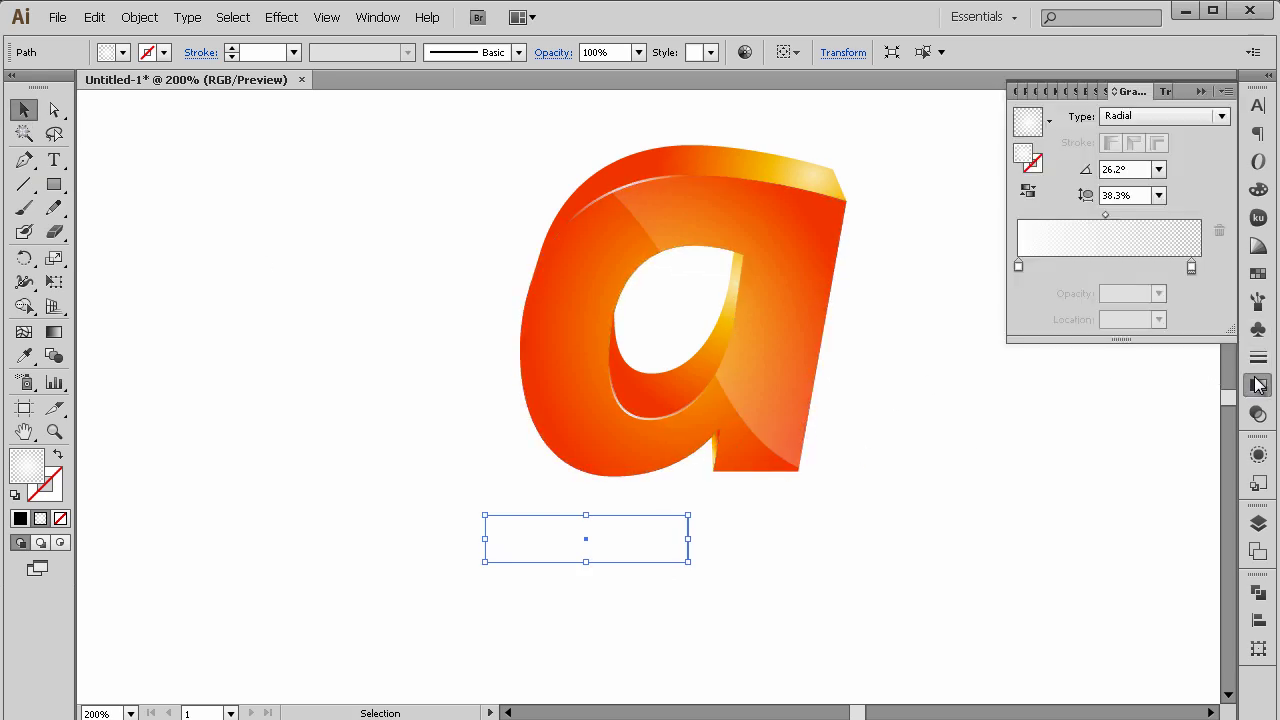
pyautogui.doubleClick(1189, 267)
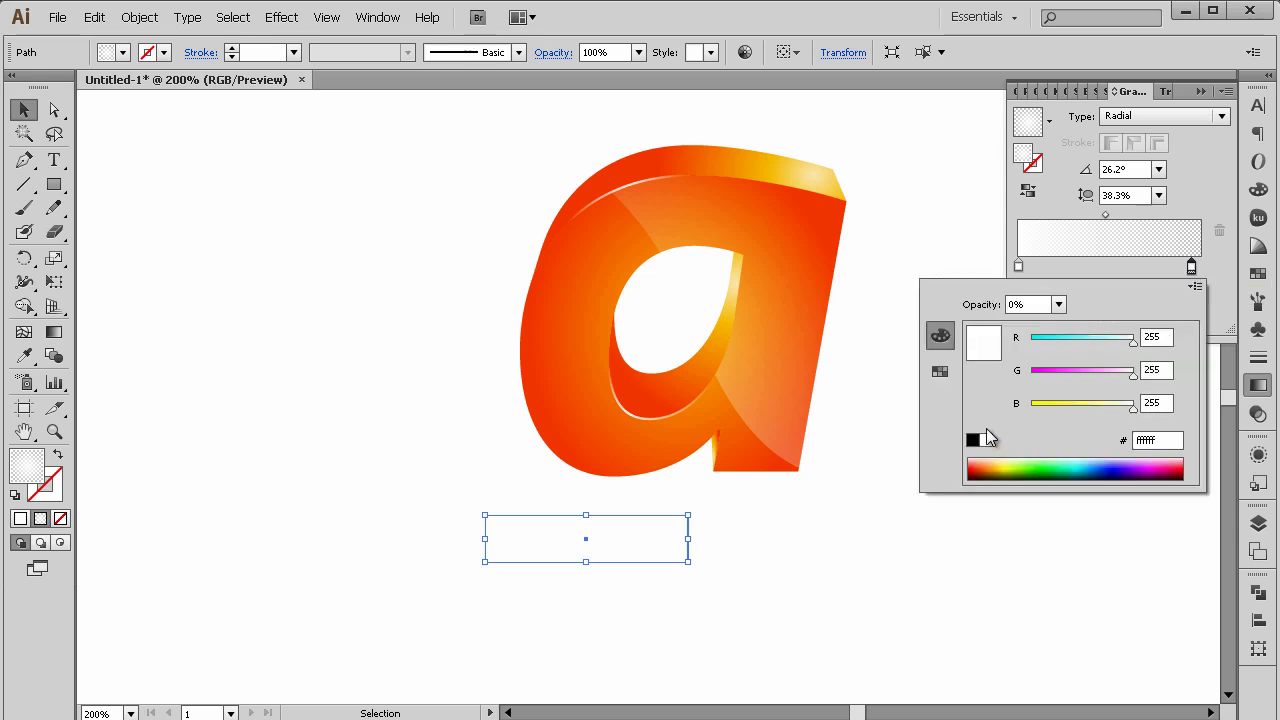
pyautogui.click(973, 440)
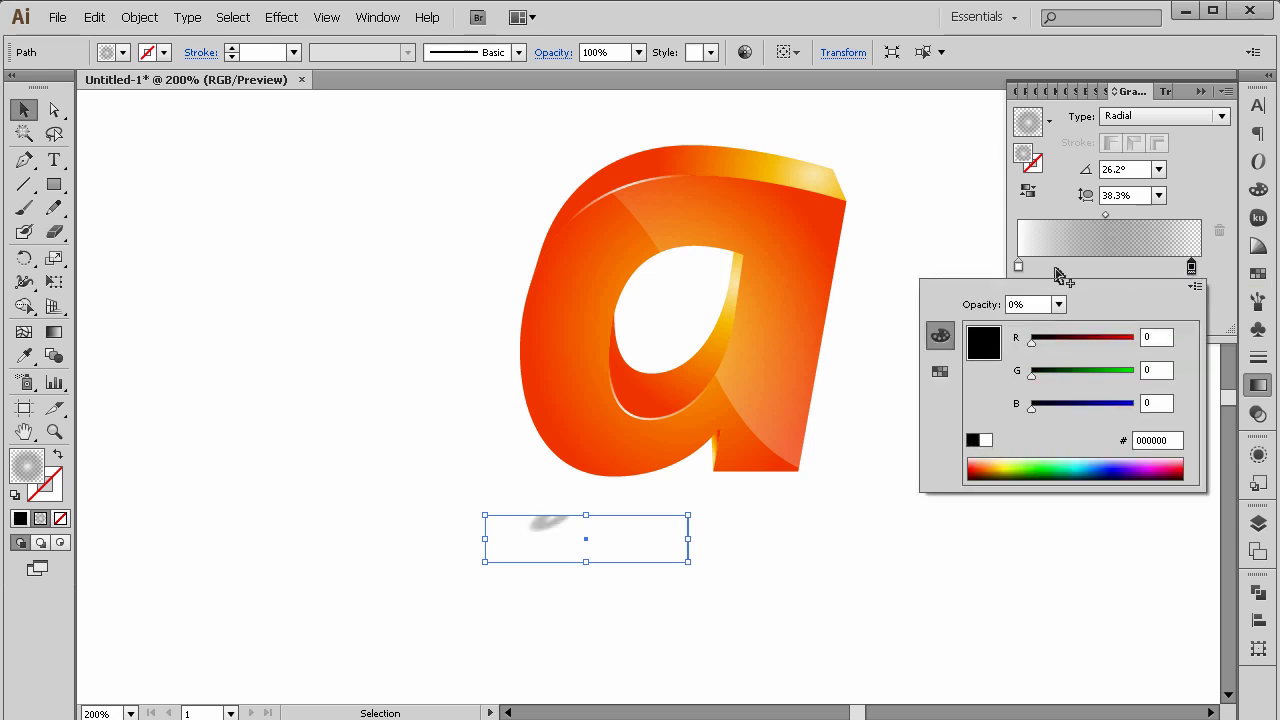
pyautogui.click(1018, 266)
pyautogui.doubleClick(1018, 266)
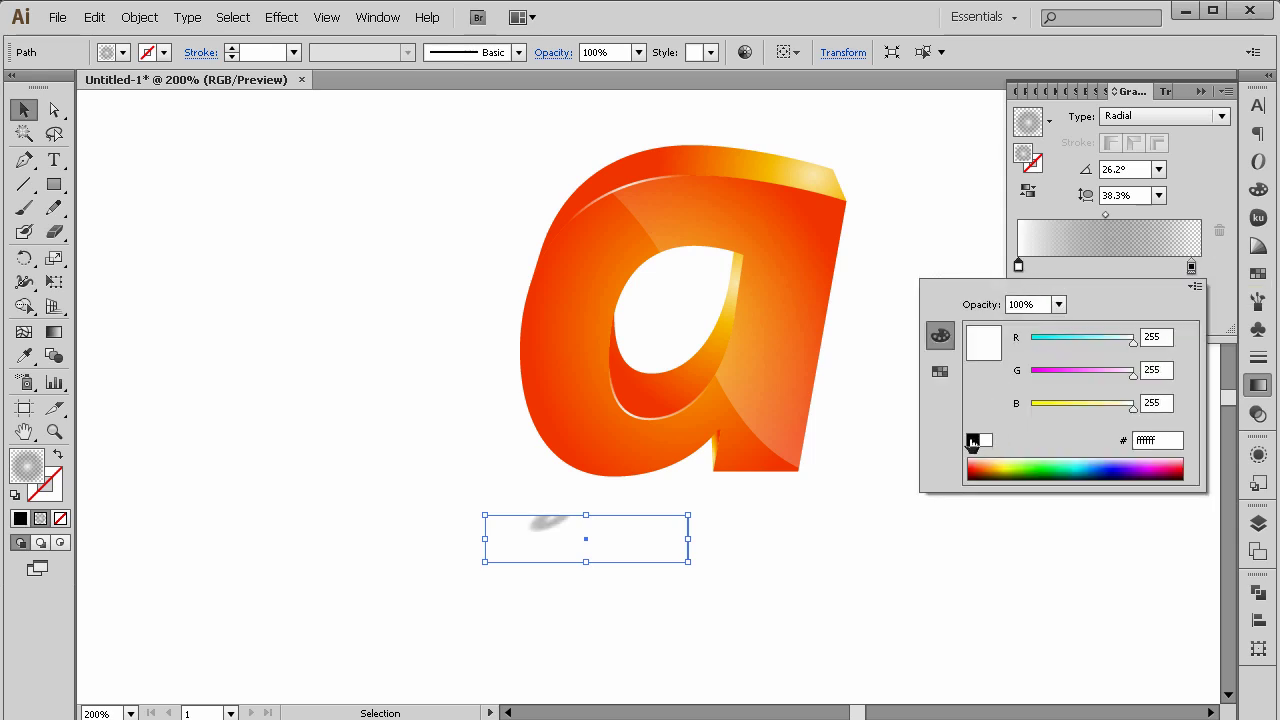
pyautogui.click(972, 441)
pyautogui.click(1191, 268)
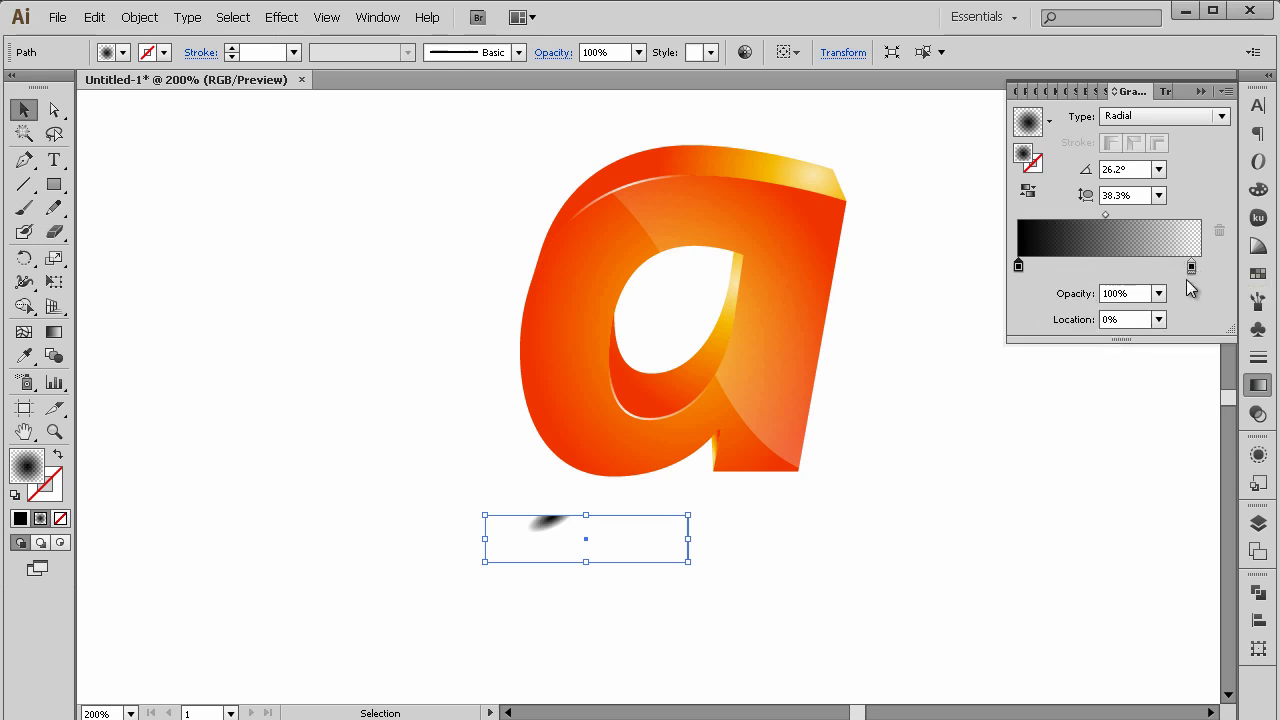
pyautogui.click(1192, 267)
pyautogui.doubleClick(1133, 291)
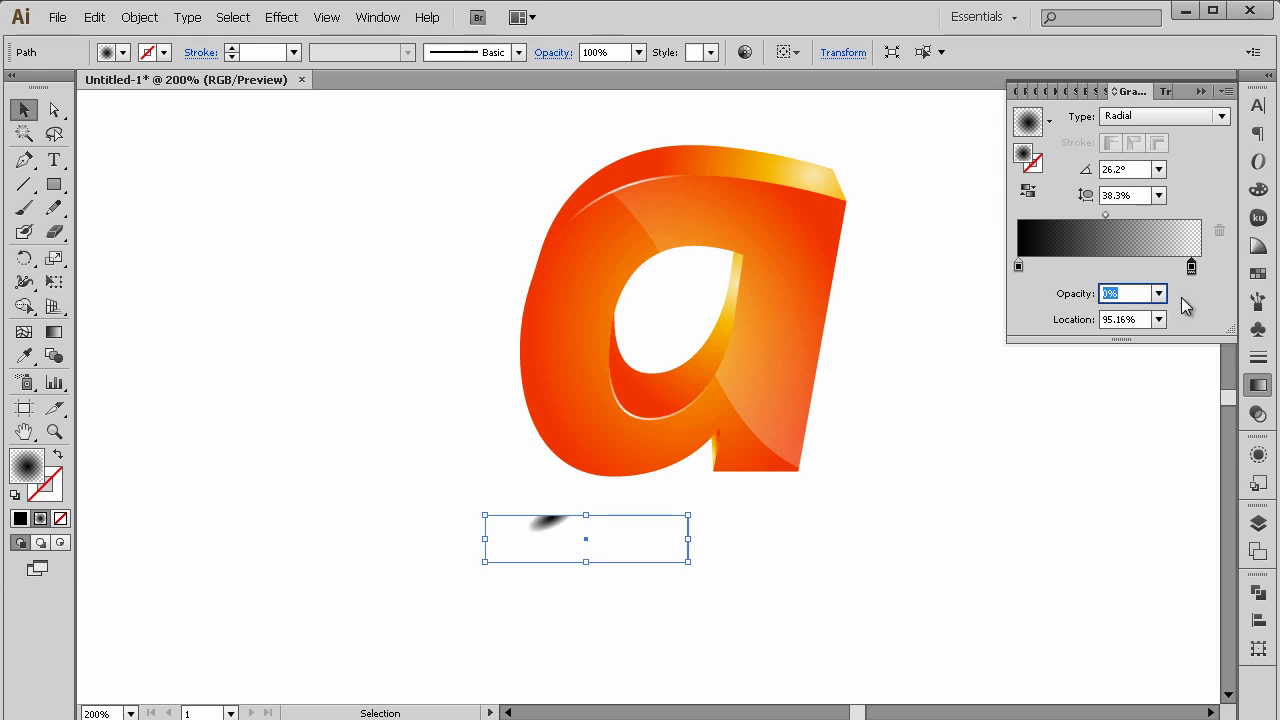
# Set the rectangle's gradient type to Linear.
pyautogui.click(1166, 116)
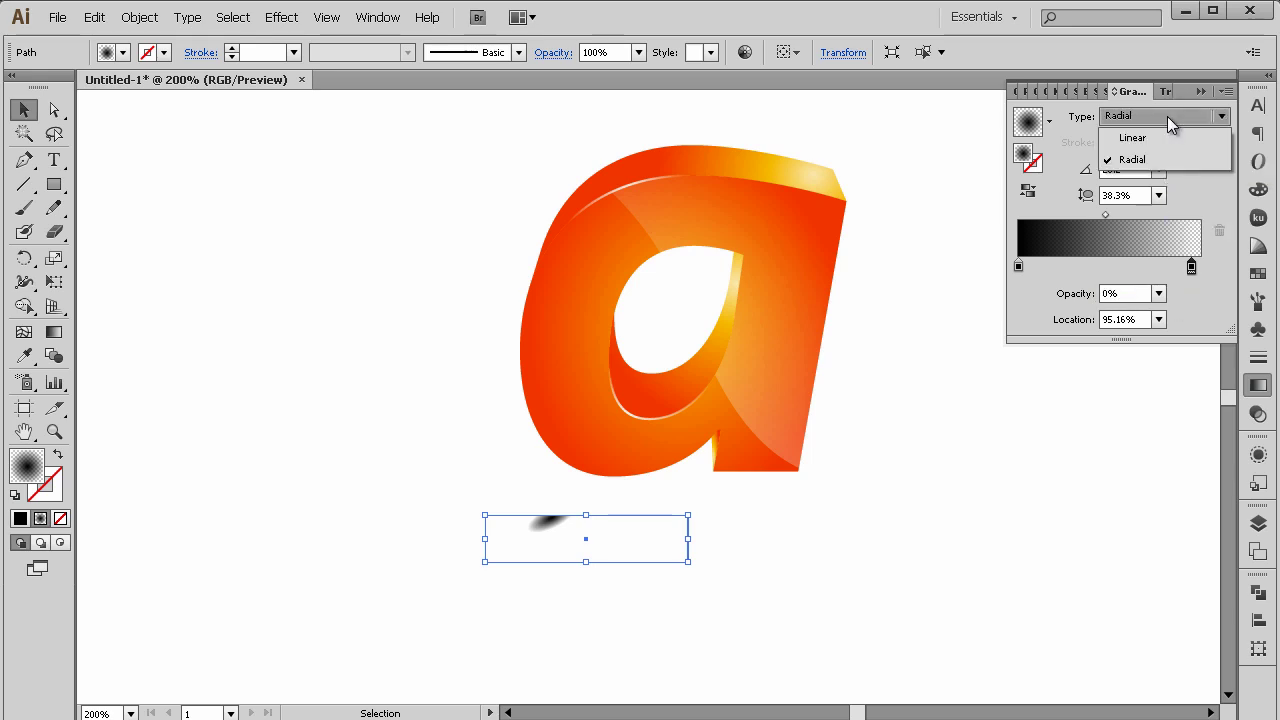
pyautogui.click(1161, 137)
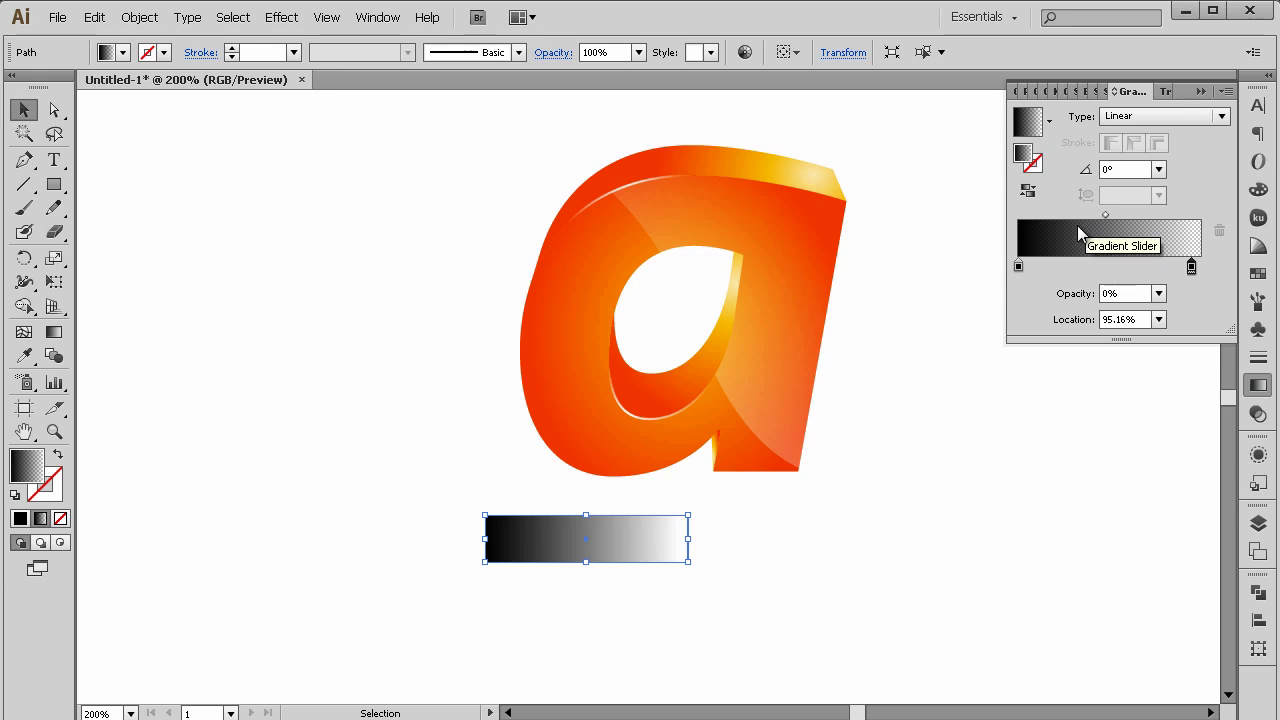
pyautogui.click(1135, 116)
pyautogui.click(1128, 137)
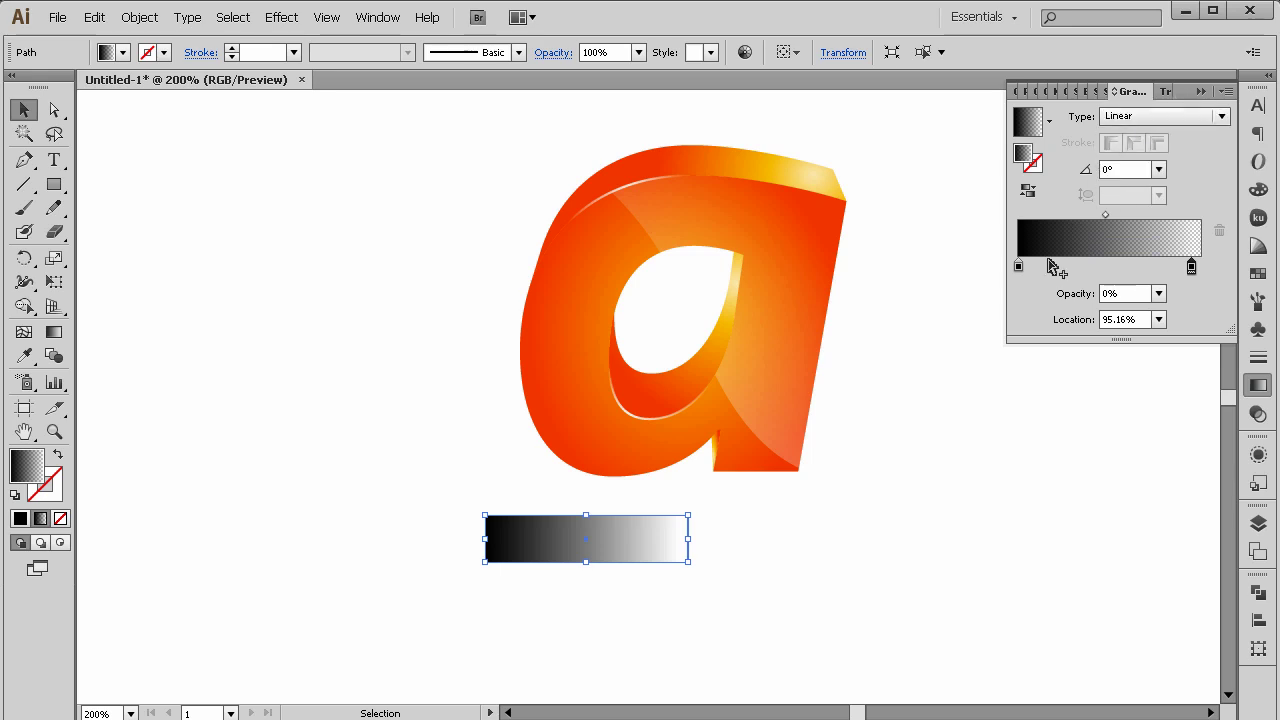
# Place the opaque black stop at 50% and duplicate the transparent stop at about 6.45% on the gradient's opposite end.
pyautogui.moveTo(1018, 266); pyautogui.dragTo(1110, 269)
pyautogui.click(1158, 319)
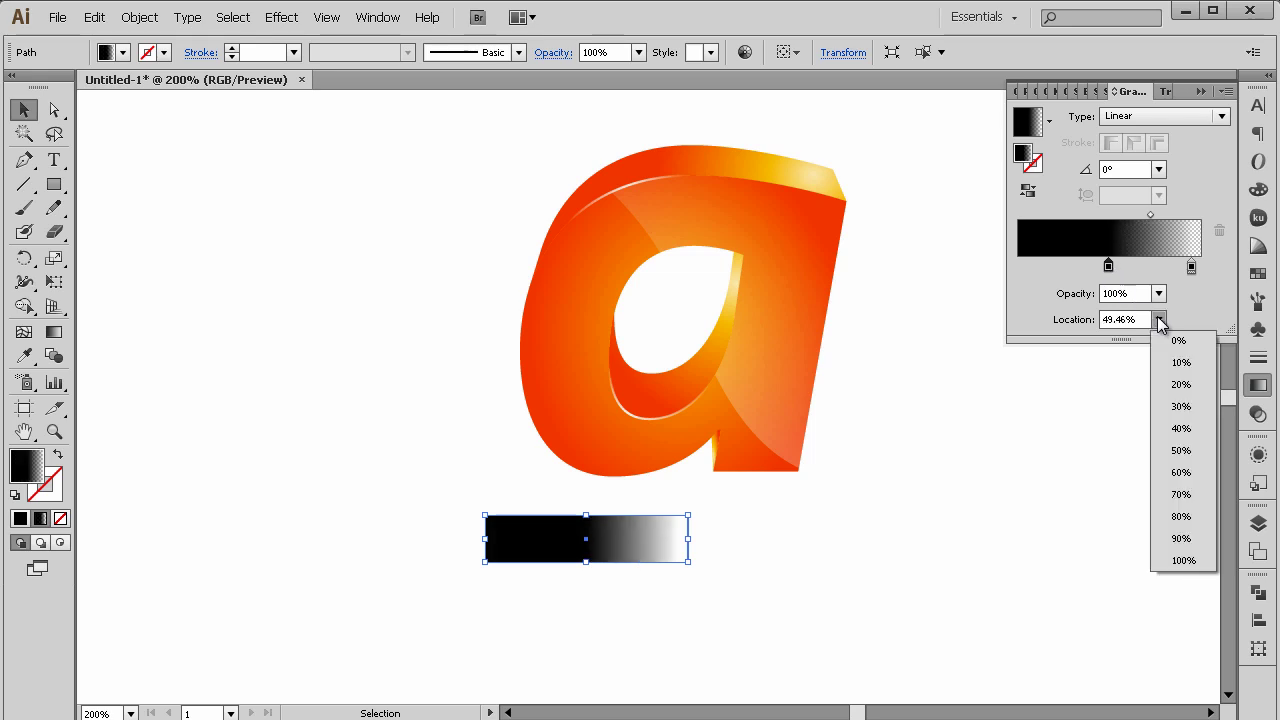
pyautogui.click(1181, 451)
pyautogui.moveTo(1191, 267); pyautogui.dragTo(1031, 268)
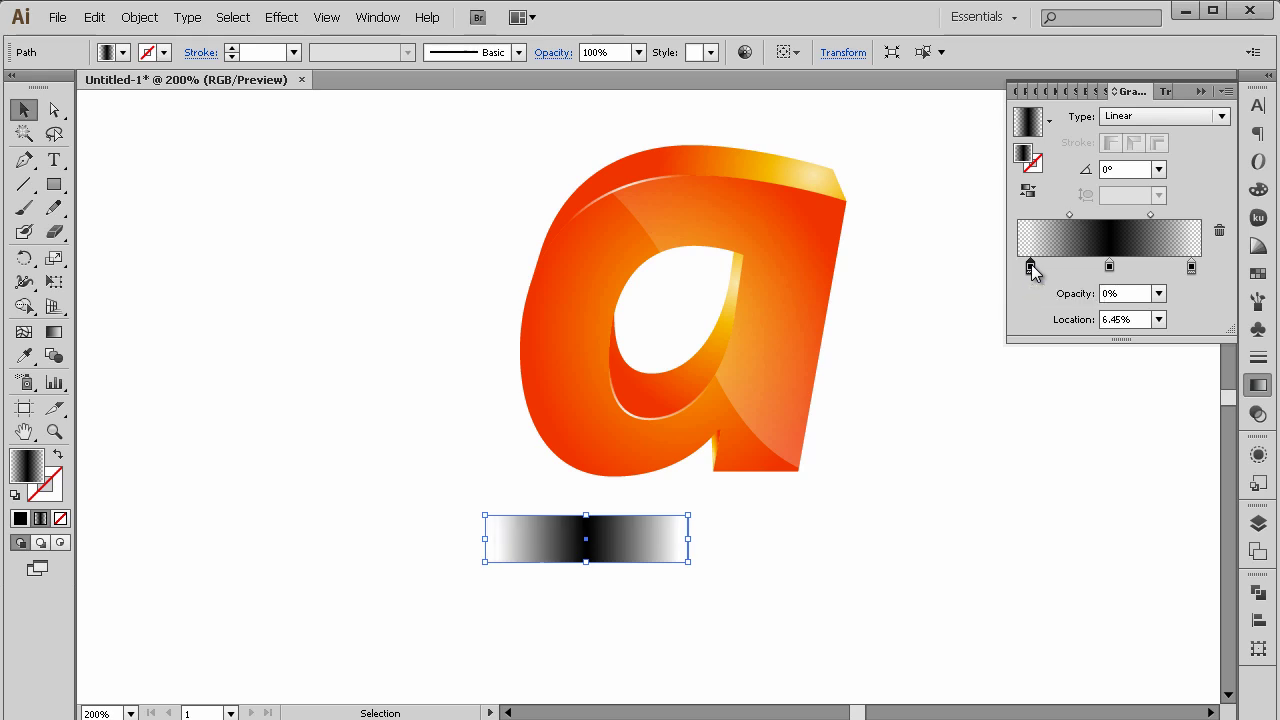
# Set the opacity of the gradient rectangle to 50%.
pyautogui.click(27, 110)
pyautogui.click(354, 489)
pyautogui.click(500, 545)
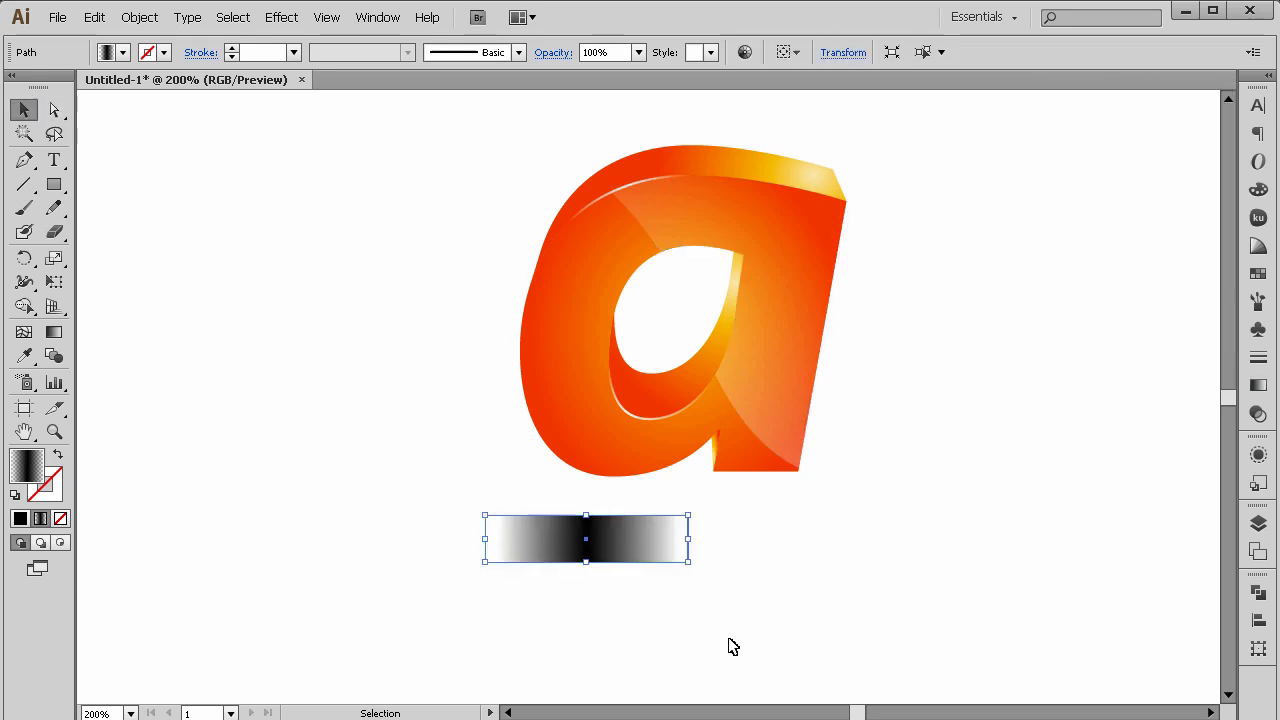
pyautogui.click(728, 645)
pyautogui.hotkey('ctrl', 'z')
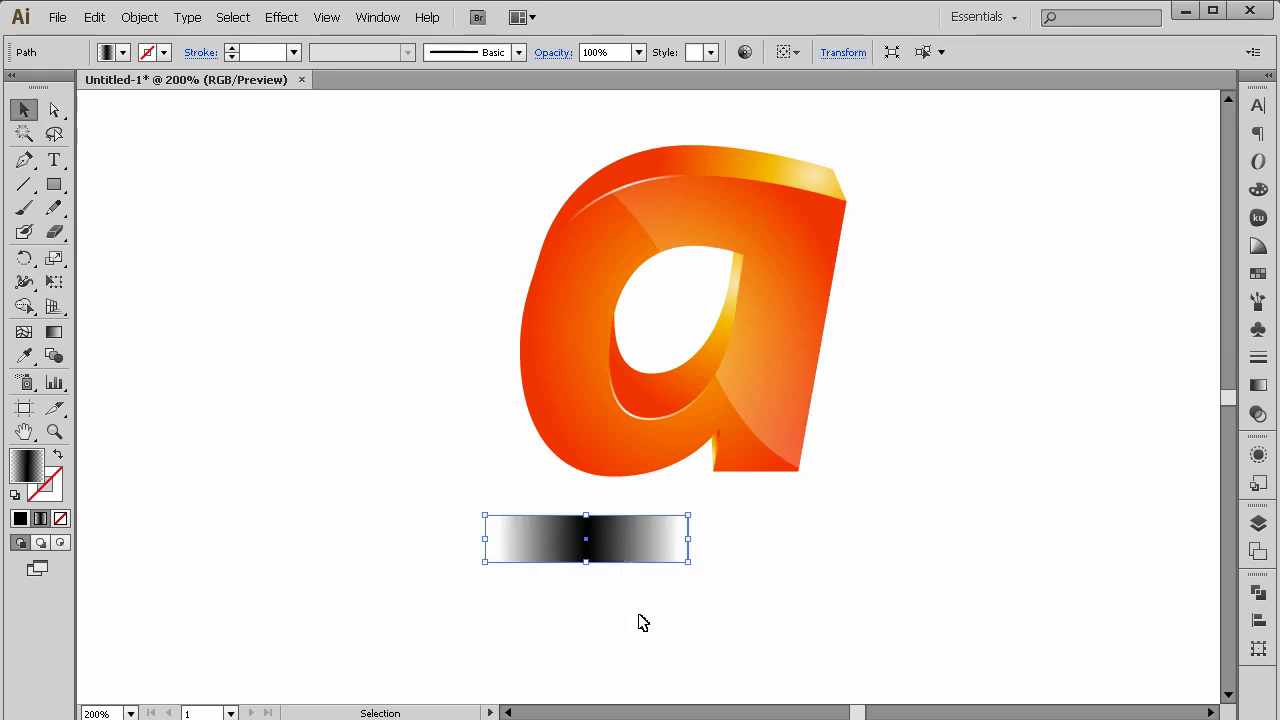
pyautogui.click(638, 52)
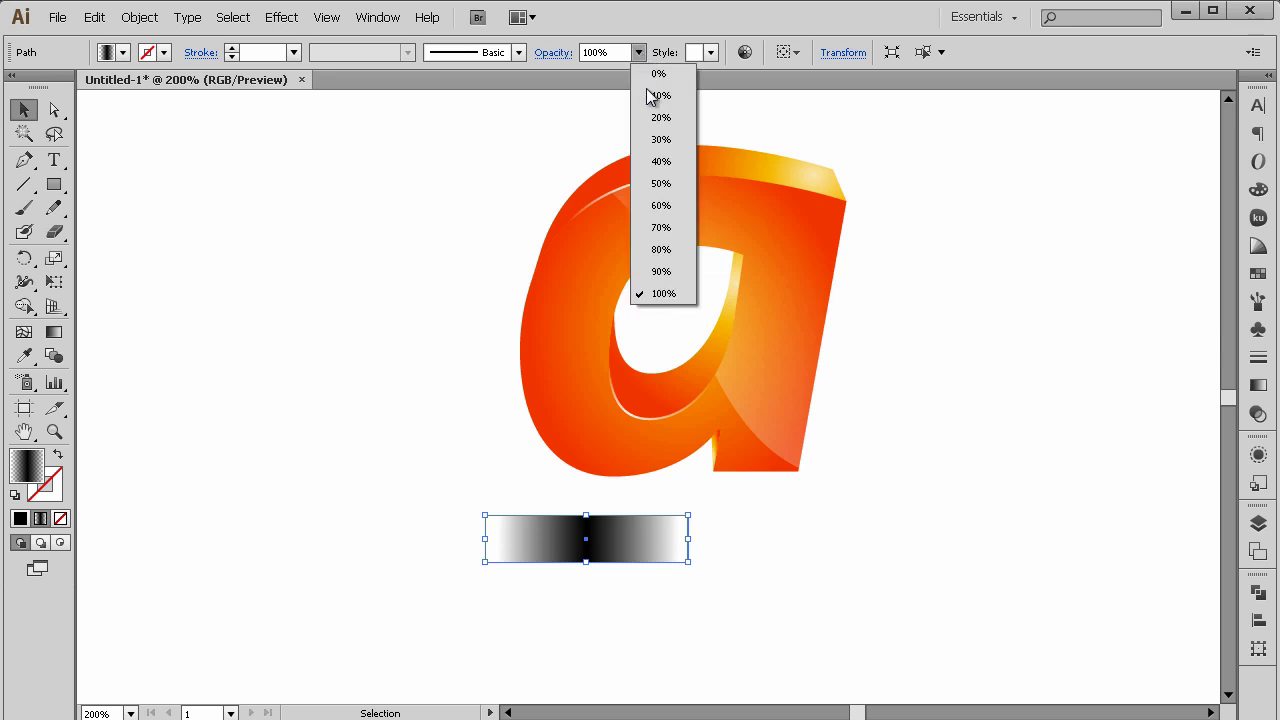
pyautogui.click(659, 185)
pyautogui.click(720, 606)
pyautogui.click(657, 558)
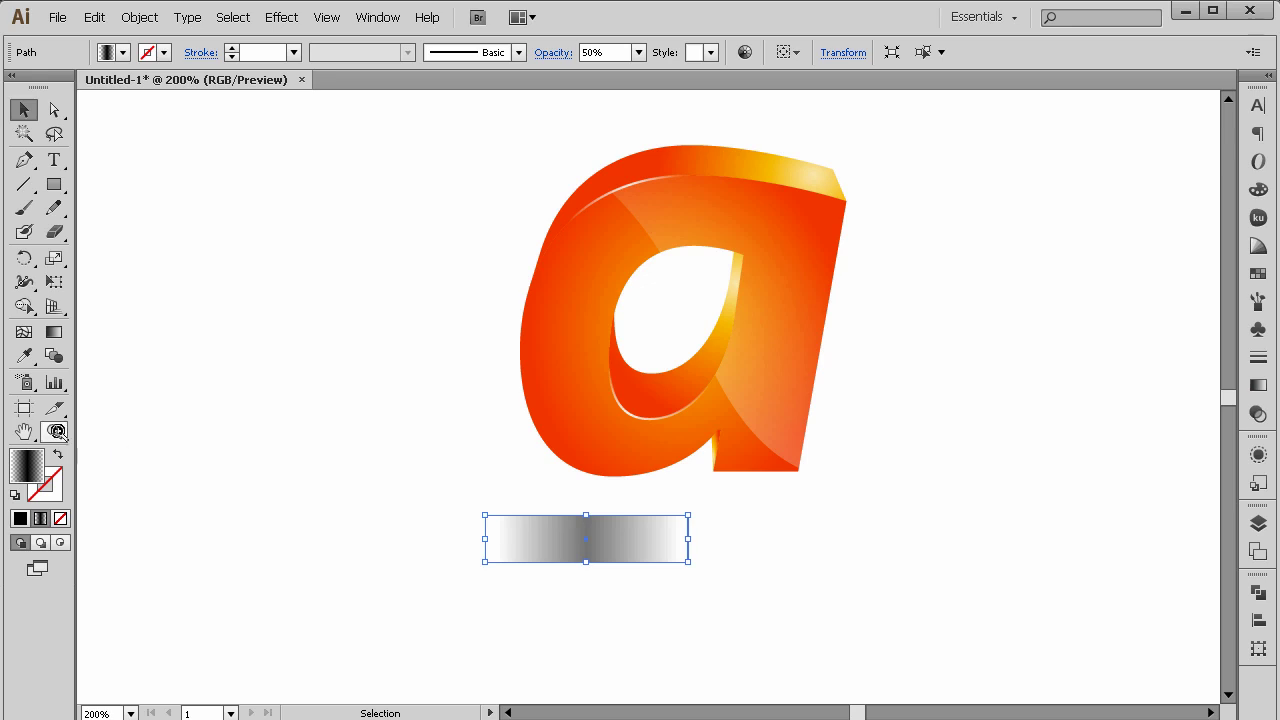
# Move the gradient rectangle up over the letter's rounded base, with its lower edge near the bottom of the curve.
pyautogui.click(57, 431)
pyautogui.click(705, 429)
pyautogui.click(666, 429)
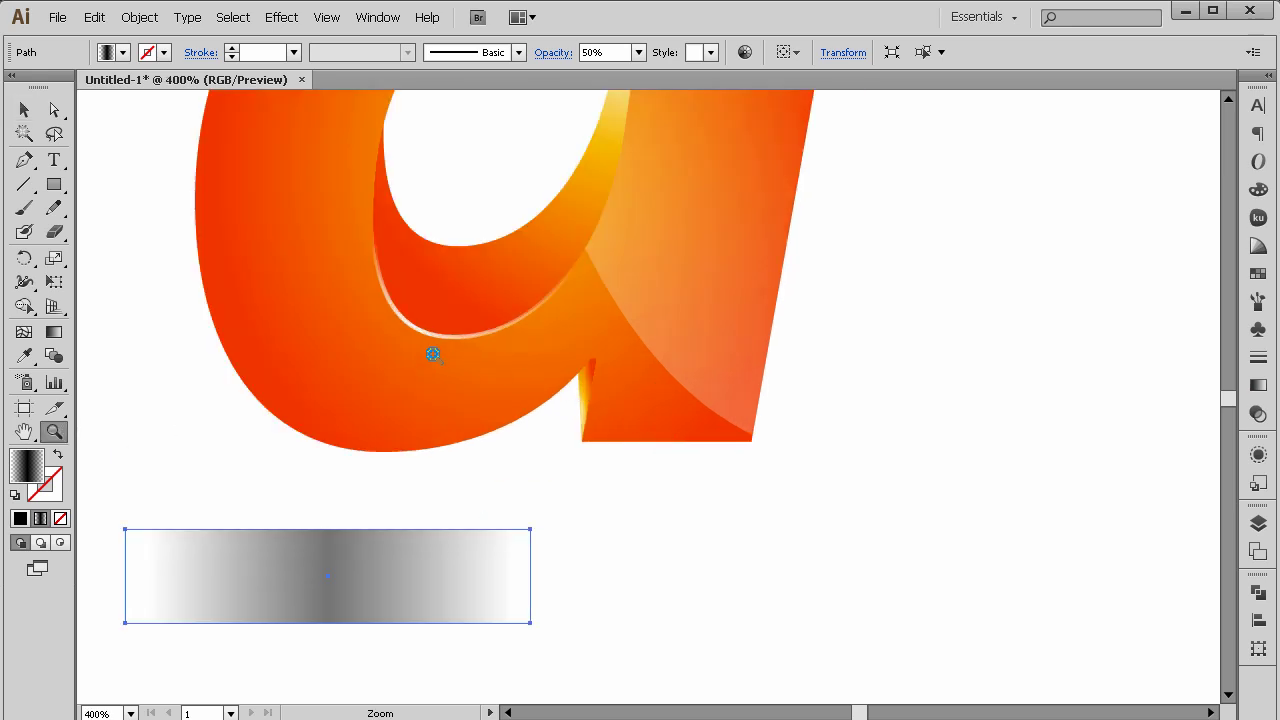
pyautogui.keyDown('alt'); pyautogui.click(405, 362); pyautogui.keyUp('alt')
pyautogui.click(708, 380)
pyautogui.click(24, 109)
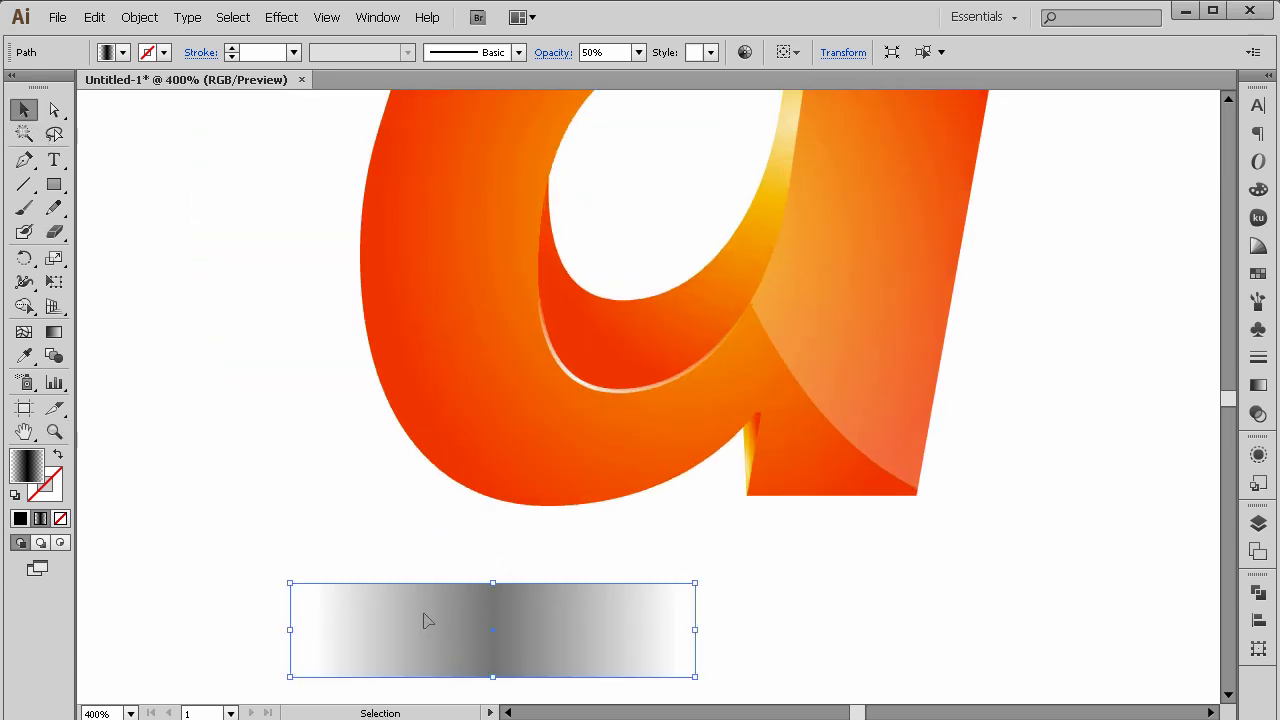
pyautogui.moveTo(490, 634); pyautogui.dragTo(542, 456)
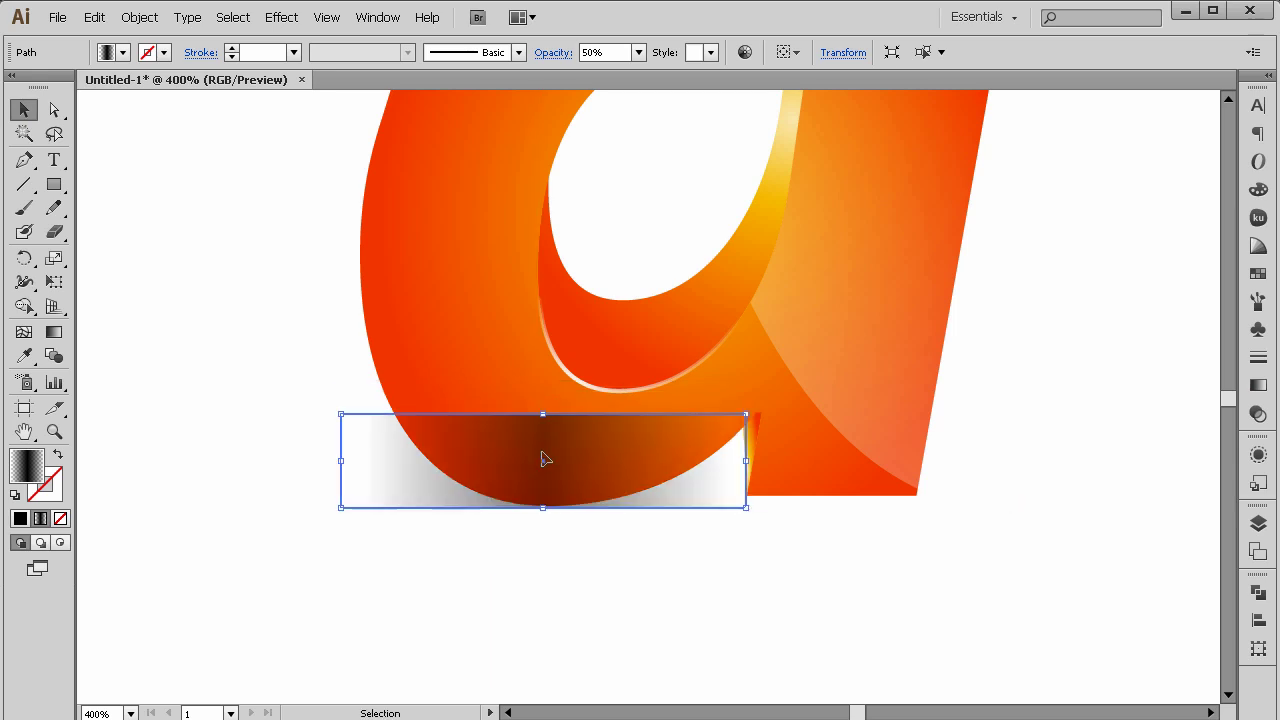
pyautogui.click(578, 660)
# Arrange the gradient rectangle behind the letter so it serves as a shadow.
pyautogui.click(563, 483)
pyautogui.rightClick(529, 464)
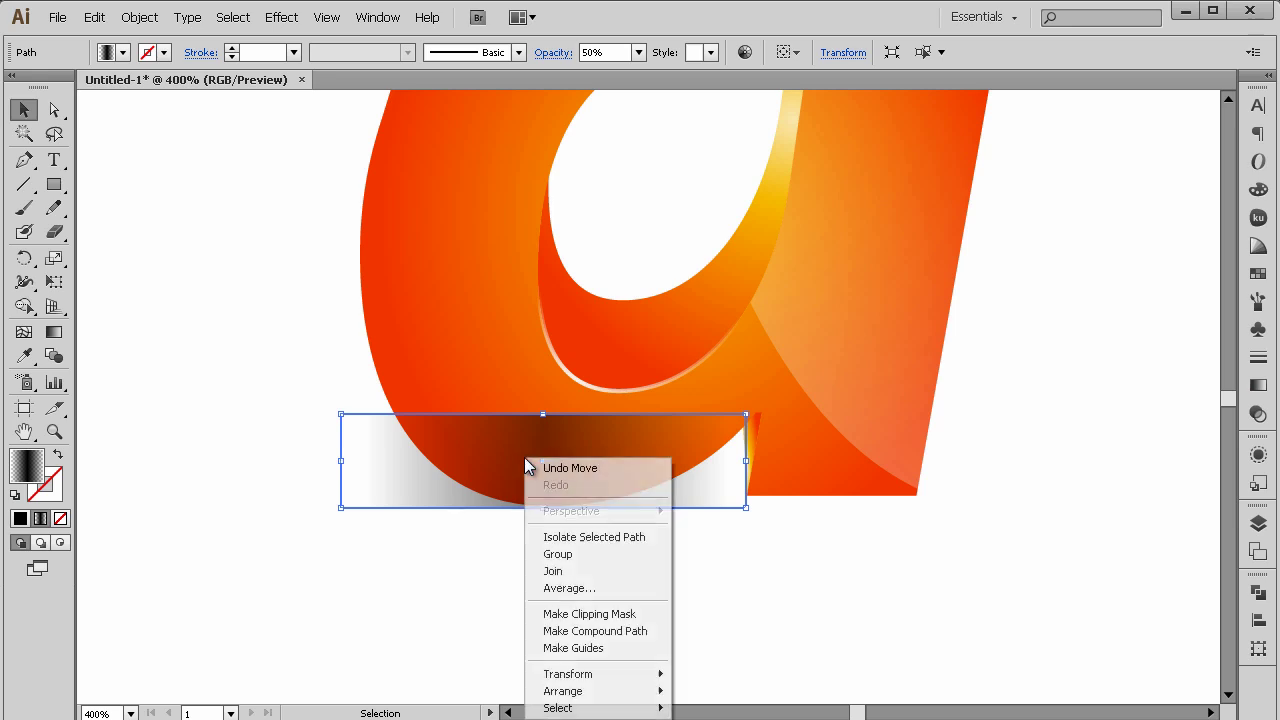
pyautogui.moveTo(589, 678)
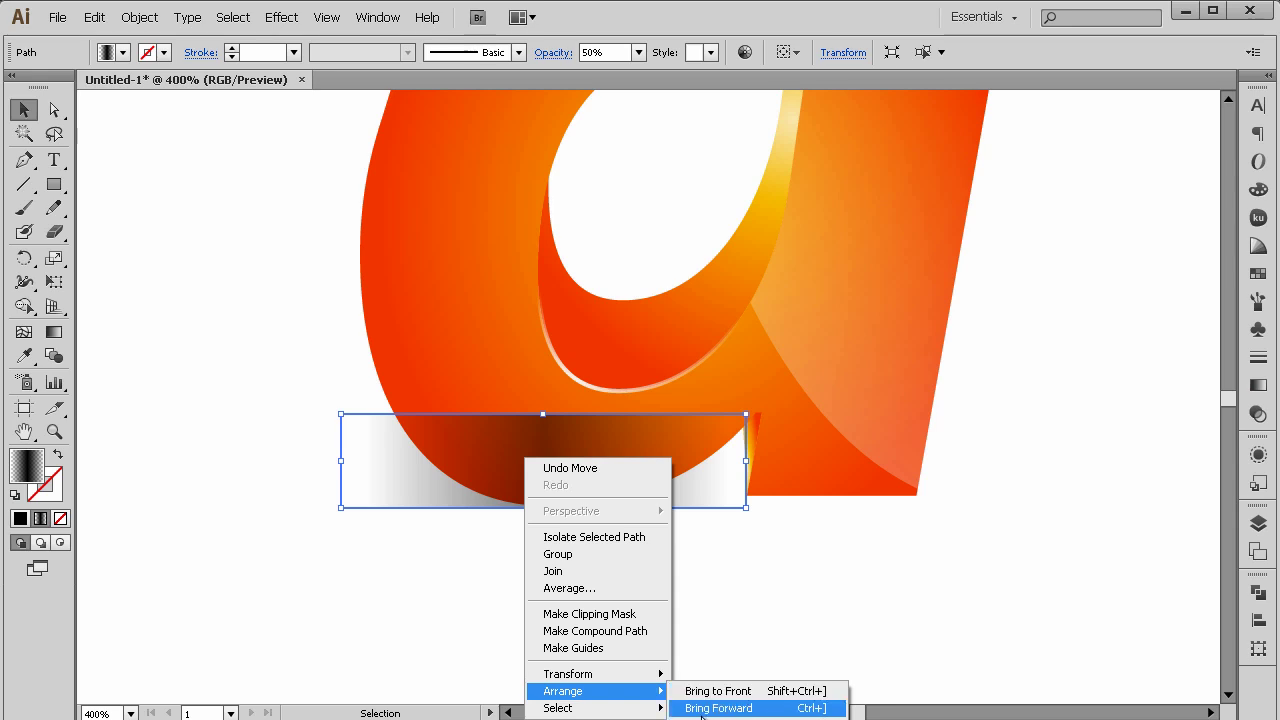
pyautogui.click(705, 709)
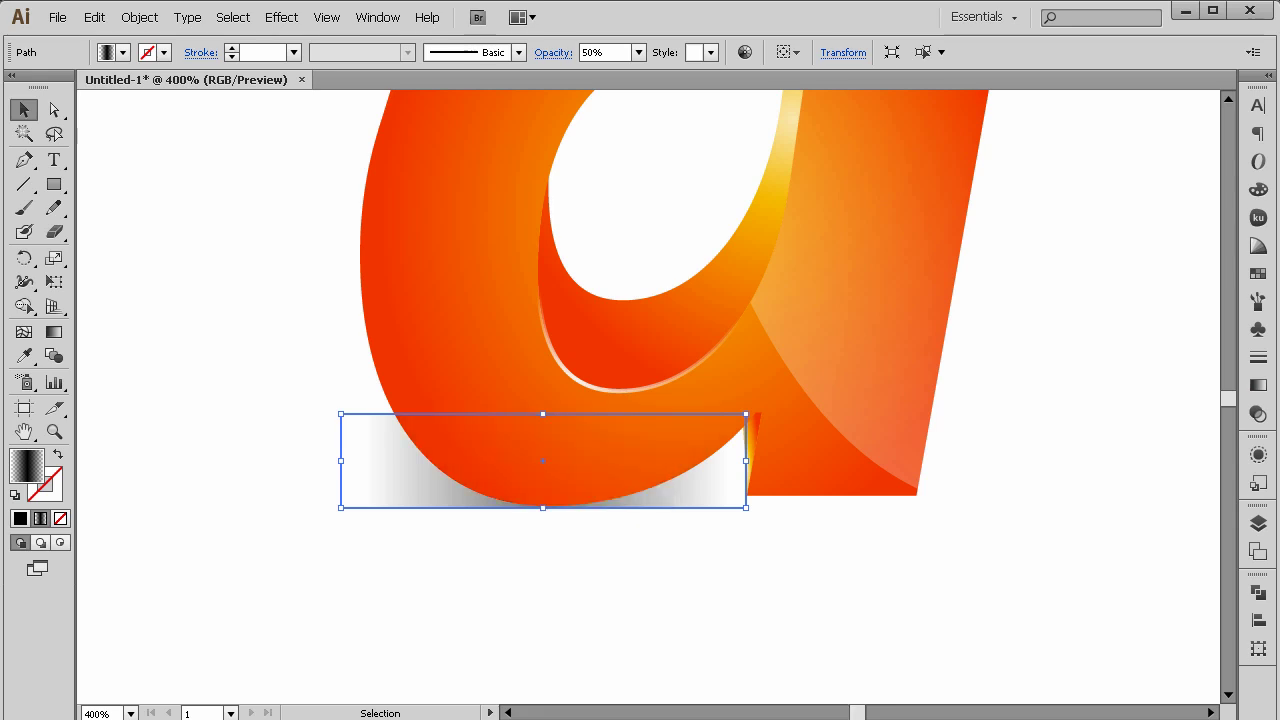
pyautogui.click(660, 640)
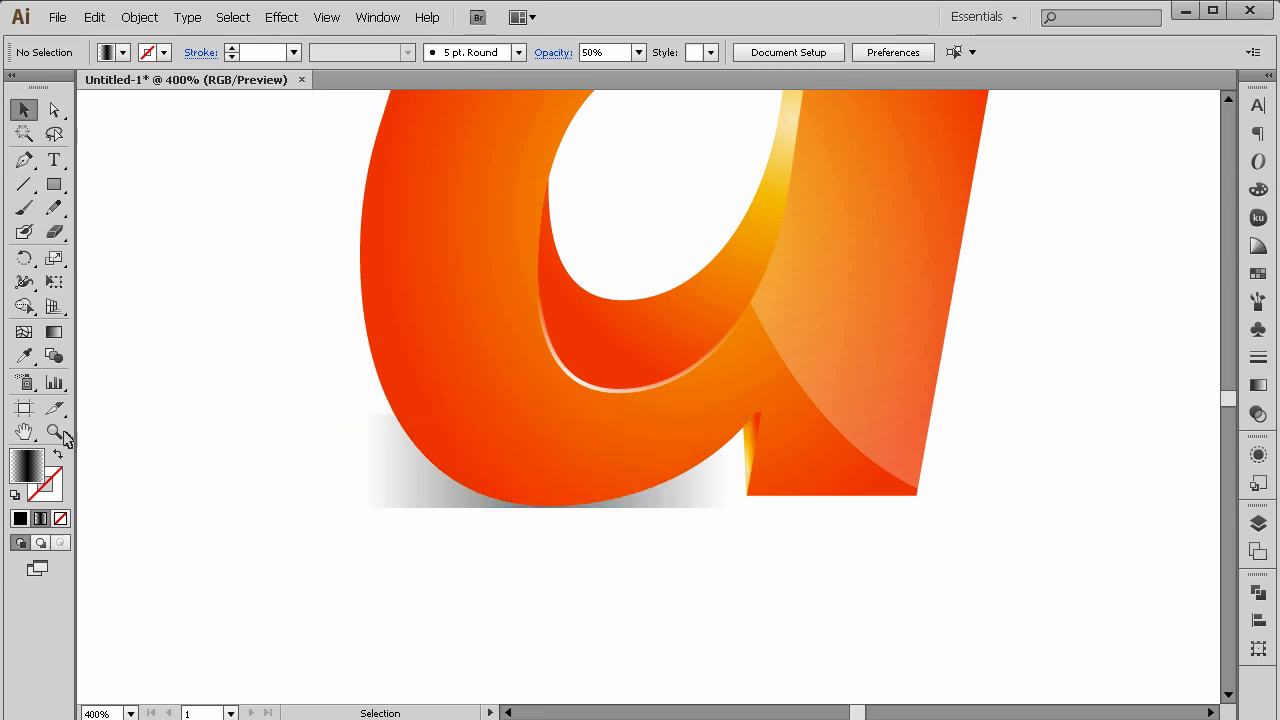
# Nudge the gradient shadow rectangle up so its lower edge meets the lowest point of the letter's rounded base.
pyautogui.click(54, 431)
pyautogui.click(623, 451)
pyautogui.click(646, 391)
pyautogui.click(608, 391)
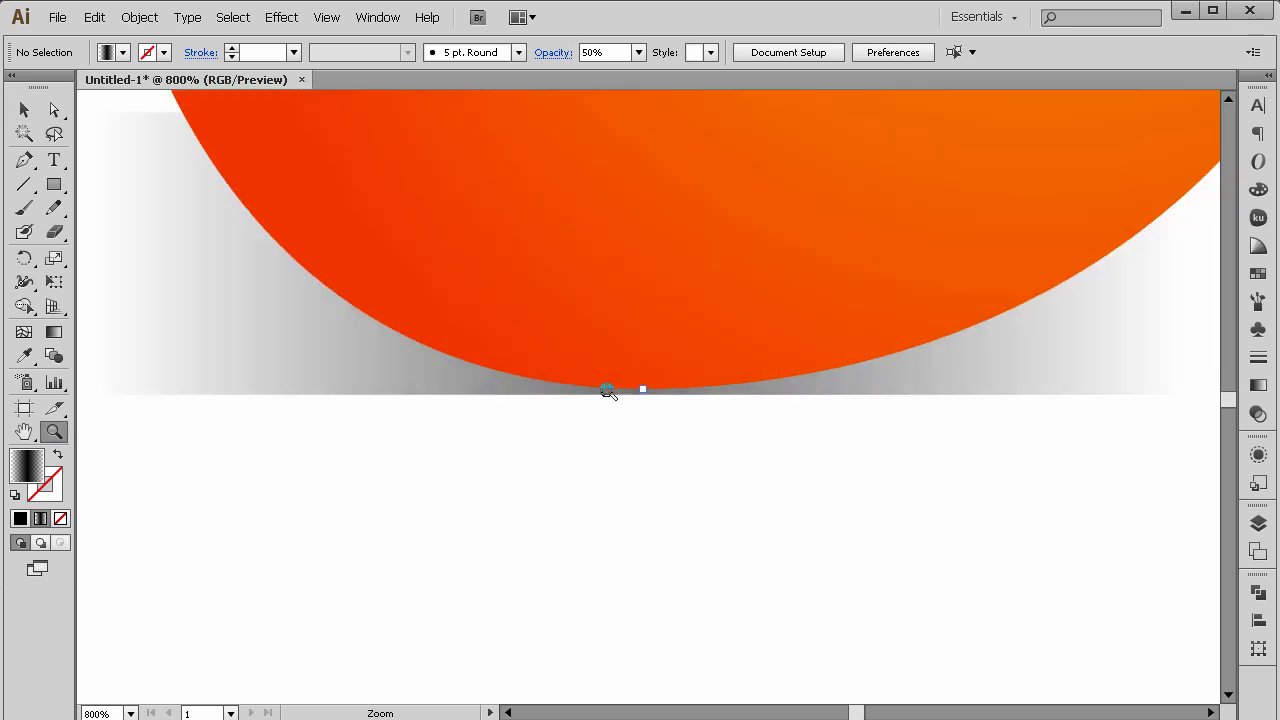
pyautogui.press('v')
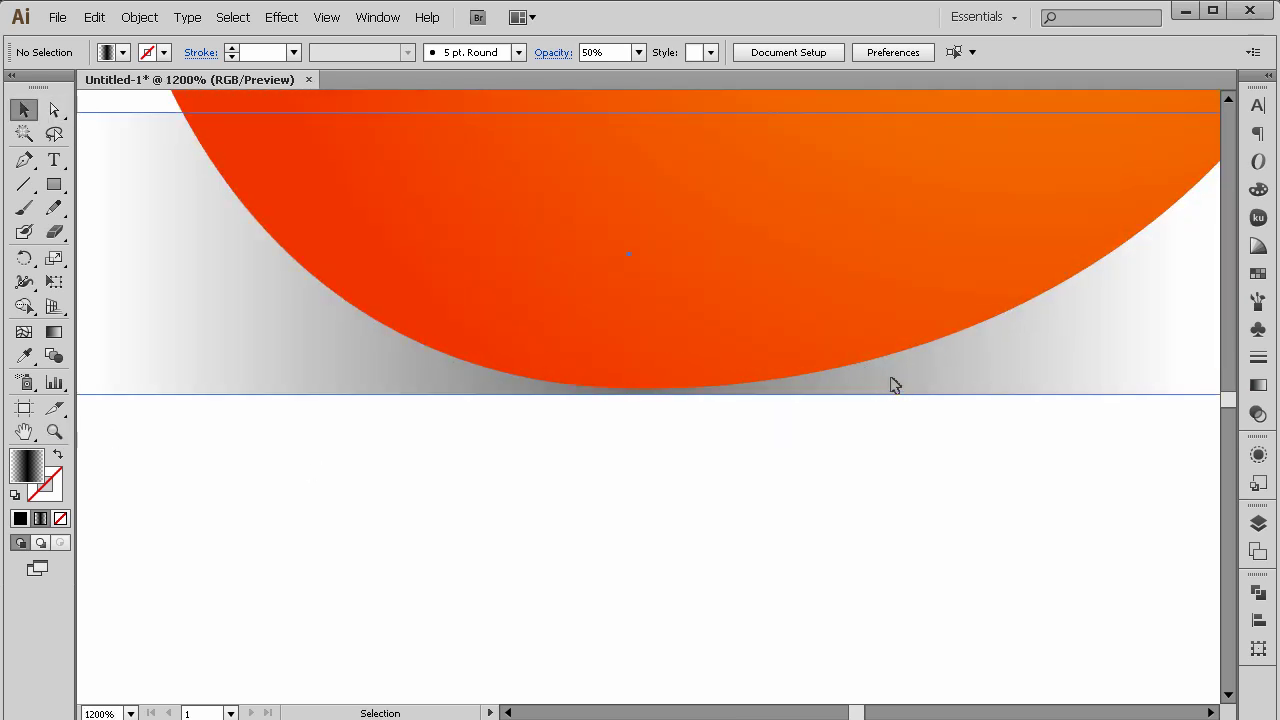
pyautogui.moveTo(894, 385); pyautogui.dragTo(889, 375)
pyautogui.click(860, 446)
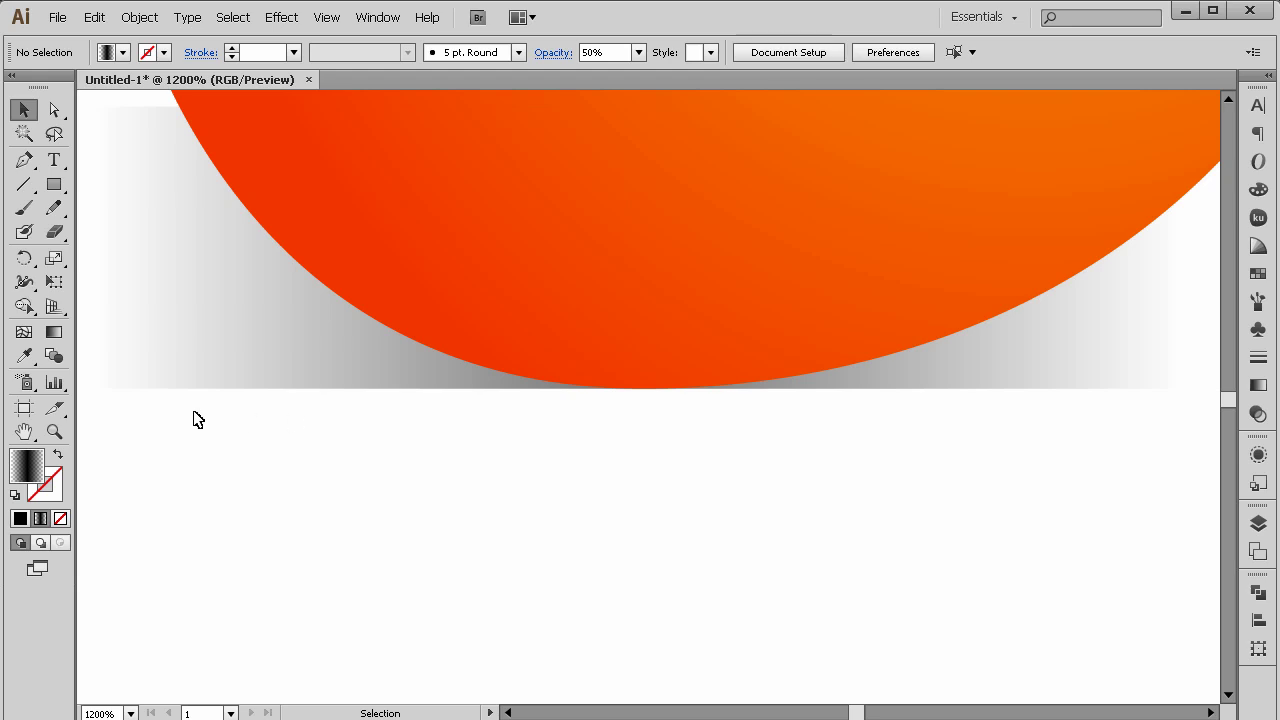
# Copy the gradient shadow rectangle under the rounded base and paste a duplicate of it.
pyautogui.click(54, 431)
pyautogui.moveTo(854, 431); pyautogui.dragTo(491, 506)
pyautogui.moveTo(437, 465); pyautogui.dragTo(840, 342)
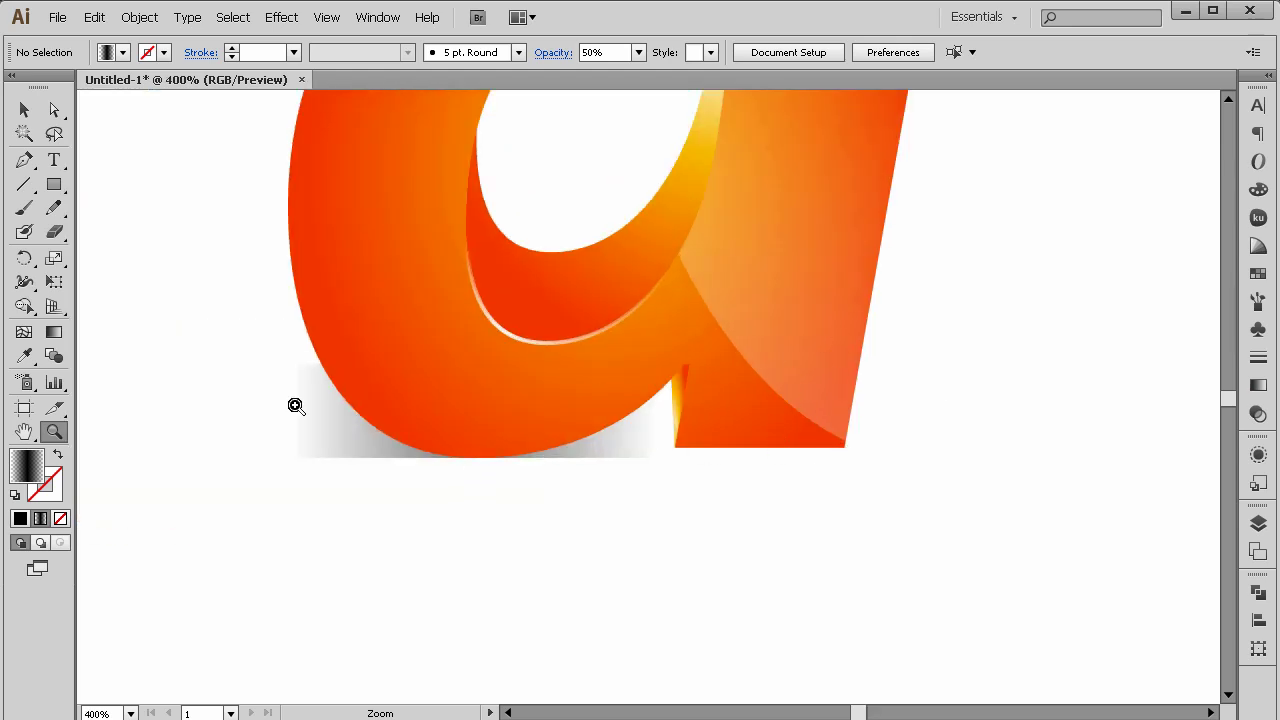
pyautogui.click(24, 109)
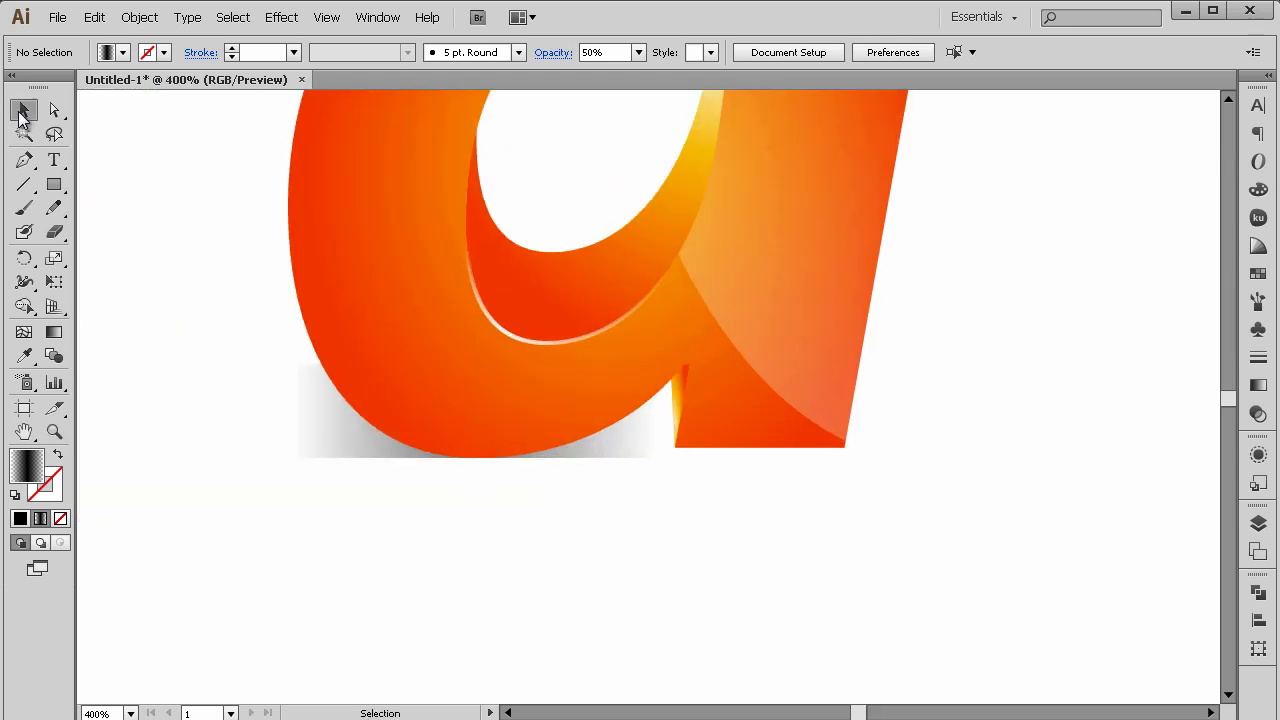
pyautogui.click(332, 436)
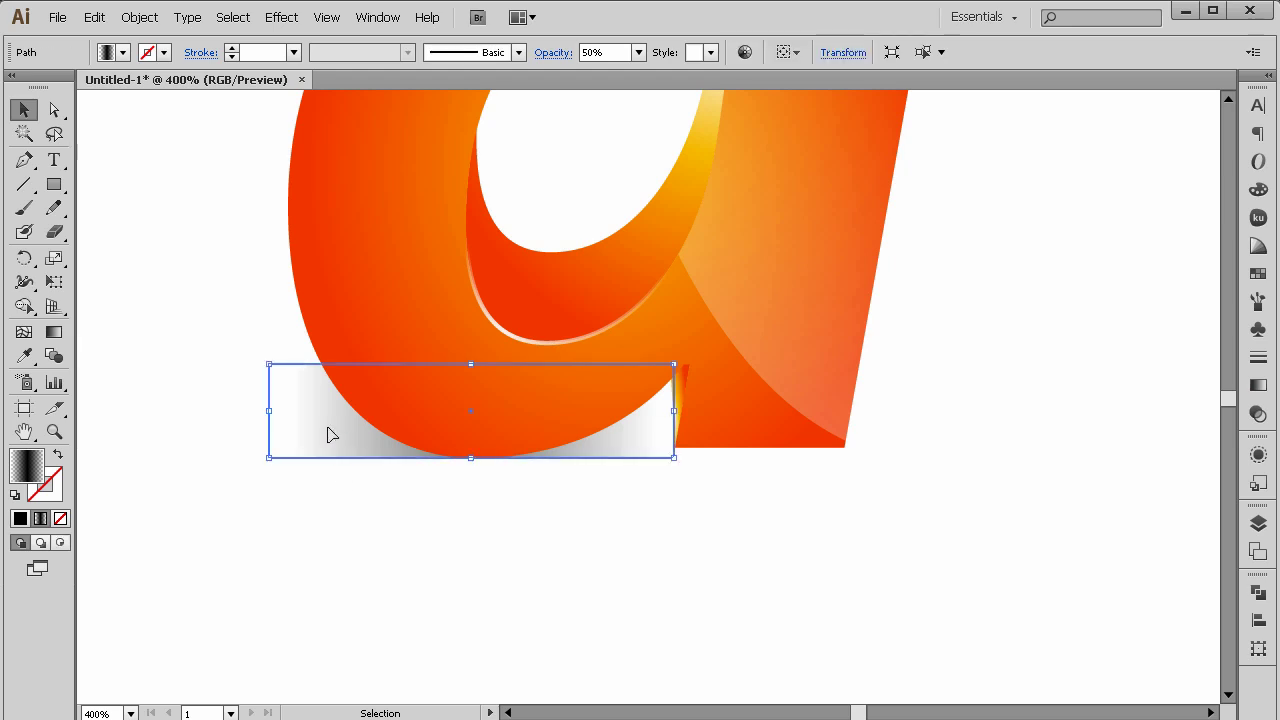
pyautogui.click(95, 17)
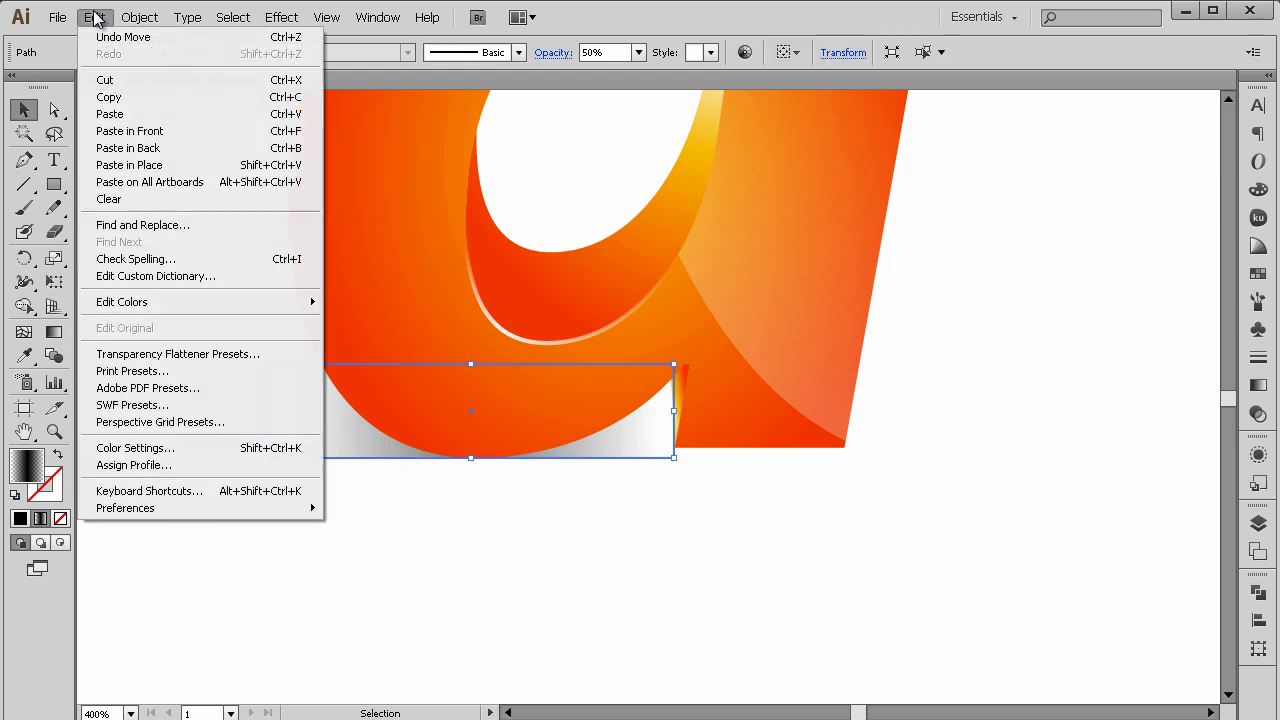
pyautogui.click(132, 97)
pyautogui.click(95, 17)
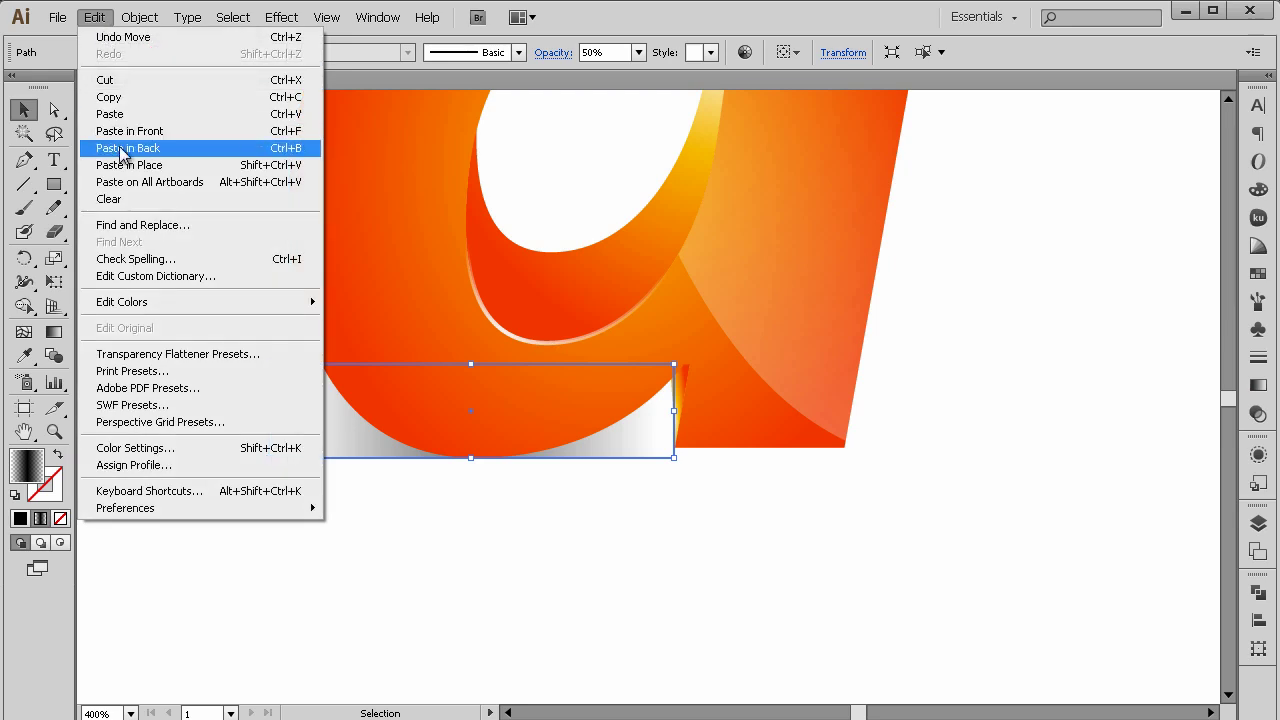
pyautogui.click(126, 114)
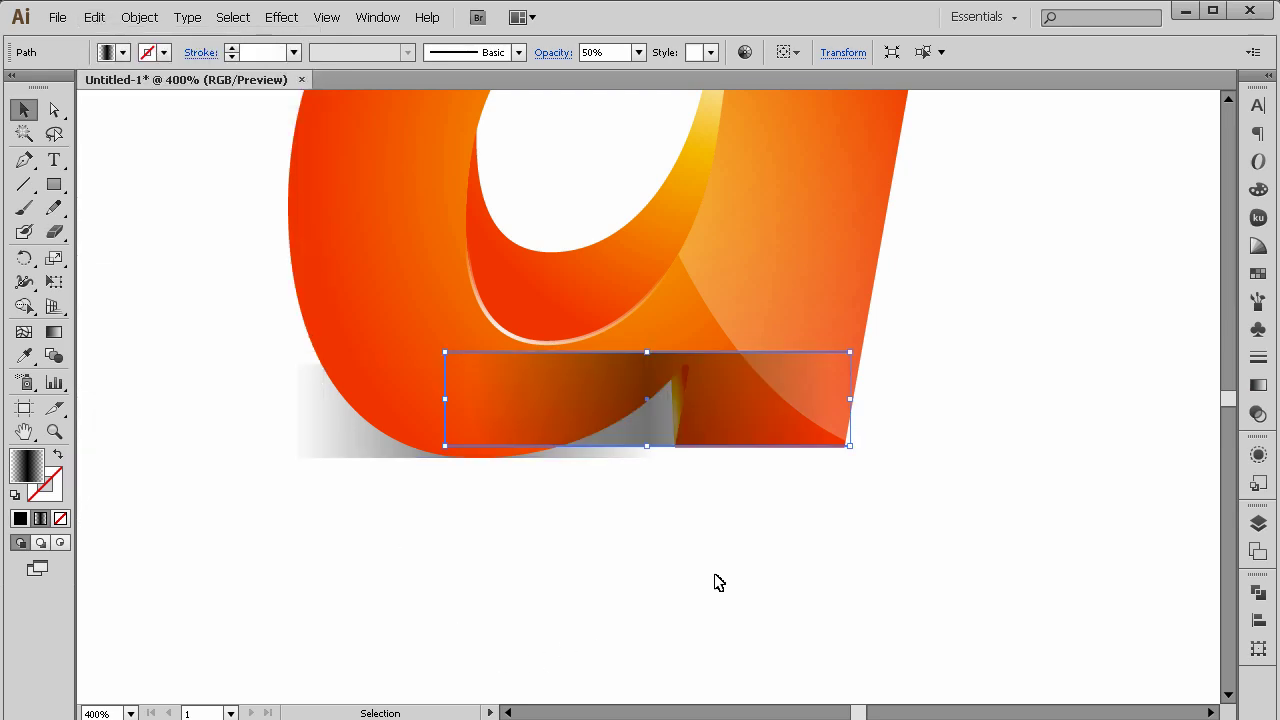
# Move the duplicate shadow rectangle over the foot of the letter's stem and send it to the back.
pyautogui.moveTo(672, 408); pyautogui.dragTo(770, 408)
pyautogui.rightClick(772, 409)
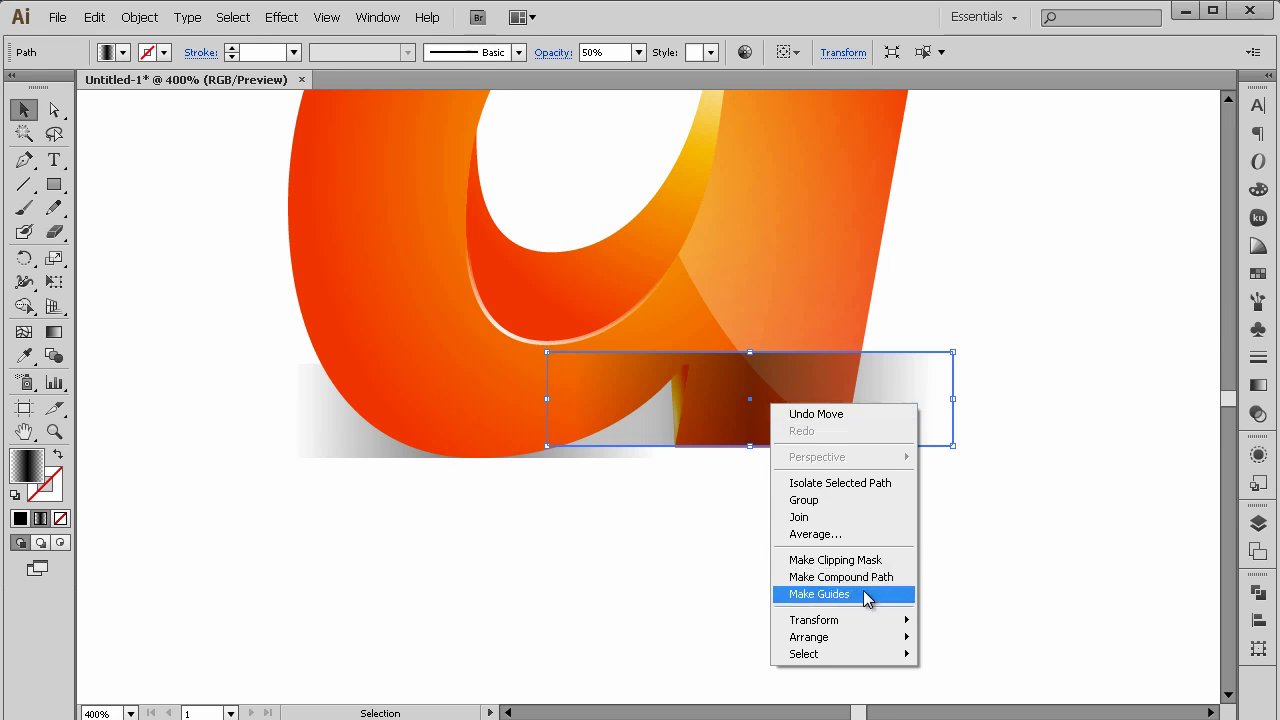
pyautogui.moveTo(864, 636)
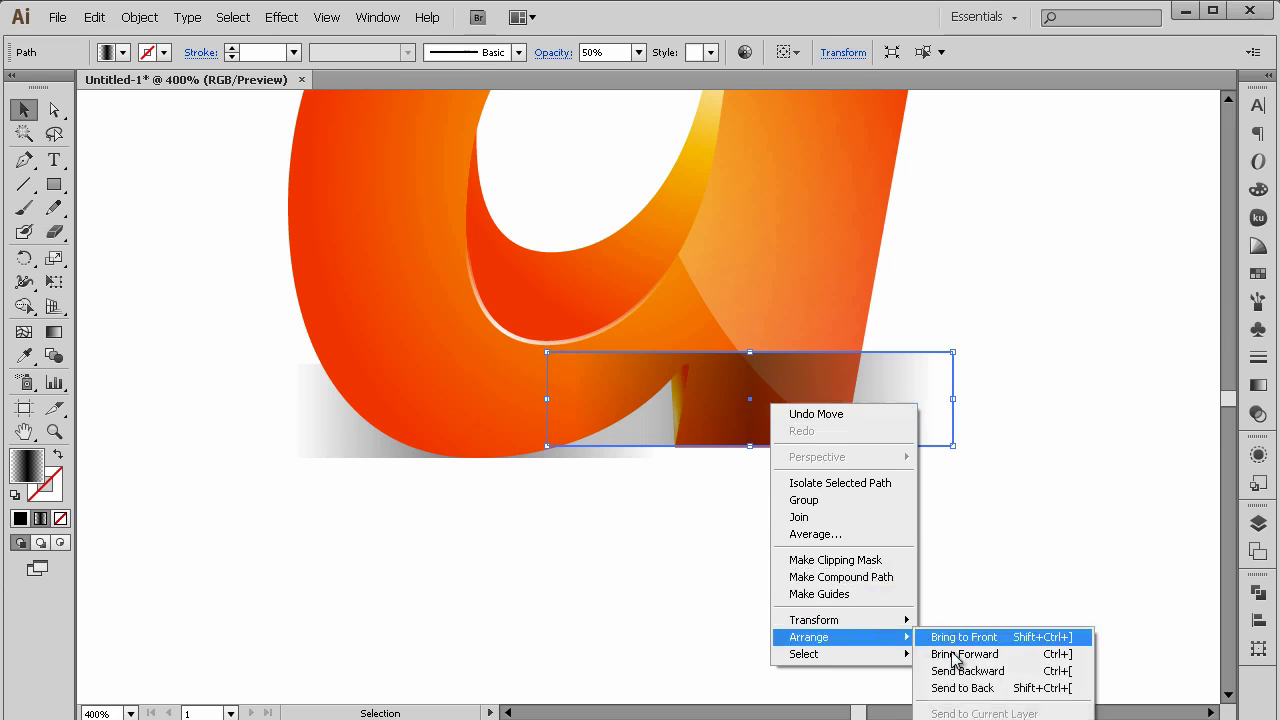
pyautogui.click(962, 688)
pyautogui.click(935, 500)
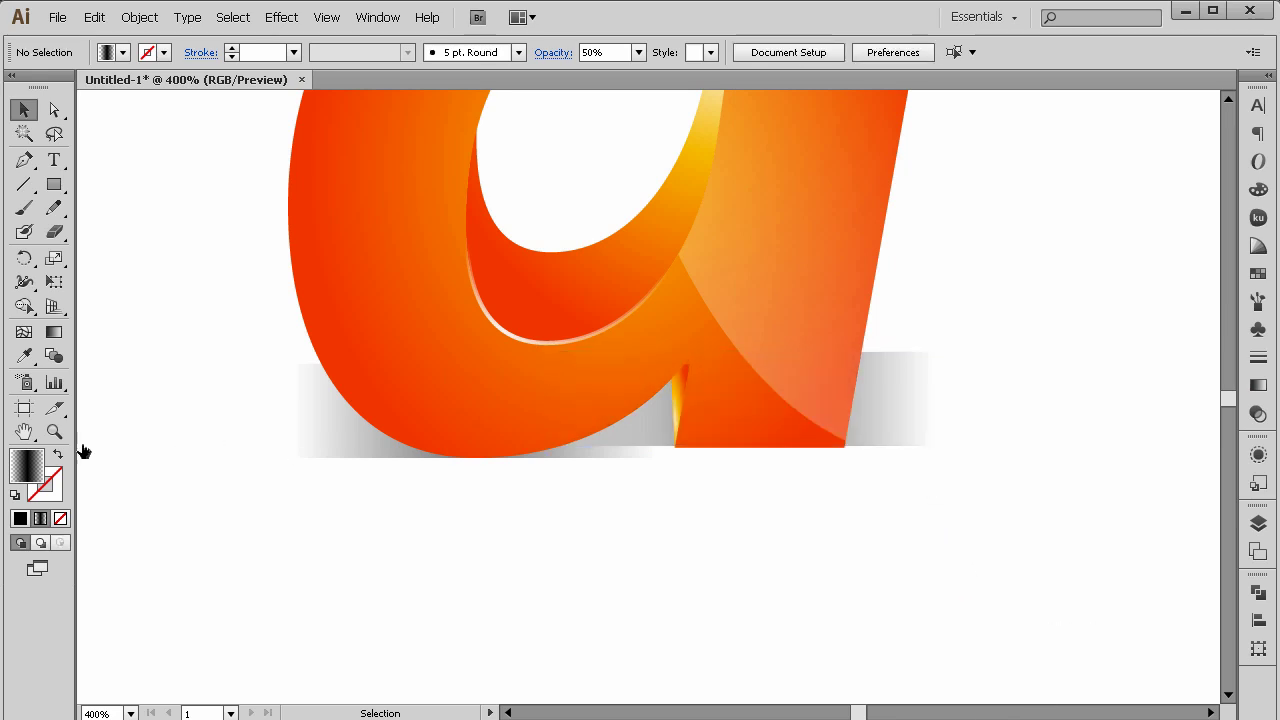
# Narrow the stem's shadow rectangle from both sides so it extends only slightly beyond the foot.
pyautogui.click(954, 405)
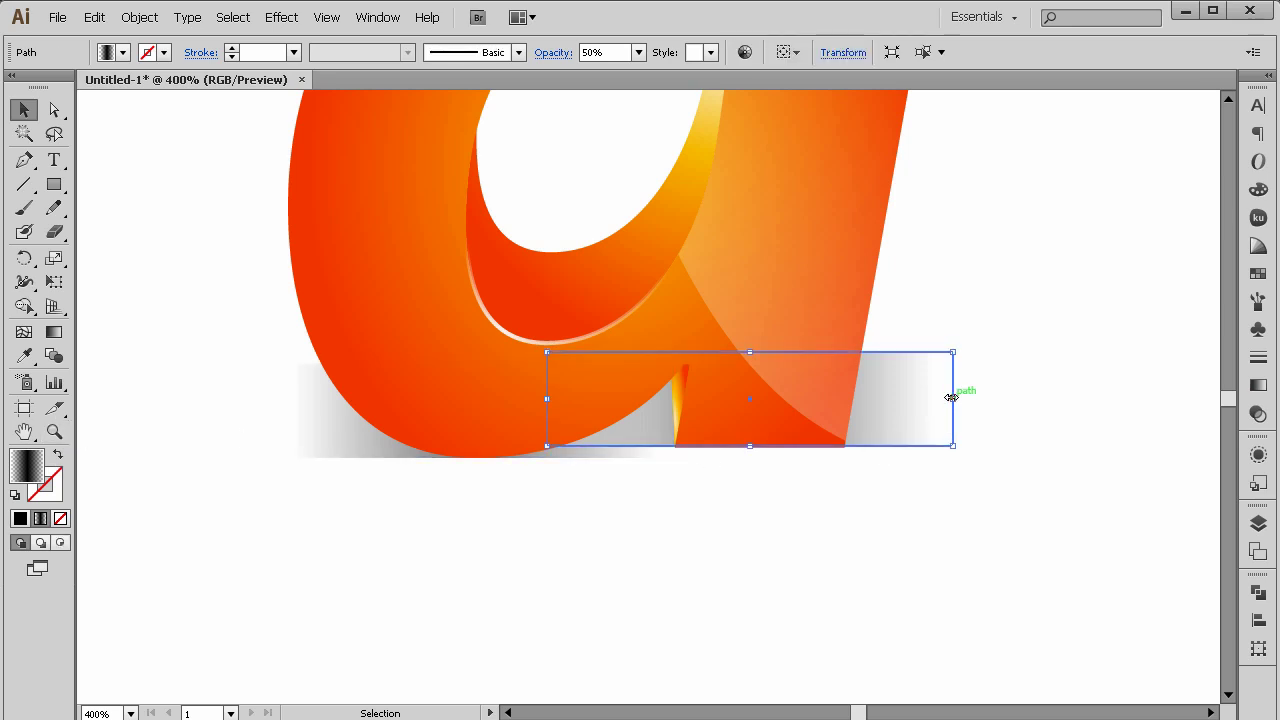
pyautogui.moveTo(951, 397); pyautogui.dragTo(896, 398)
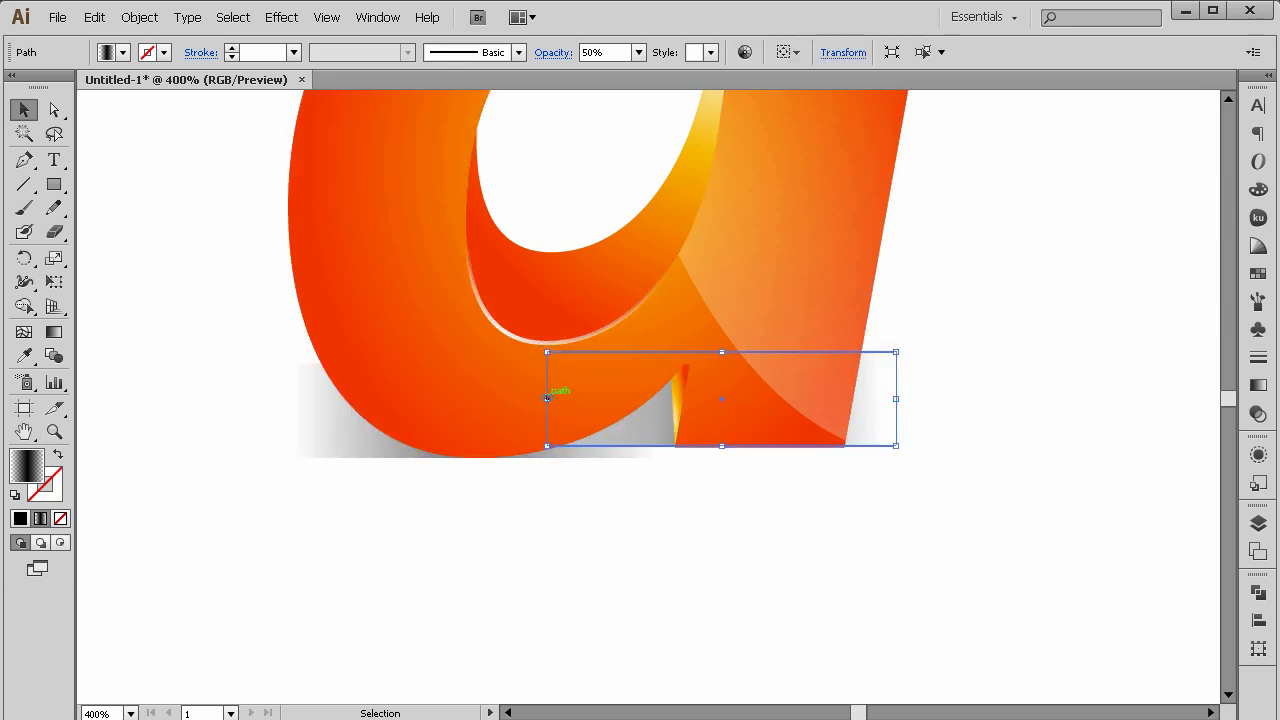
pyautogui.moveTo(547, 398); pyautogui.dragTo(628, 398)
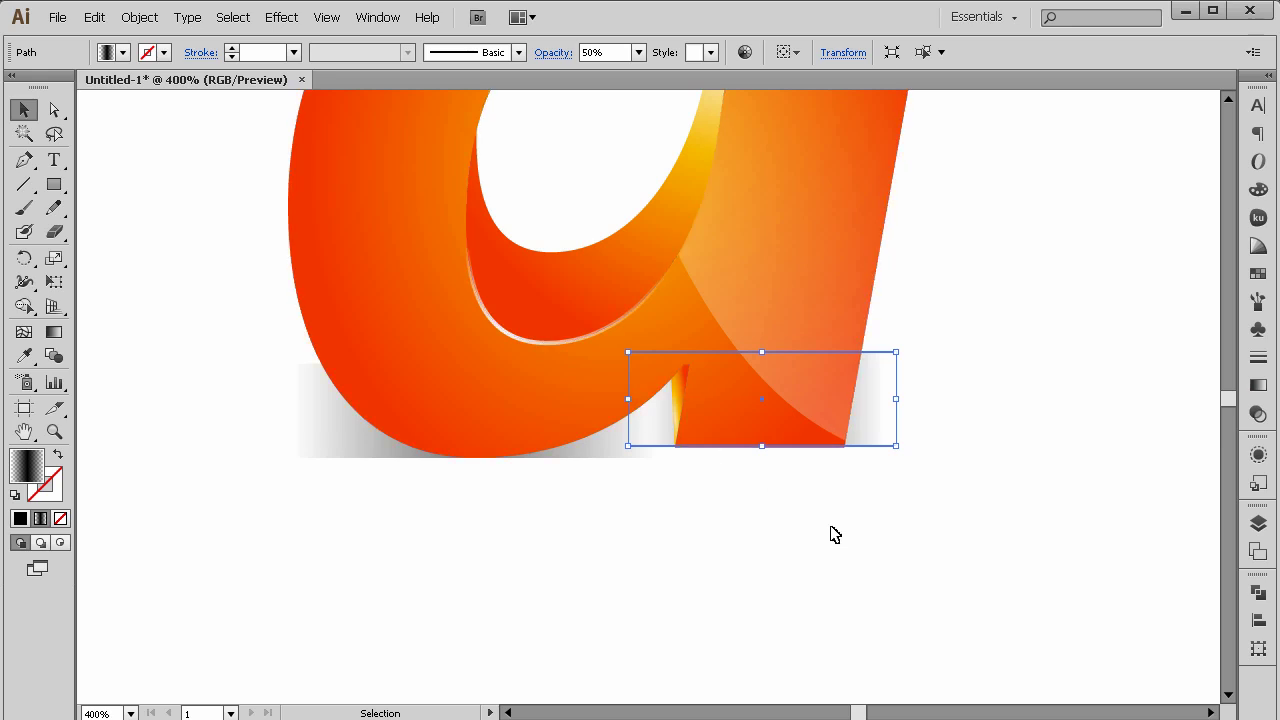
pyautogui.click(835, 534)
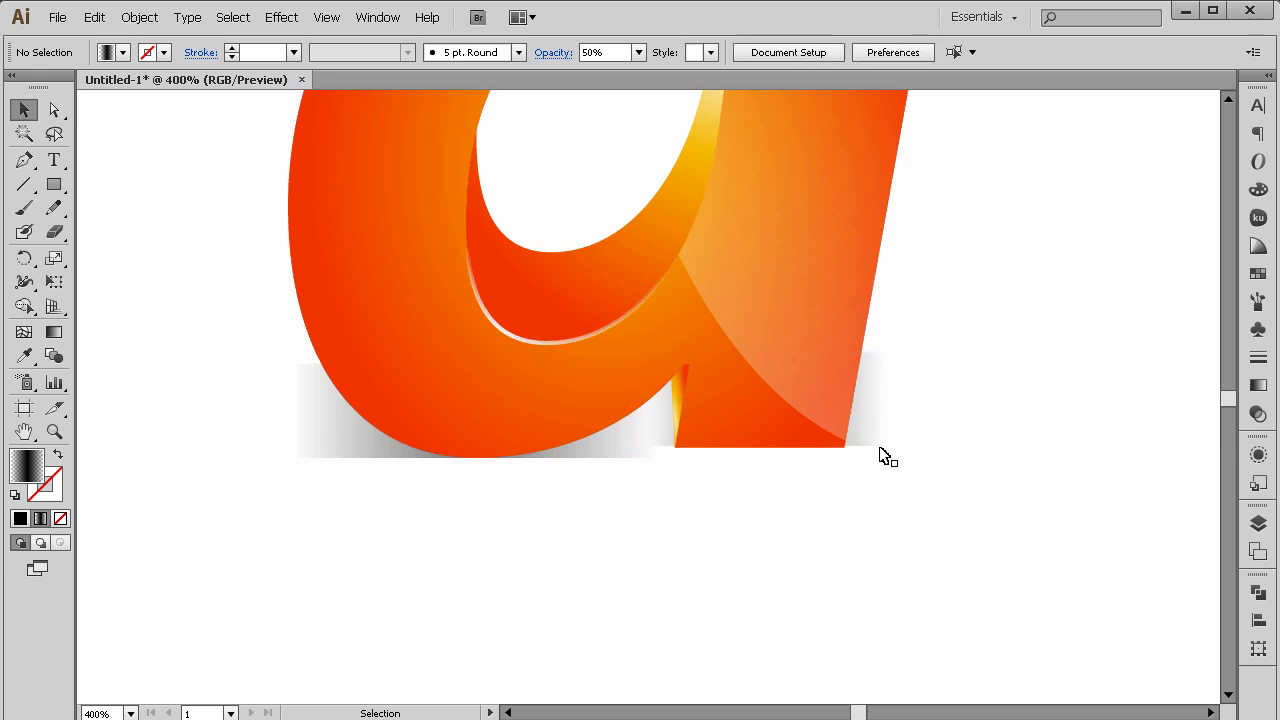
# Move the stem's shadow rectangle down slightly so its lower edge lines up with the foot's bottom edge.
pyautogui.click(54, 431)
pyautogui.click(790, 420)
pyautogui.click(808, 423)
pyautogui.click(671, 383)
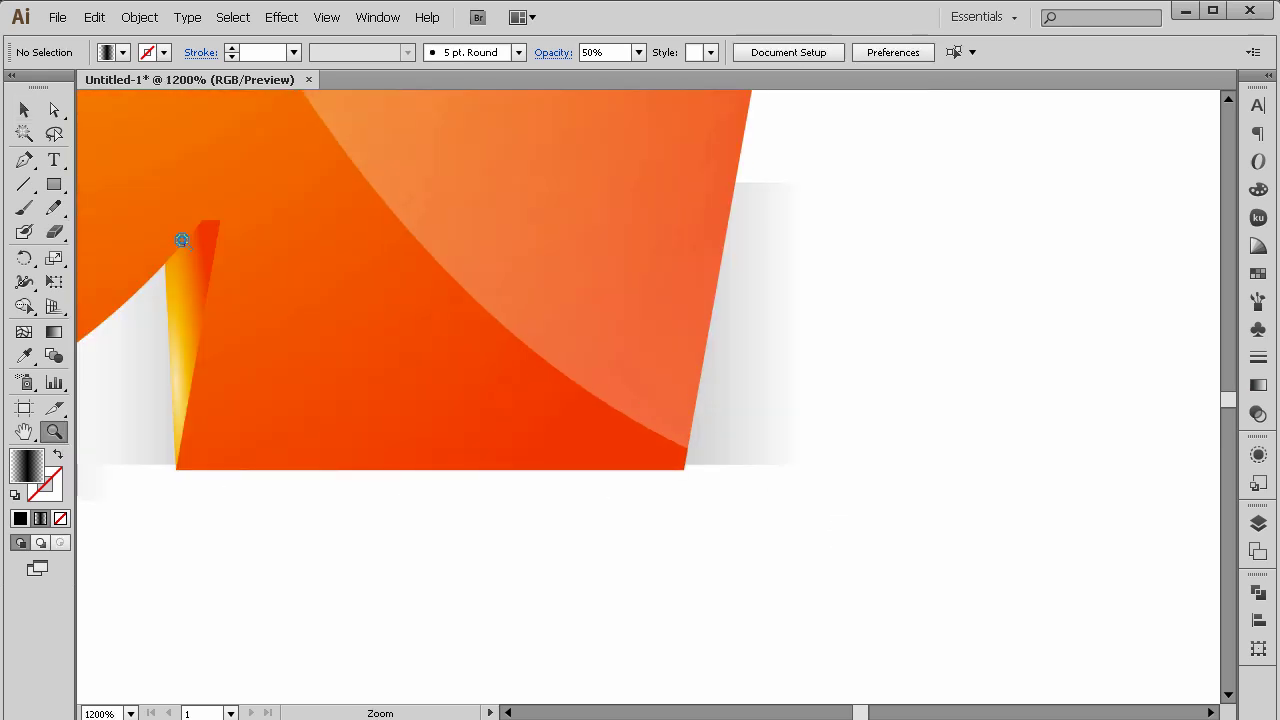
pyautogui.click(24, 109)
pyautogui.moveTo(766, 357); pyautogui.dragTo(771, 398)
pyautogui.click(709, 540)
# Examine the whole letter with both shadows, including the area around the stem's foot.
pyautogui.click(54, 431)
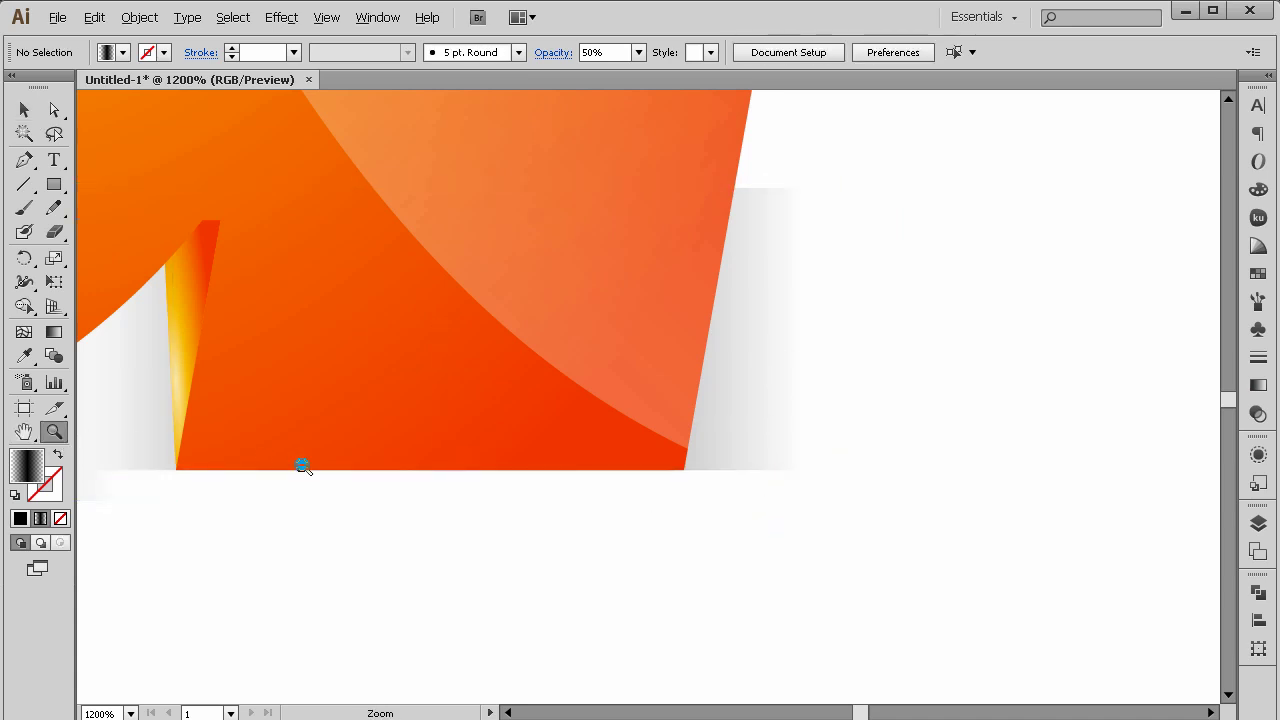
pyautogui.keyDown('alt'); pyautogui.click(515, 438); pyautogui.keyUp('alt')
pyautogui.keyDown('alt'); pyautogui.click(538, 410); pyautogui.keyUp('alt')
pyautogui.keyDown('alt'); pyautogui.click(603, 391); pyautogui.keyUp('alt')
pyautogui.keyDown('alt'); pyautogui.click(727, 353); pyautogui.keyUp('alt')
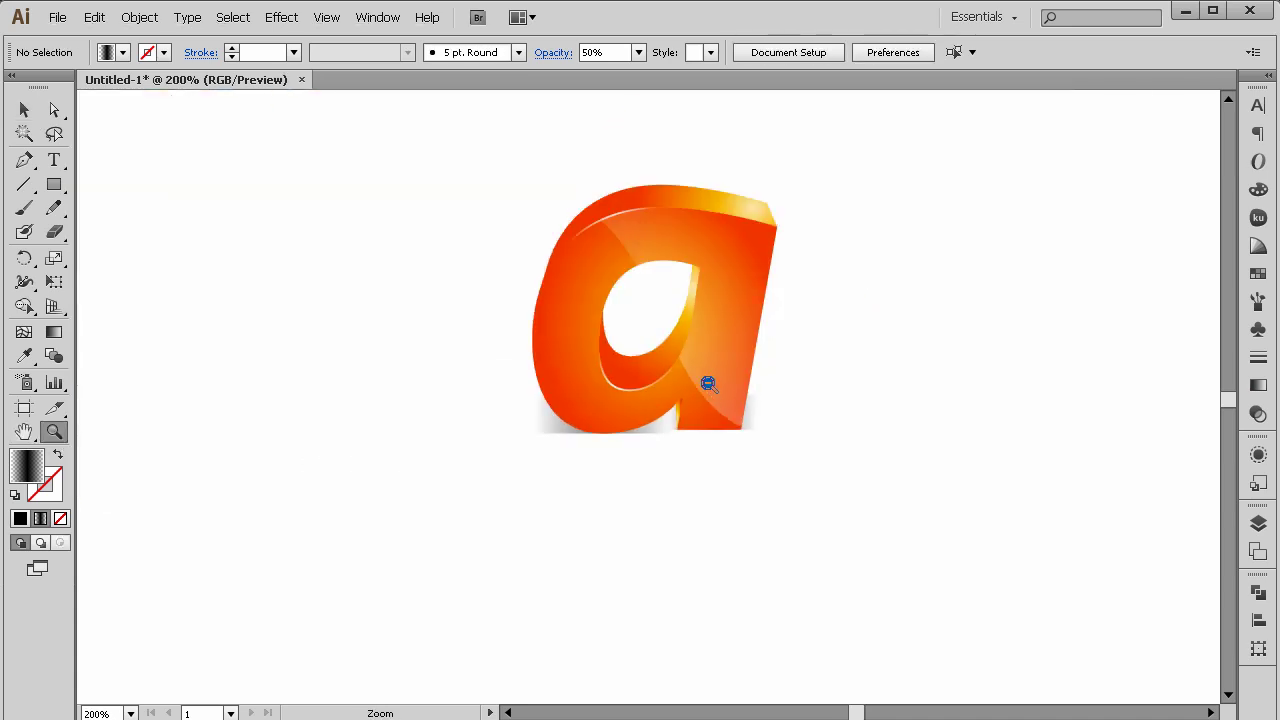
pyautogui.keyDown('alt'); pyautogui.click(704, 388); pyautogui.keyUp('alt')
pyautogui.click(667, 425)
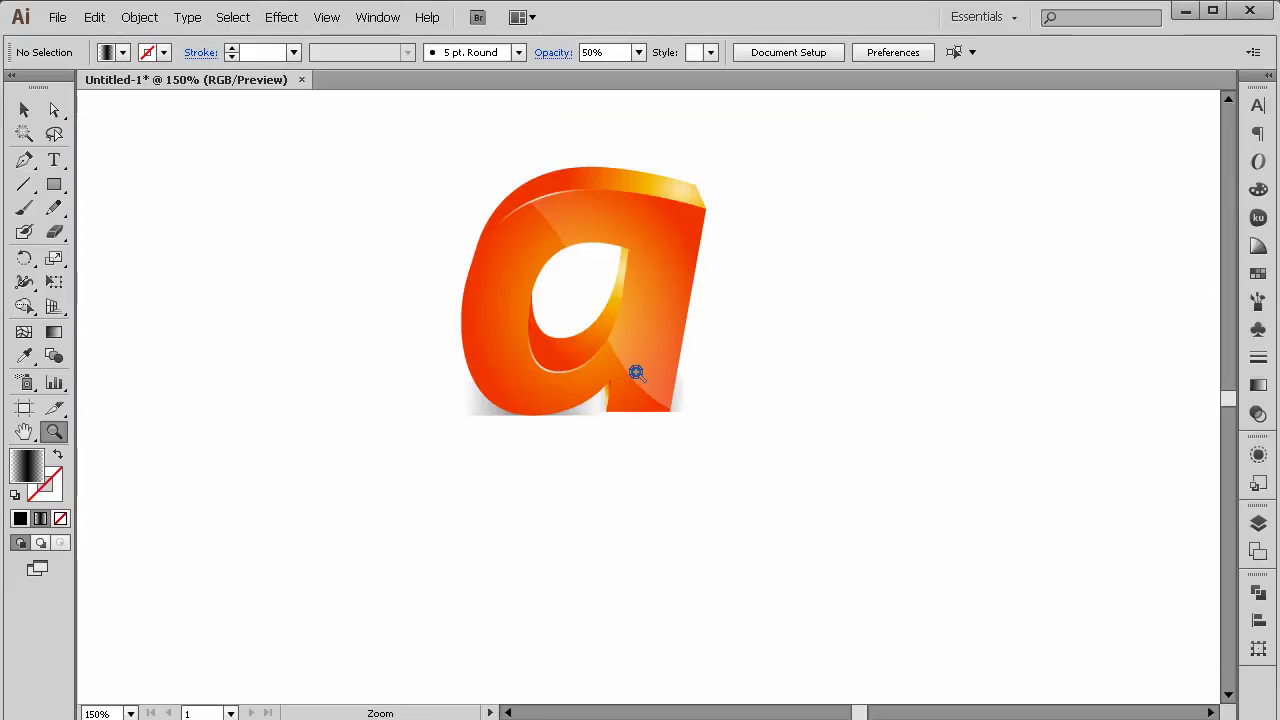
pyautogui.click(638, 378)
pyautogui.click(650, 386)
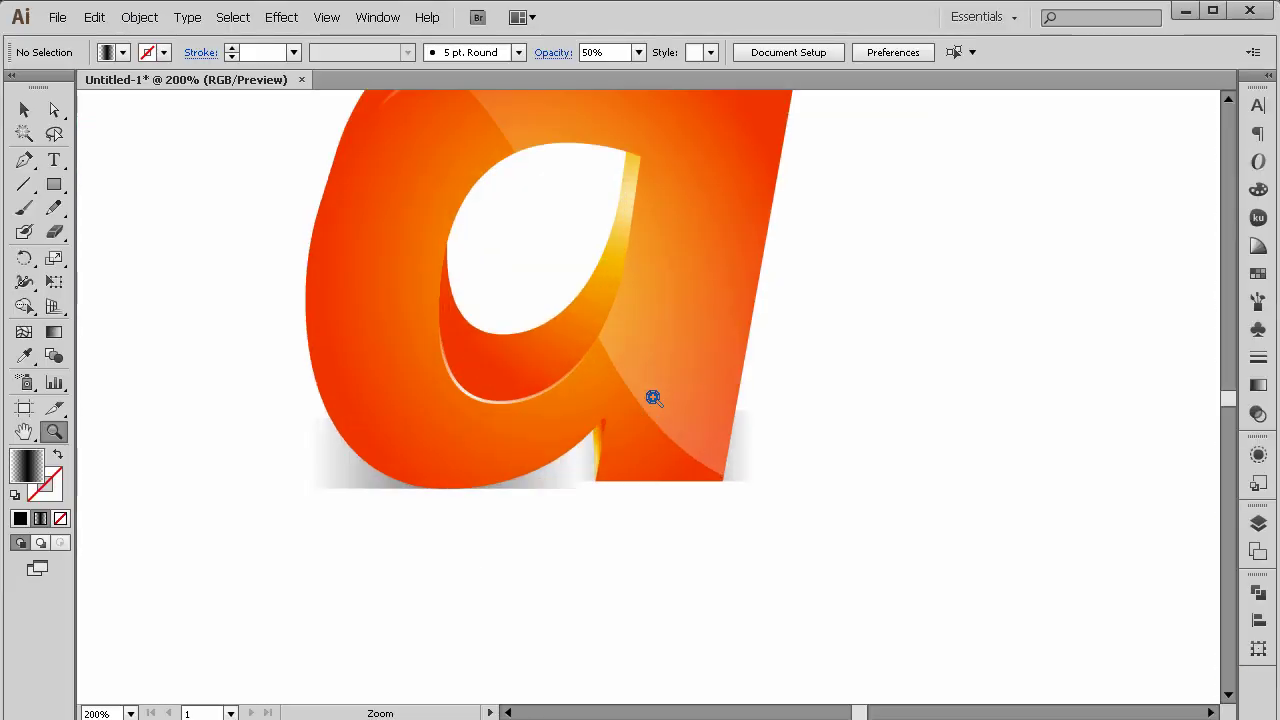
pyautogui.click(654, 397)
# Set the opacity of the stem's shadow rectangle to 90%.
pyautogui.click(24, 110)
pyautogui.moveTo(171, 443); pyautogui.dragTo(571, 509)
pyautogui.moveTo(532, 435); pyautogui.dragTo(795, 505)
pyautogui.click(794, 504)
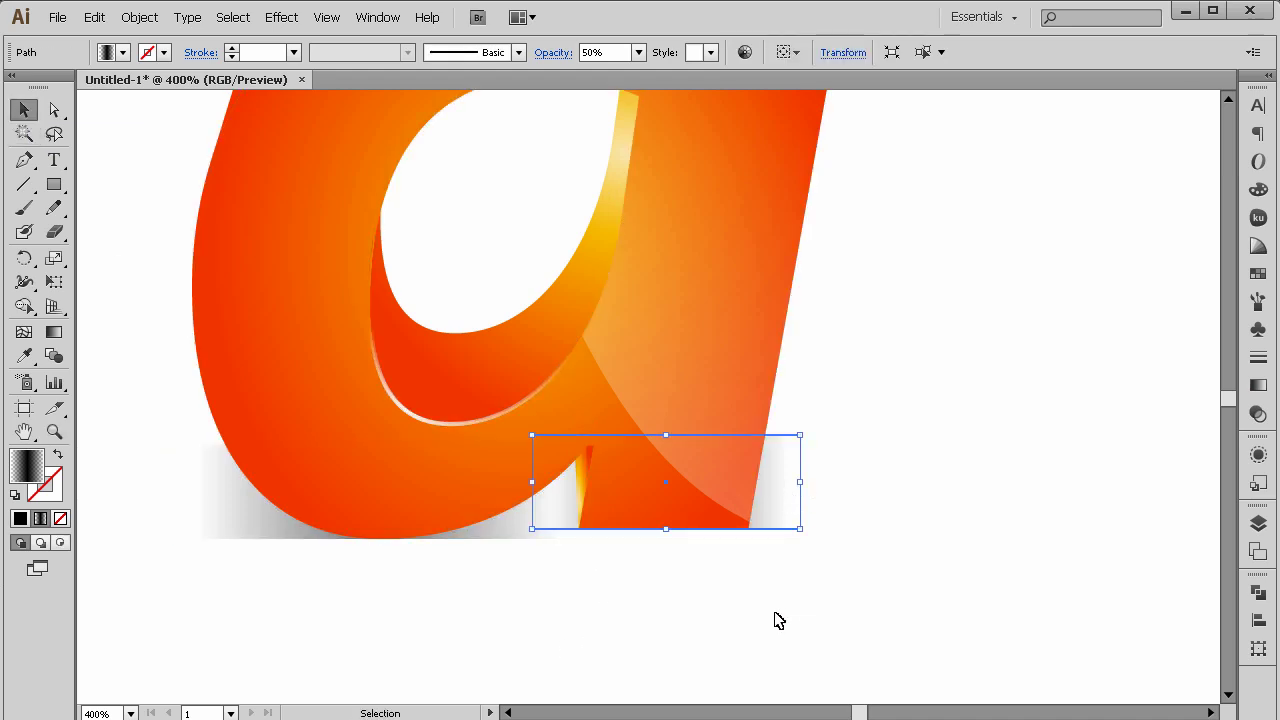
pyautogui.click(643, 58)
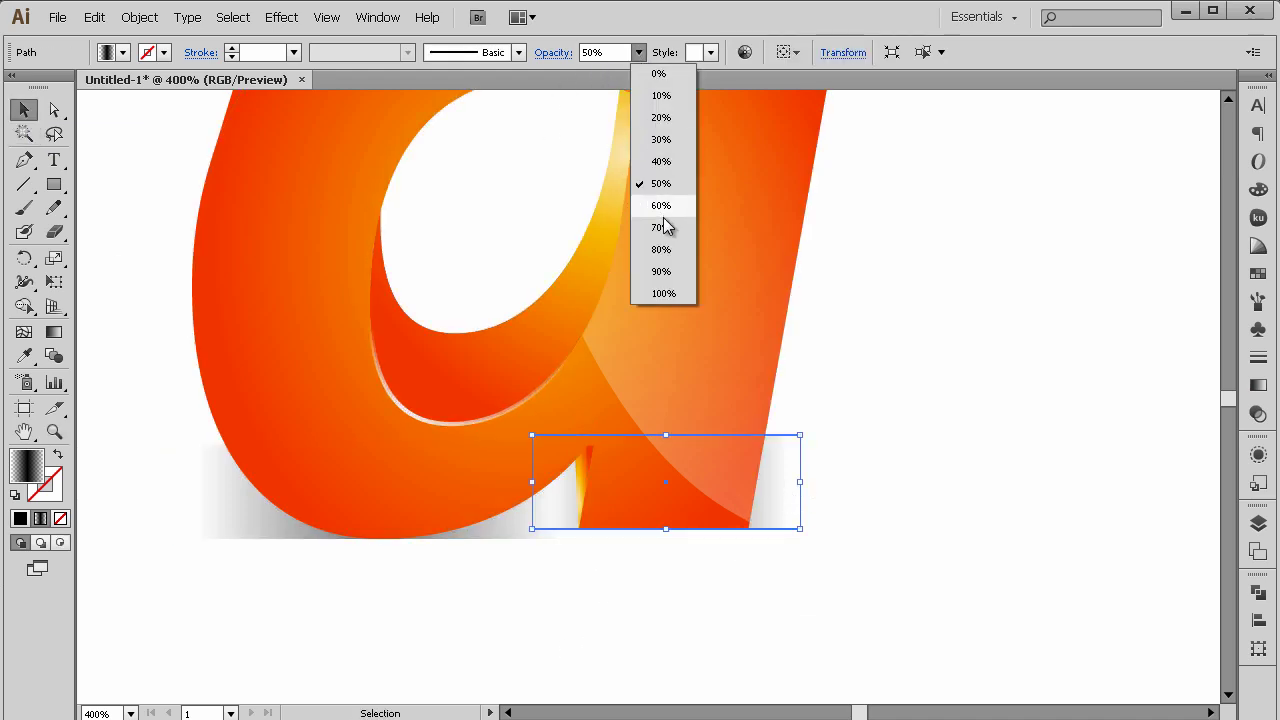
pyautogui.click(663, 227)
pyautogui.click(638, 56)
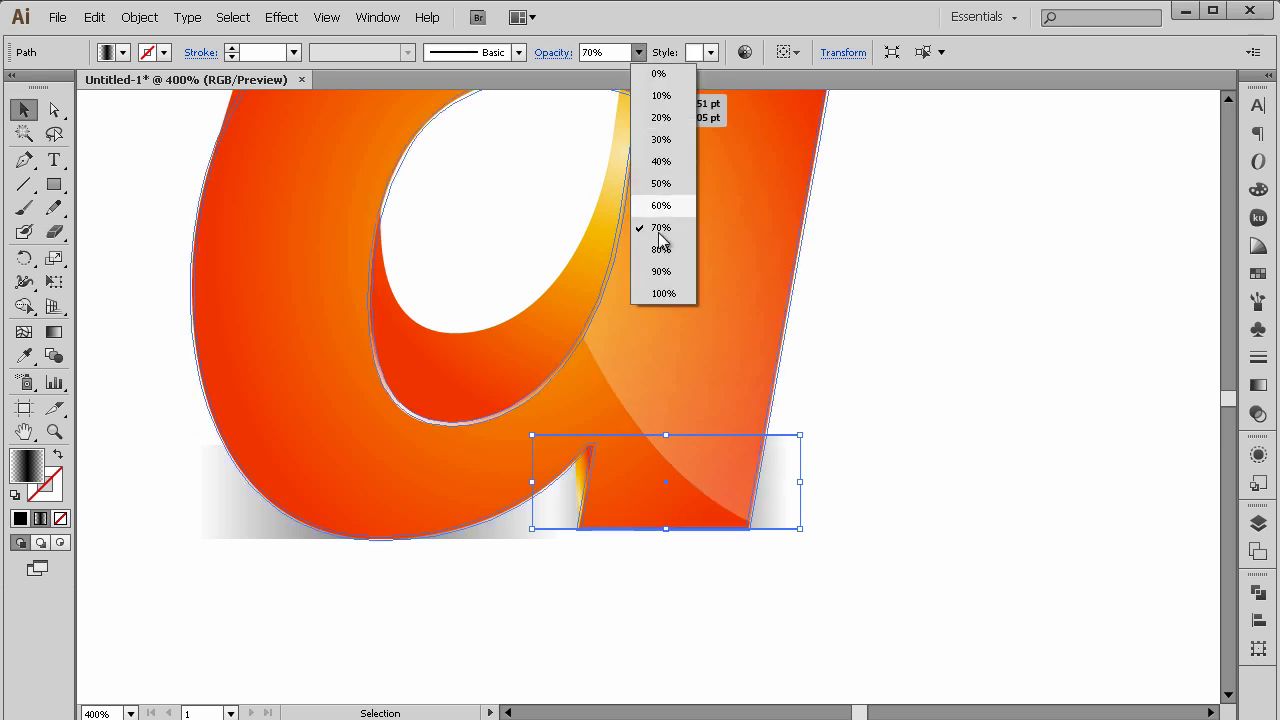
pyautogui.click(661, 249)
pyautogui.click(638, 56)
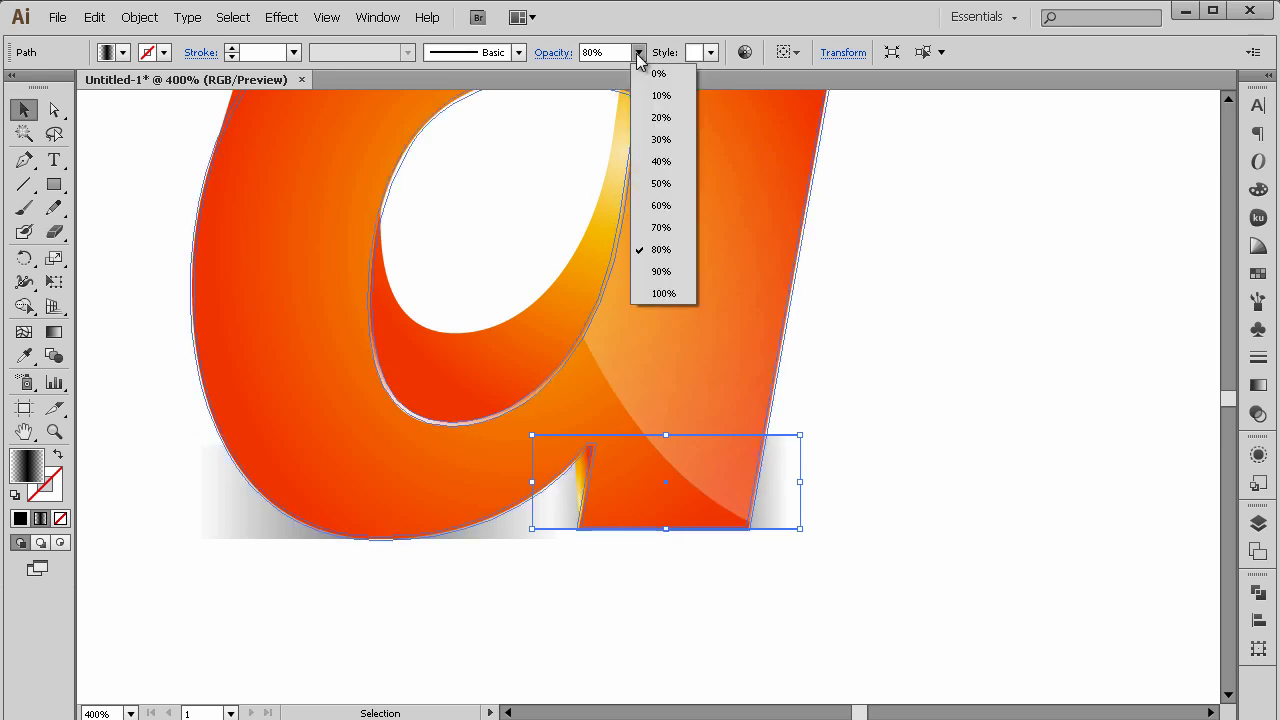
pyautogui.click(668, 274)
pyautogui.click(928, 447)
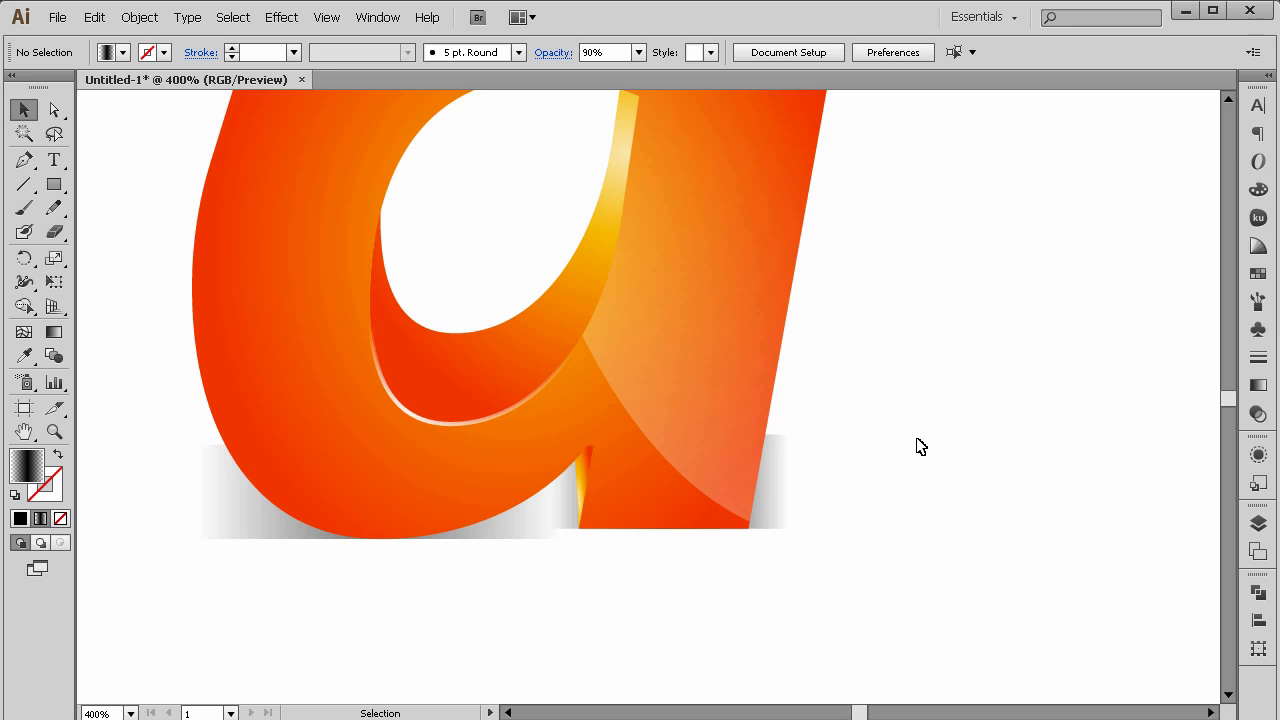
# Shift the stem's shadow rectangle to the right and extend its right edge slightly so more shadow shows beside the stem.
pyautogui.click(792, 480)
pyautogui.moveTo(787, 482); pyautogui.dragTo(818, 482)
pyautogui.click(905, 492)
pyautogui.click(797, 494)
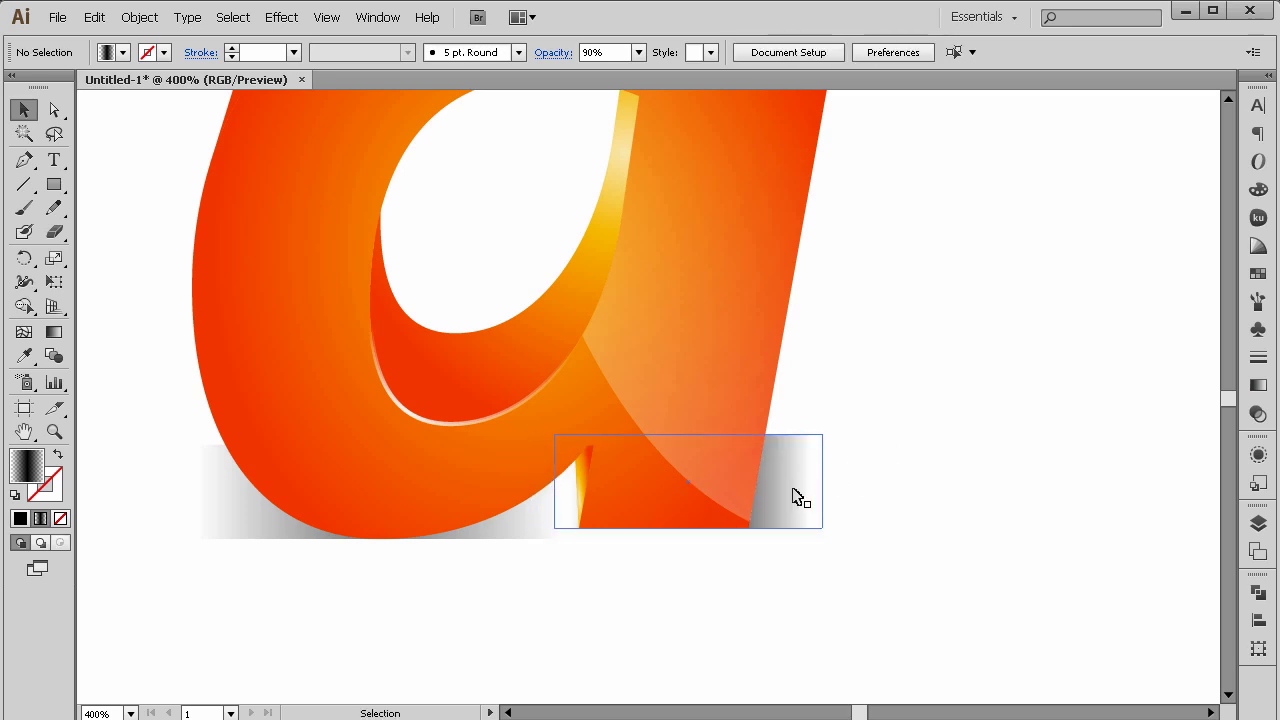
pyautogui.click(831, 491)
pyautogui.click(822, 481)
pyautogui.moveTo(822, 481)
pyautogui.mouseDown()
pyautogui.moveTo(849, 480)
pyautogui.moveTo(813, 498)
pyautogui.mouseUp()
pyautogui.click(894, 500)
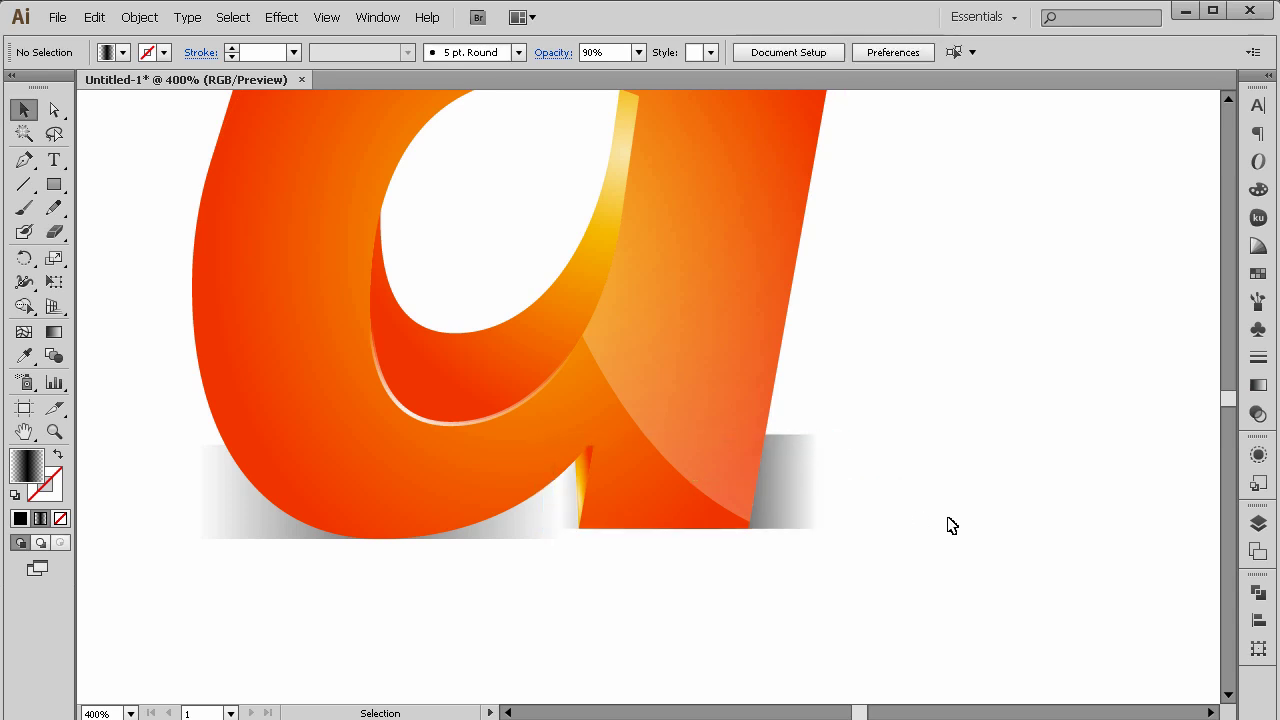
# Widen the rounded base's shadow rectangle by extending its left edge farther out from the letter.
pyautogui.click(458, 531)
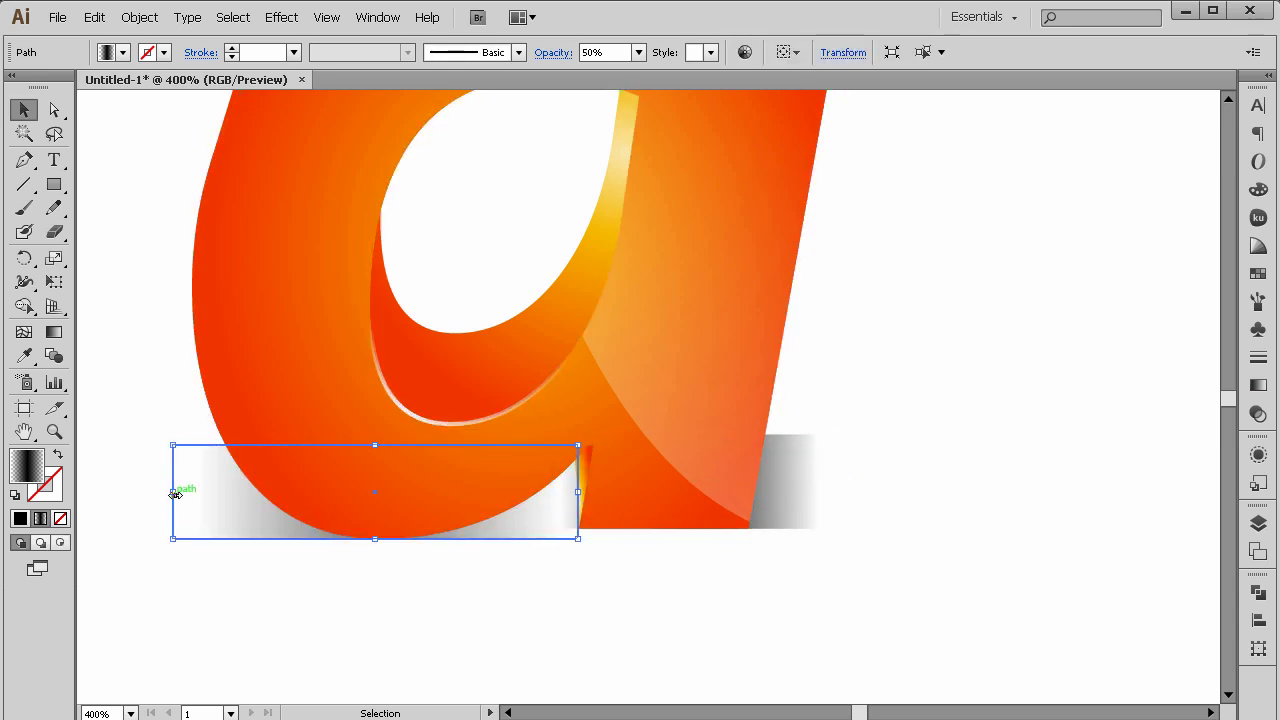
pyautogui.moveTo(175, 493); pyautogui.dragTo(133, 493)
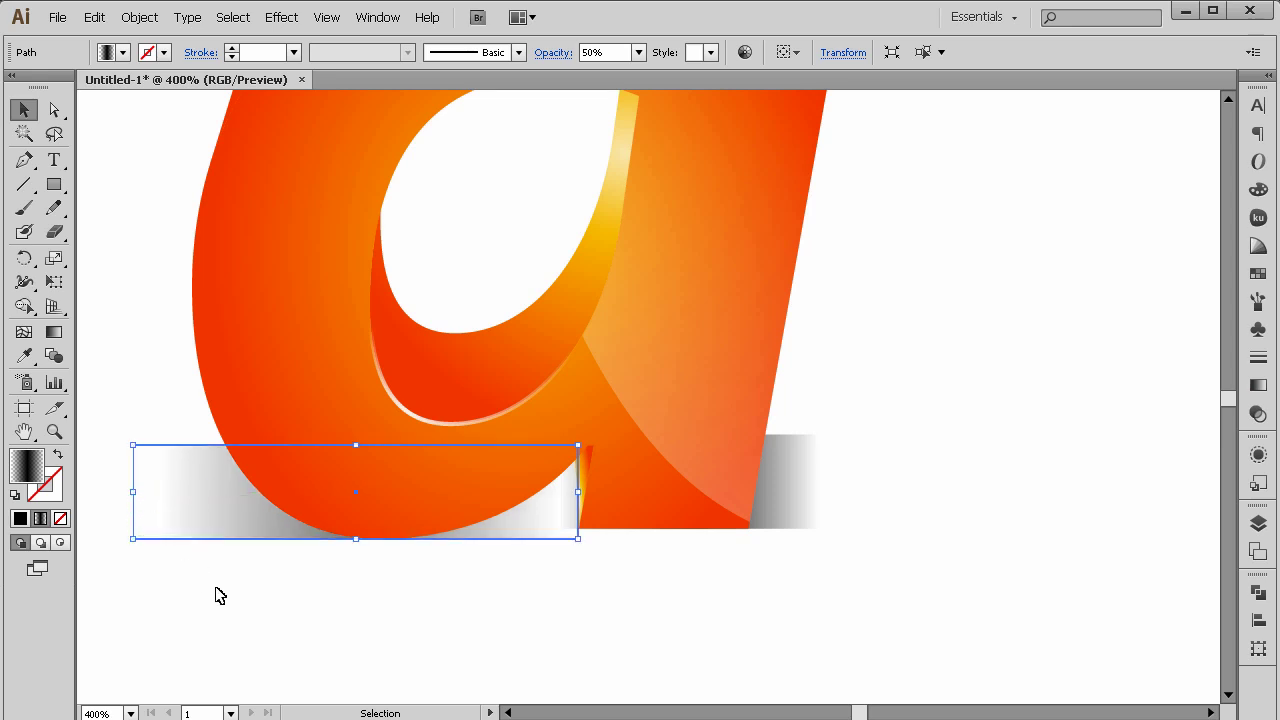
pyautogui.click(220, 595)
# Select the complete letter with its shadows and move it up and slightly right on the artboard.
pyautogui.click(54, 431)
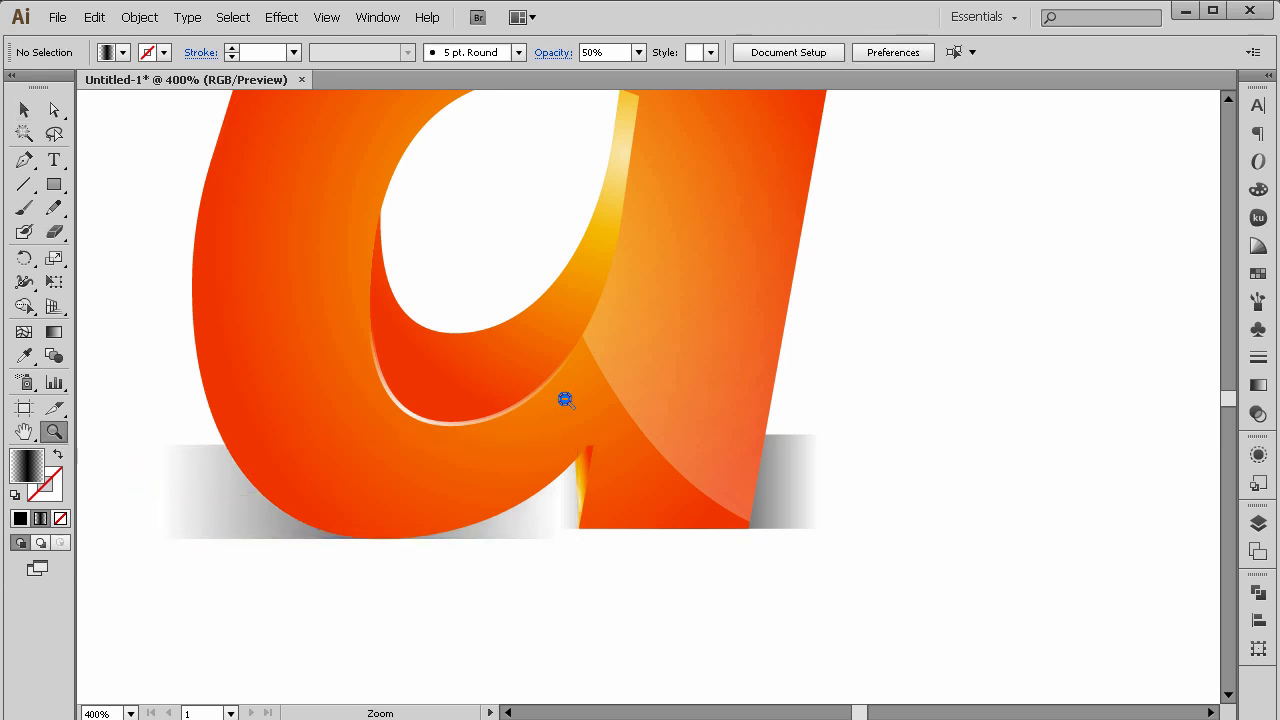
pyautogui.keyDown('alt'); pyautogui.click(686, 391); pyautogui.keyUp('alt')
pyautogui.keyDown('alt'); pyautogui.click(680, 403); pyautogui.keyUp('alt')
pyautogui.keyDown('alt'); pyautogui.click(677, 388); pyautogui.keyUp('alt')
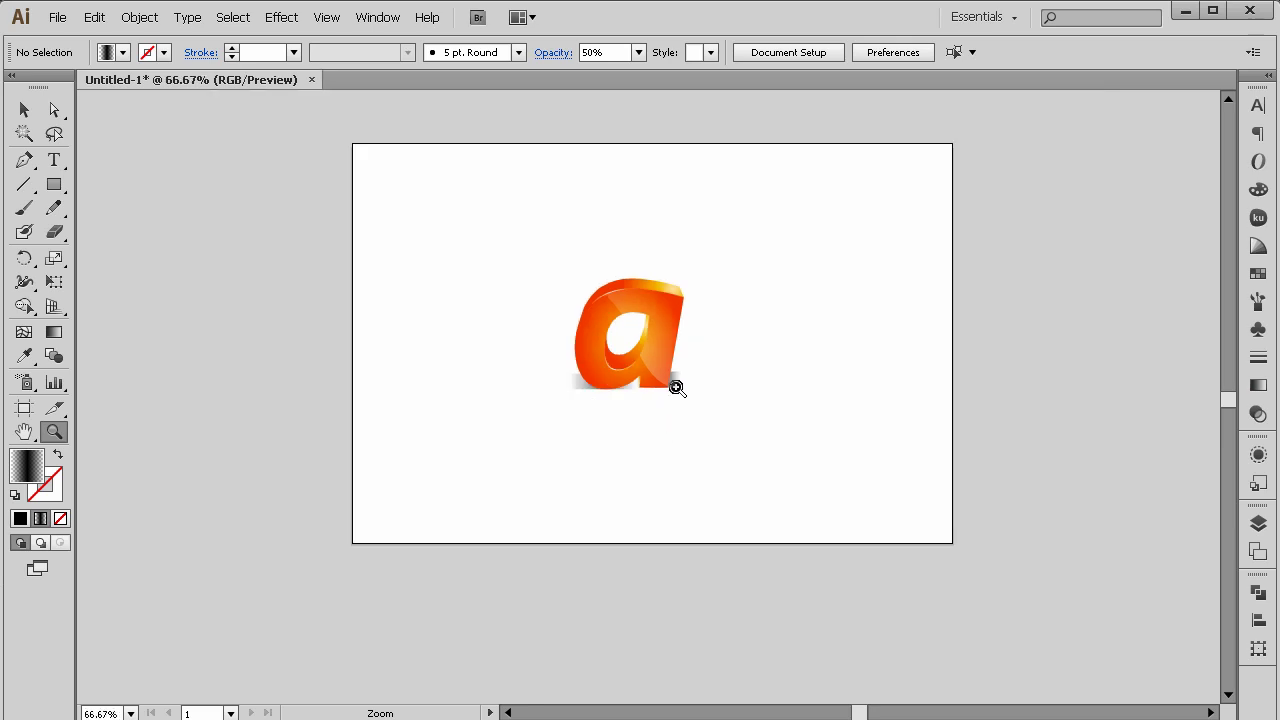
pyautogui.click(667, 362)
pyautogui.click(25, 110)
pyautogui.moveTo(360, 208); pyautogui.dragTo(869, 571)
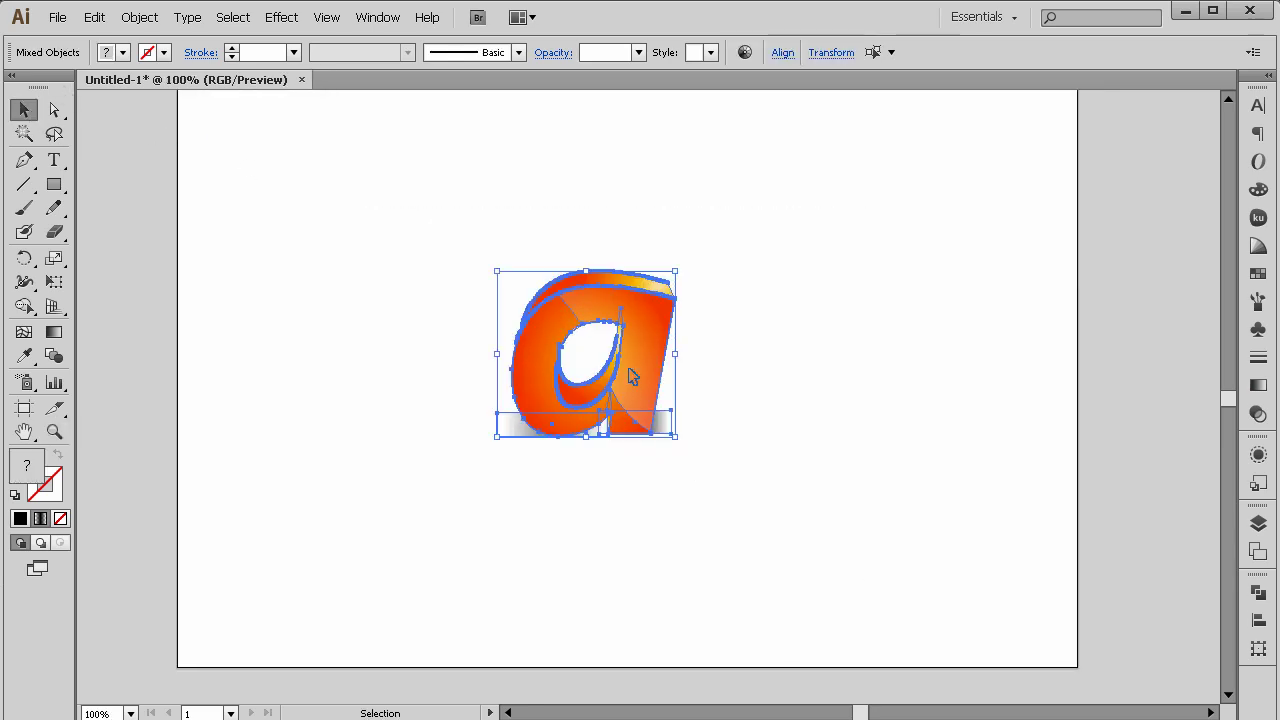
pyautogui.moveTo(632, 375); pyautogui.dragTo(662, 306)
pyautogui.click(867, 357)
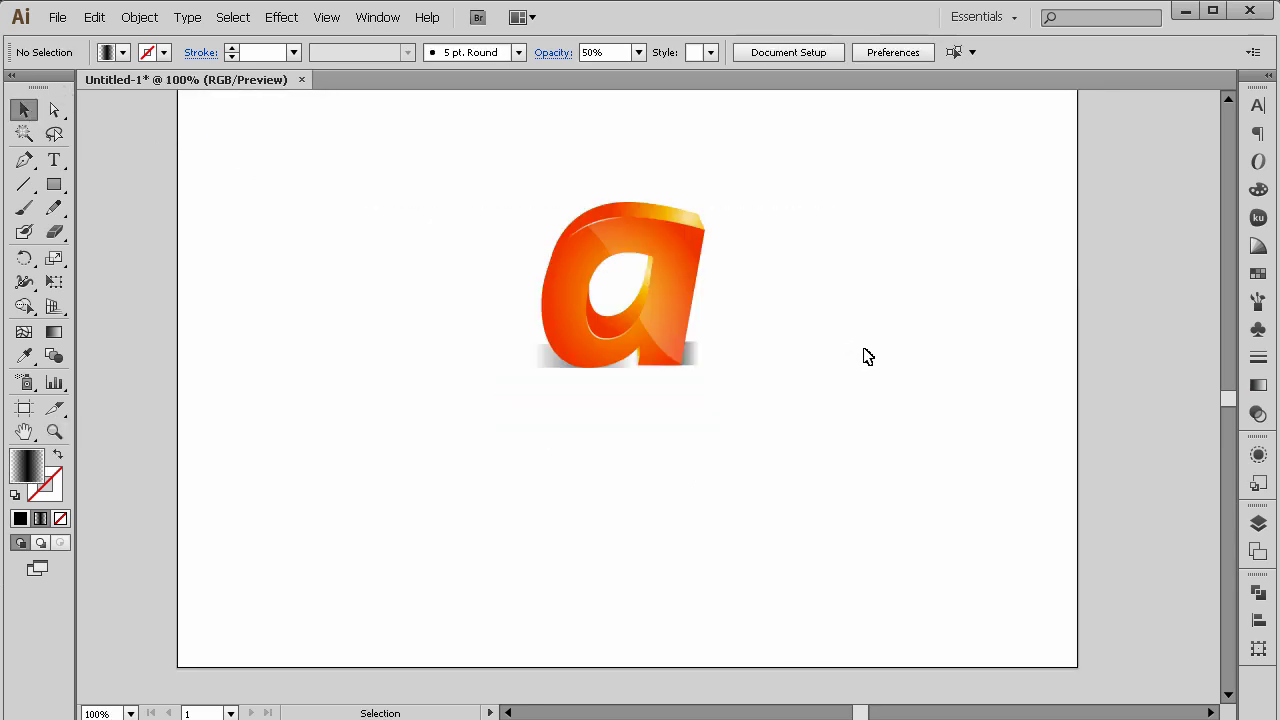
# Add the text "aCompany" on the artboard below the letter.
pyautogui.click(55, 161)
pyautogui.click(488, 466)
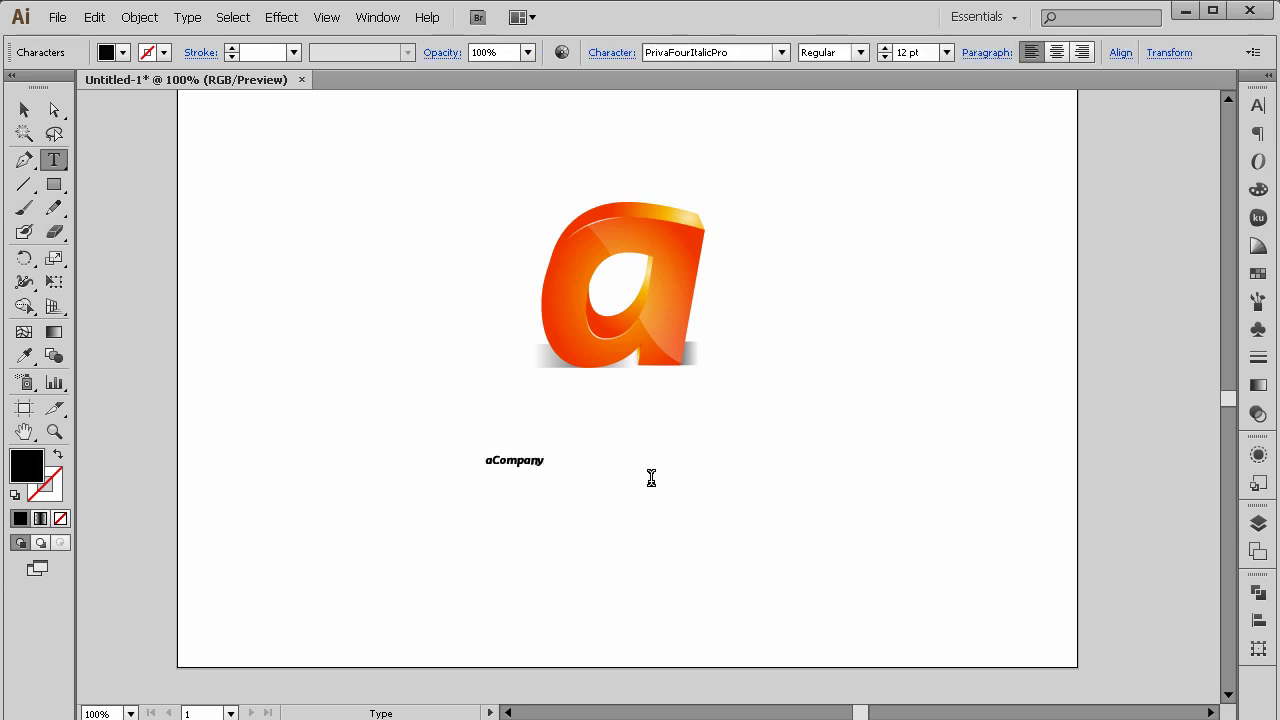
# Enlarge the "aCompany" text to 81.51 pt and move it up so it sits centred beneath the letter.
pyautogui.press('Escape')
pyautogui.moveTo(546, 467); pyautogui.dragTo(717, 534)
pyautogui.click(717, 534)
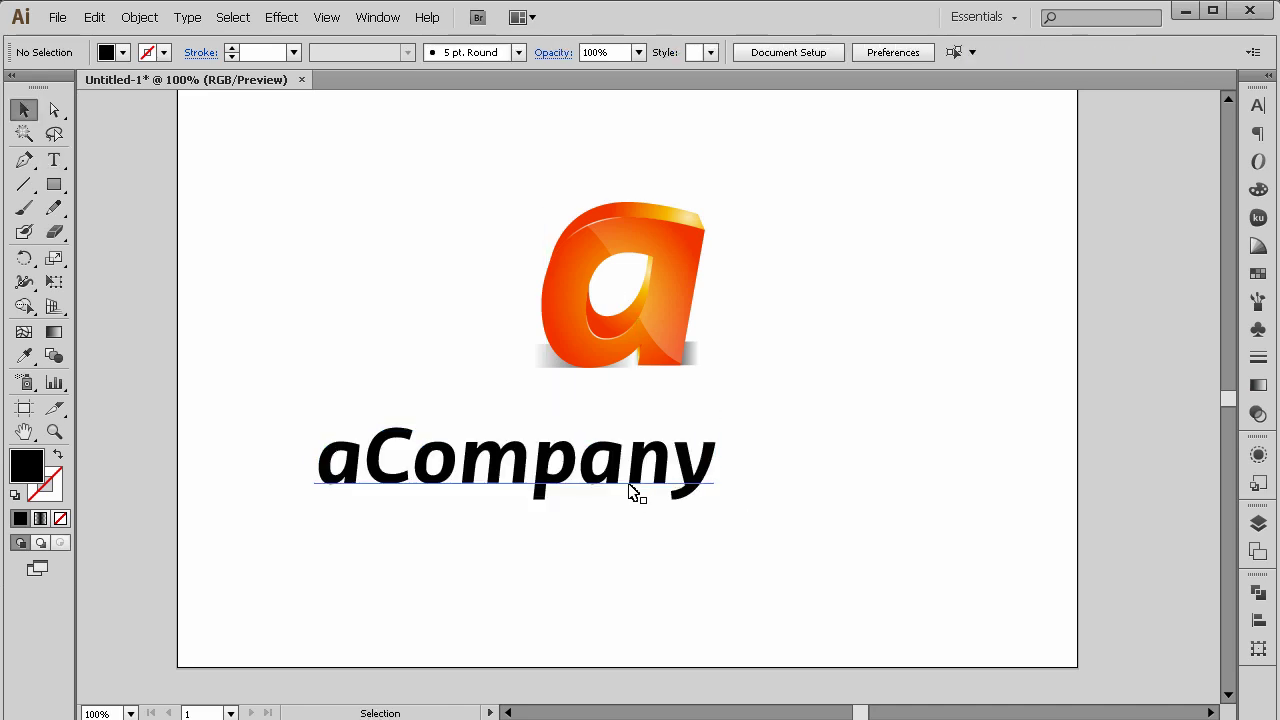
pyautogui.moveTo(634, 491); pyautogui.dragTo(727, 450)
pyautogui.click(764, 538)
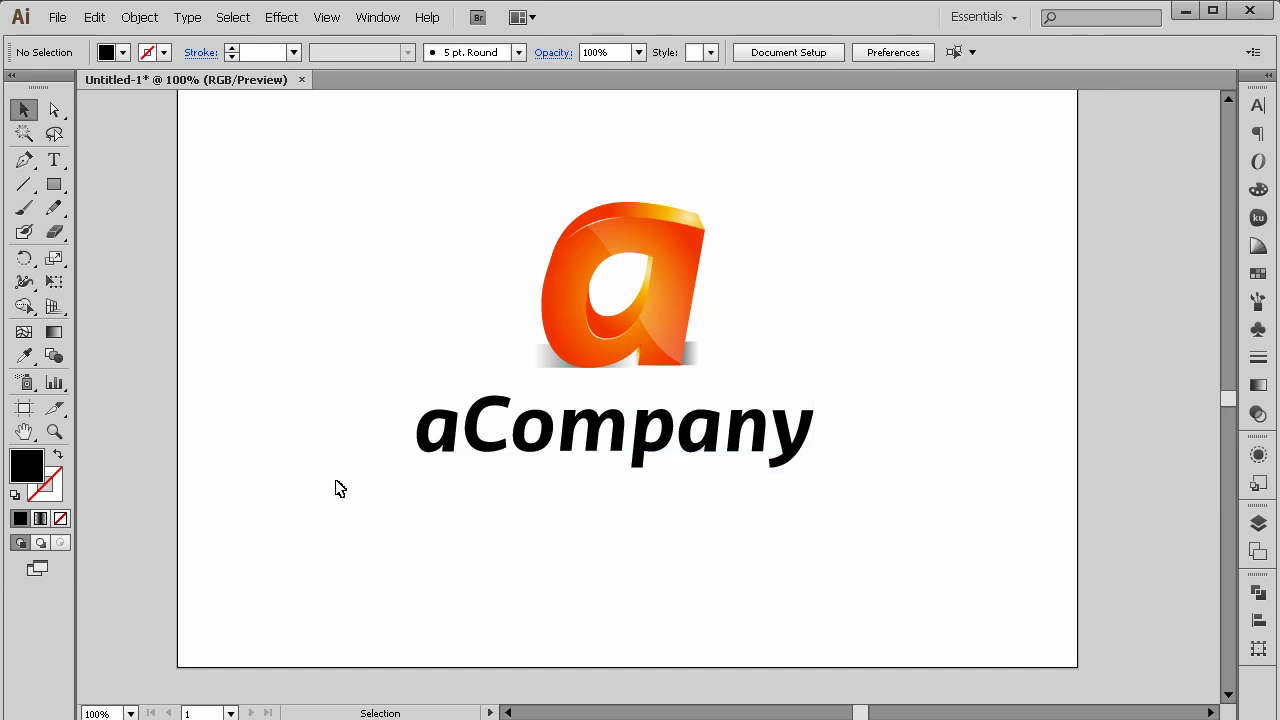
# Recolour only the first letter "a" of the company name with an orange-red fill of about #FF4E00.
pyautogui.click(56, 163)
pyautogui.moveTo(457, 430); pyautogui.dragTo(381, 473)
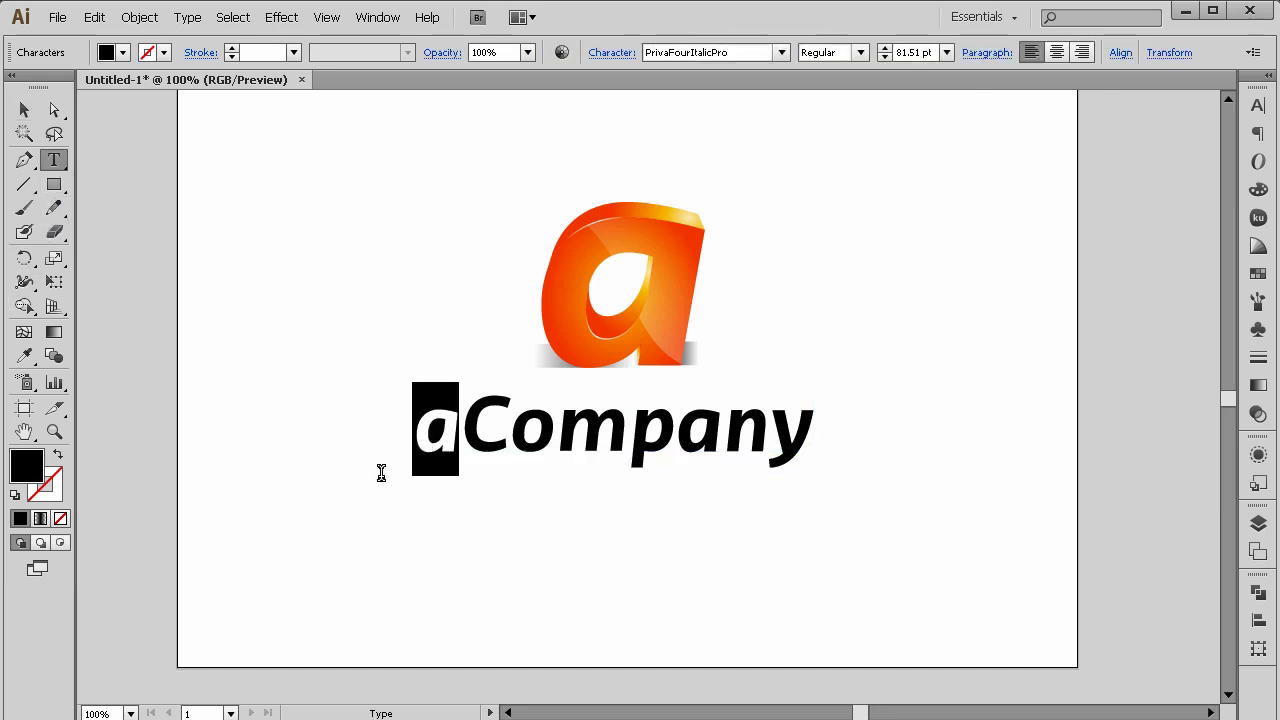
pyautogui.doubleClick(27, 464)
pyautogui.moveTo(860, 457); pyautogui.dragTo(980, 375)
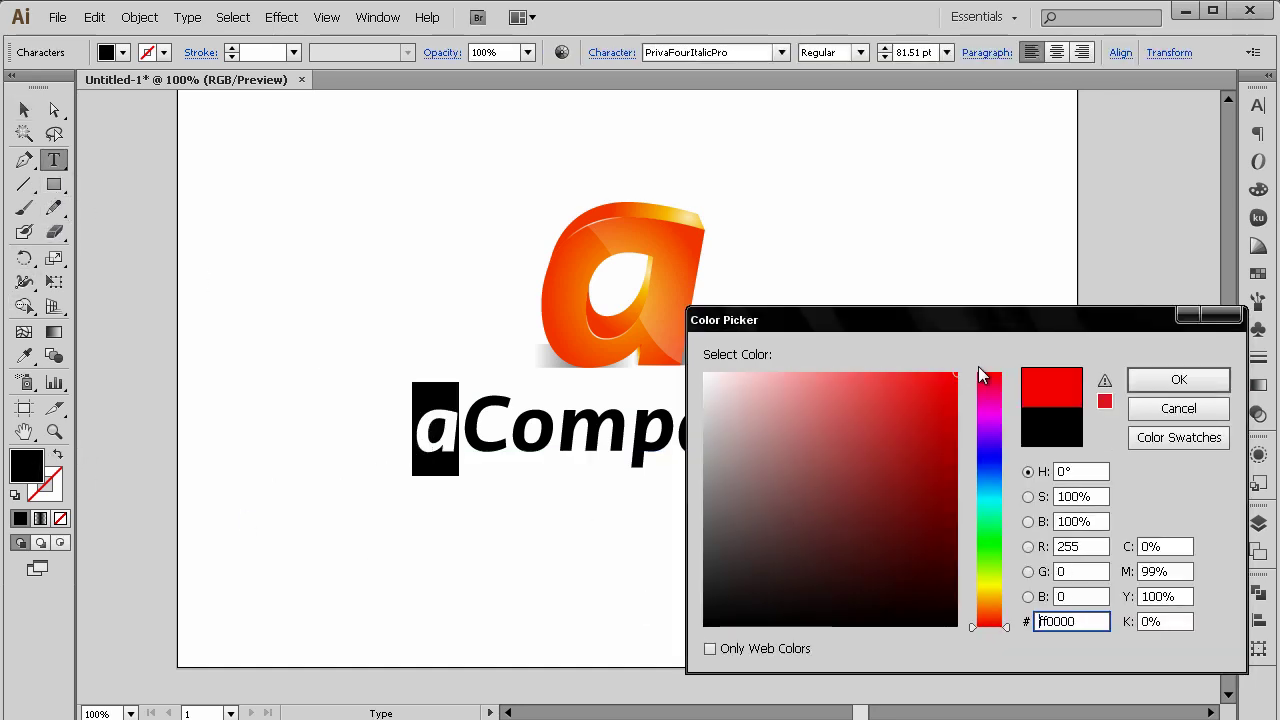
pyautogui.moveTo(1008, 625); pyautogui.dragTo(1008, 611)
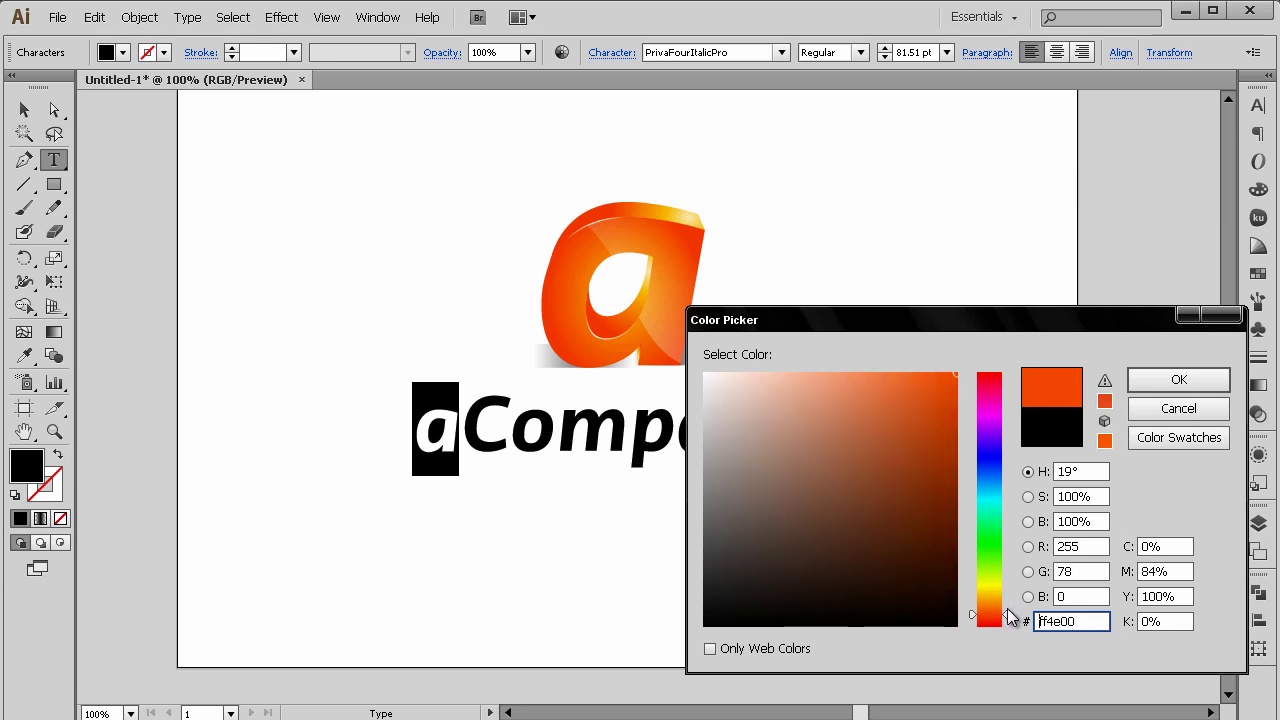
pyautogui.click(1186, 388)
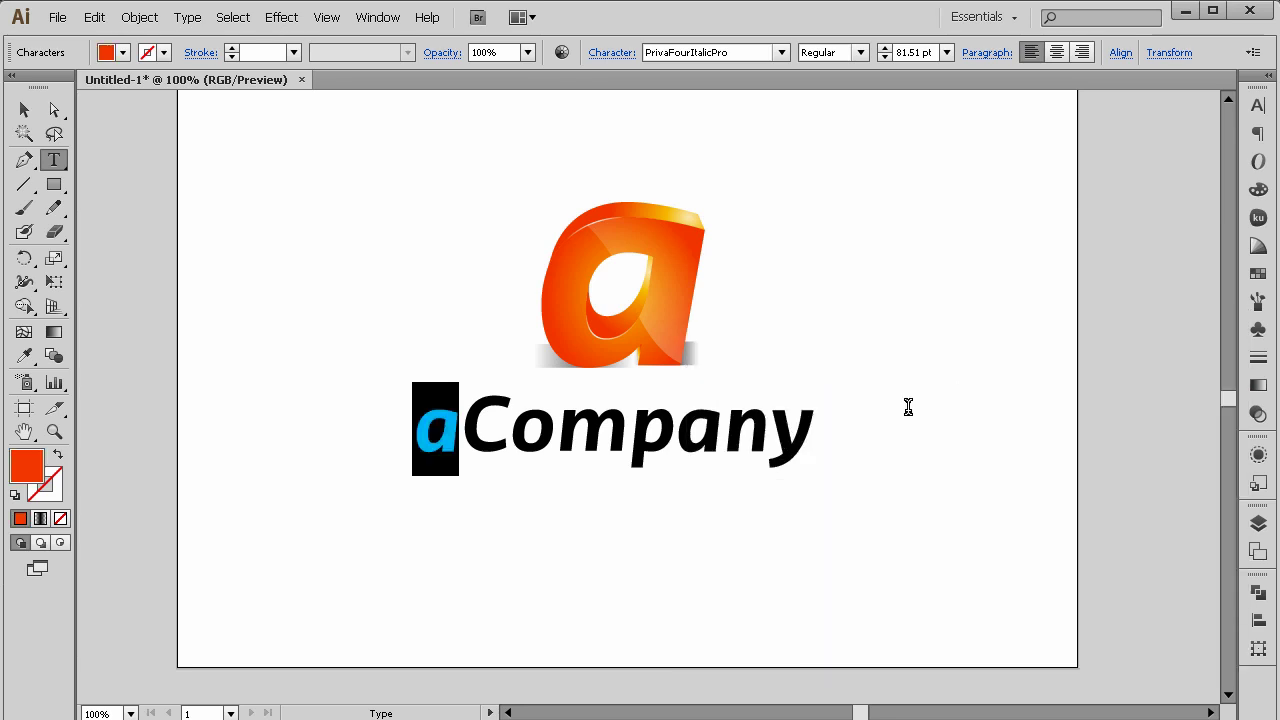
# Recolour the "Company" part of the text with a neutral dark gray fill.
pyautogui.press('End')
pyautogui.moveTo(872, 422); pyautogui.dragTo(462, 470)
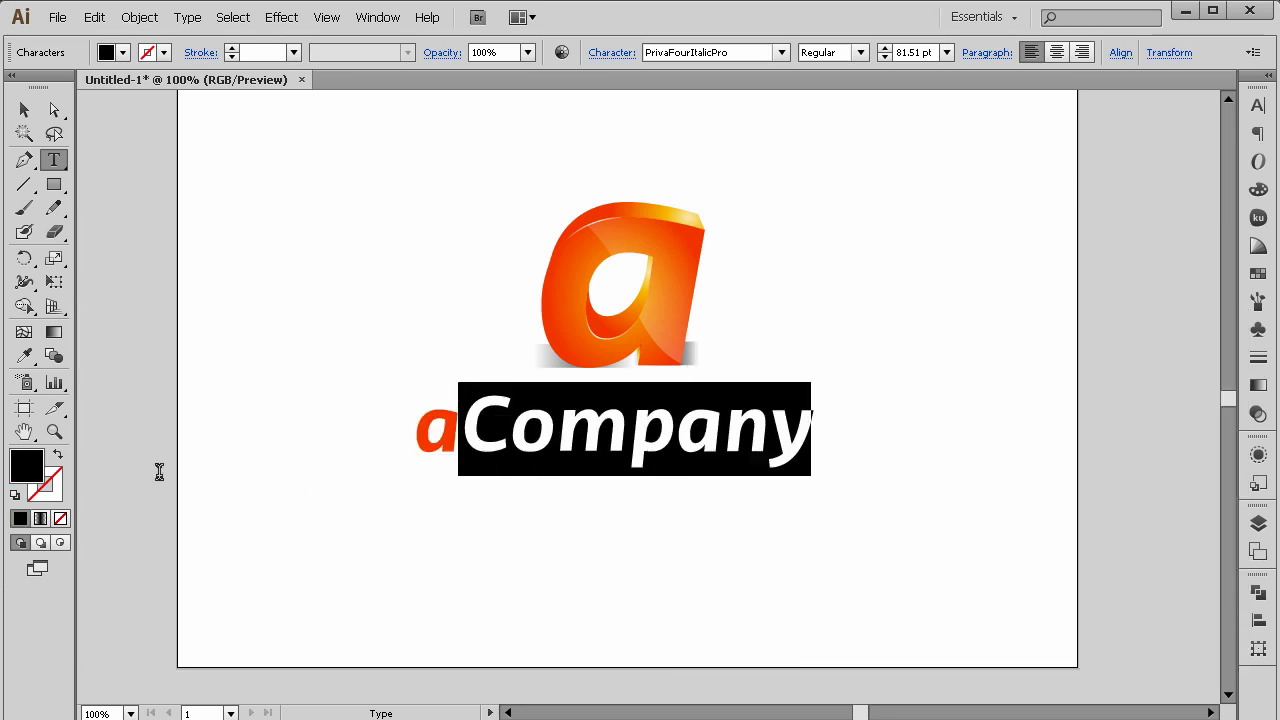
pyautogui.doubleClick(33, 475)
pyautogui.write('333333')
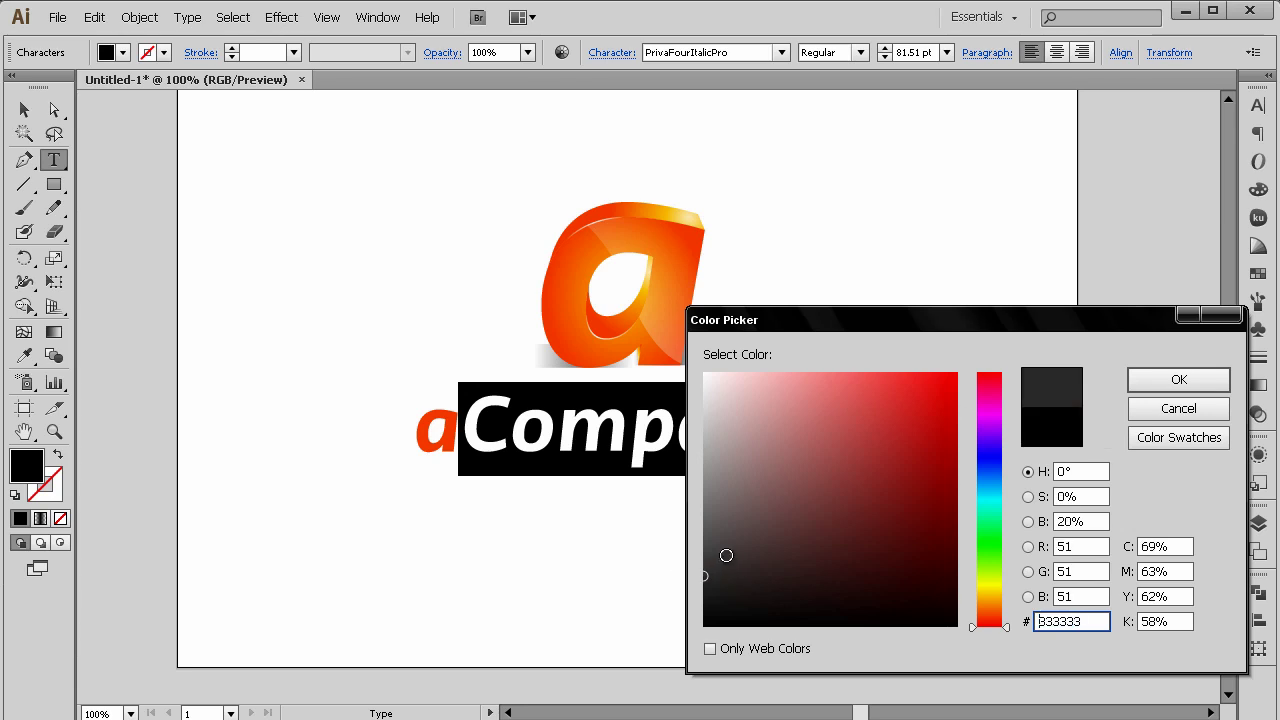
pyautogui.moveTo(737, 511); pyautogui.dragTo(700, 541)
pyautogui.click(1180, 379)
pyautogui.click(790, 427)
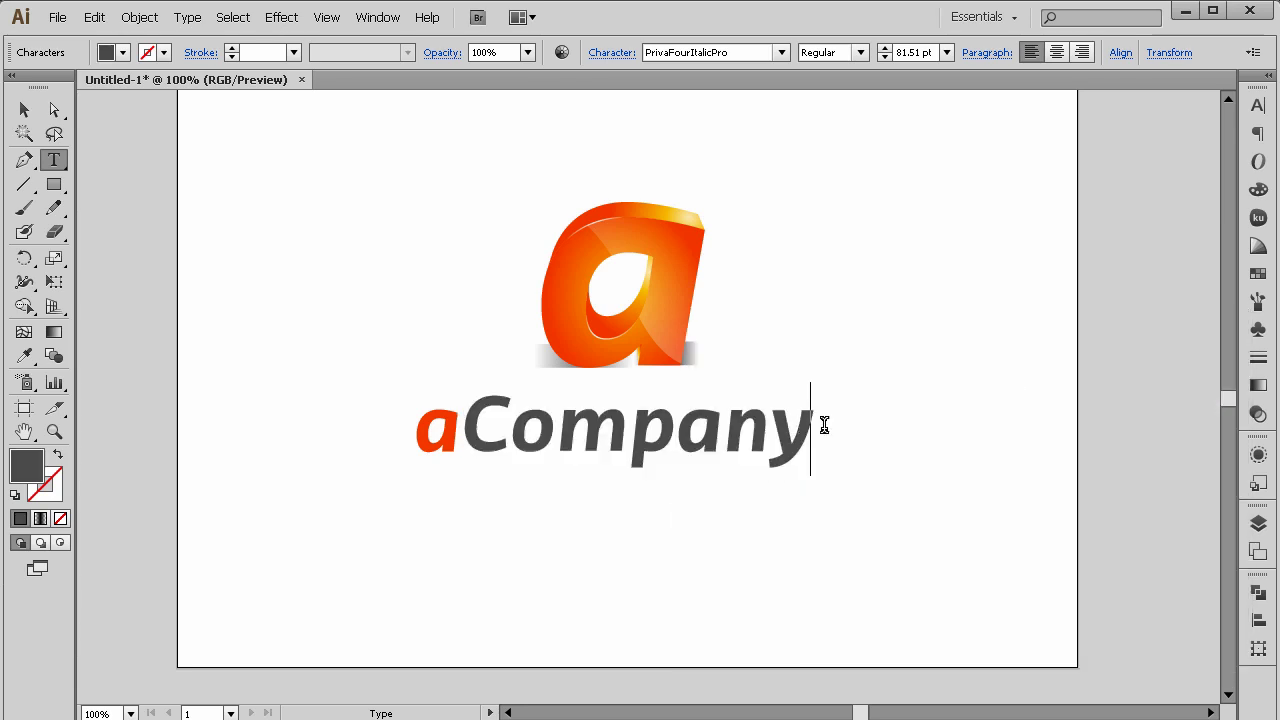
# Move the company name slightly up, closer to the base of the 3D letter.
pyautogui.click(24, 109)
pyautogui.click(323, 229)
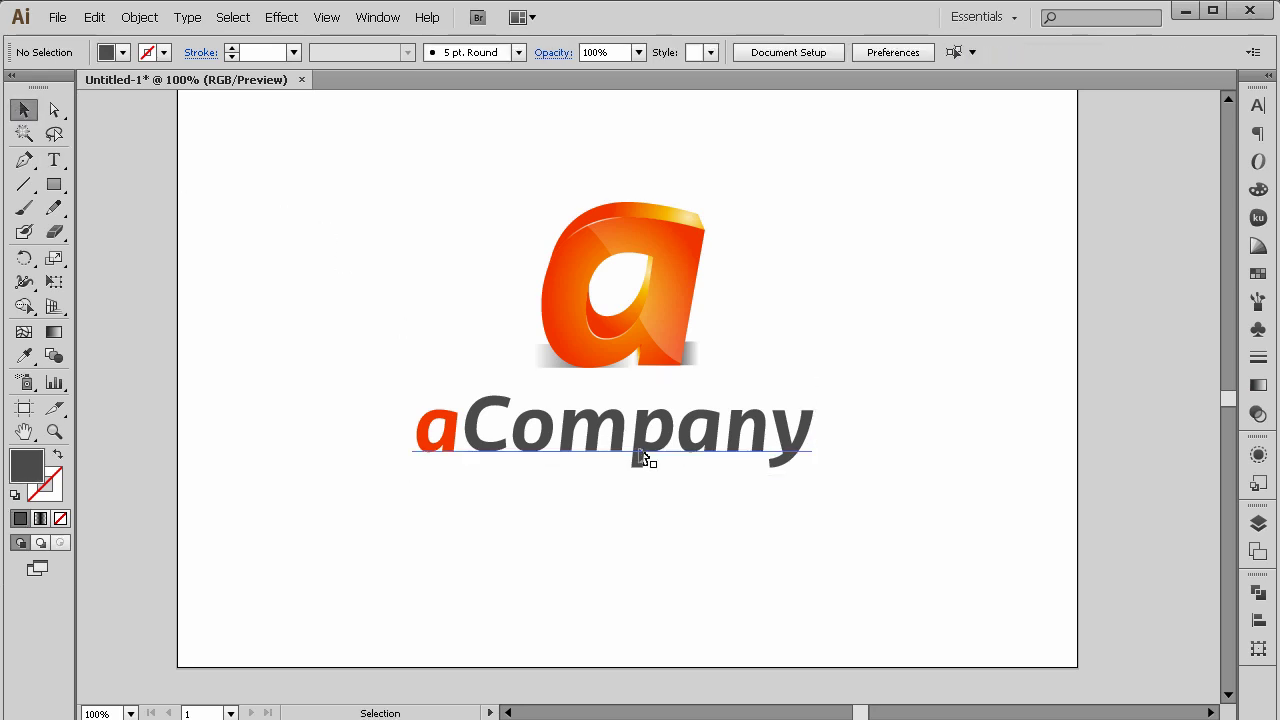
pyautogui.moveTo(643, 457); pyautogui.dragTo(645, 445)
pyautogui.click(440, 477)
# Select the letter, its shadows and the company name together and move them down toward the middle of the artboard.
pyautogui.click(54, 431)
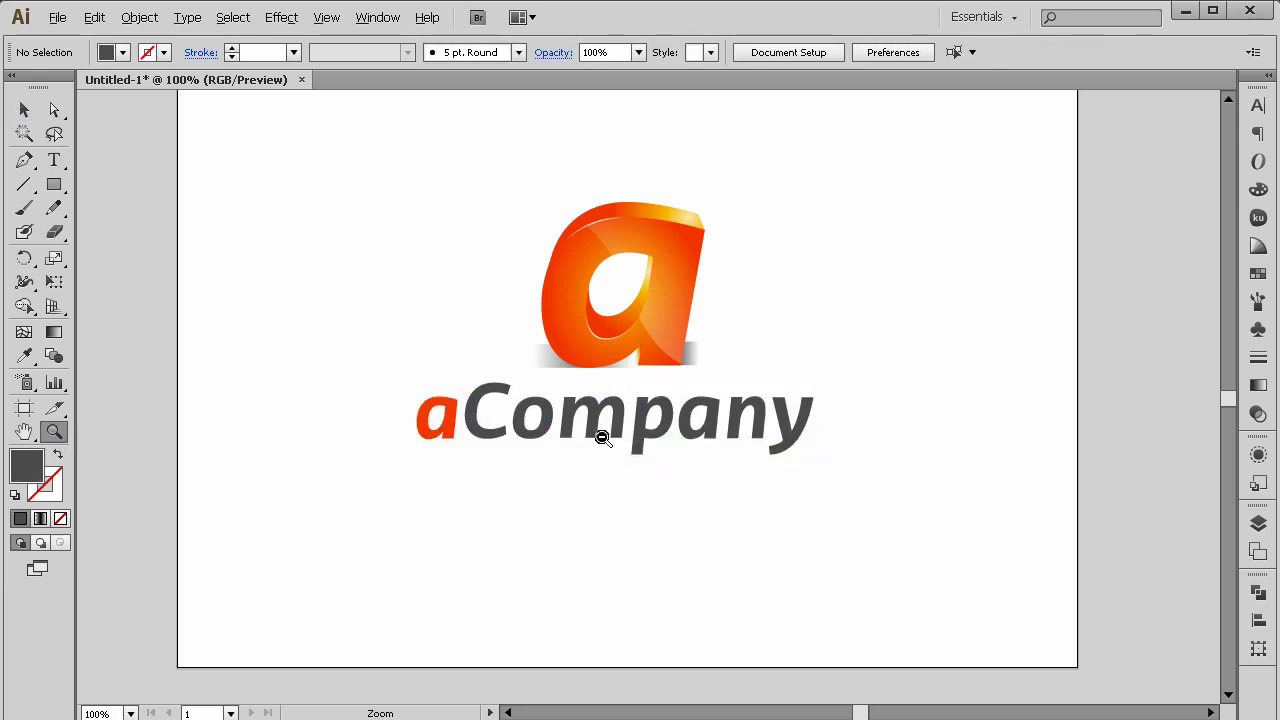
pyautogui.keyDown('alt'); pyautogui.click(749, 389); pyautogui.keyUp('alt')
pyautogui.click(709, 350)
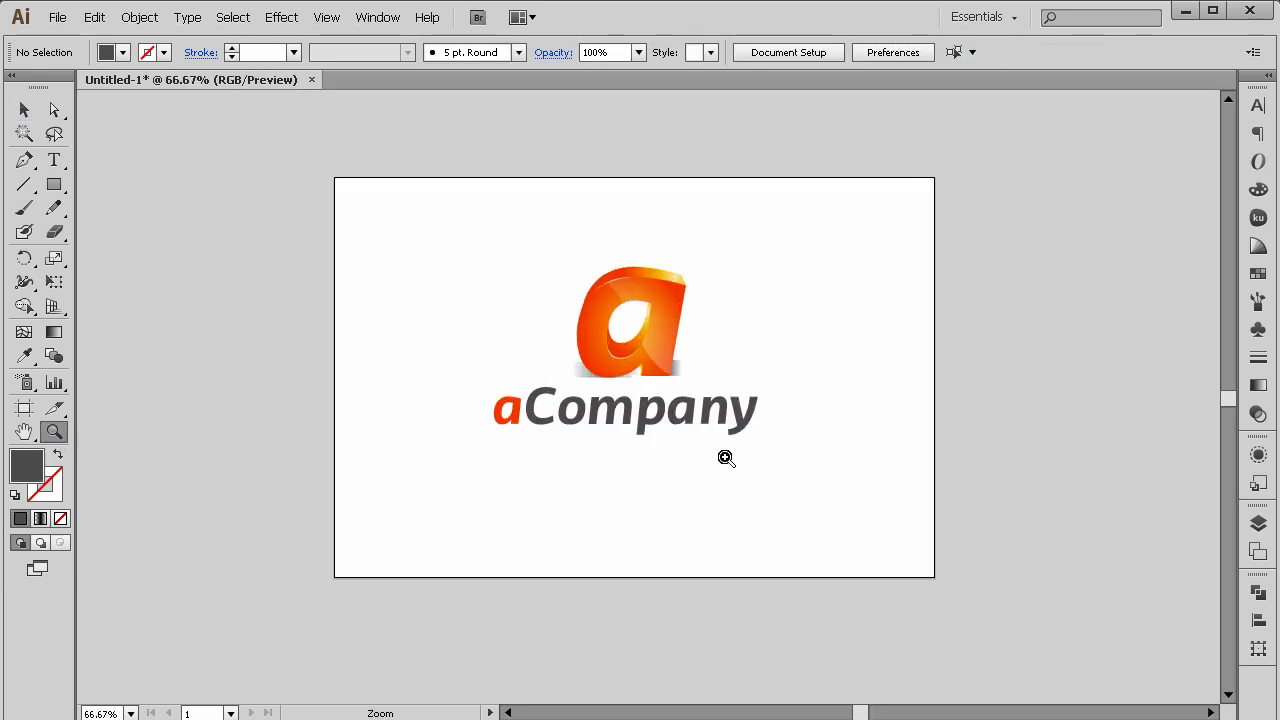
pyautogui.click(24, 109)
pyautogui.hotkey('ctrl', 'a')
pyautogui.moveTo(686, 385); pyautogui.dragTo(661, 385)
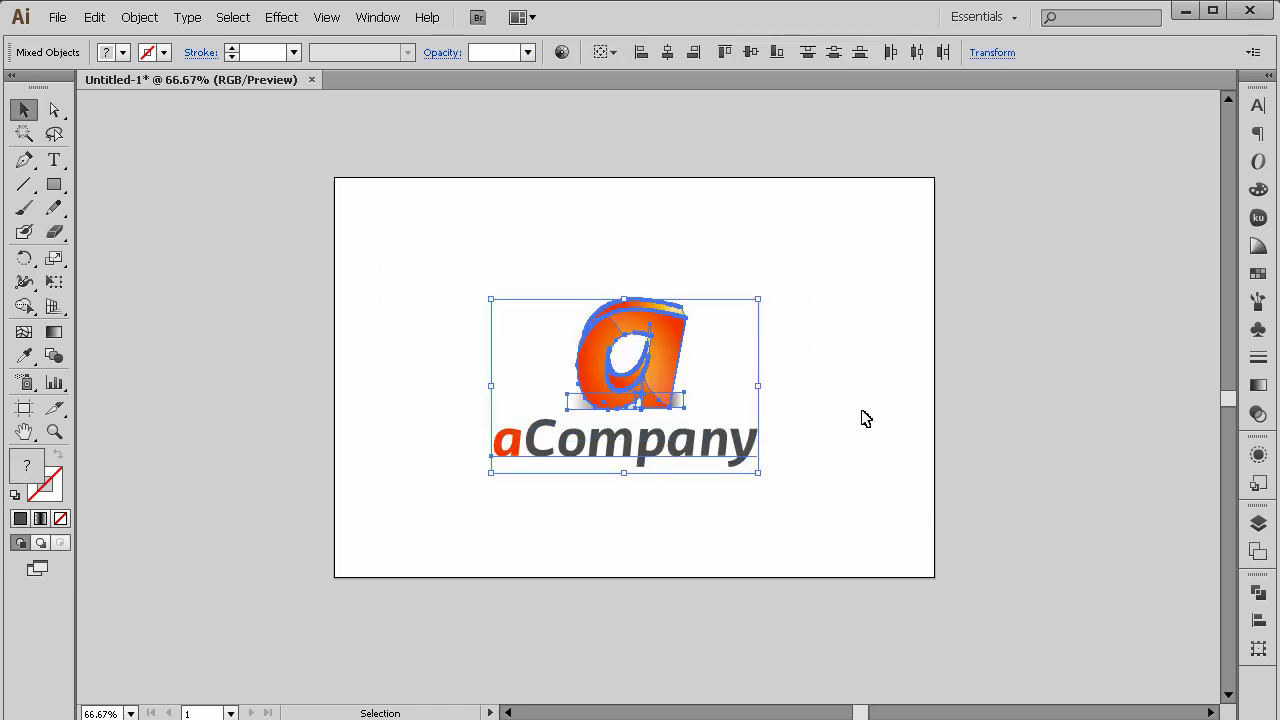
# Nudge the complete logo and company name slightly up on the artboard and leave everything deselected.
pyautogui.click(774, 380)
pyautogui.moveTo(840, 300); pyautogui.dragTo(534, 531)
pyautogui.click(560, 510)
pyautogui.click(657, 460)
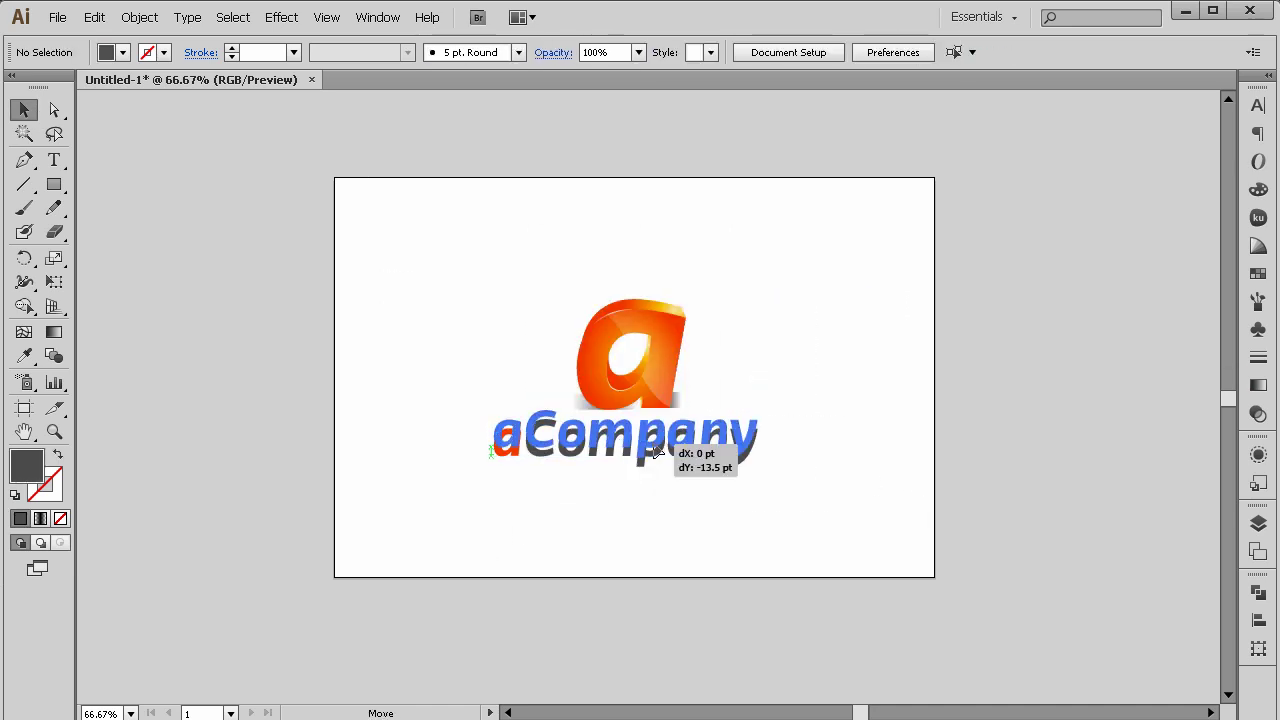
pyautogui.moveTo(652, 445)
pyautogui.mouseDown()
pyautogui.moveTo(640, 360)
pyautogui.moveTo(652, 425)
pyautogui.mouseUp()
pyautogui.click(689, 526)
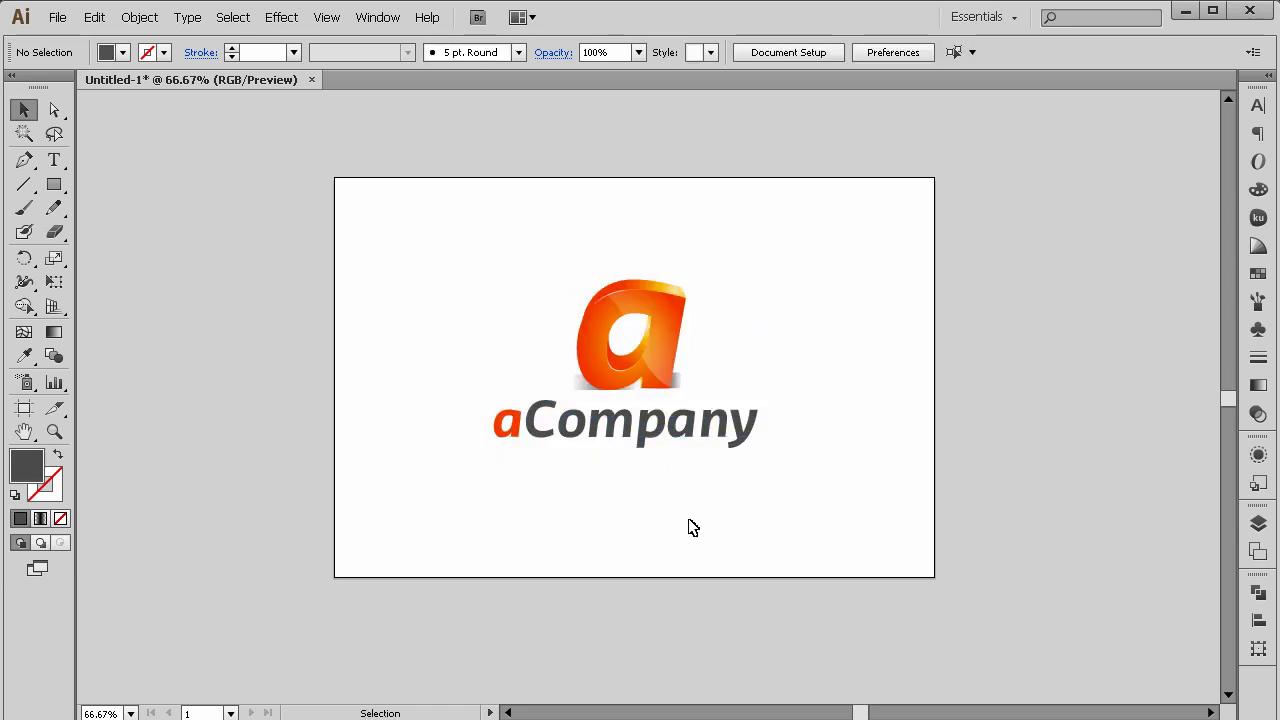